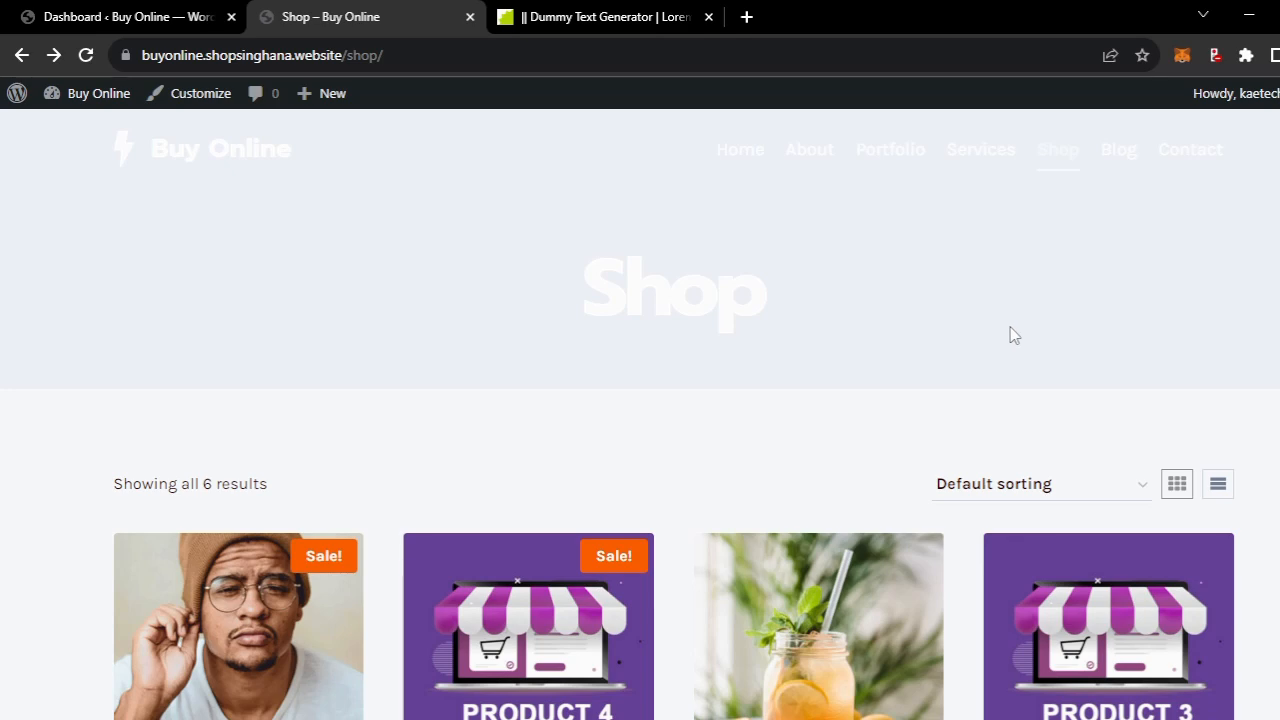
- Open the Samsung 42" TV product page from the shop and look over its header area
scroll(900, 434, down, 4)
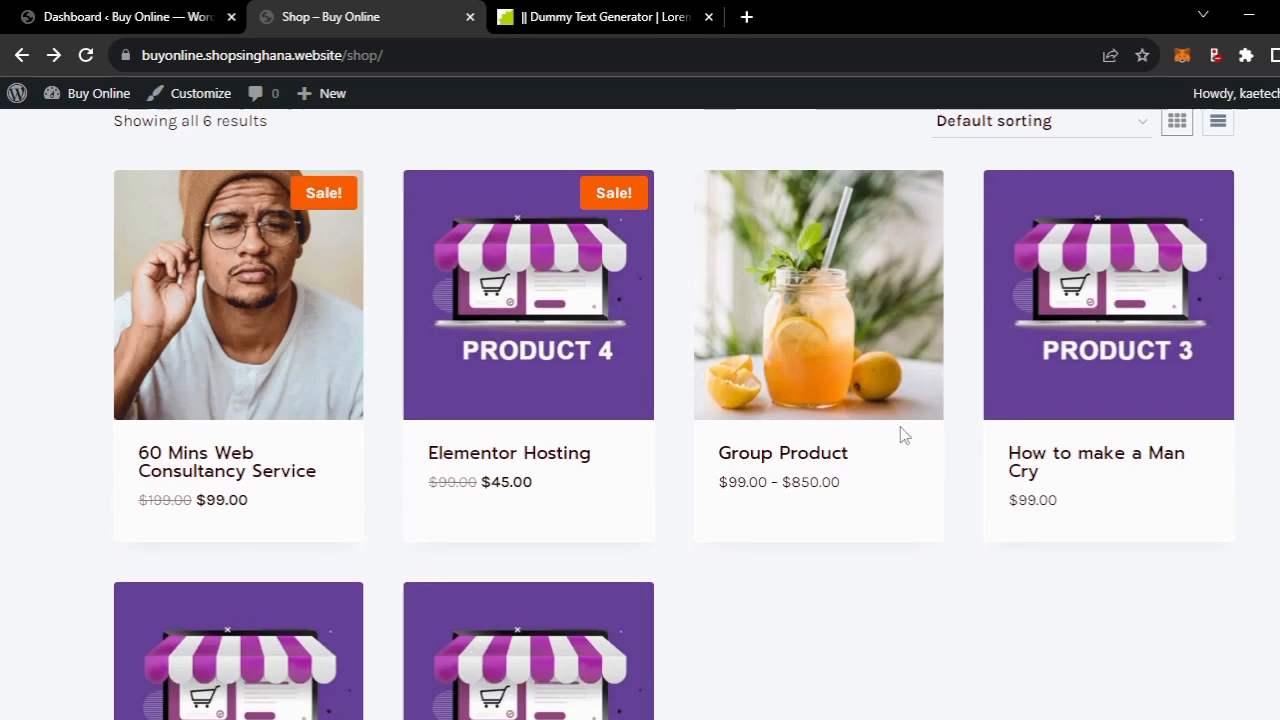
scroll(757, 654, down, 3)
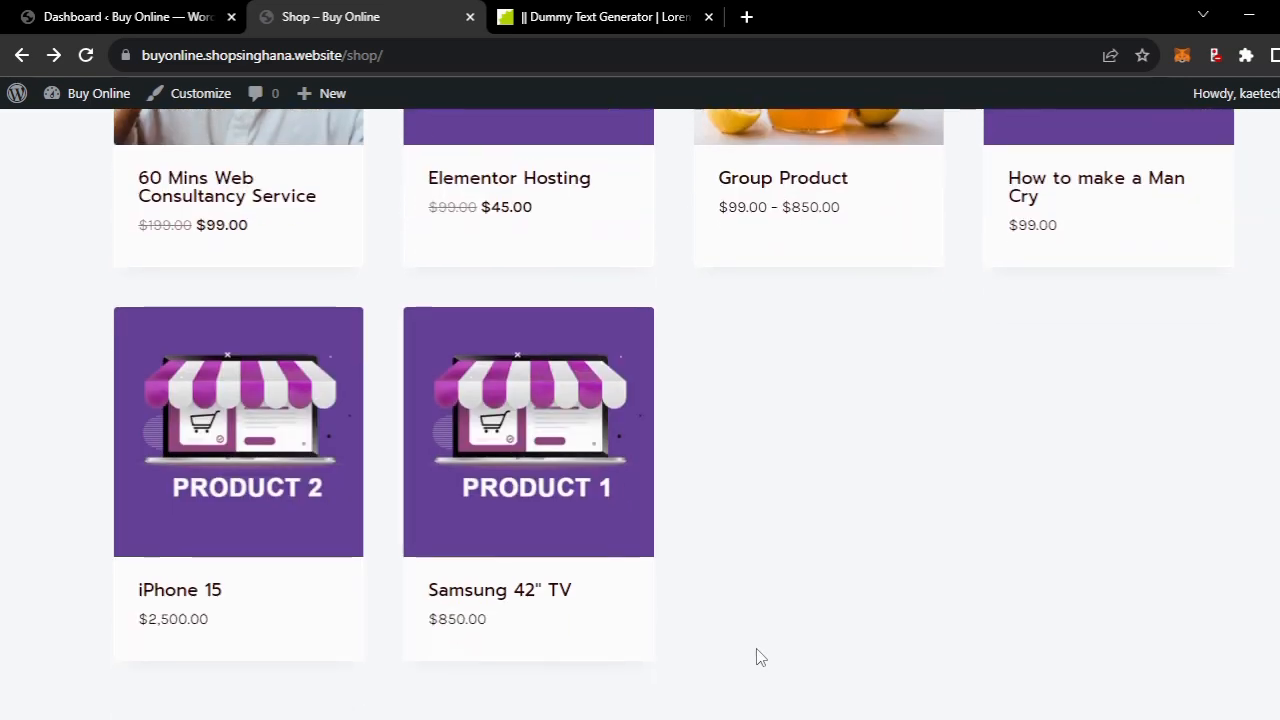
click(508, 558)
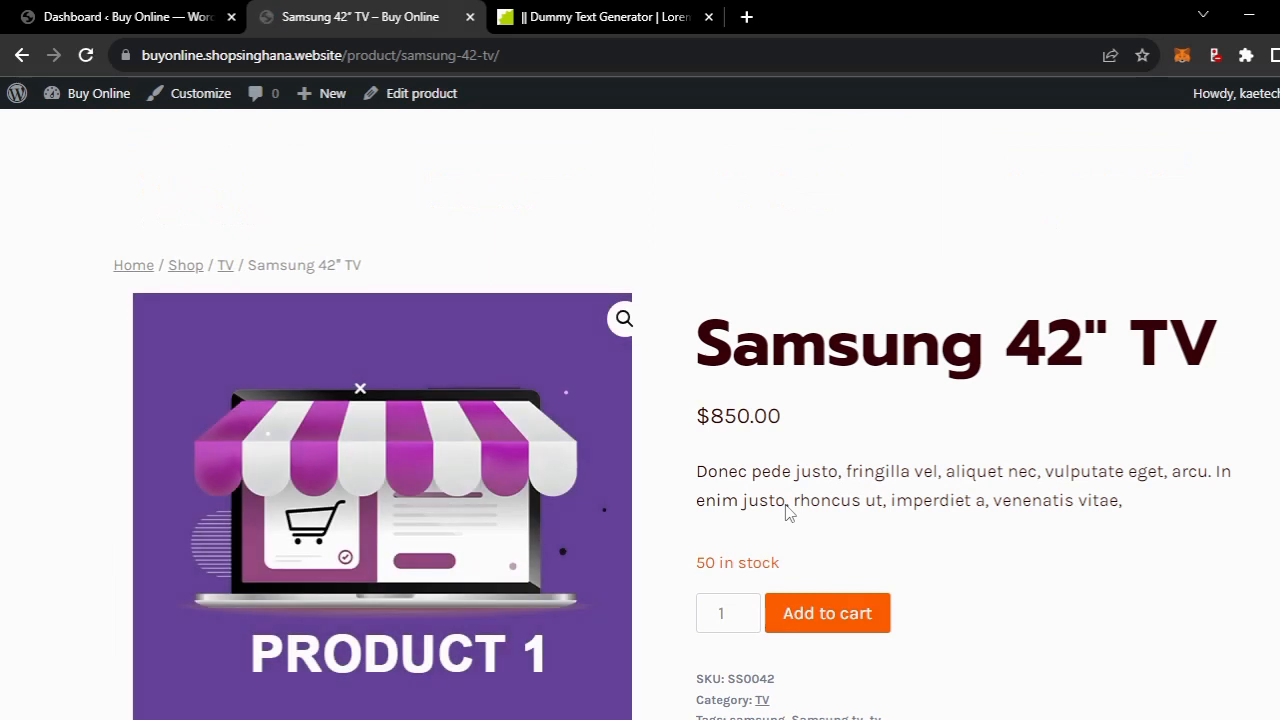
scroll(787, 512, down, 2)
scroll(787, 512, up, 2)
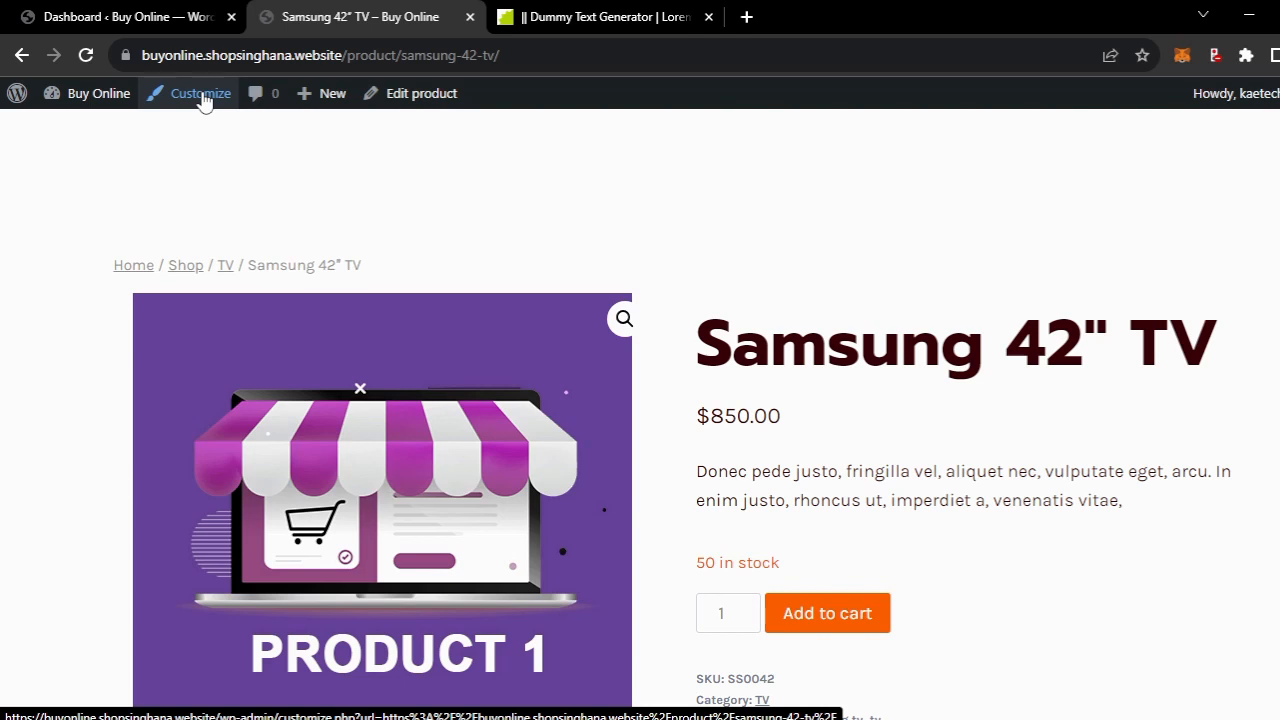
- In the theme customizer's header settings, disable the transparent header for search and archives
click(201, 96)
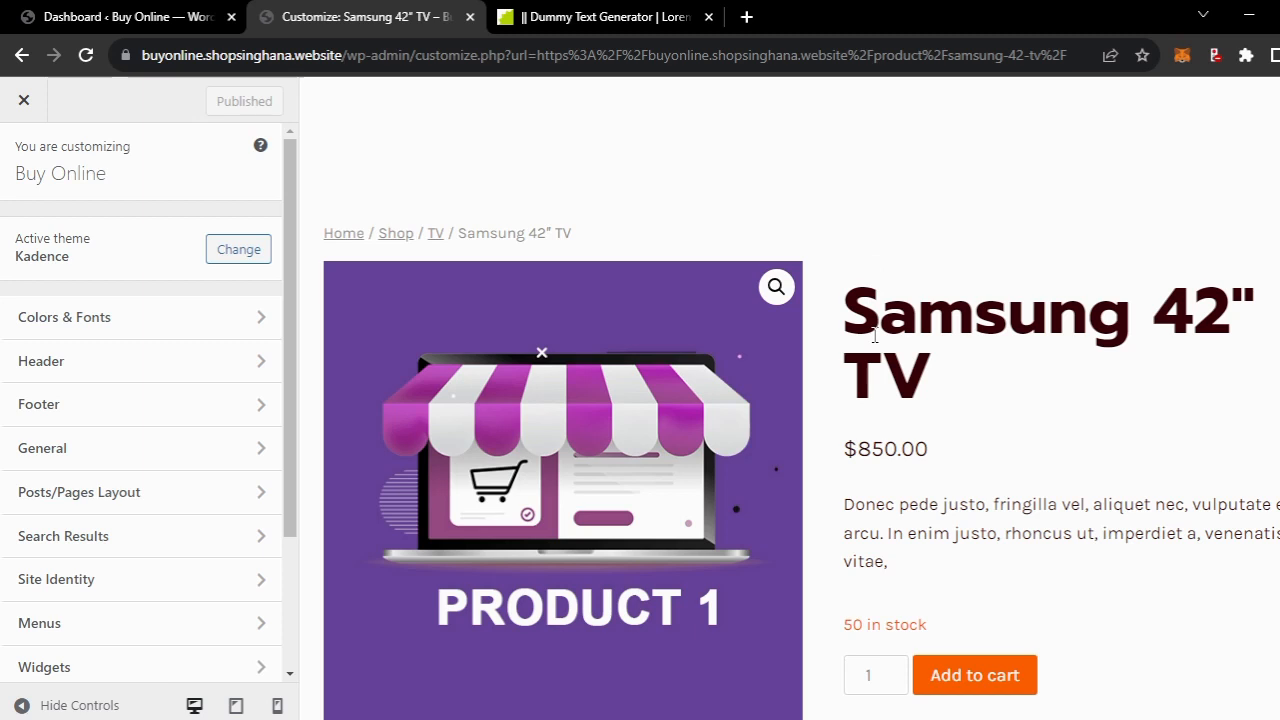
scroll(943, 462, down, 2)
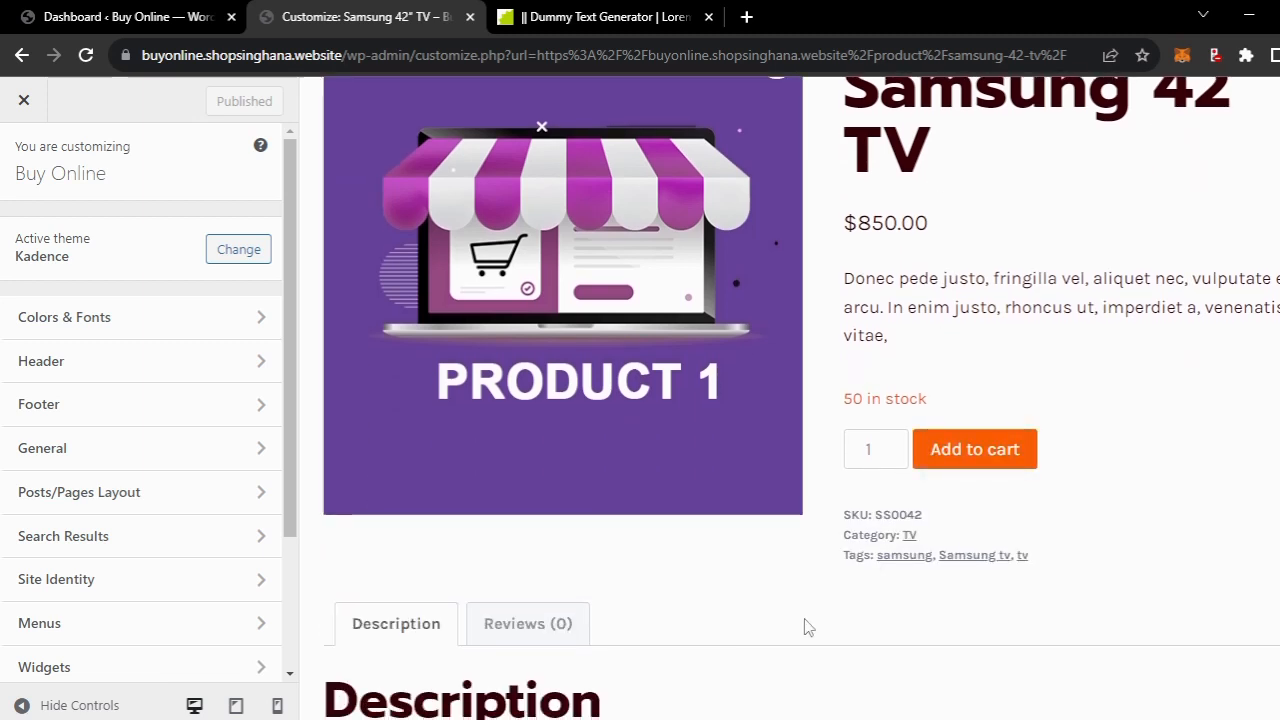
scroll(808, 627, up, 2)
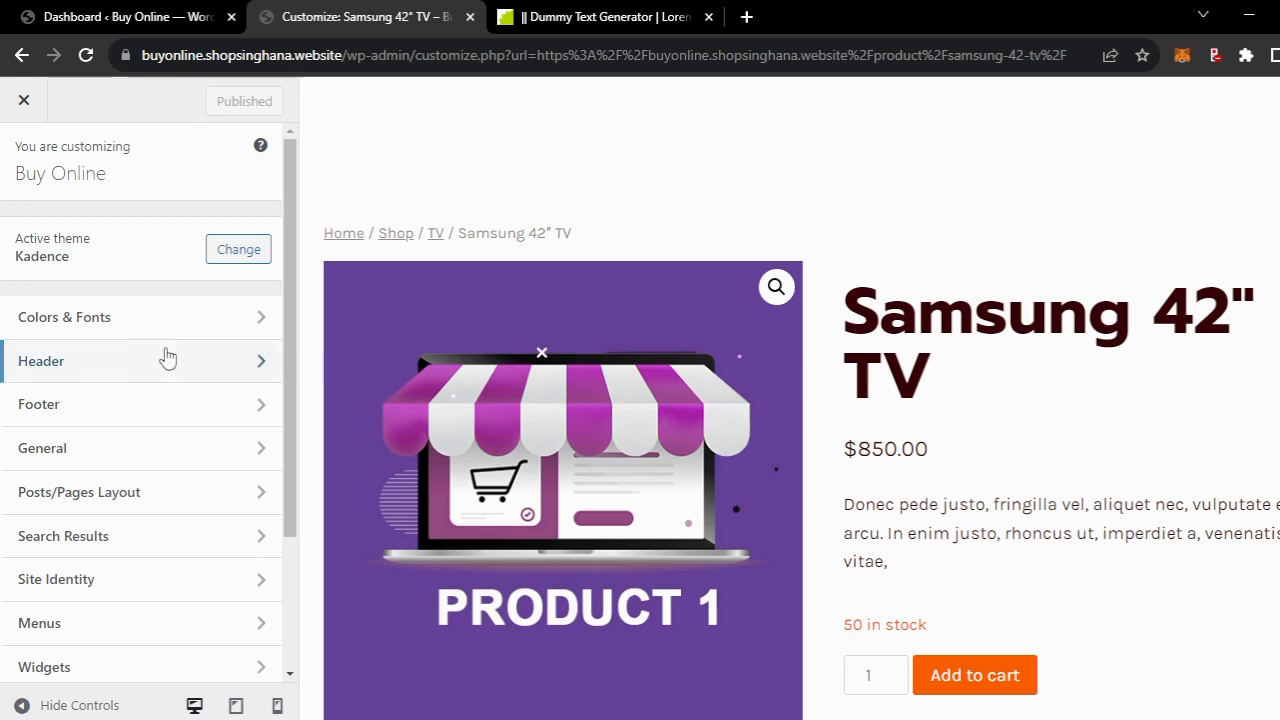
click(137, 366)
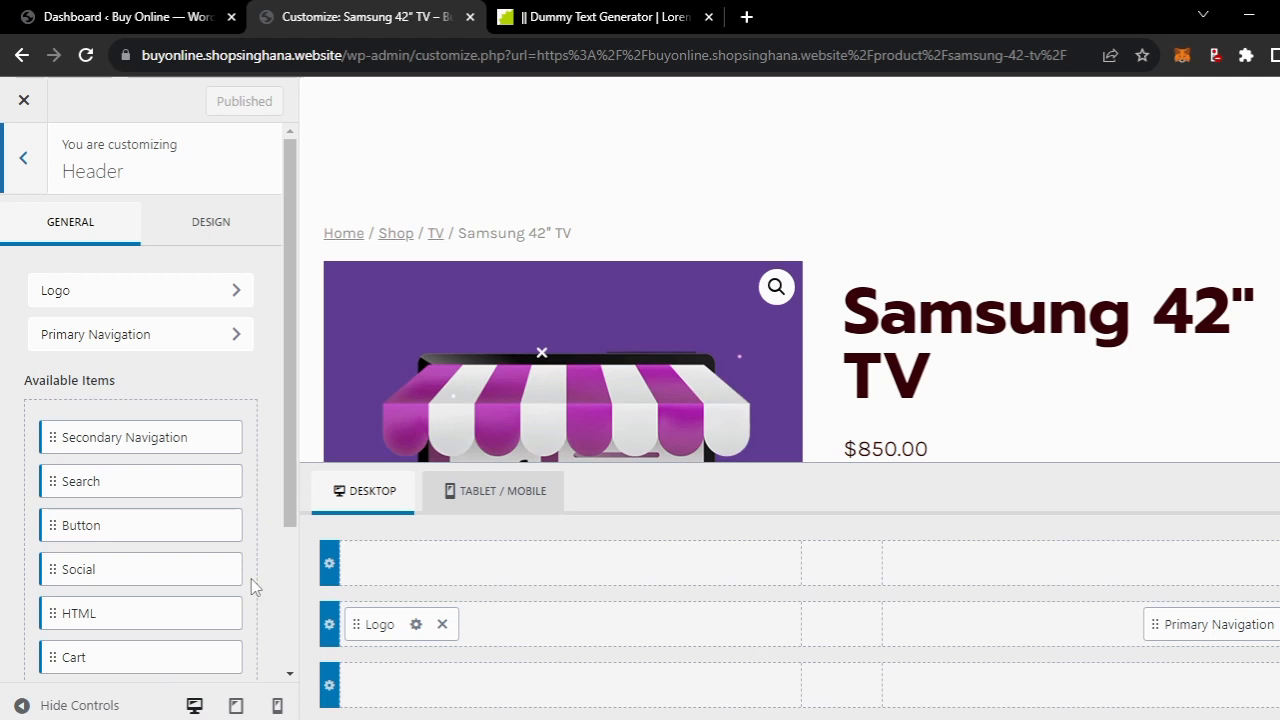
scroll(251, 578, down, 3)
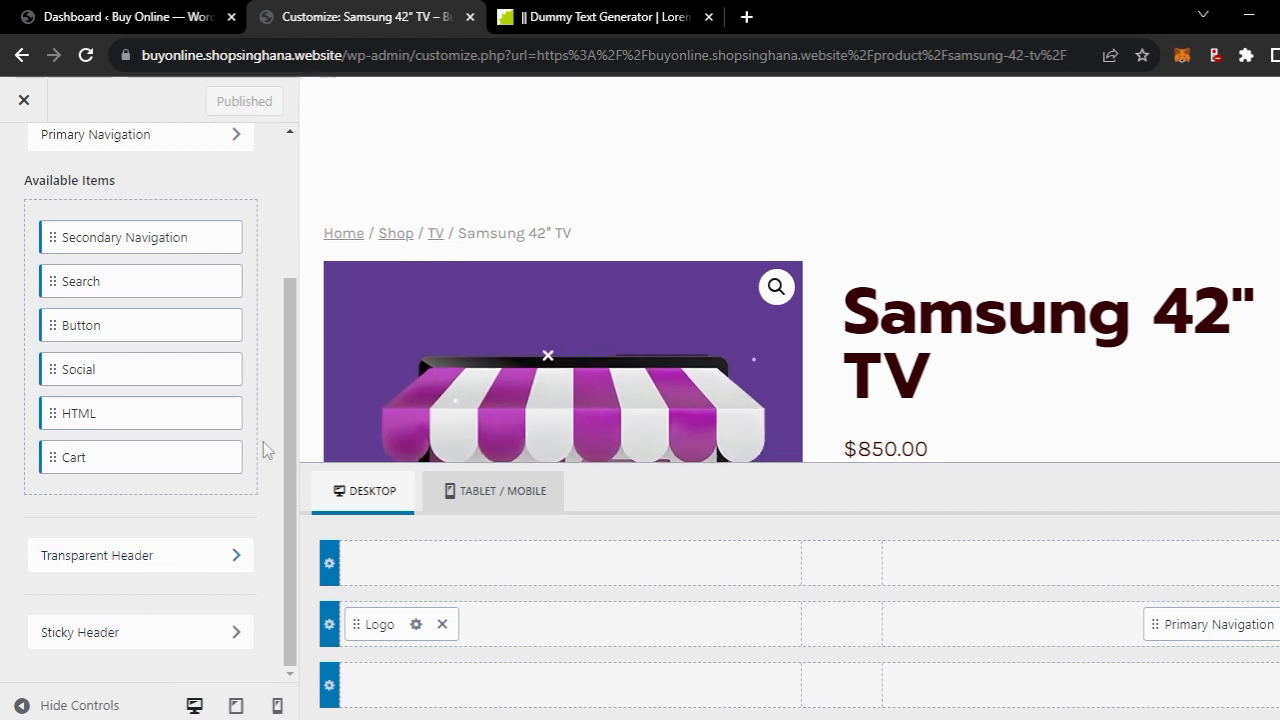
click(180, 570)
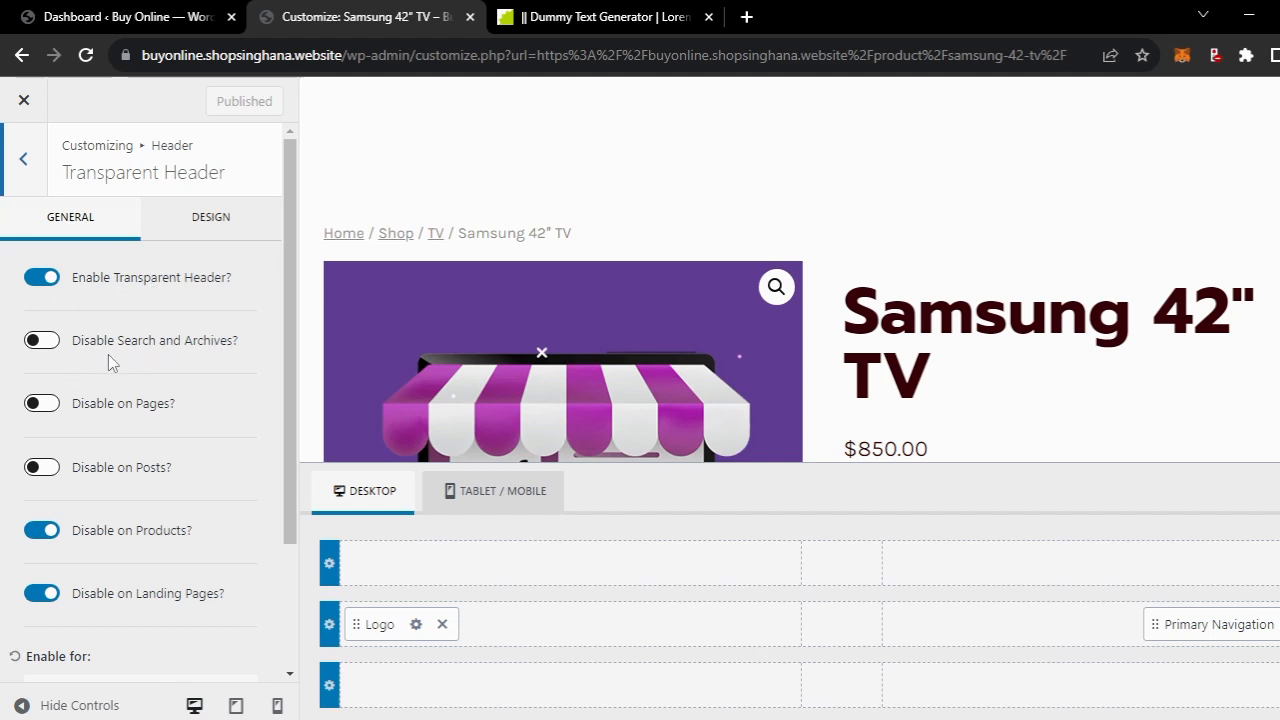
click(42, 341)
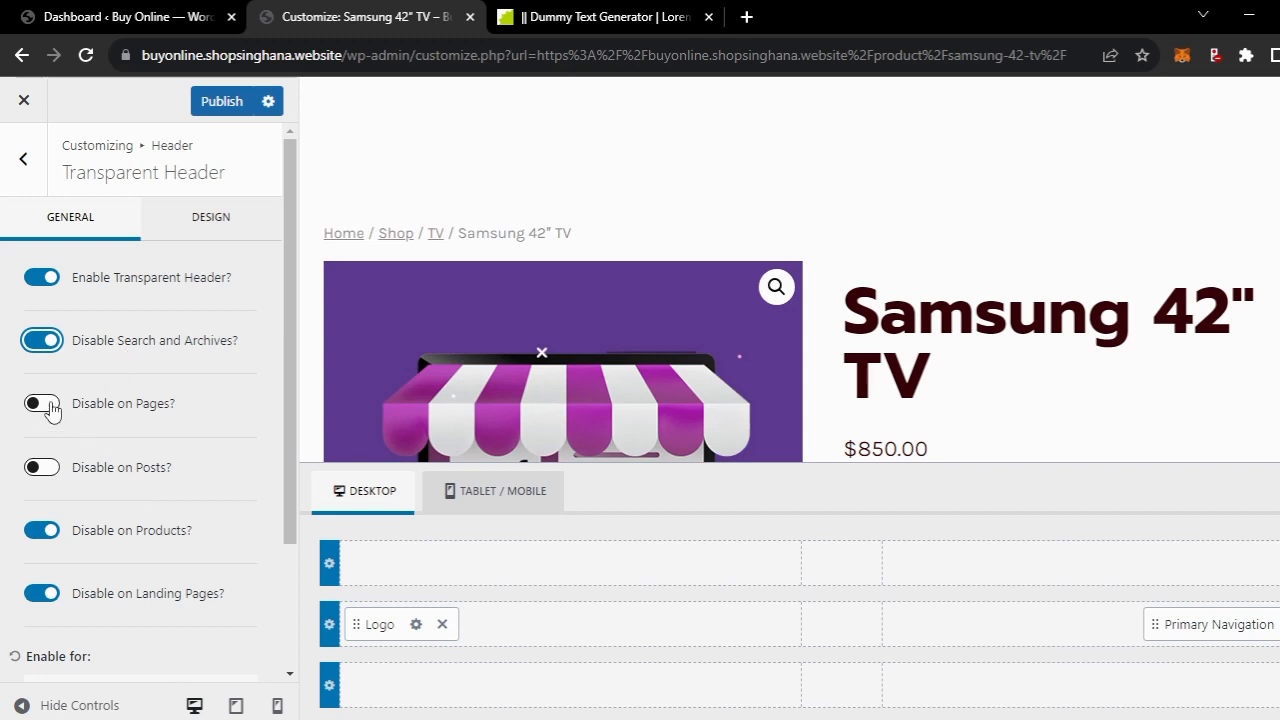
- Try the blue colour 0D28C0 as the overall header background and reset it
click(22, 157)
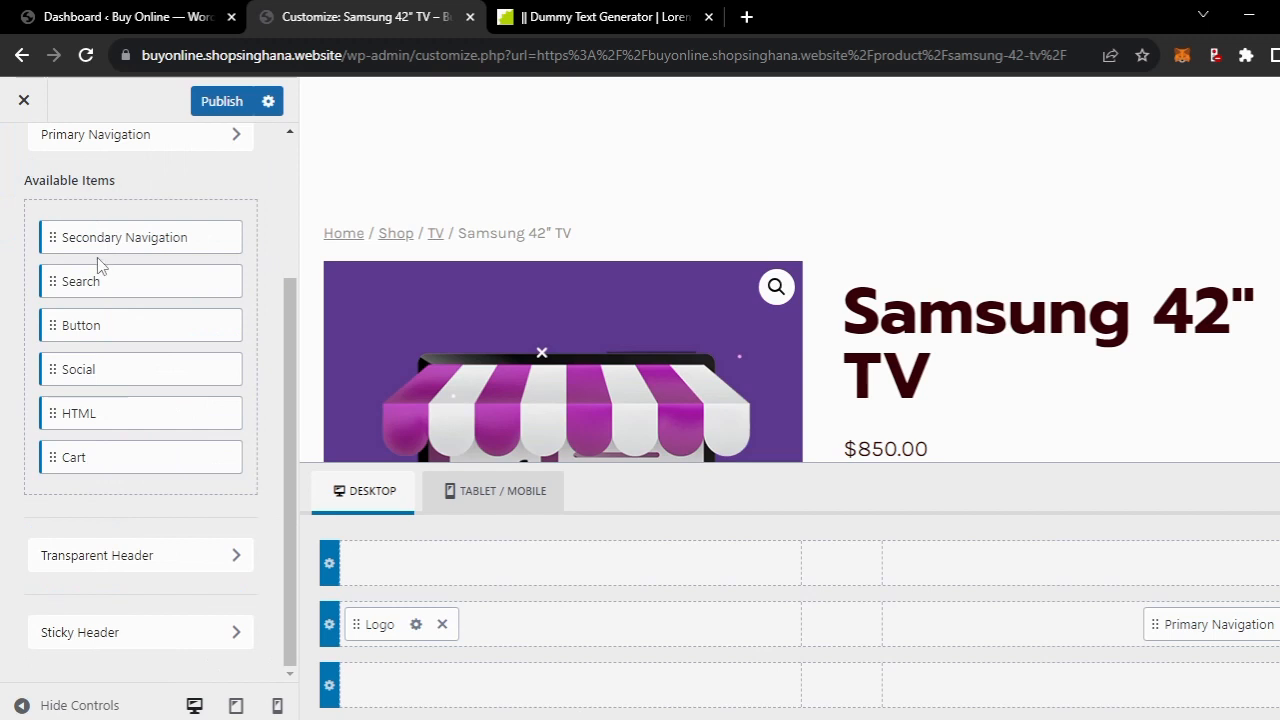
scroll(97, 257, up, 2)
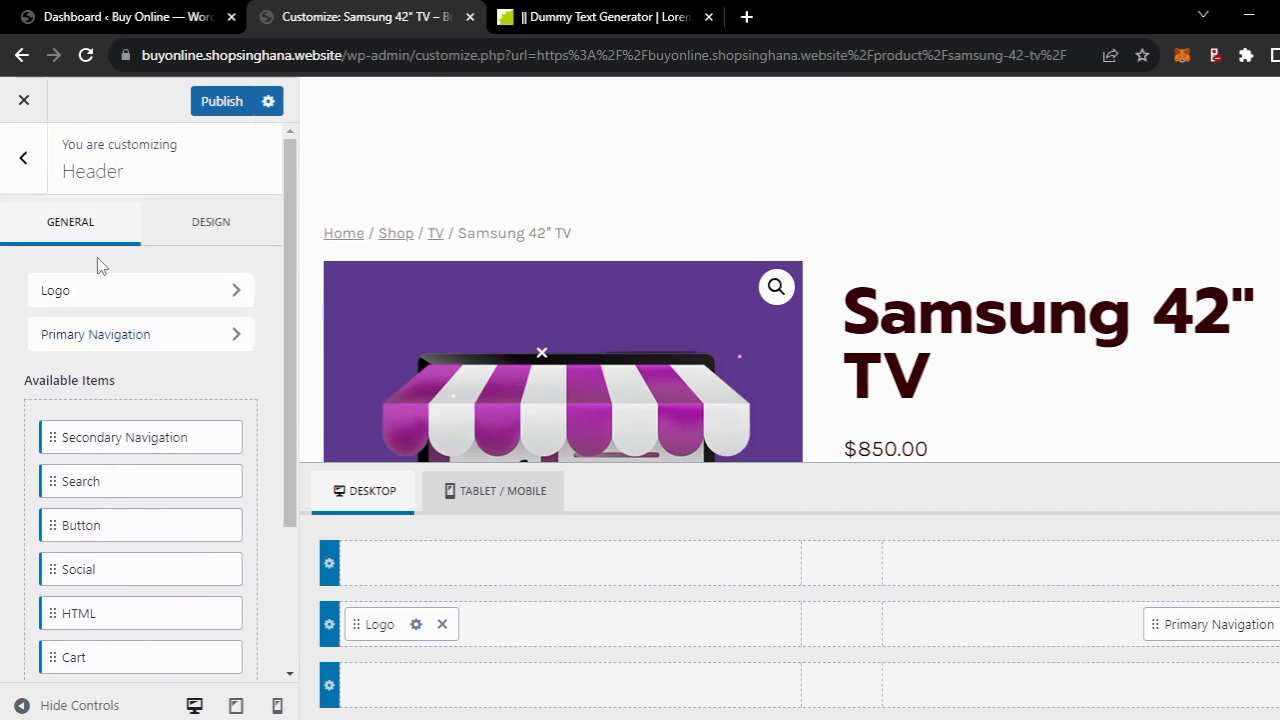
click(194, 236)
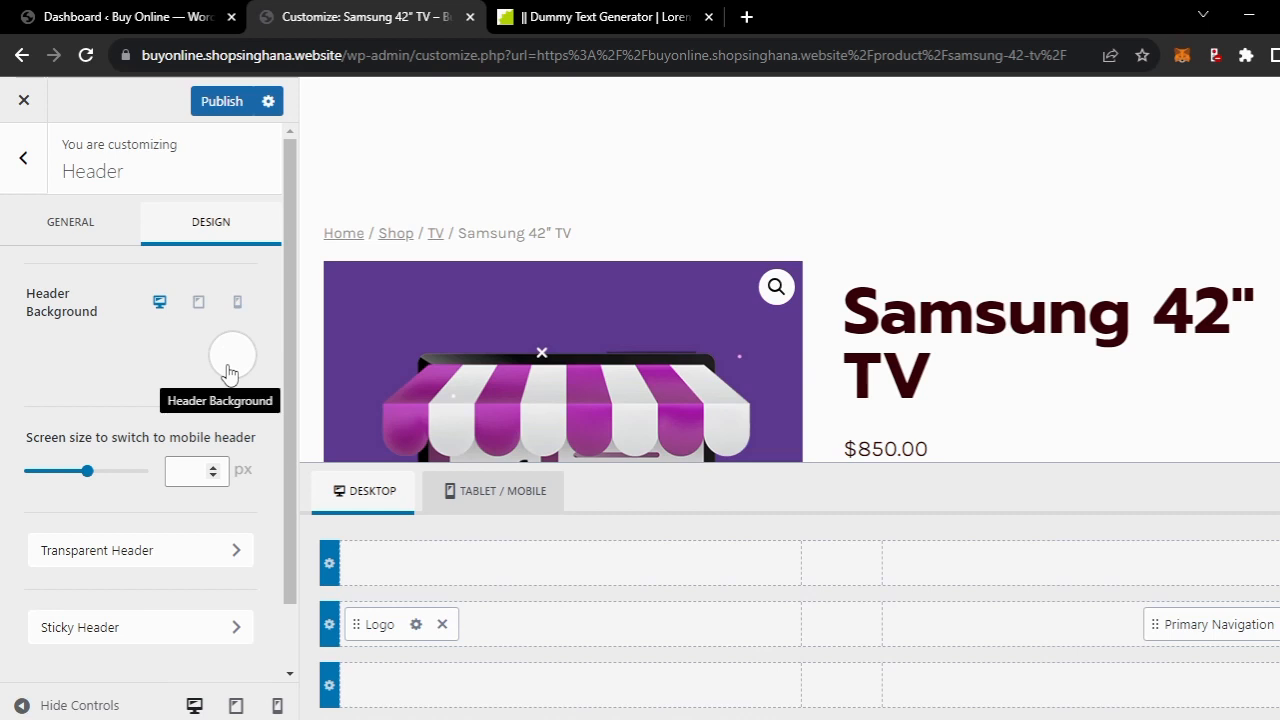
scroll(228, 373, down, 1)
scroll(228, 366, up, 1)
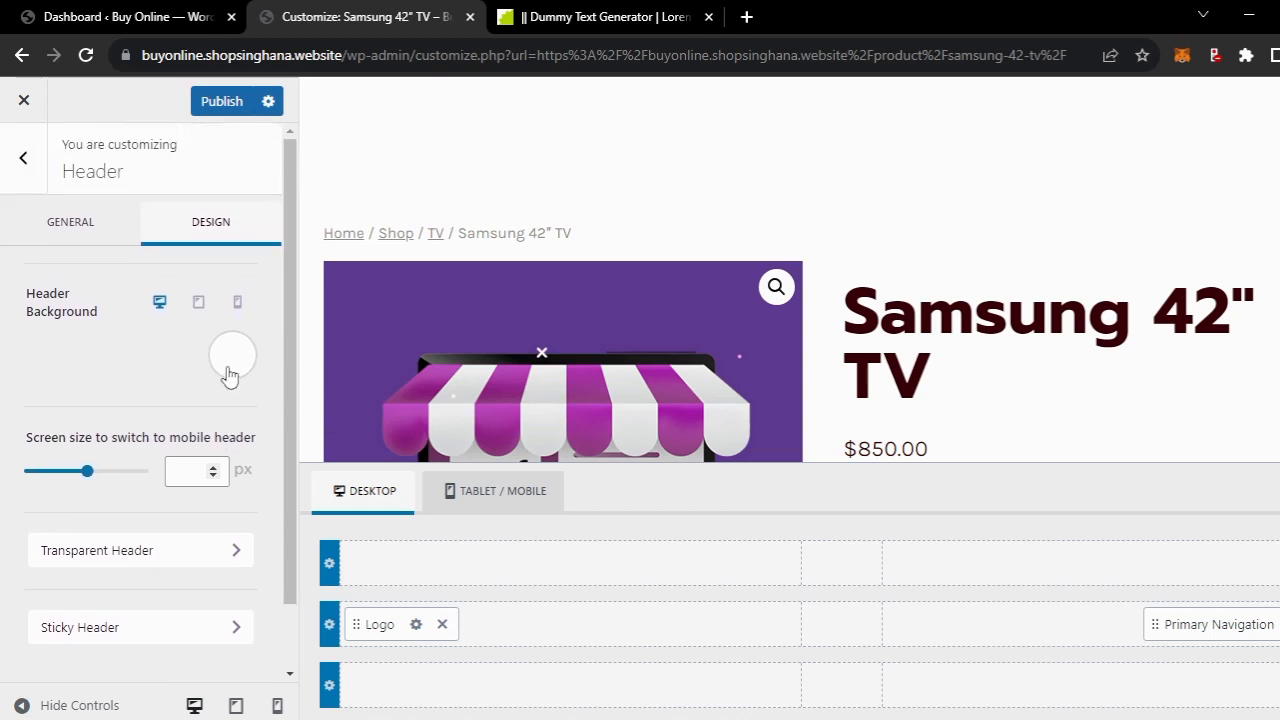
click(231, 365)
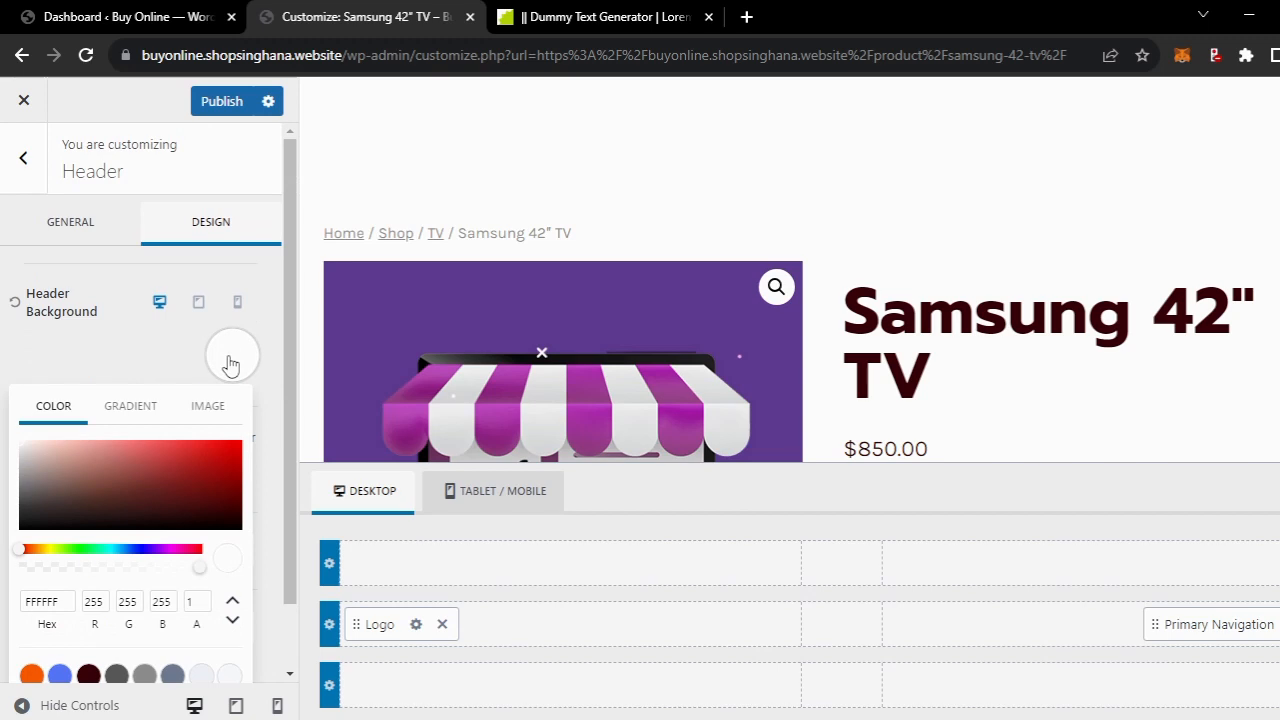
click(138, 550)
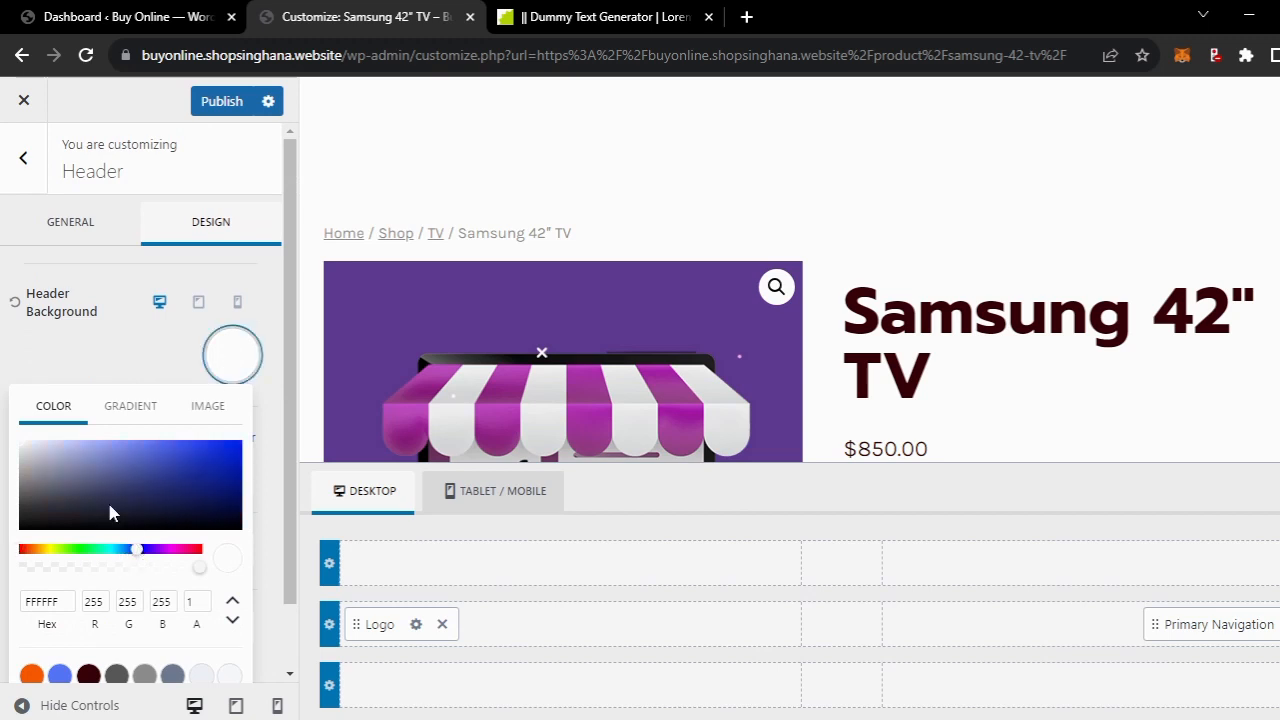
click(228, 464)
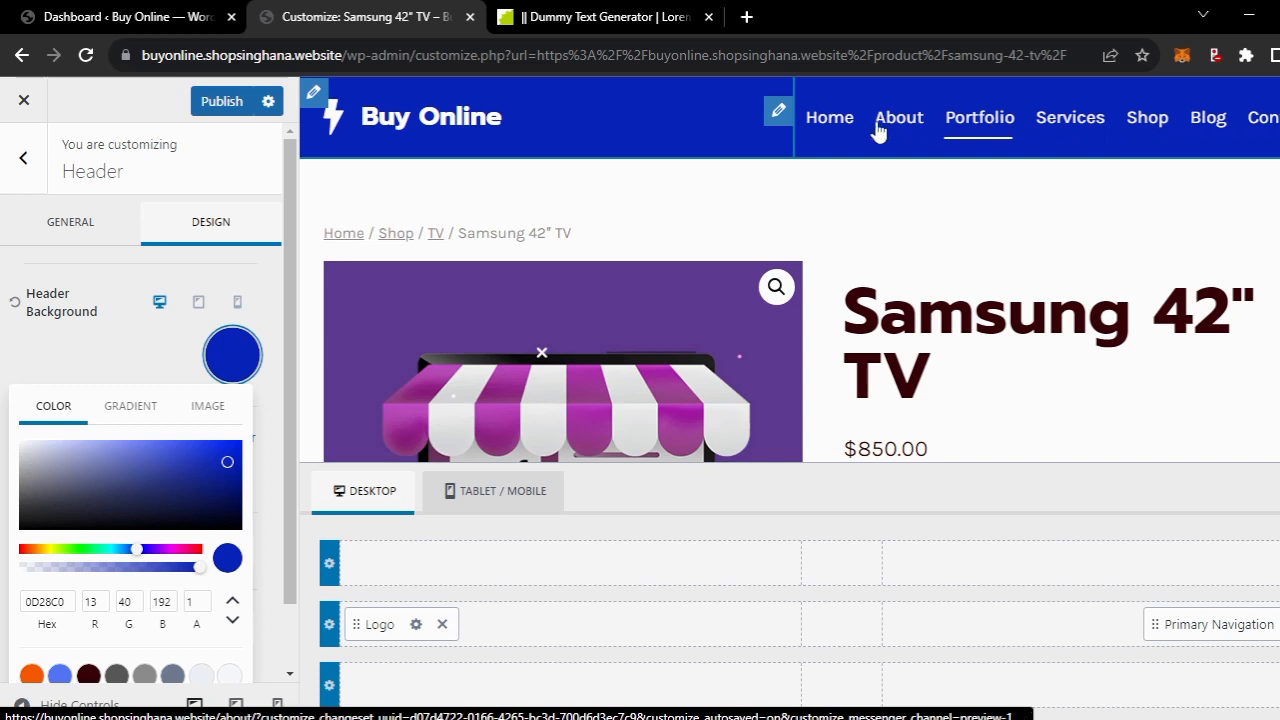
click(14, 304)
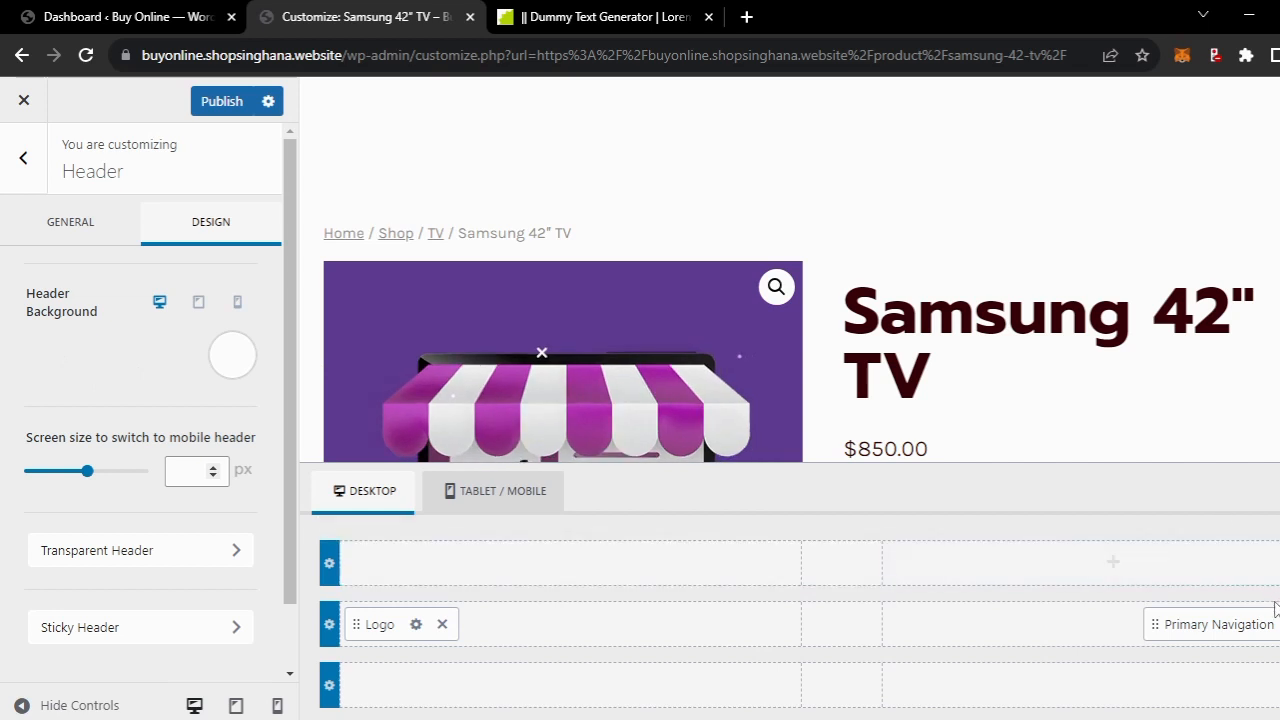
- Set the primary navigation's initial link colour to black (000000)
click(1210, 624)
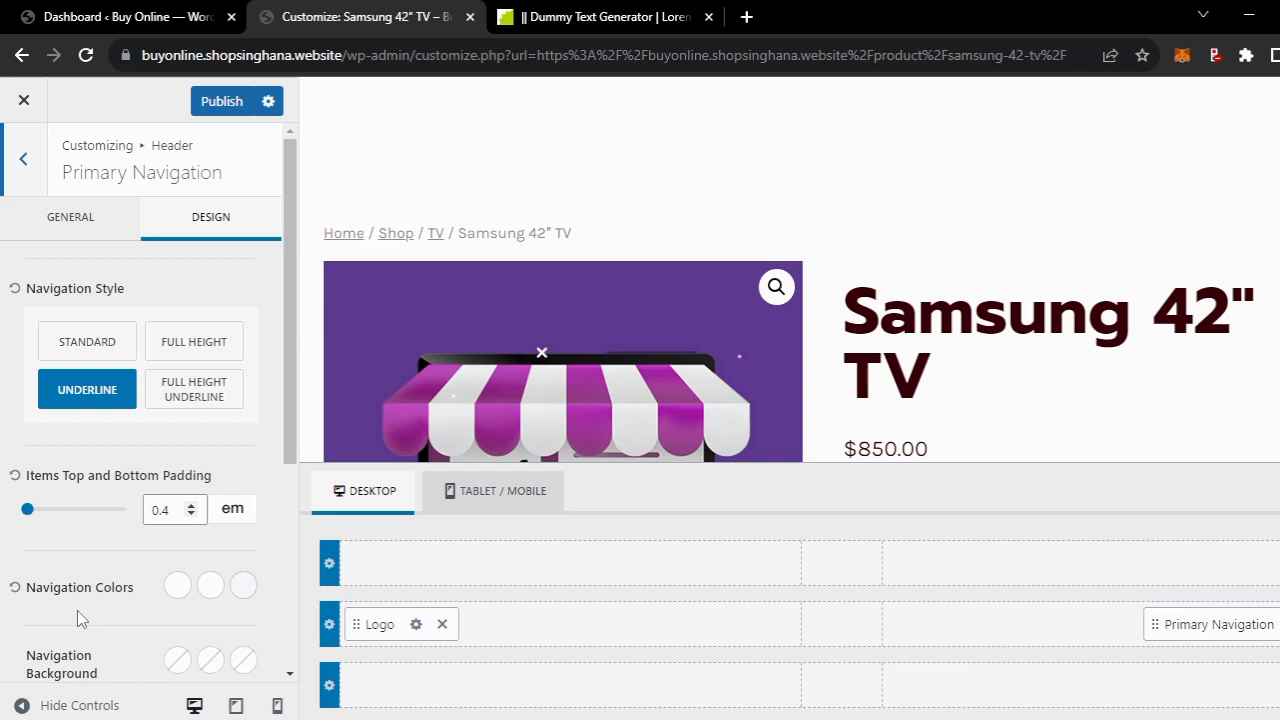
scroll(77, 610, down, 1)
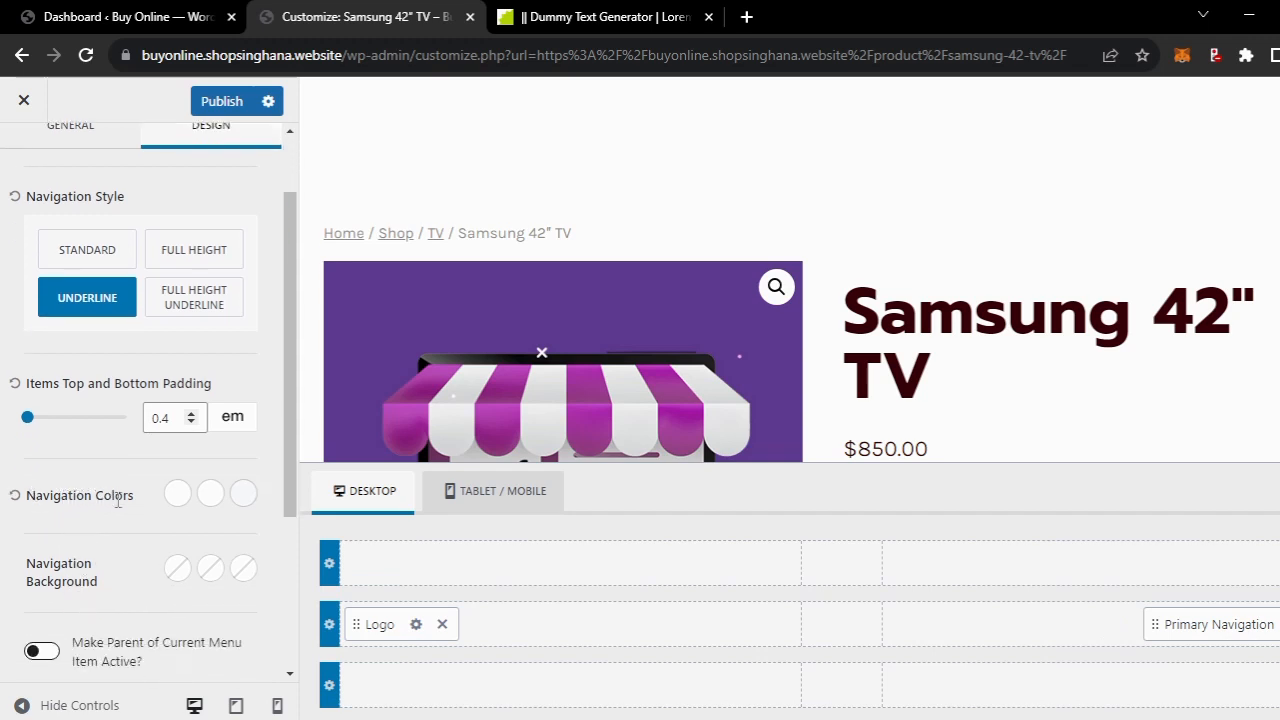
click(176, 495)
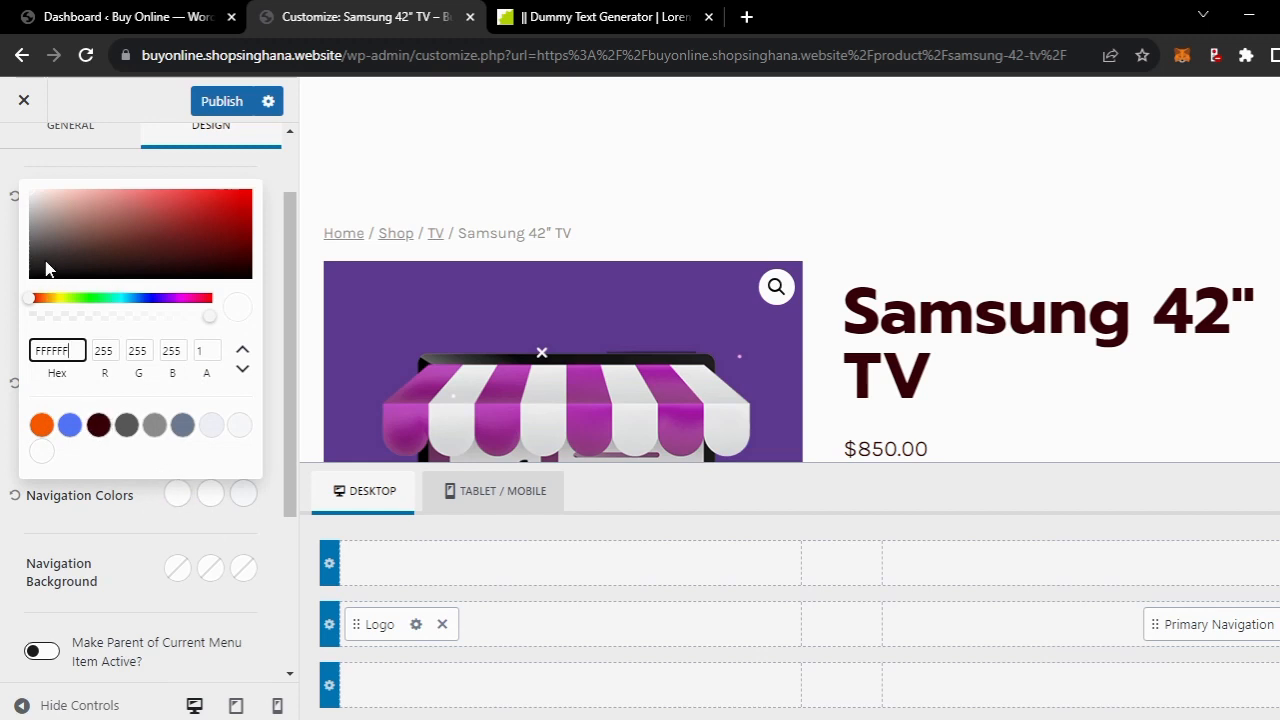
drag(46, 266, 12, 314)
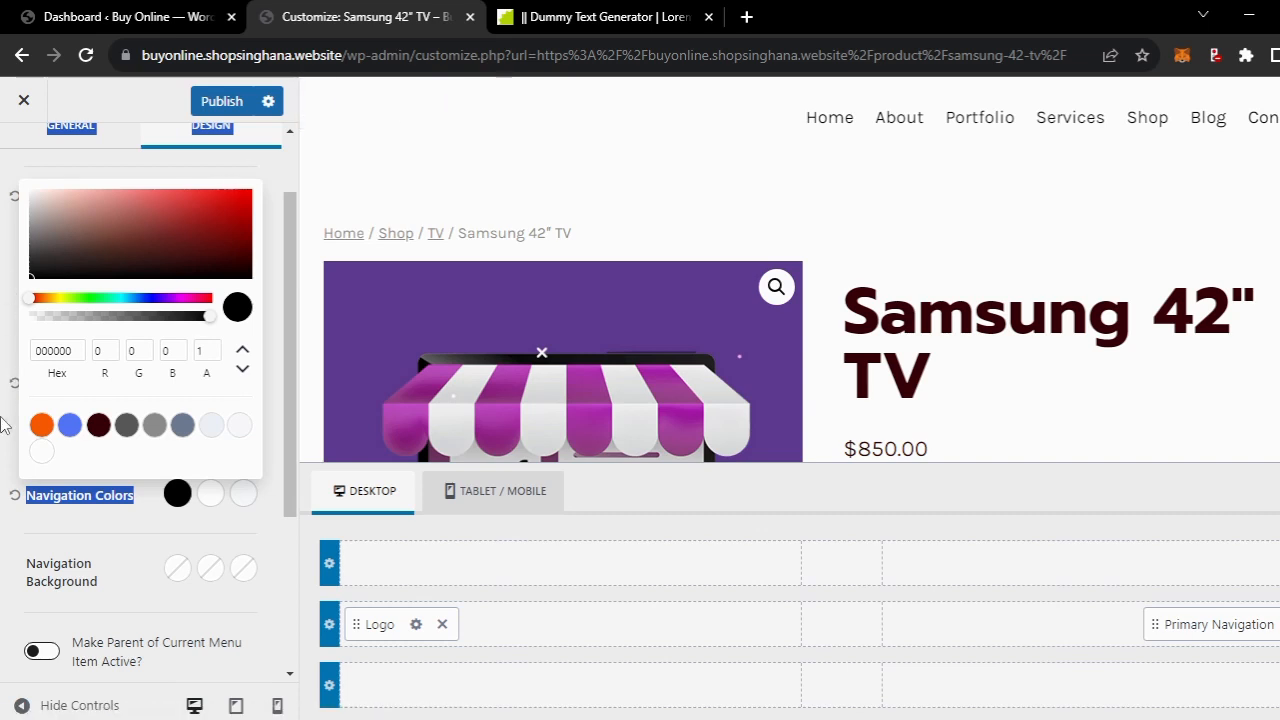
click(13, 508)
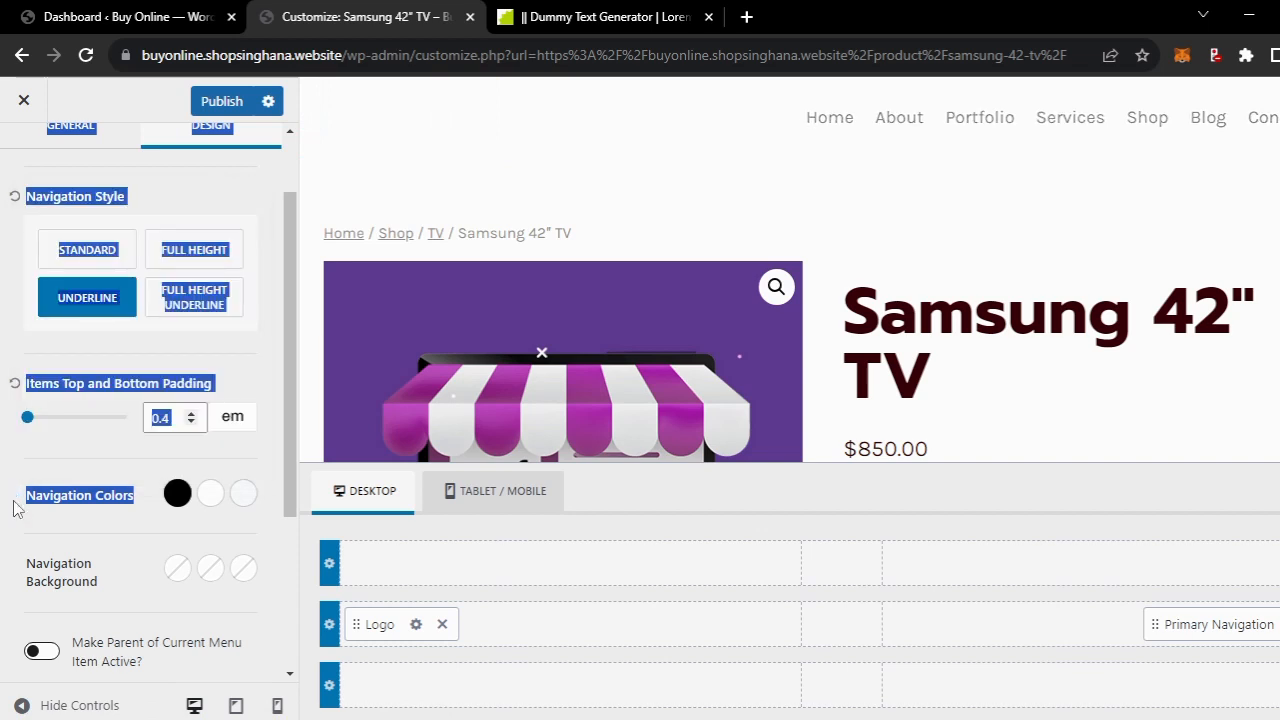
click(59, 507)
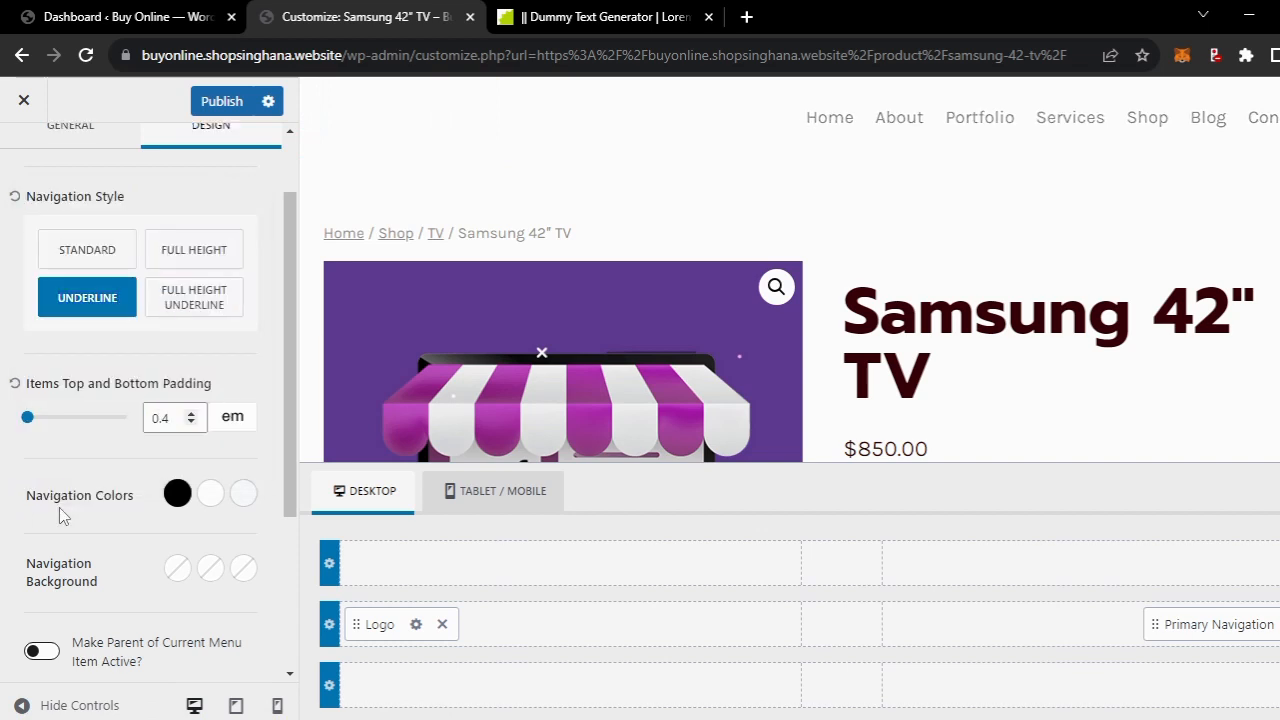
- Restore the primary navigation's initial link colour to white (FFFFFF)
click(177, 493)
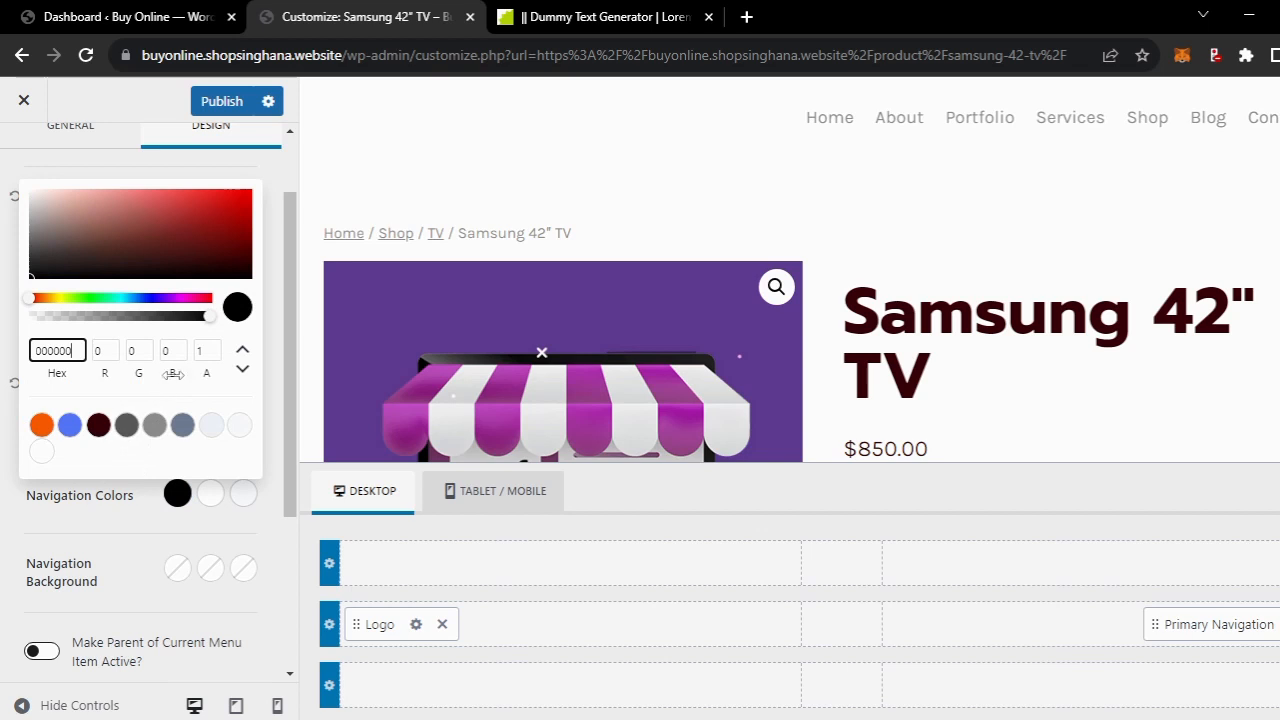
click(41, 451)
click(177, 496)
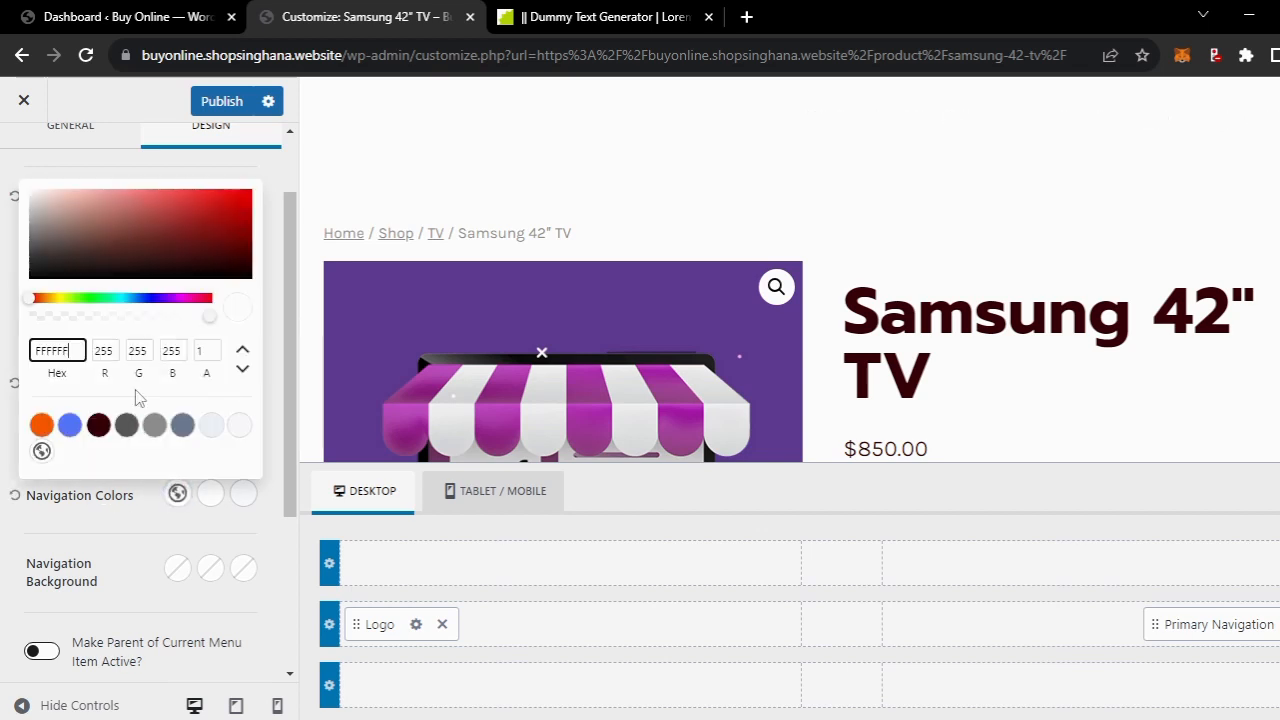
drag(30, 190, 20, 179)
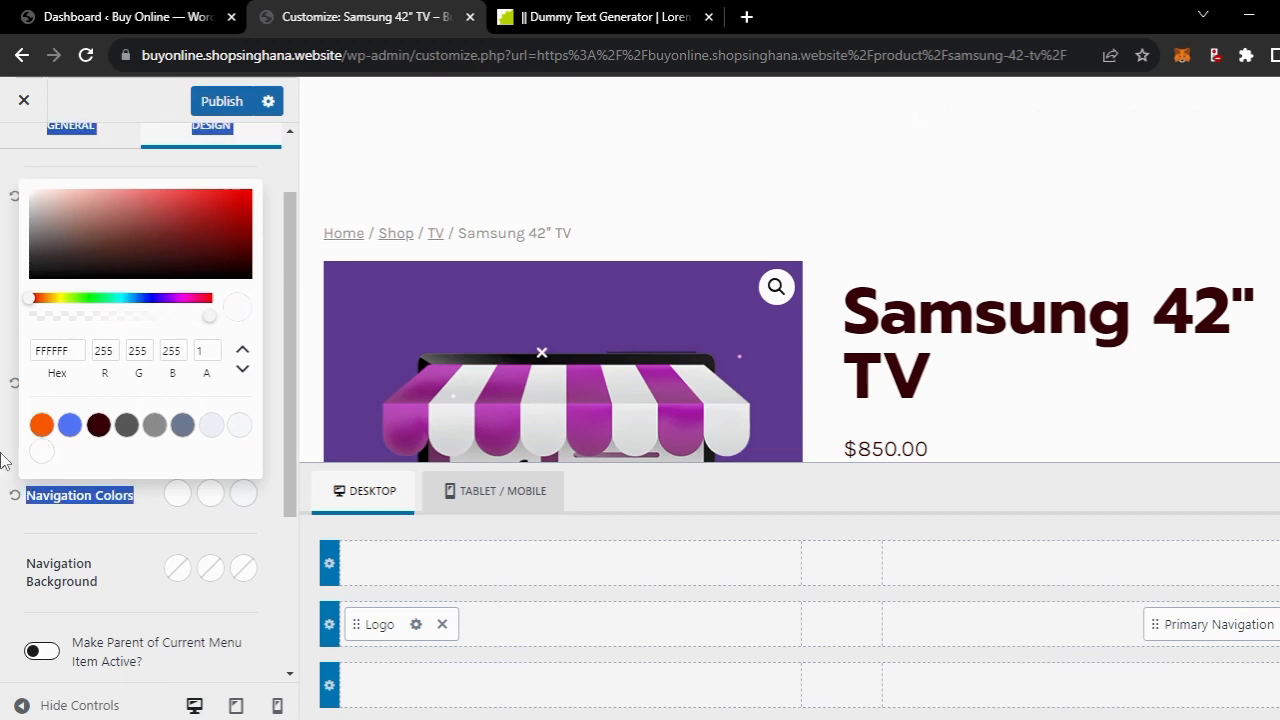
click(111, 510)
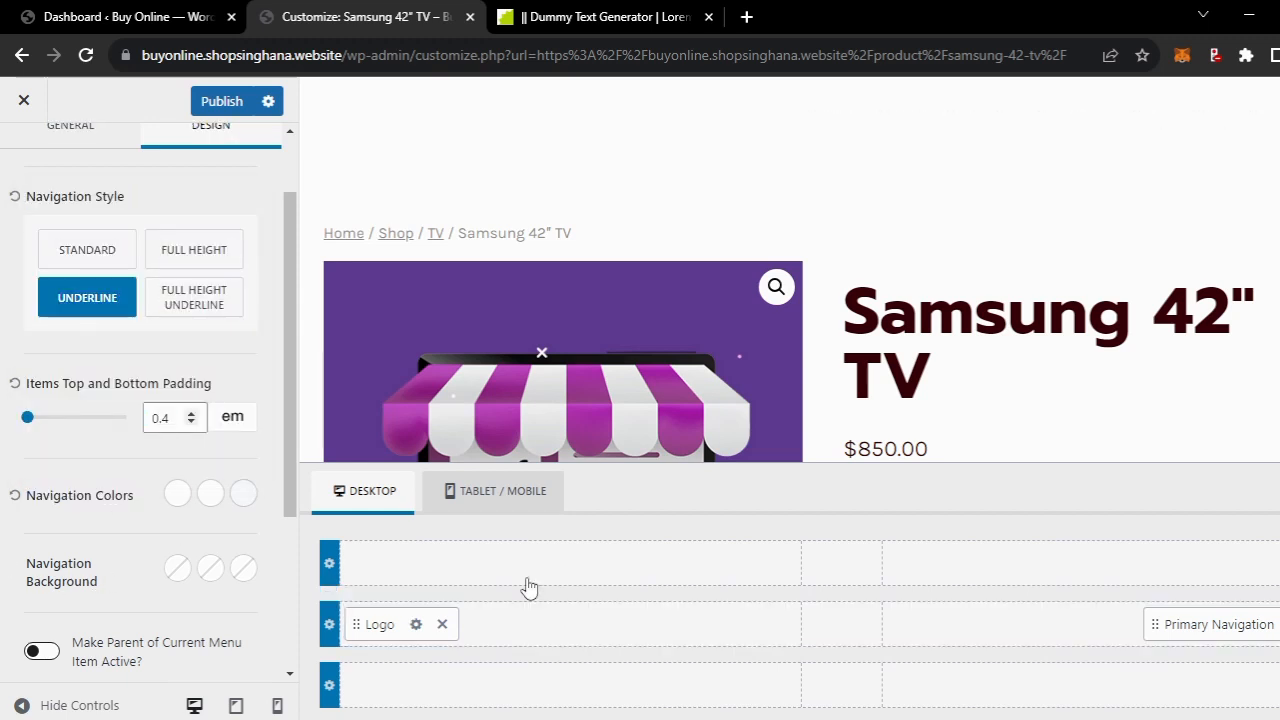
- Set the header's main row background to the blue palette colour 5A7CFF
scroll(165, 262, up, 1)
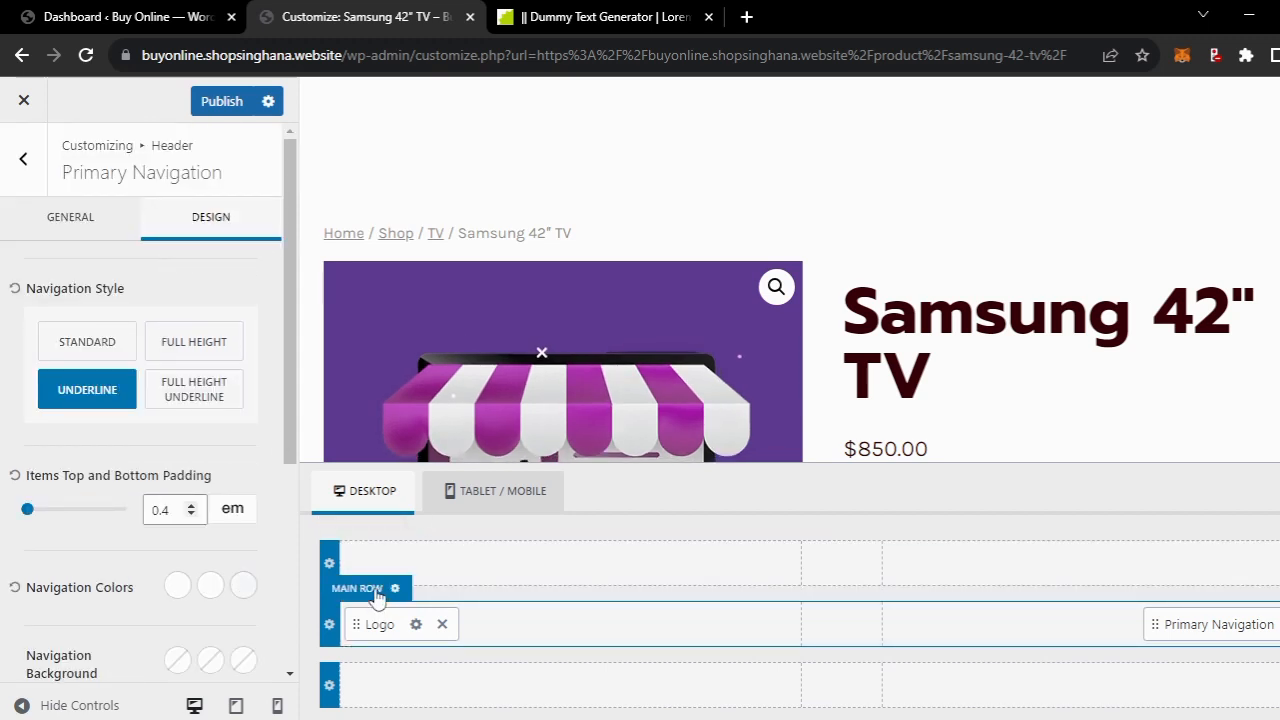
click(379, 592)
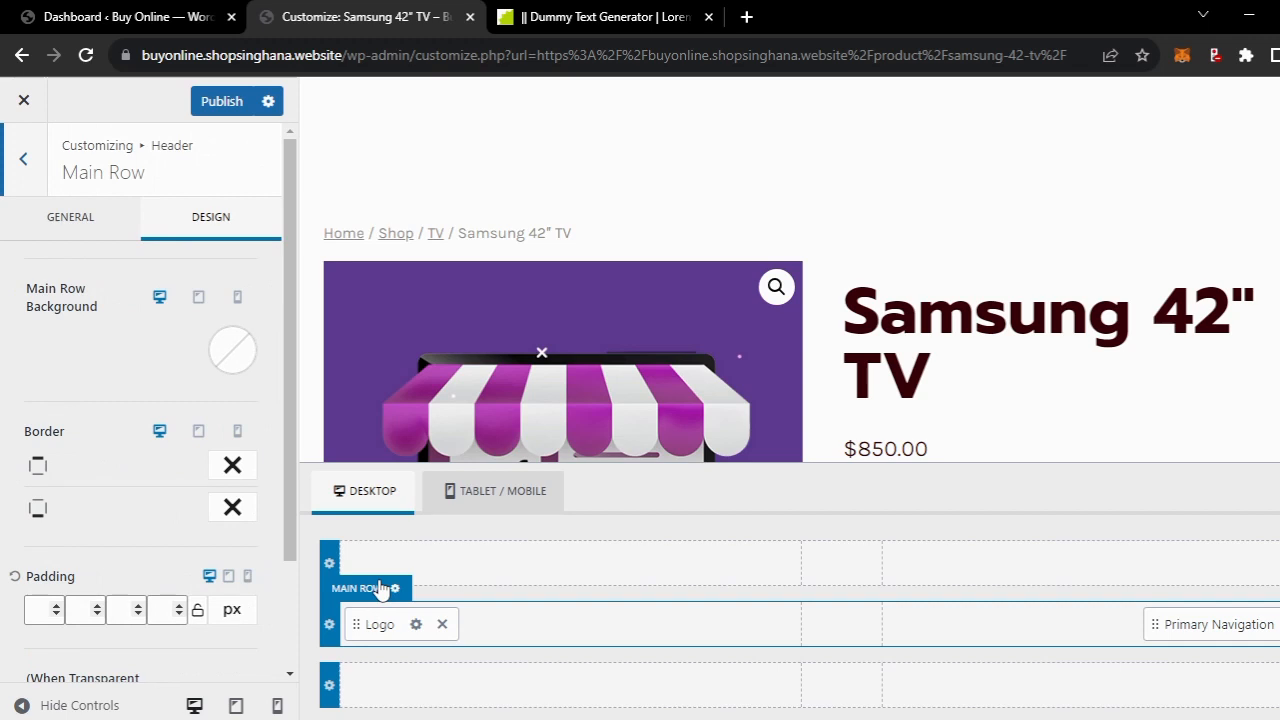
scroll(115, 450, down, 1)
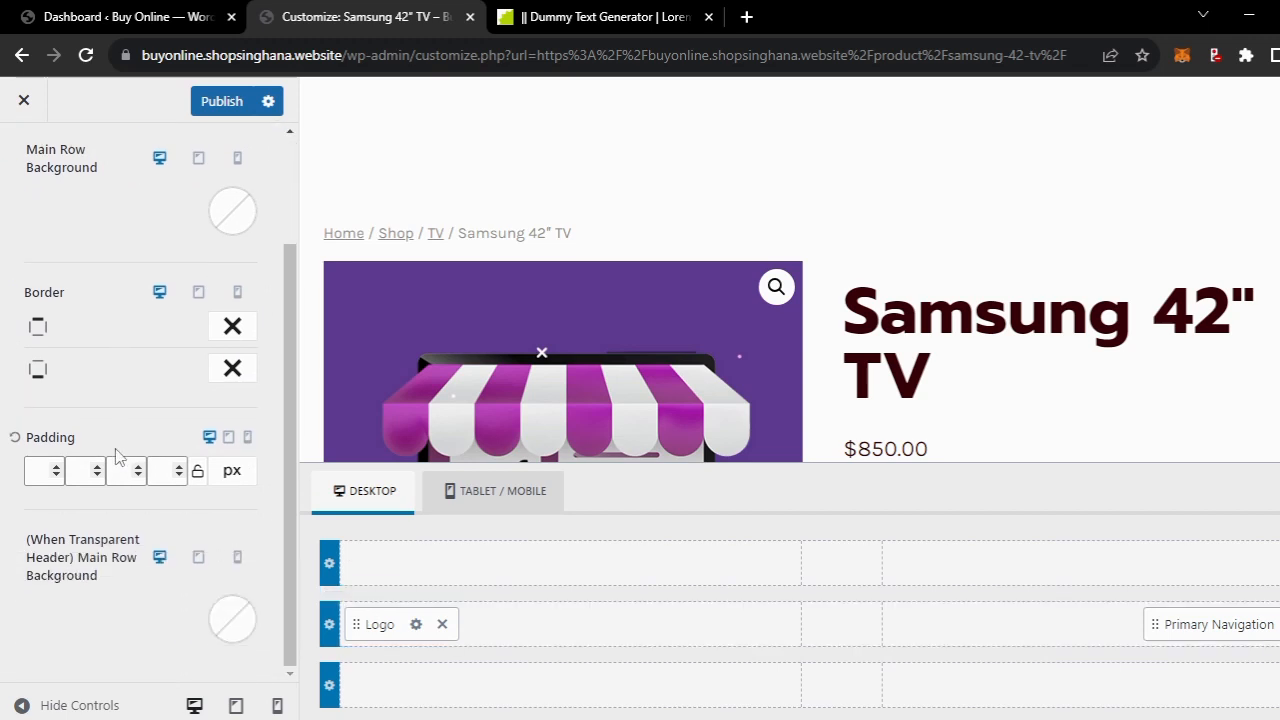
scroll(115, 452, up, 2)
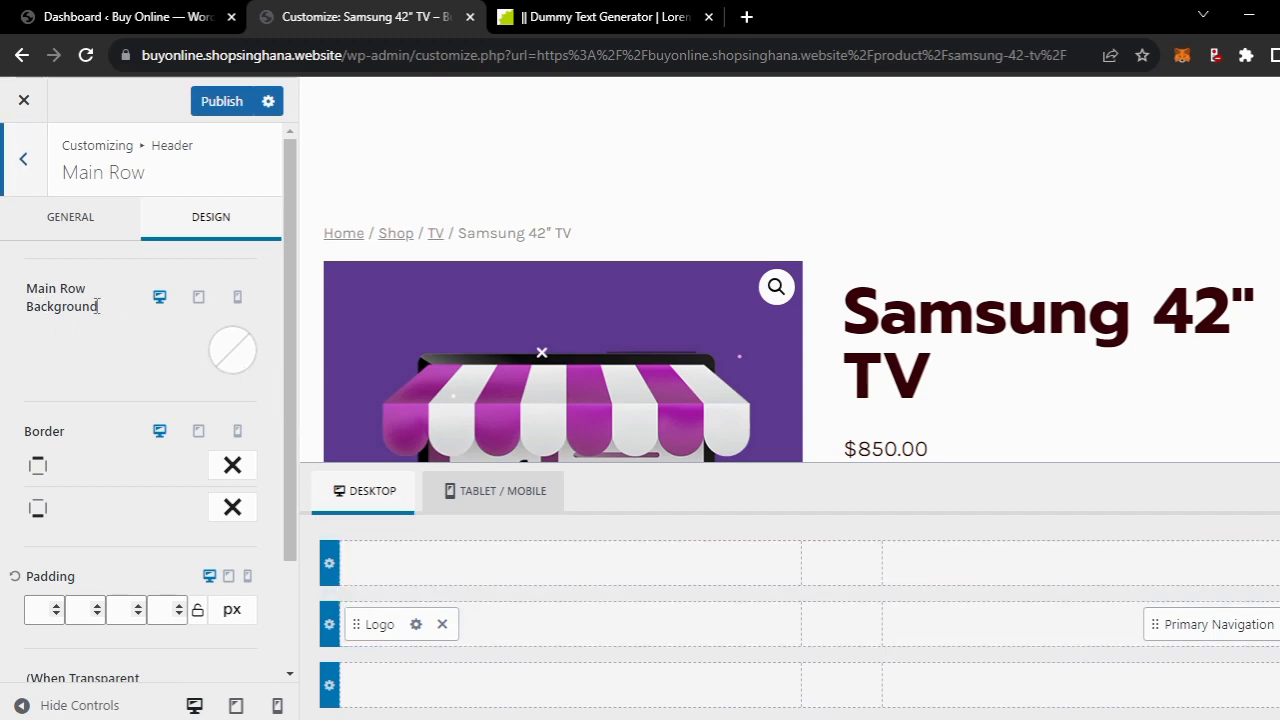
click(233, 349)
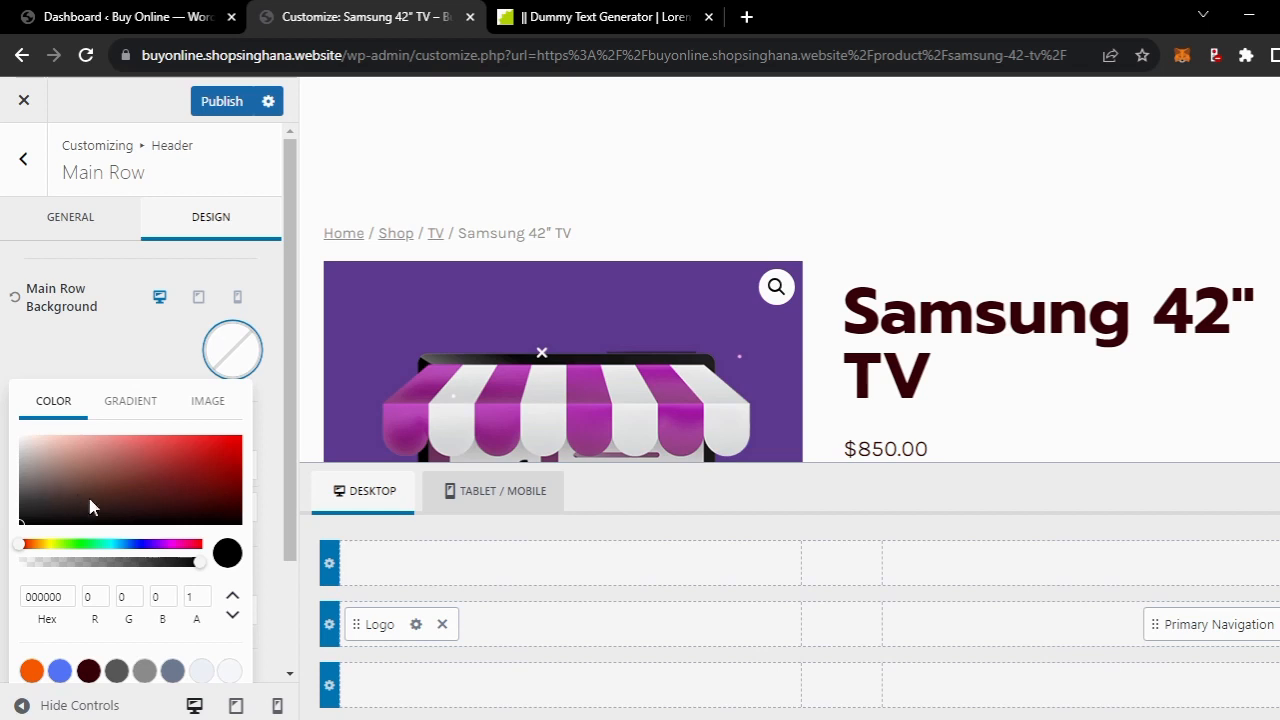
click(60, 670)
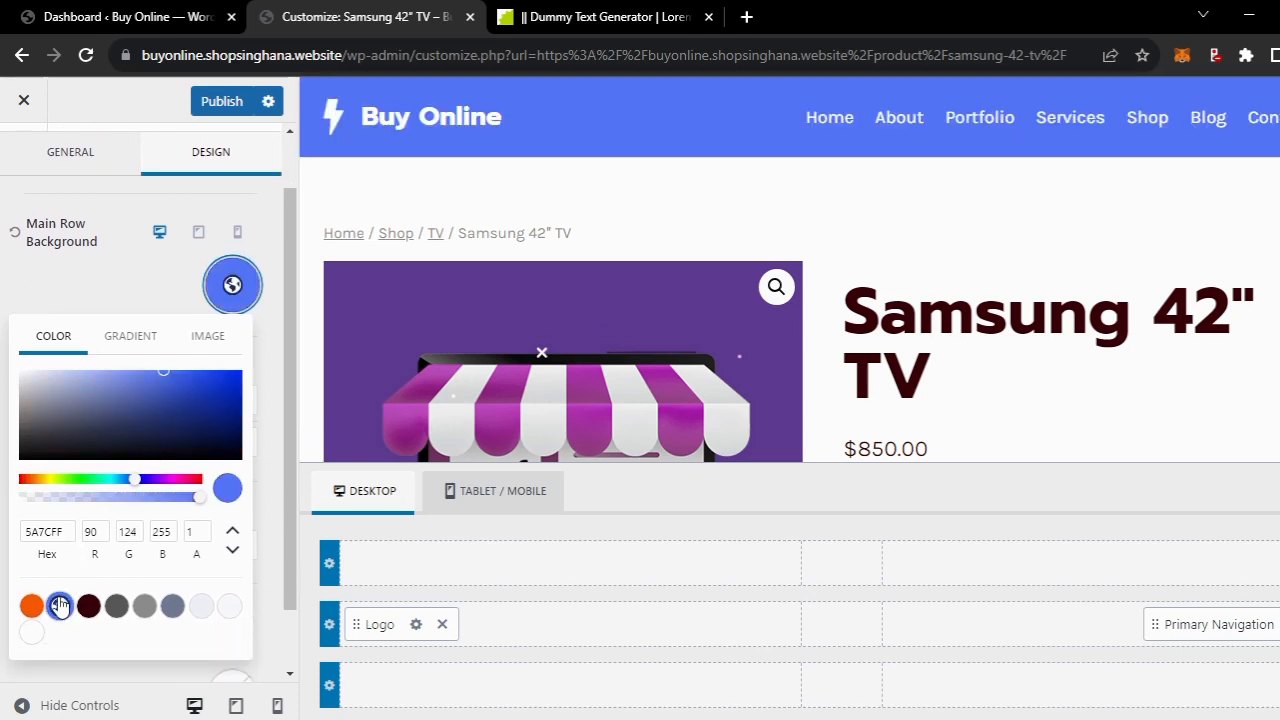
- Leave the main row's design settings and publish the header changes
click(124, 288)
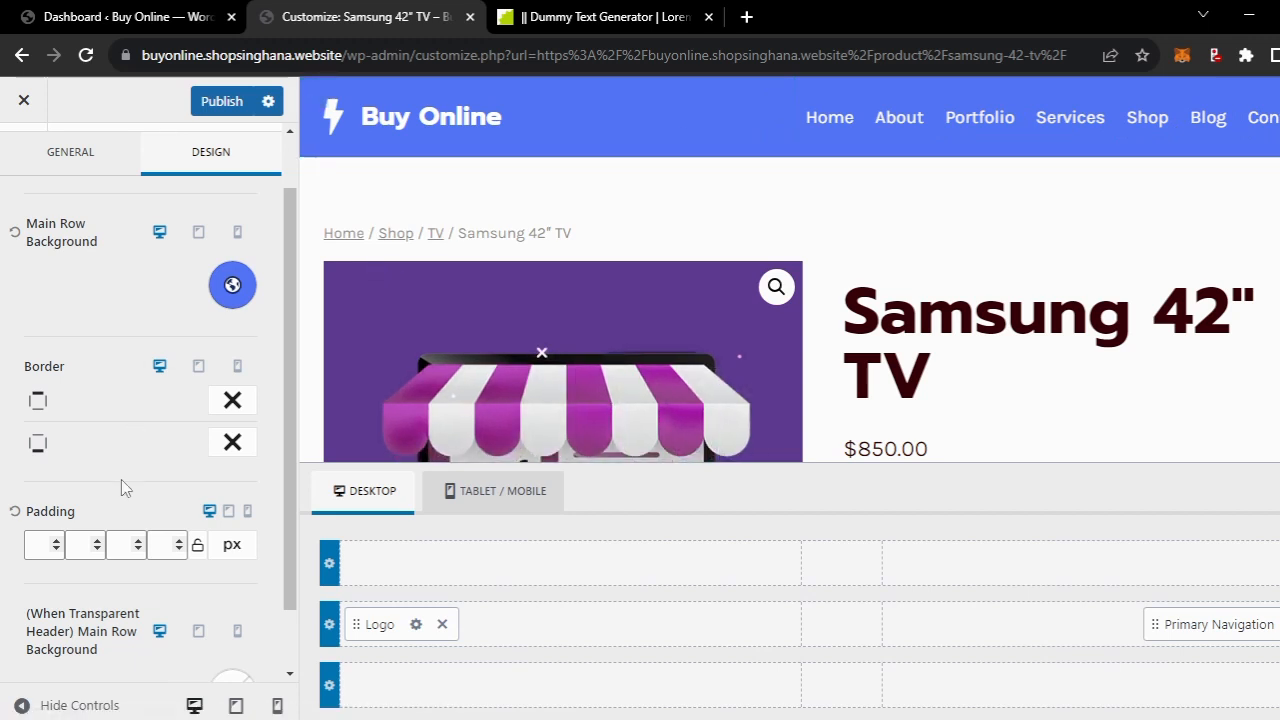
scroll(121, 479, up, 1)
scroll(121, 479, down, 2)
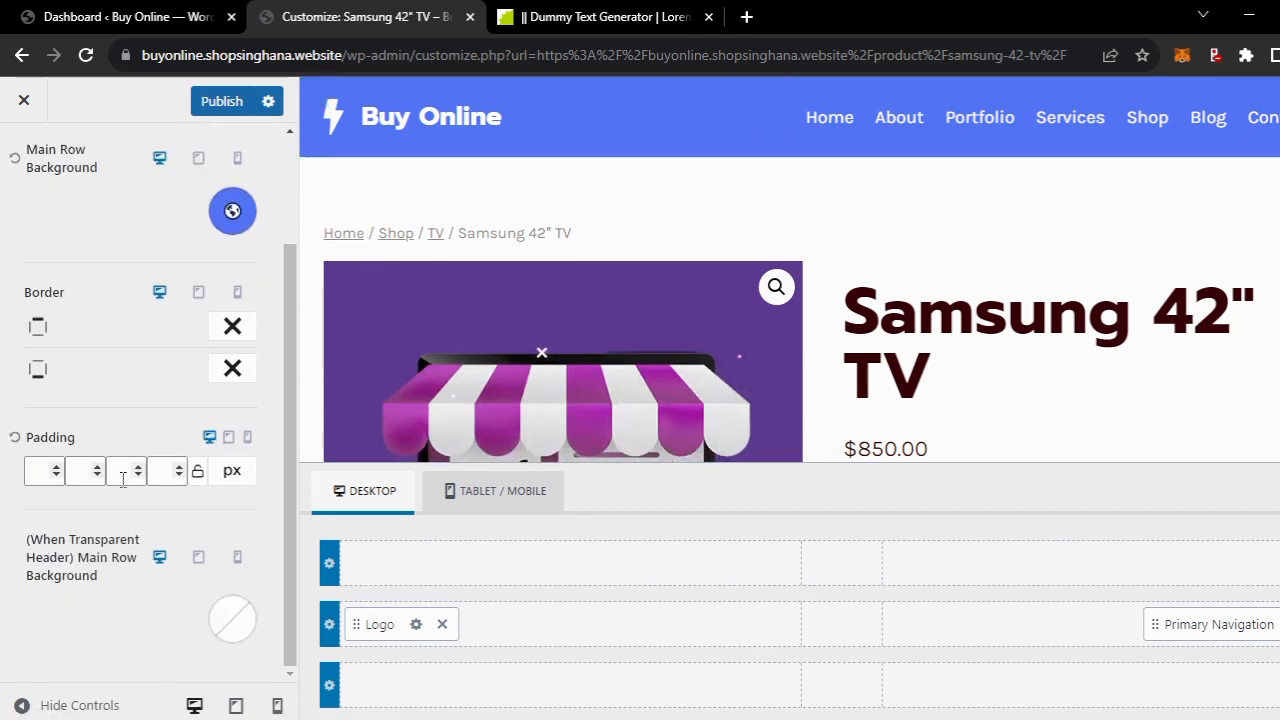
click(121, 479)
click(53, 568)
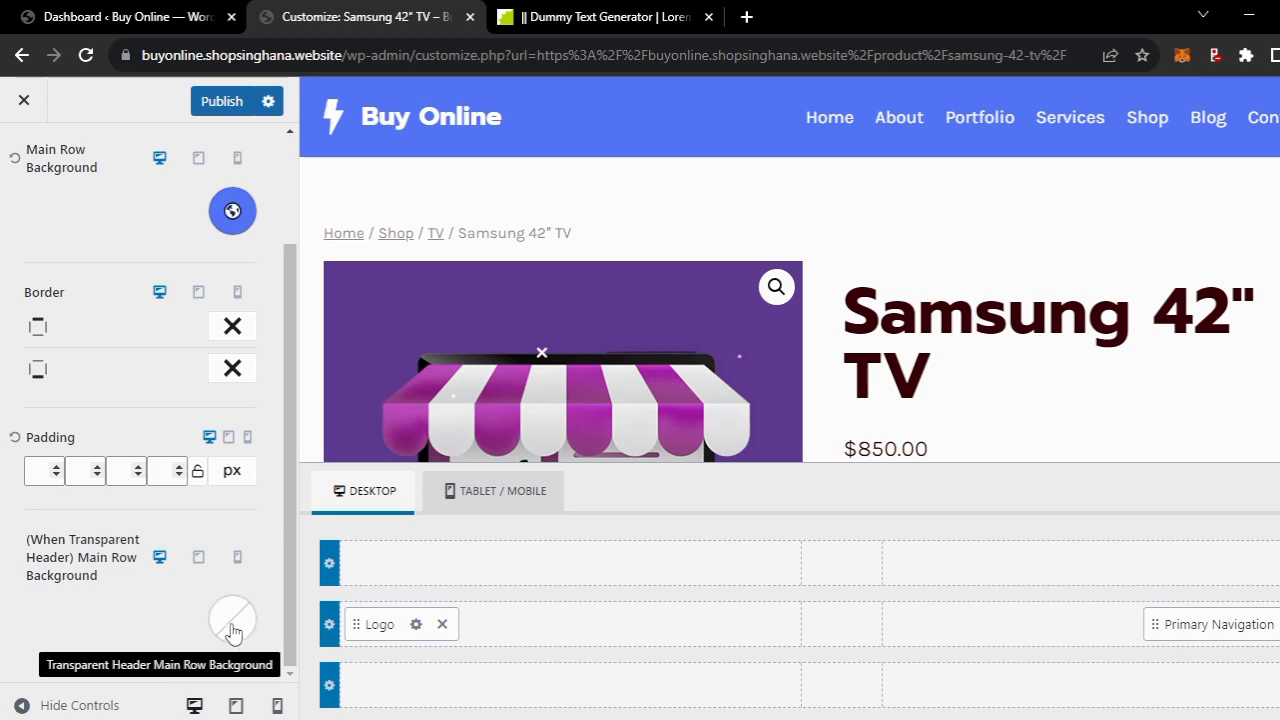
scroll(171, 504, up, 3)
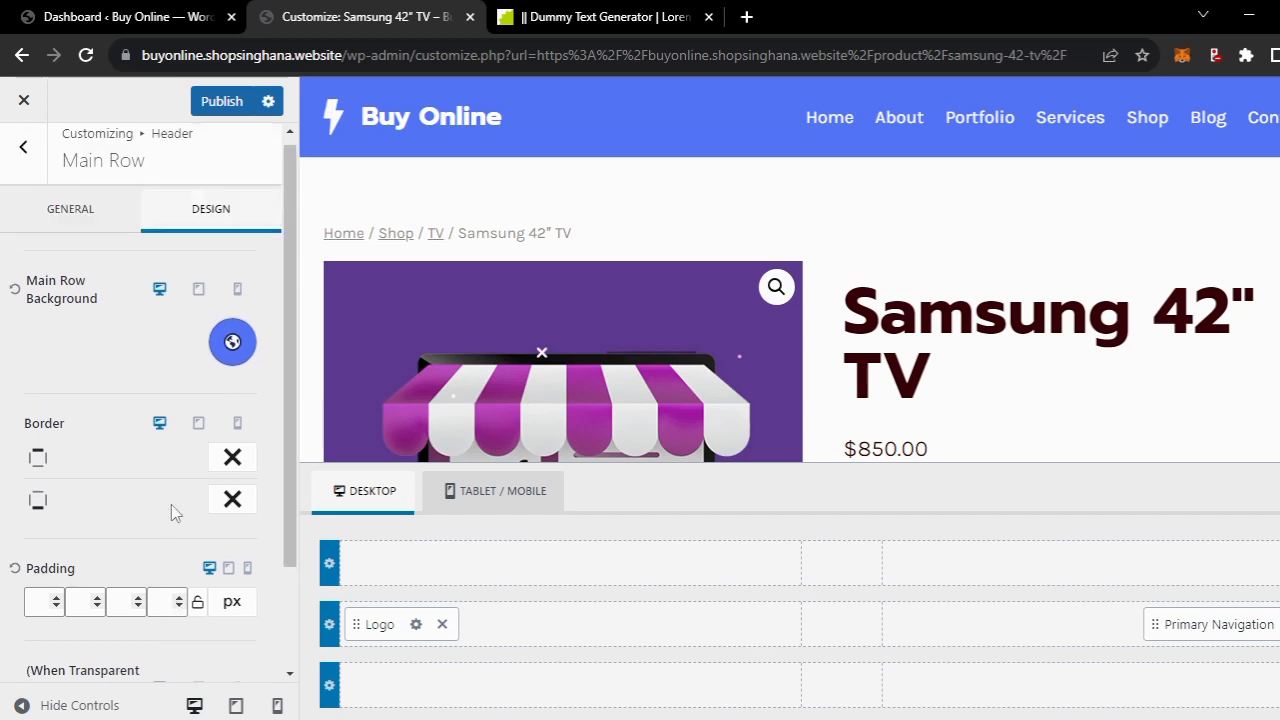
click(33, 165)
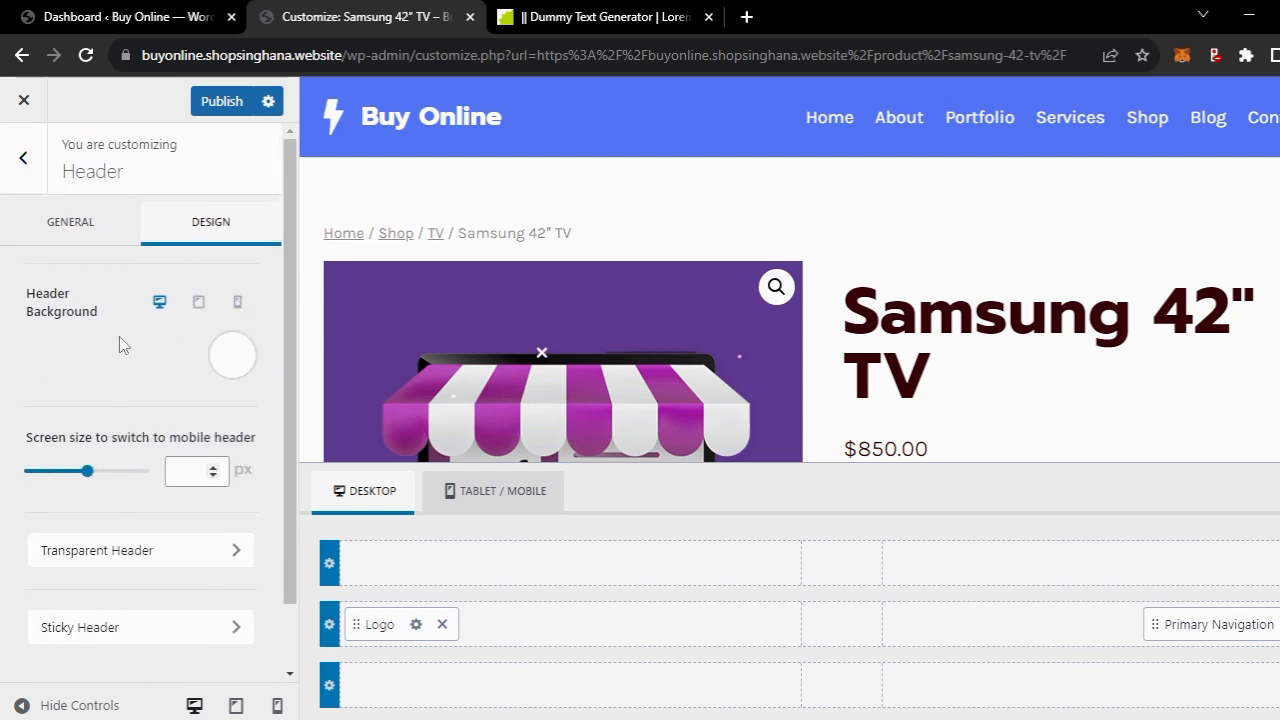
click(210, 101)
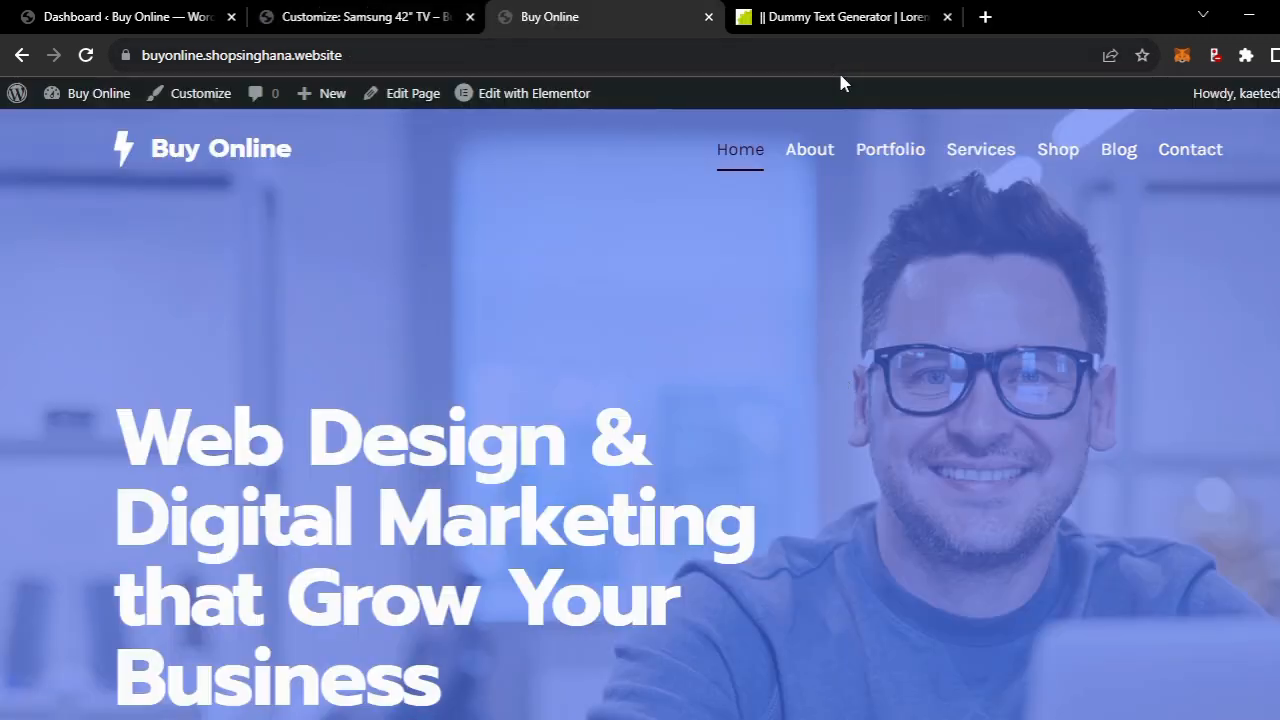
- Check the header on the live site's homepage and on its Shop page
scroll(806, 486, down, 3)
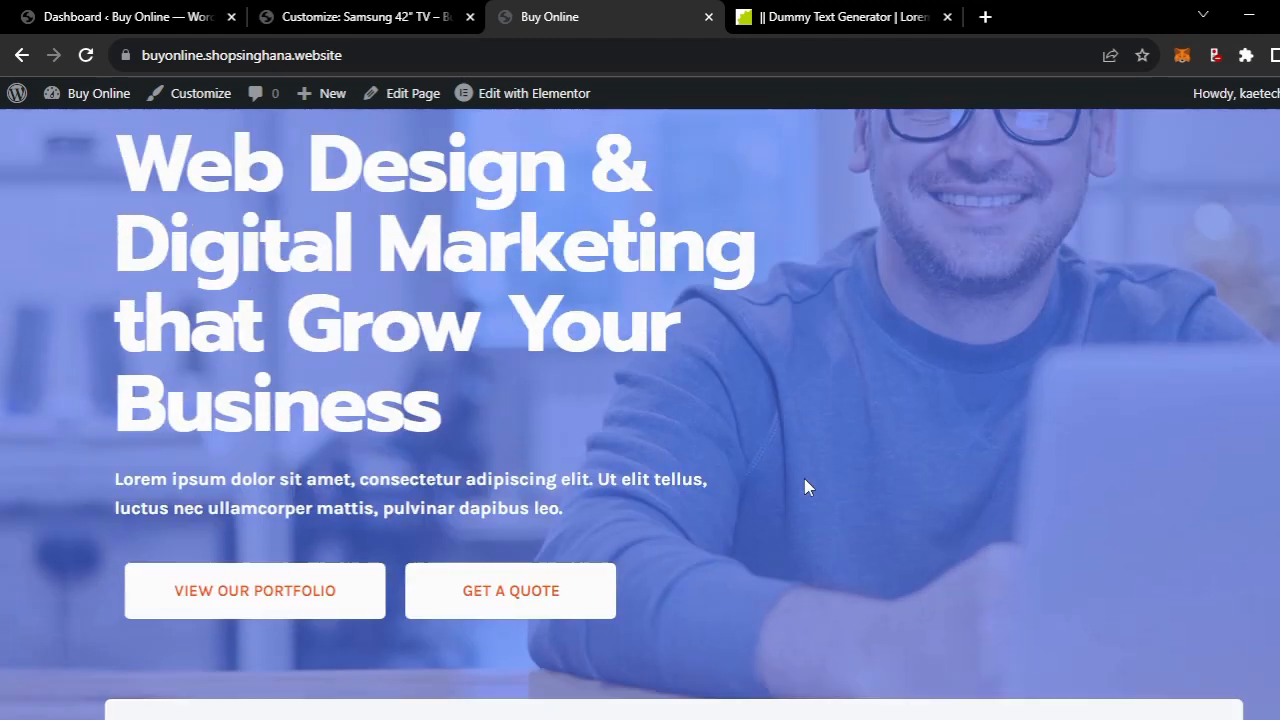
scroll(806, 486, up, 3)
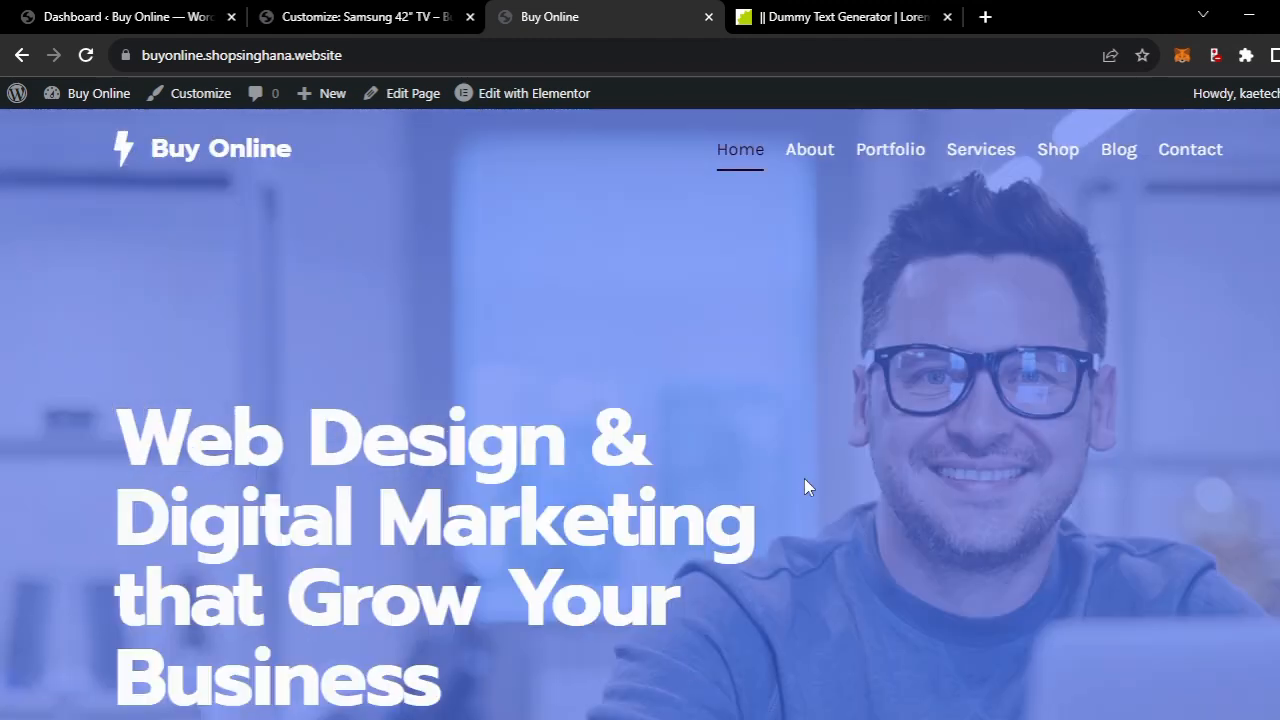
click(1055, 157)
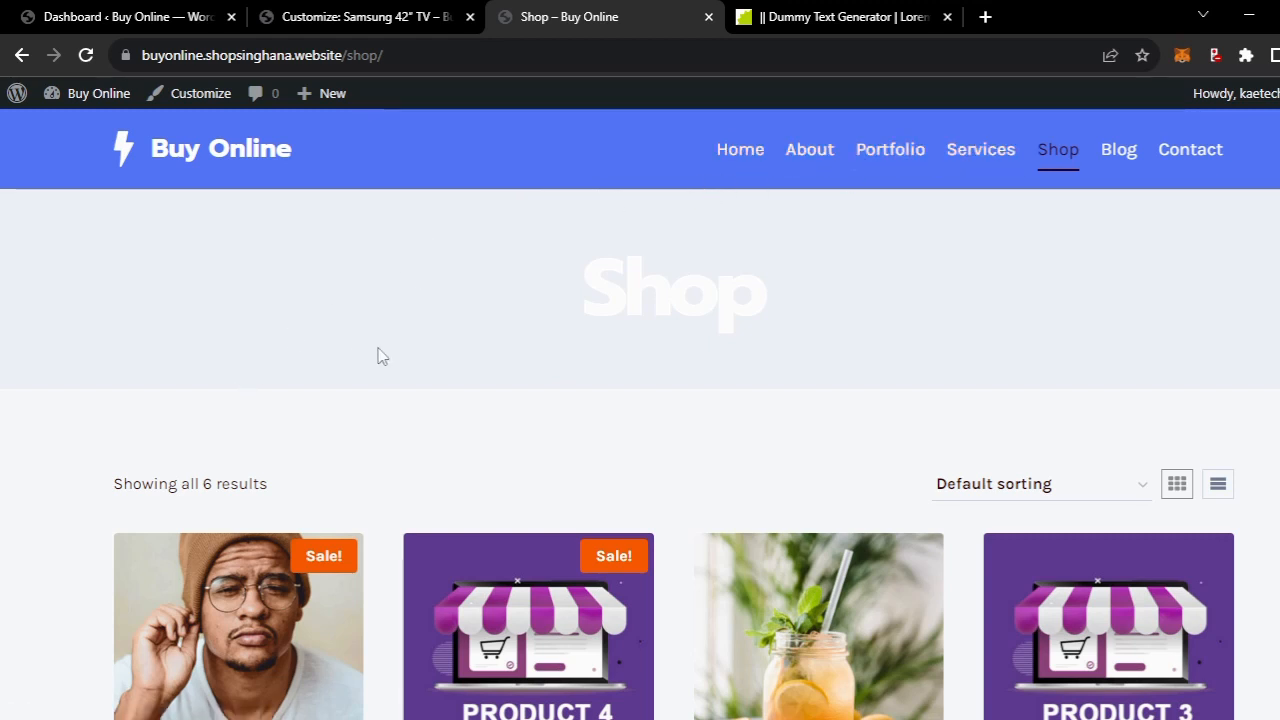
- Return the Customizer to its main section list and examine the title text on the live Shop page
click(303, 20)
click(21, 165)
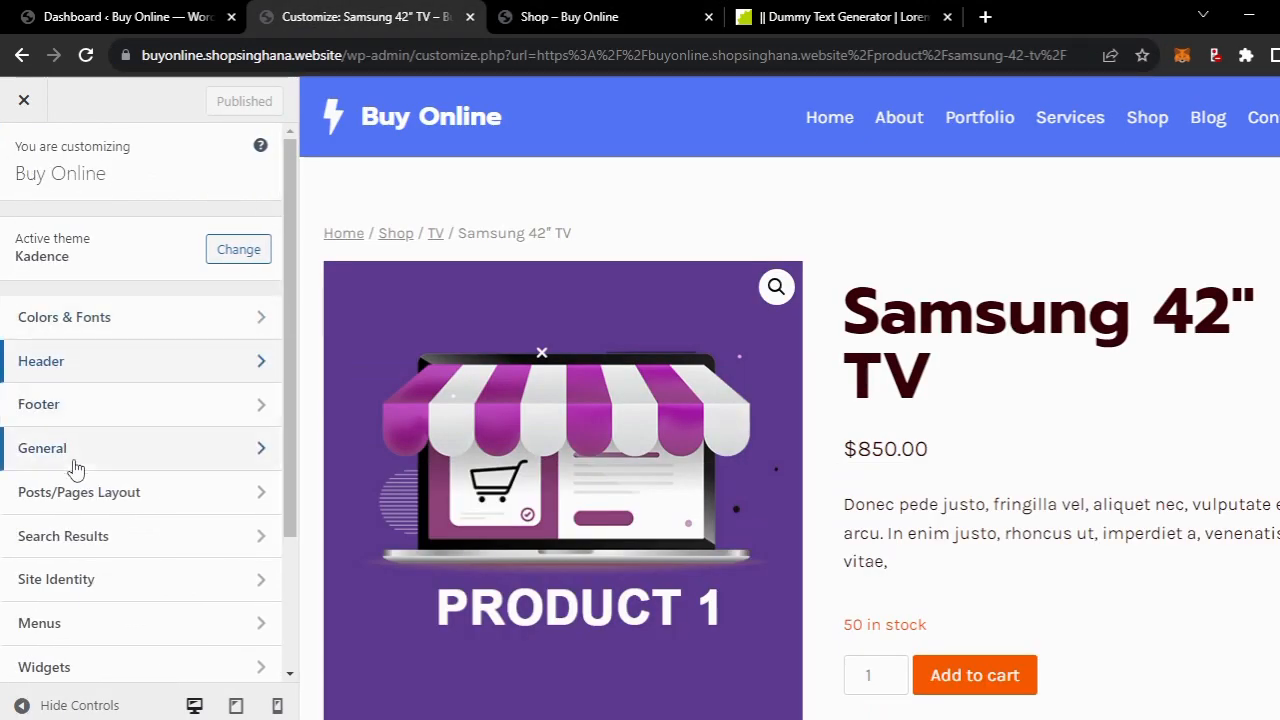
scroll(75, 570, down, 2)
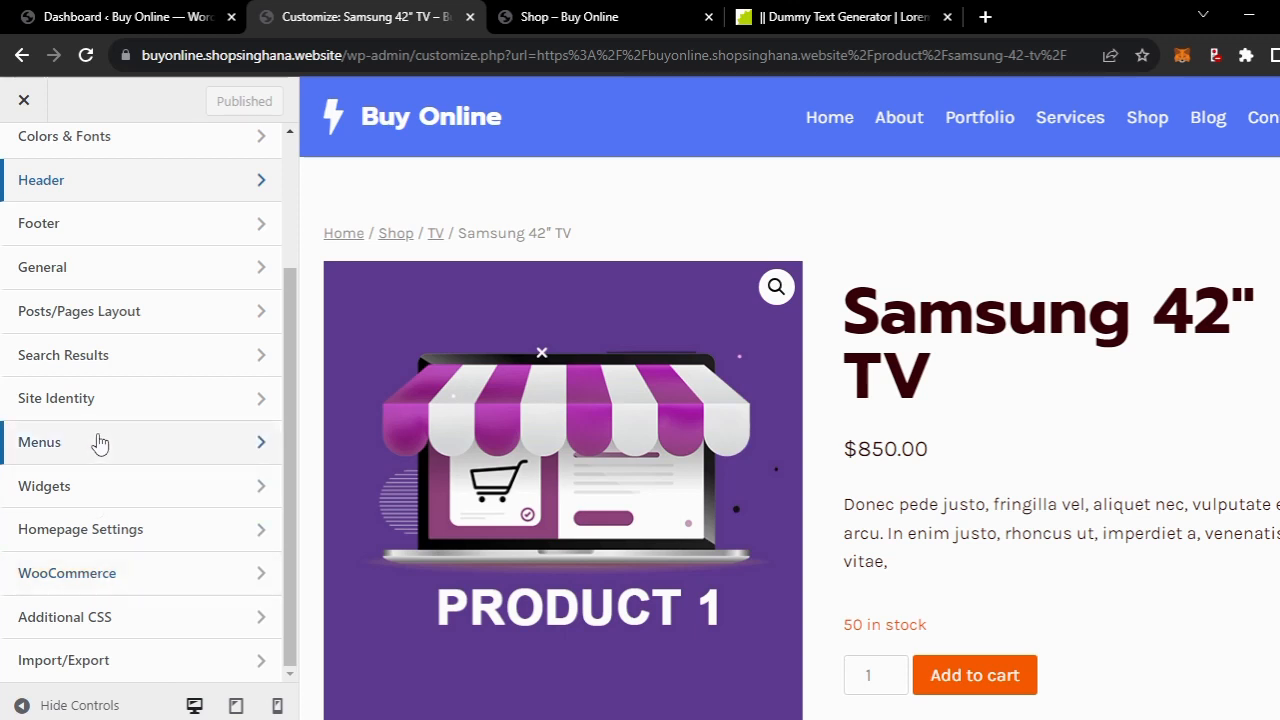
click(604, 16)
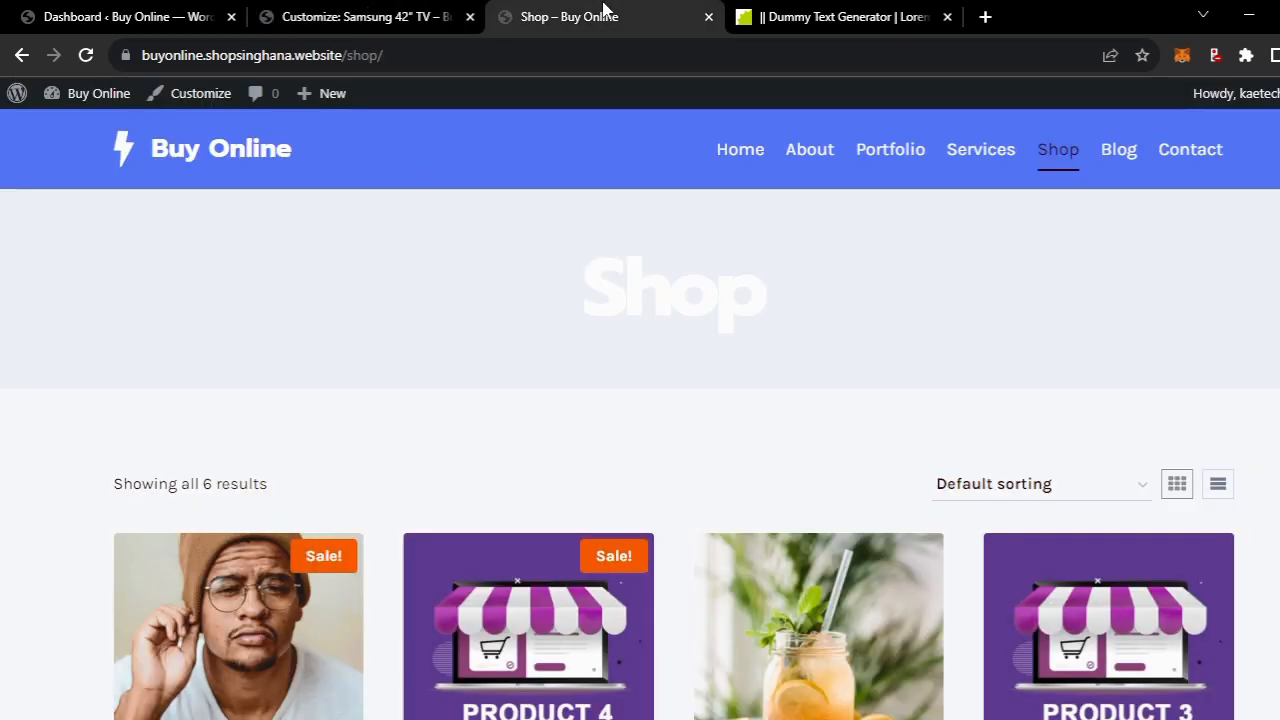
drag(843, 301, 548, 305)
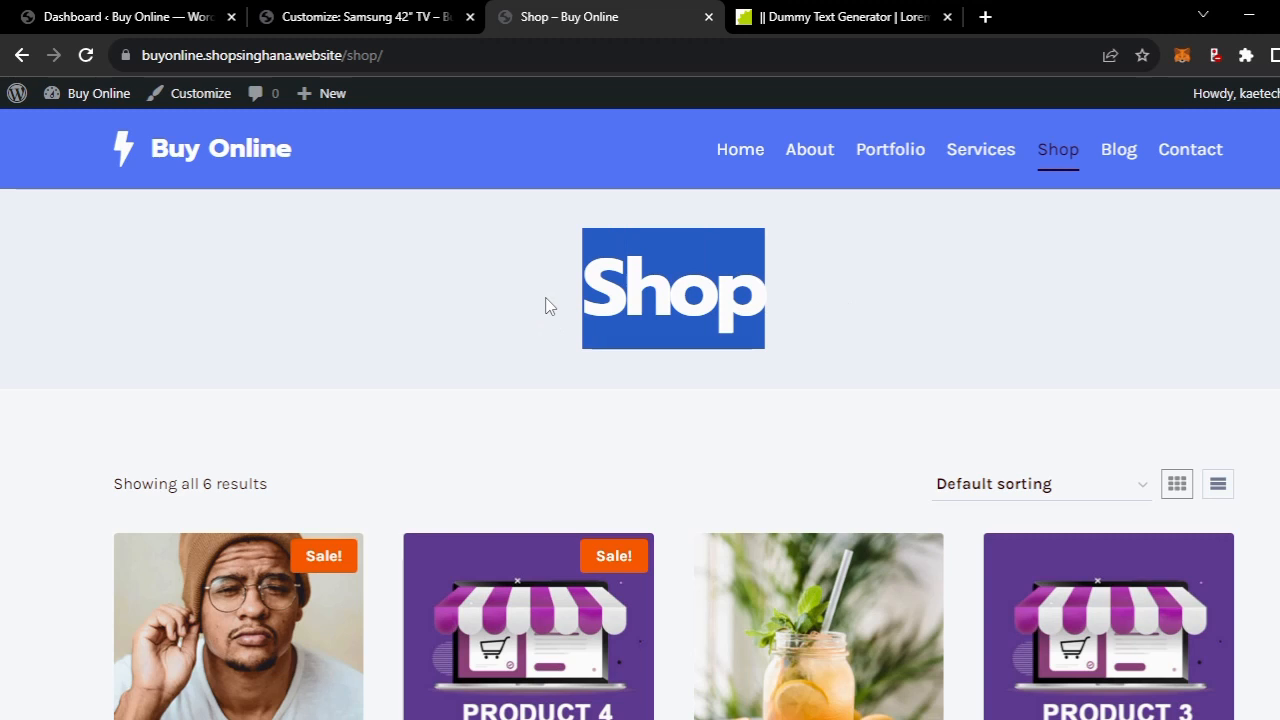
click(537, 302)
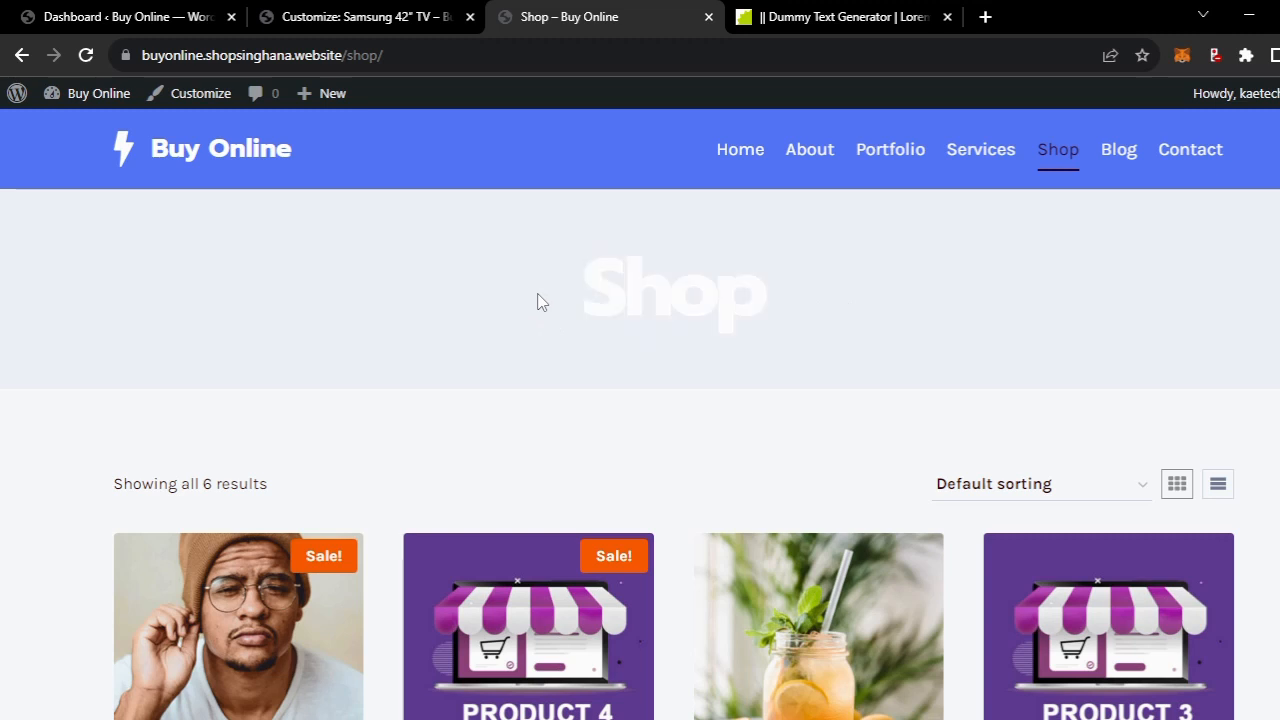
mouse_move(531, 297)
mouse_down()
mouse_move(769, 287)
mouse_move(546, 280)
mouse_up()
click(809, 297)
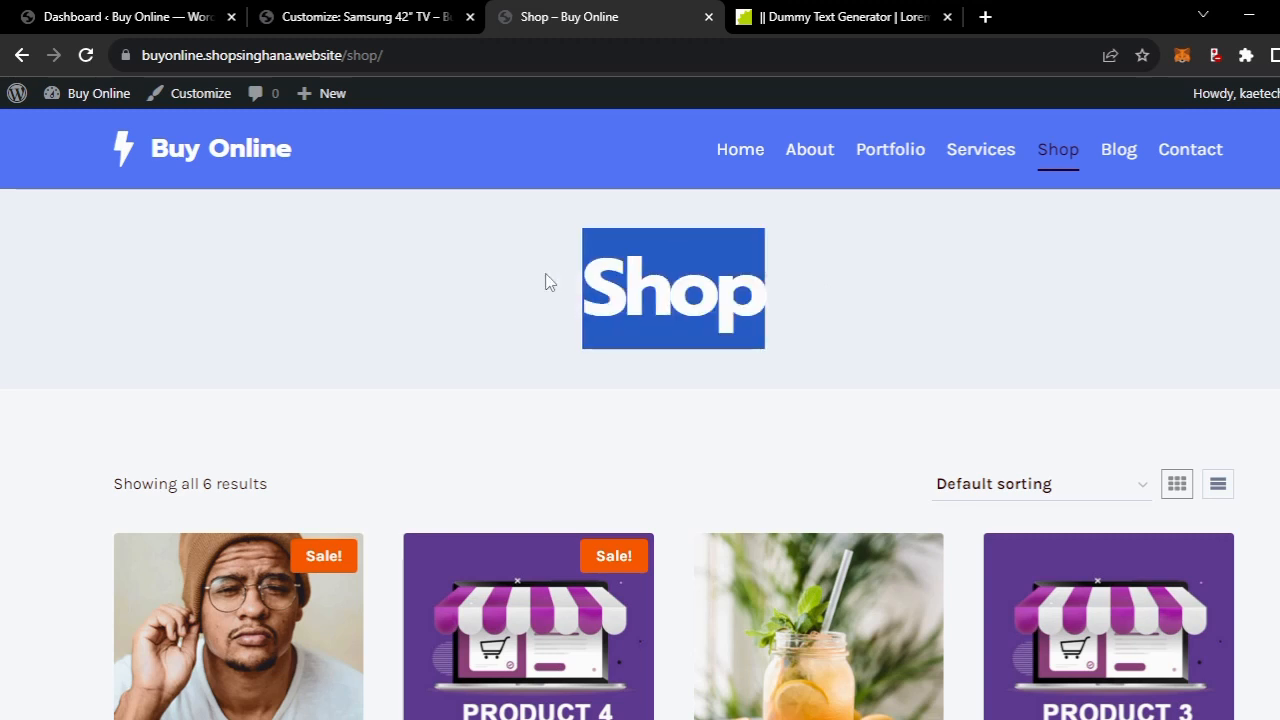
click(548, 283)
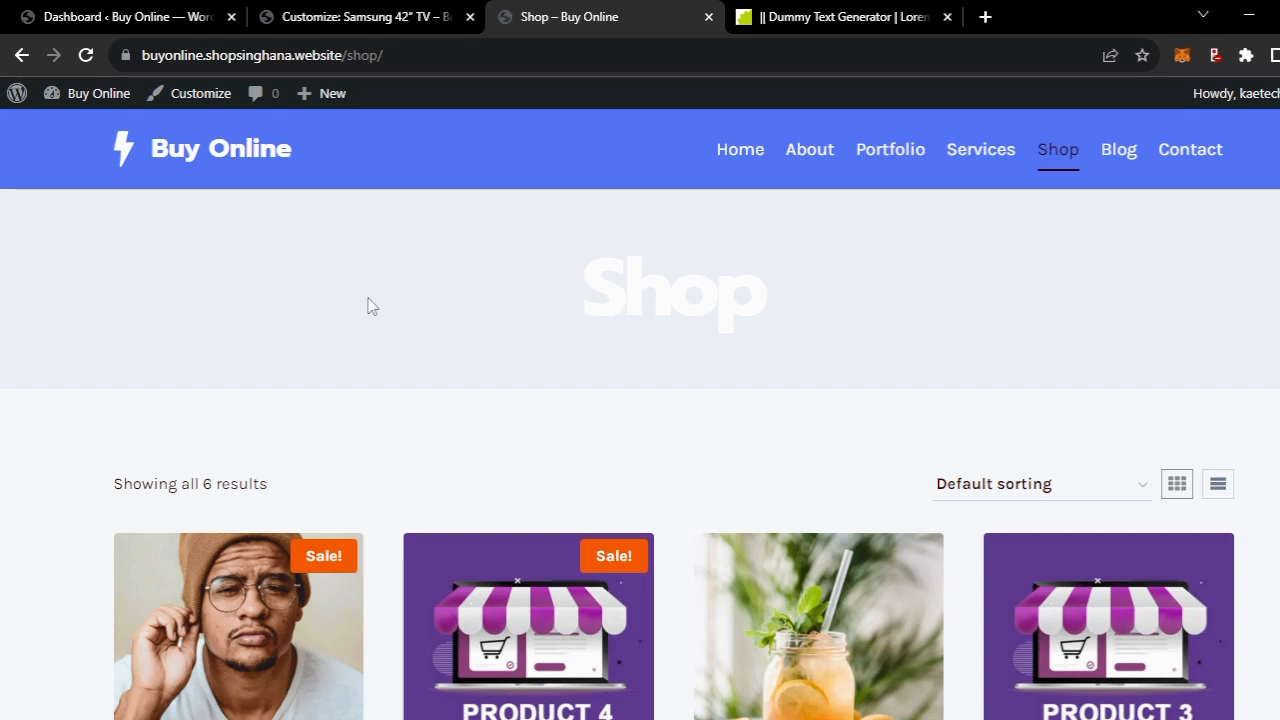
- Look through the Footer design settings in the Customizer and return to the main section list
click(340, 17)
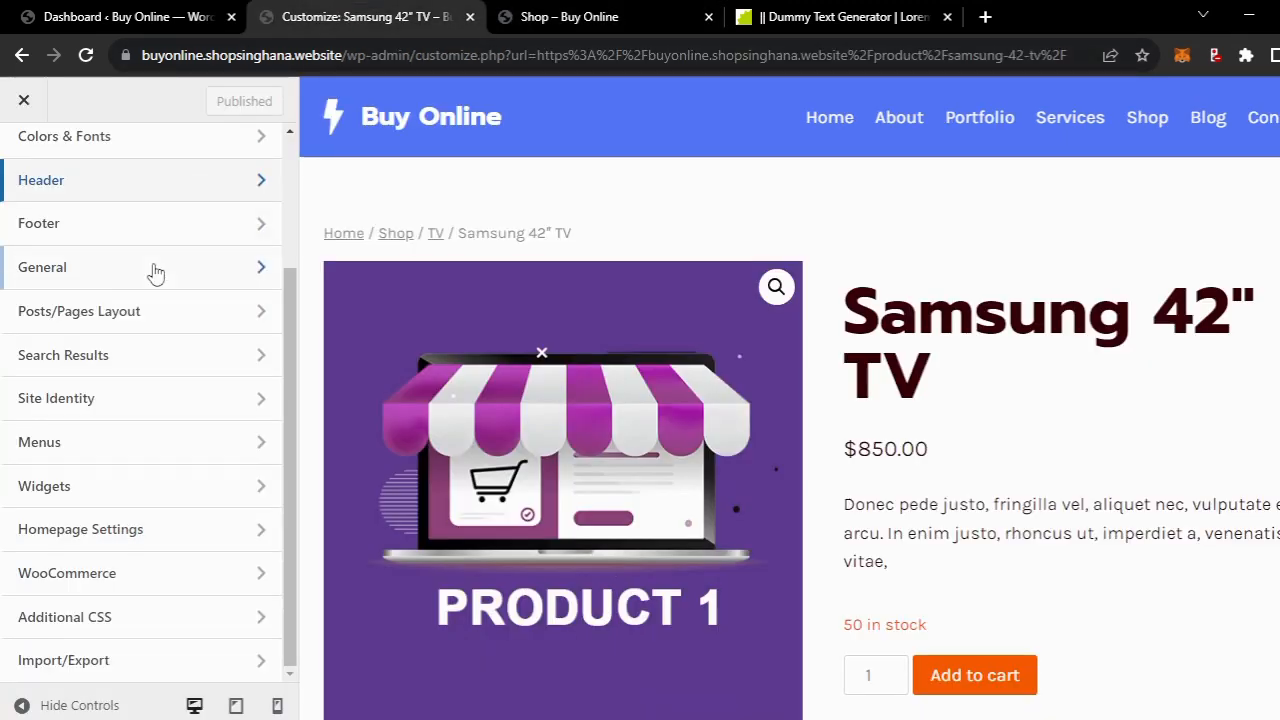
scroll(124, 393, up, 3)
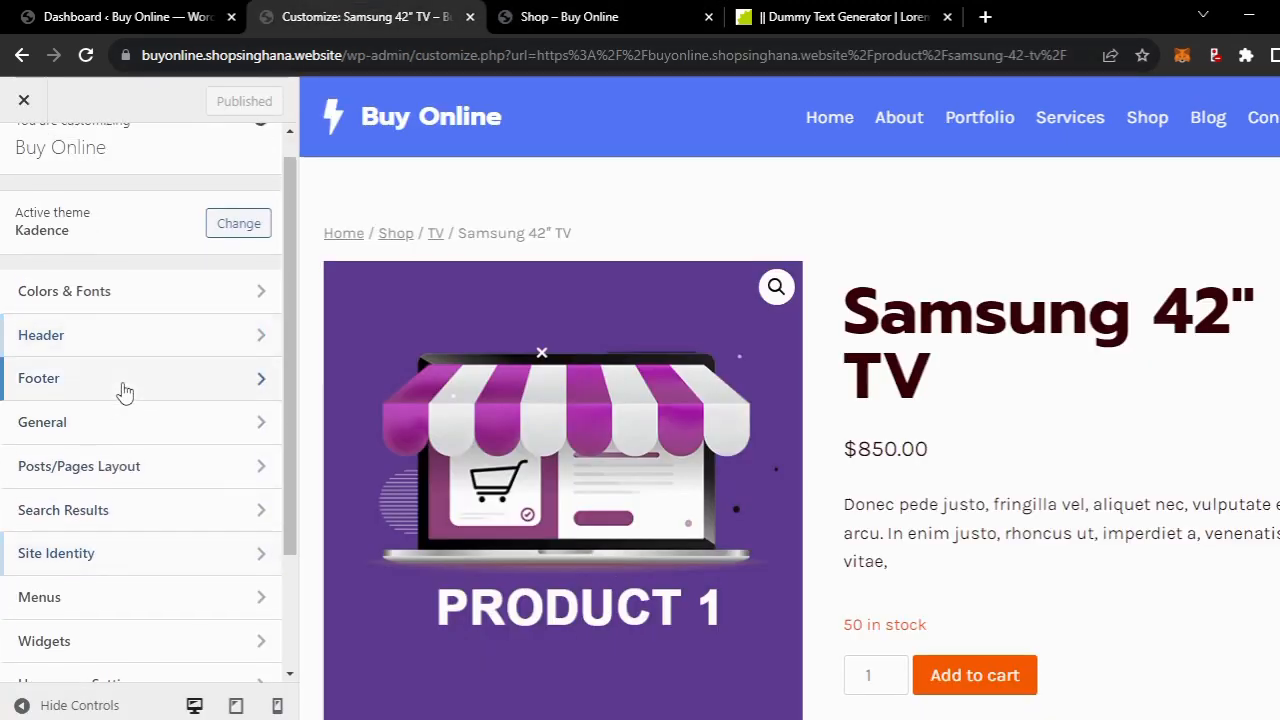
click(123, 386)
scroll(29, 200, down, 1)
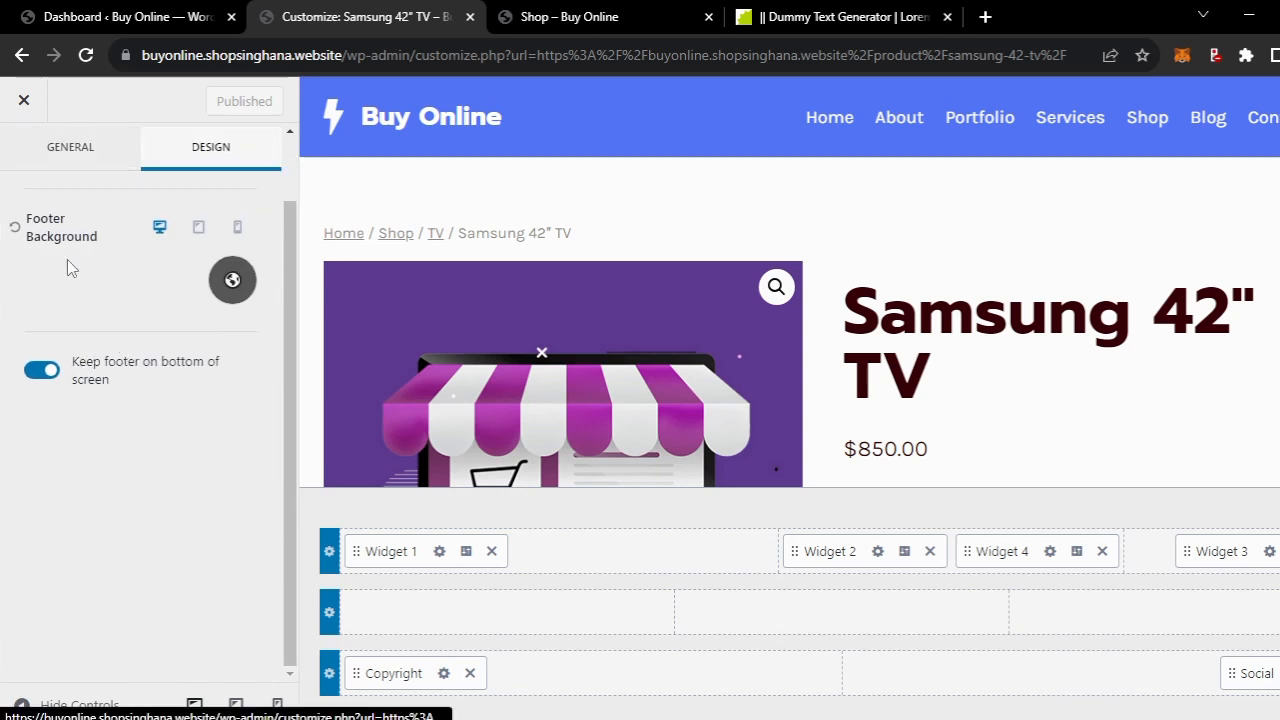
scroll(66, 262, up, 1)
click(26, 160)
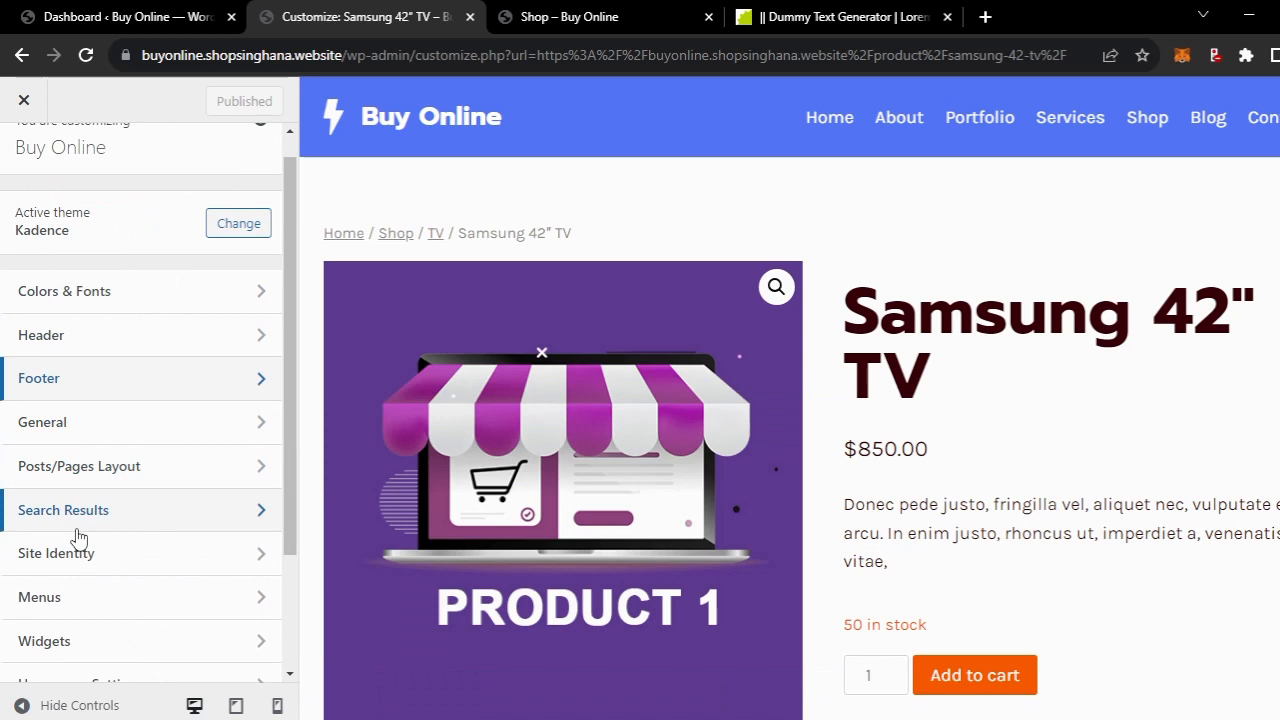
- Set the Page Title Background in the Page Layout design settings to the blue palette colour 5A7CFF and publish
click(108, 474)
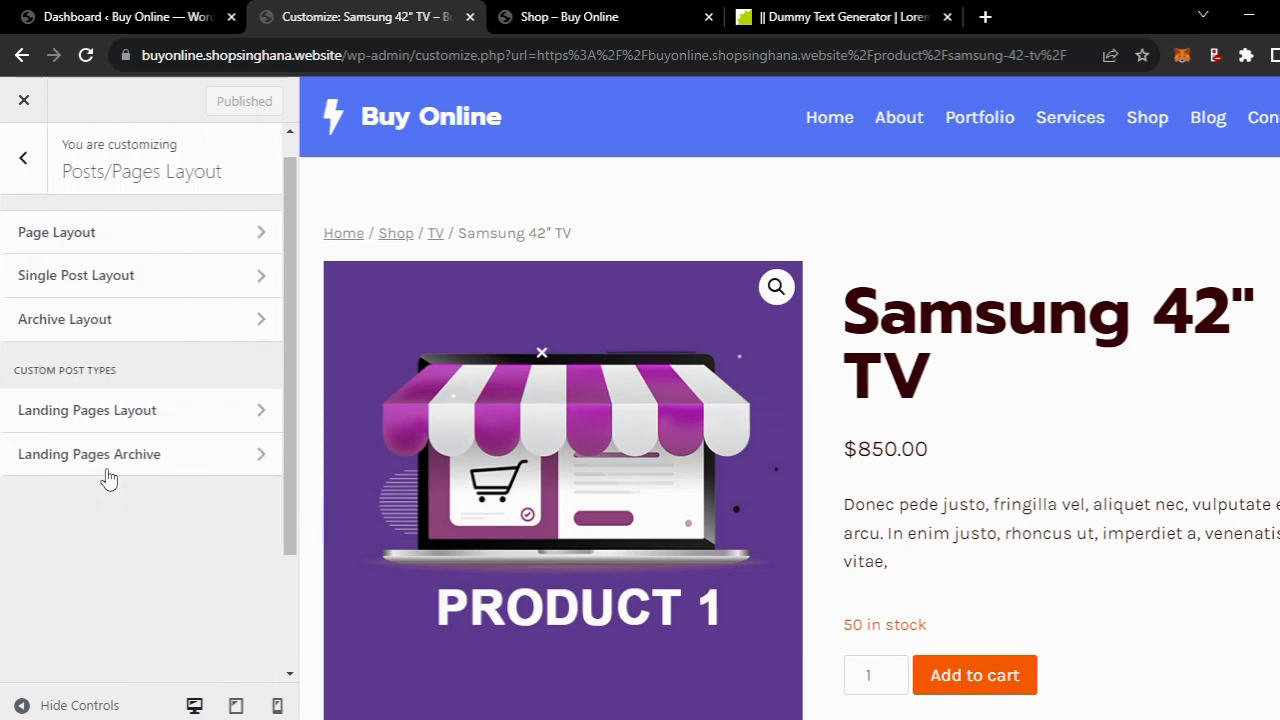
click(150, 238)
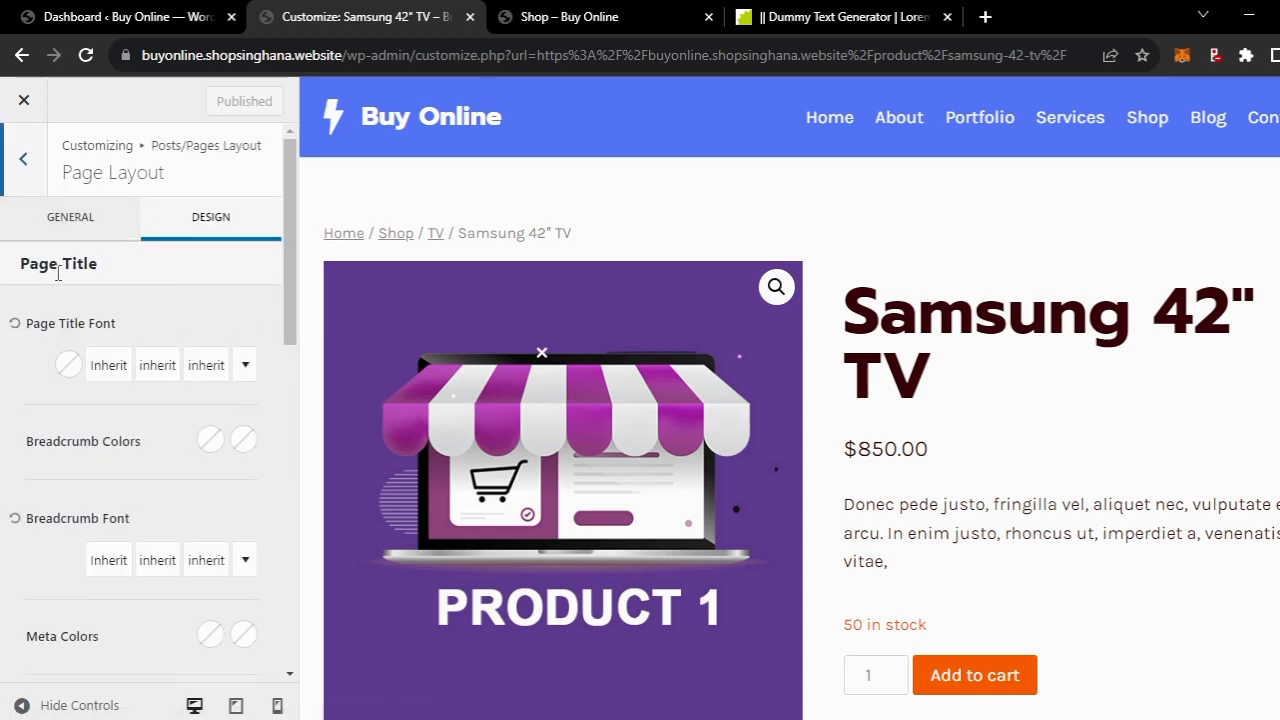
scroll(50, 436, down, 6)
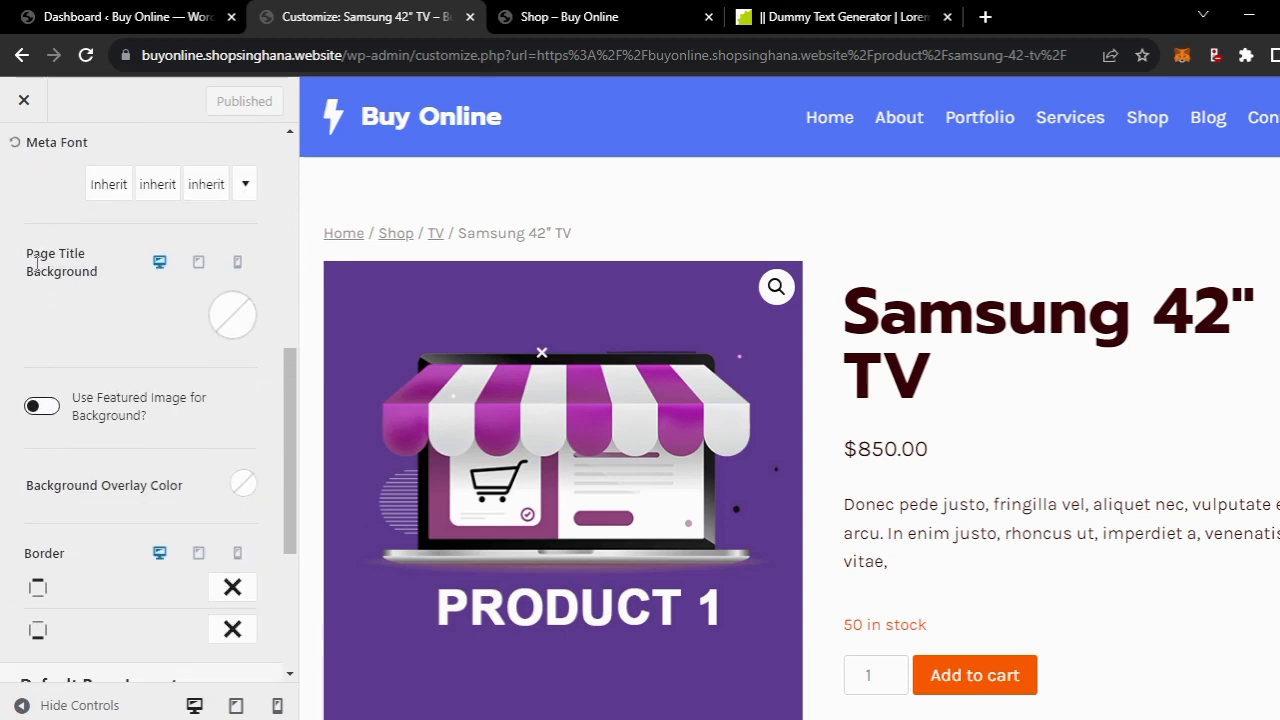
click(232, 315)
scroll(125, 435, down, 4)
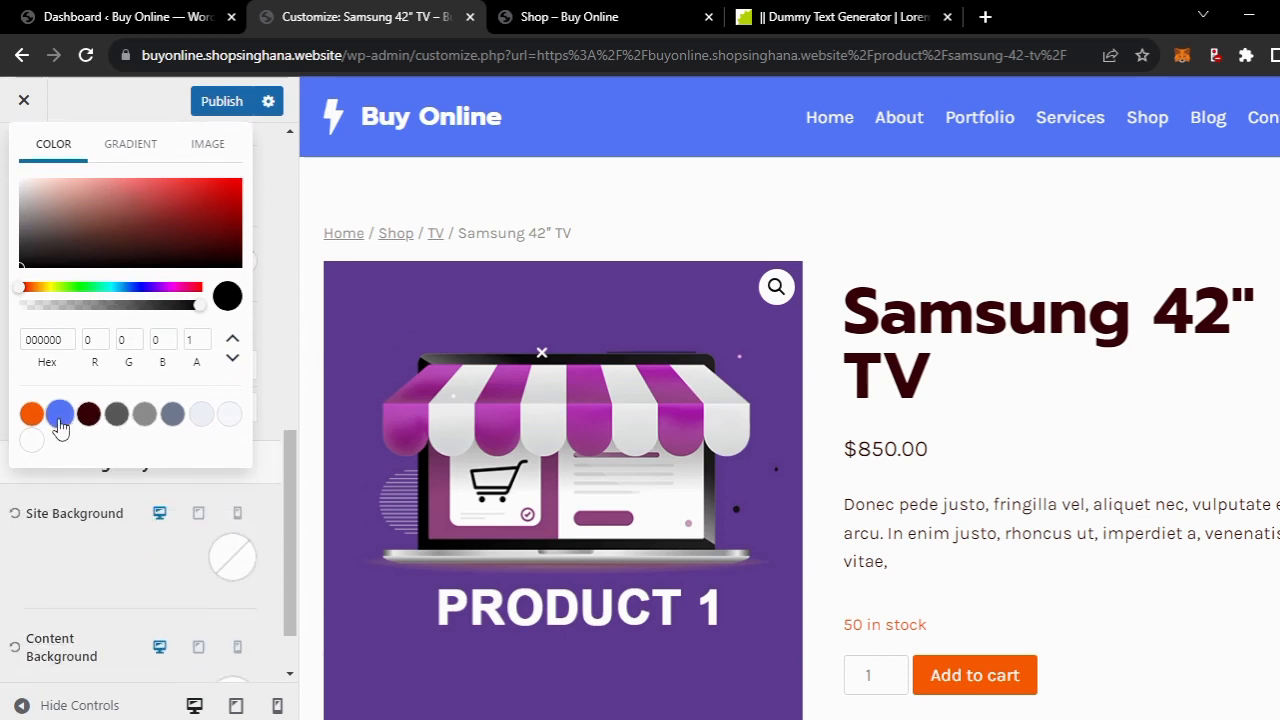
click(60, 414)
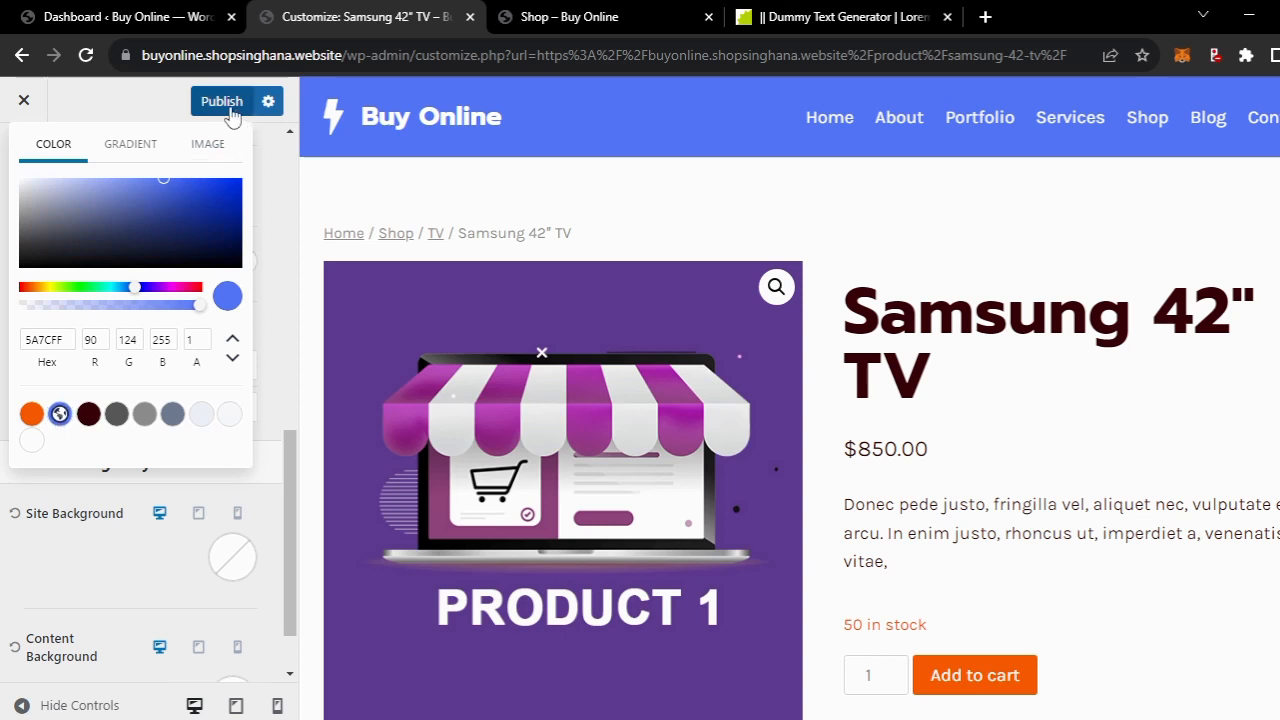
click(229, 104)
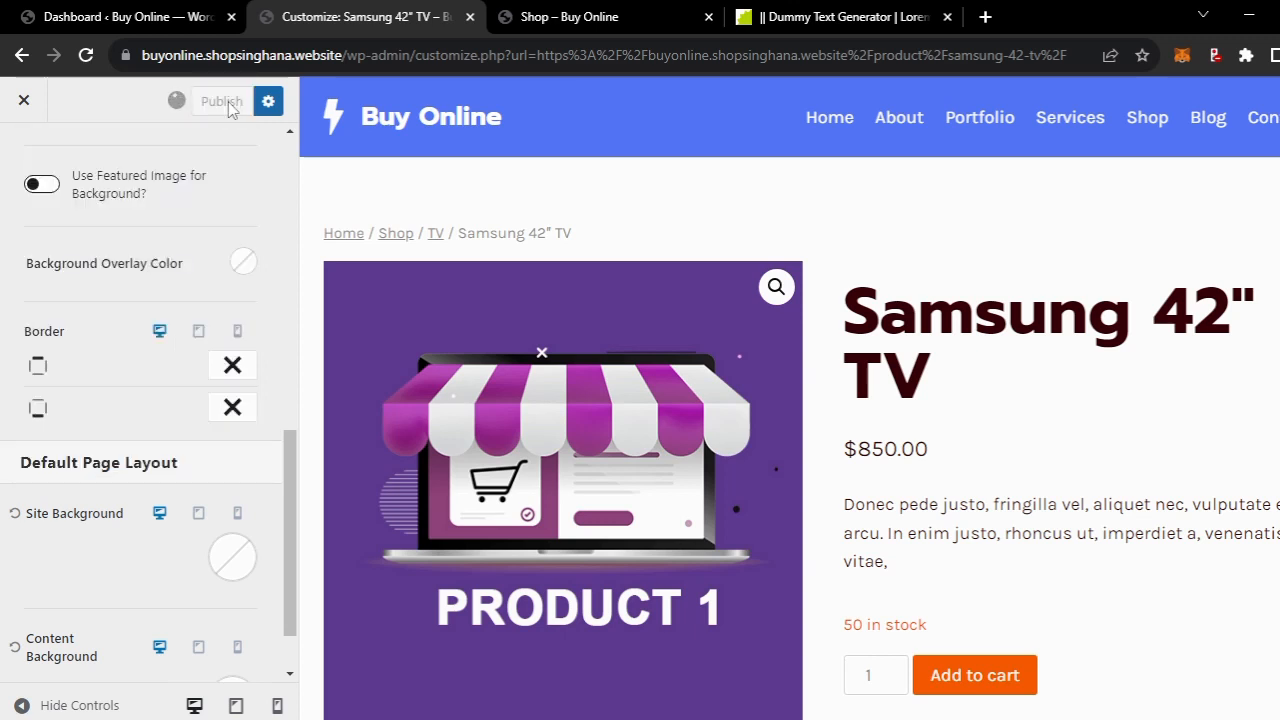
- Reload the live Shop page to check its title area, and bring up the Shop page in the Customizer preview
click(583, 20)
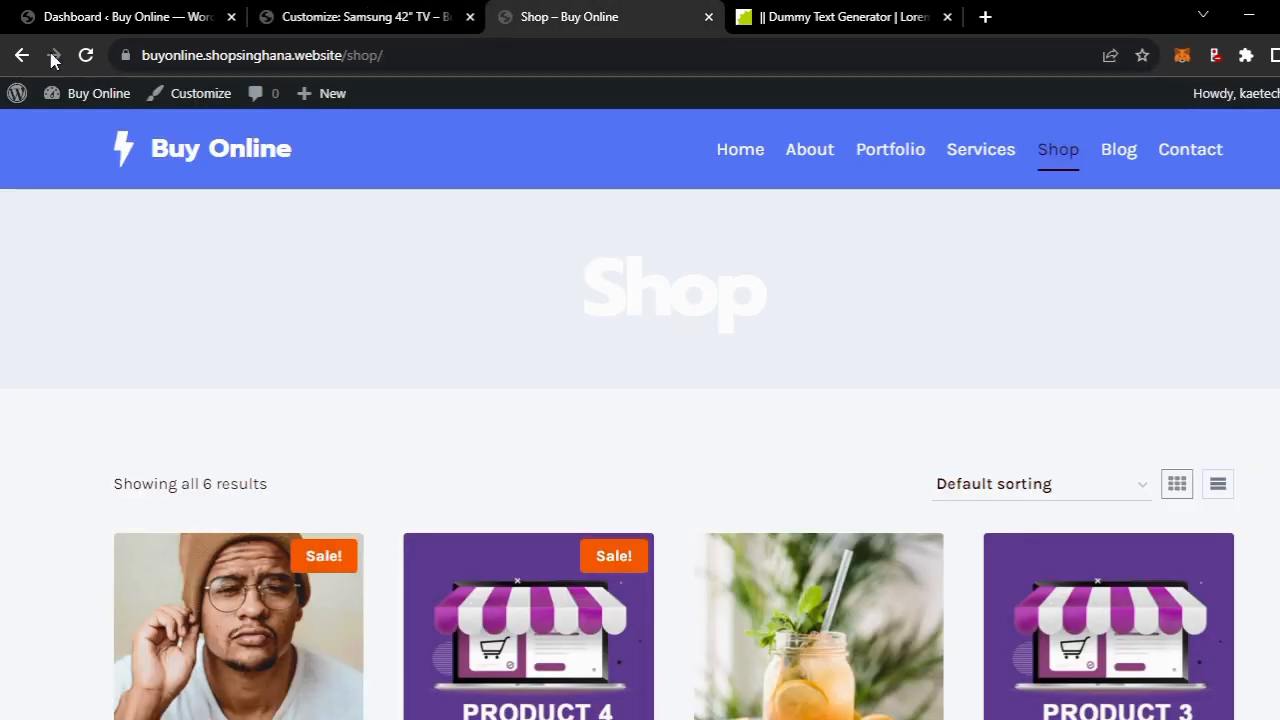
click(86, 55)
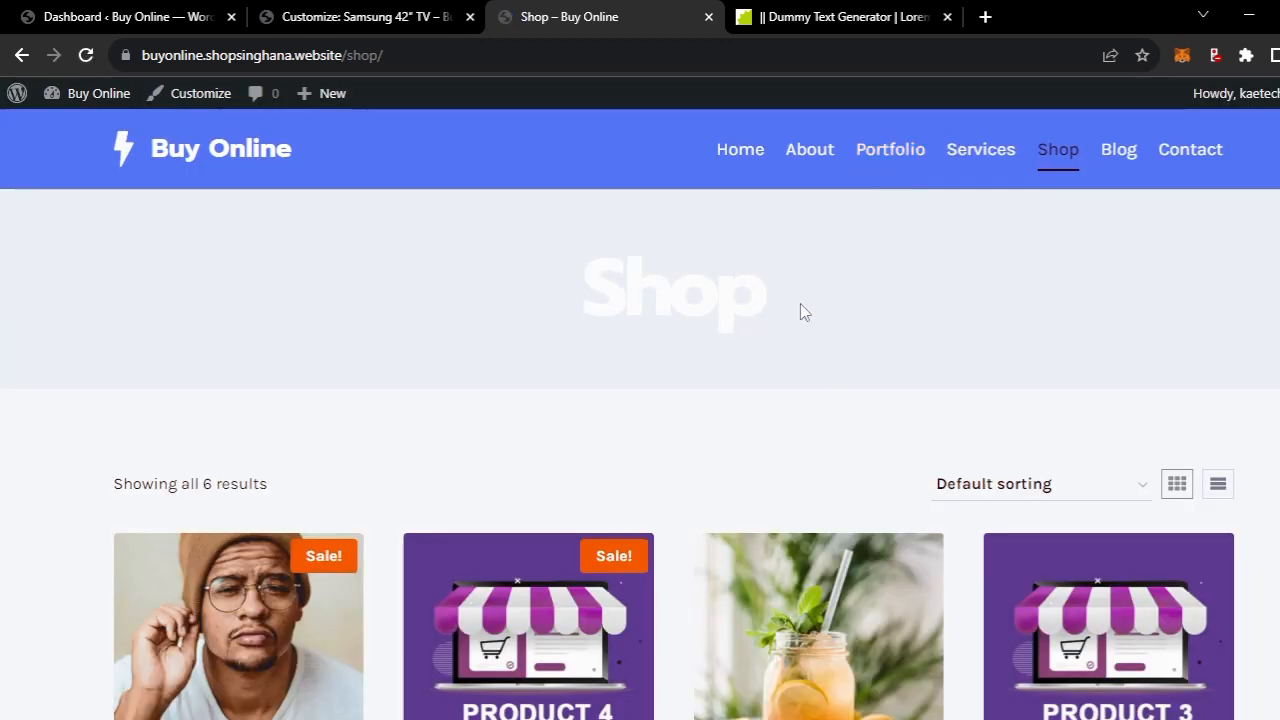
click(370, 17)
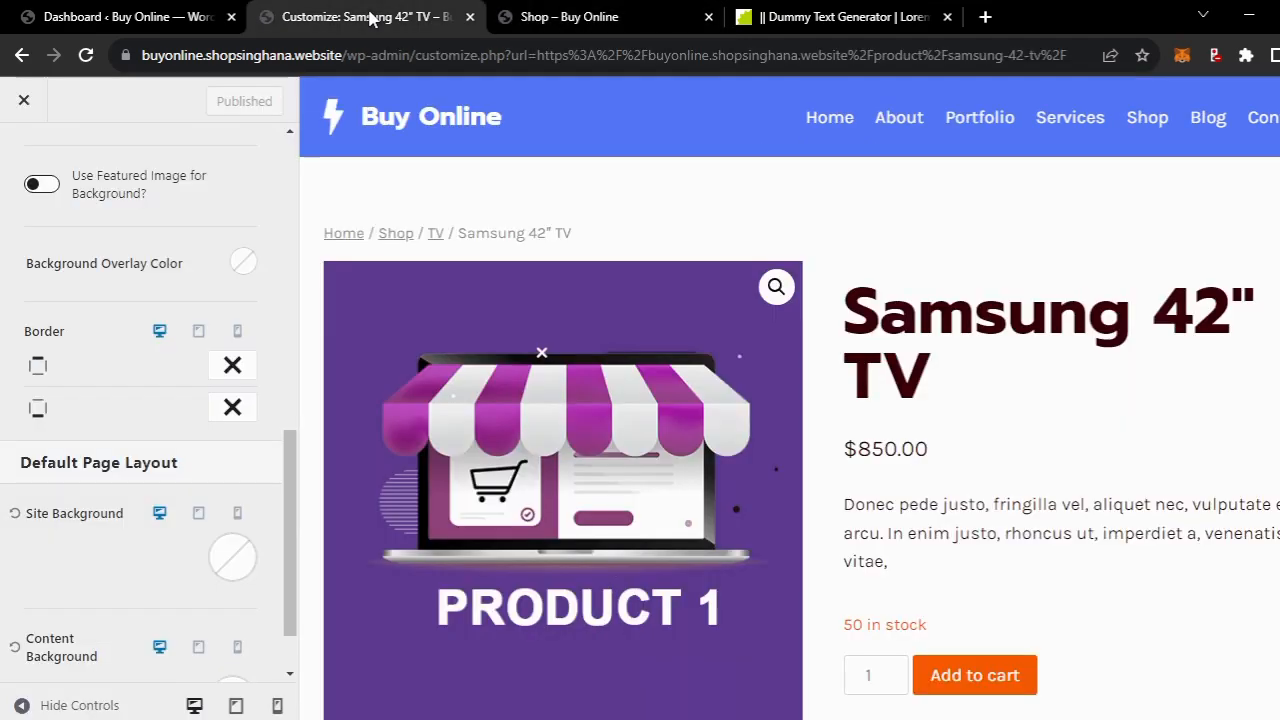
click(912, 128)
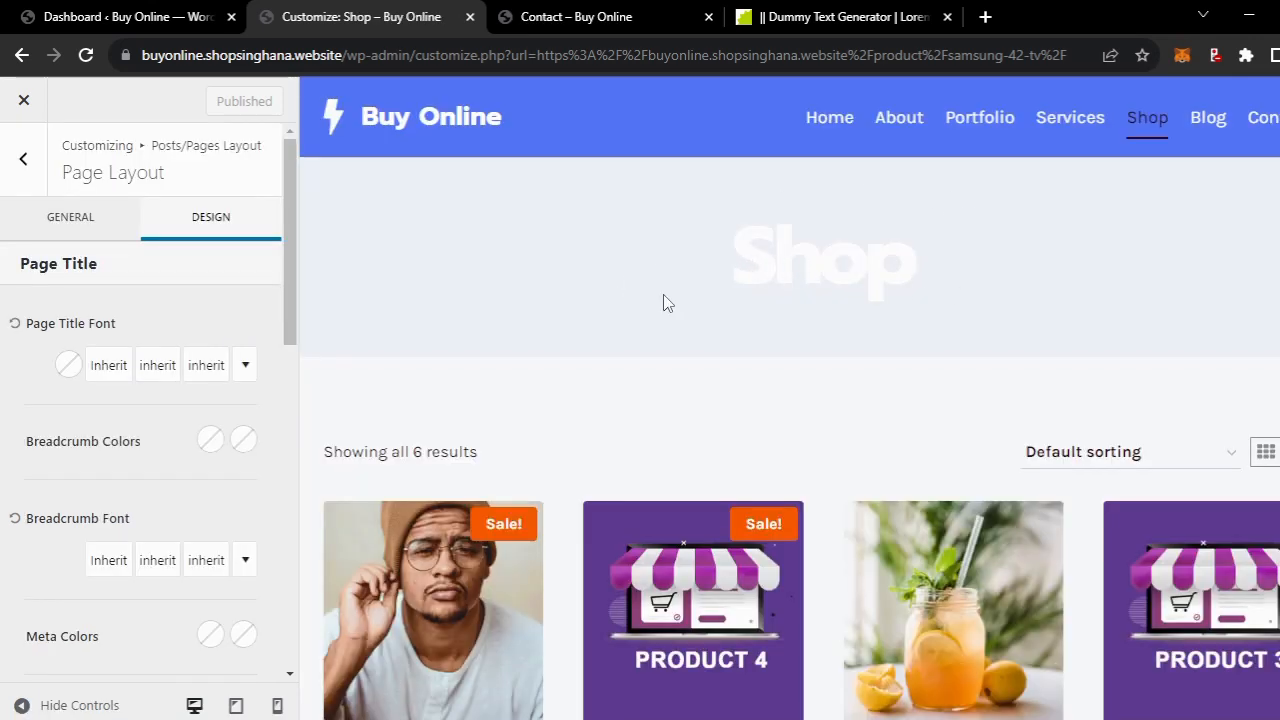
- Leave the Posts/Pages Layout settings and open the design settings of the WooCommerce Product Catalog
click(29, 158)
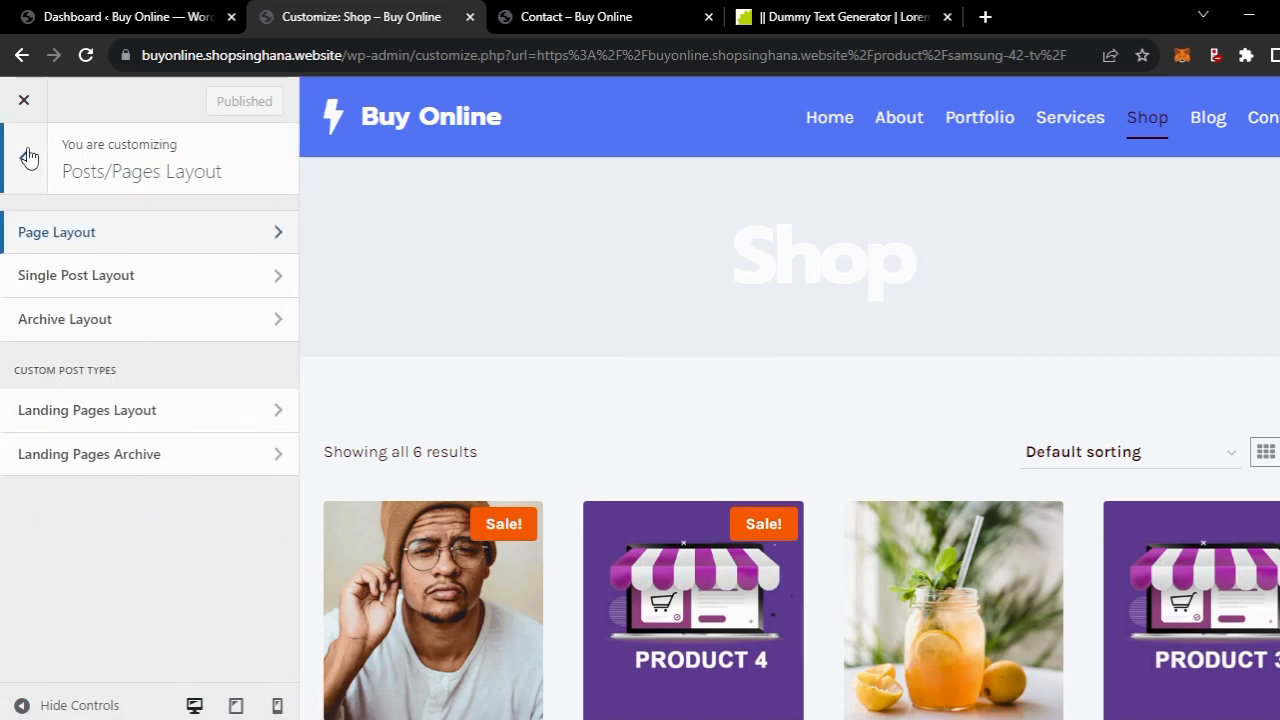
click(29, 158)
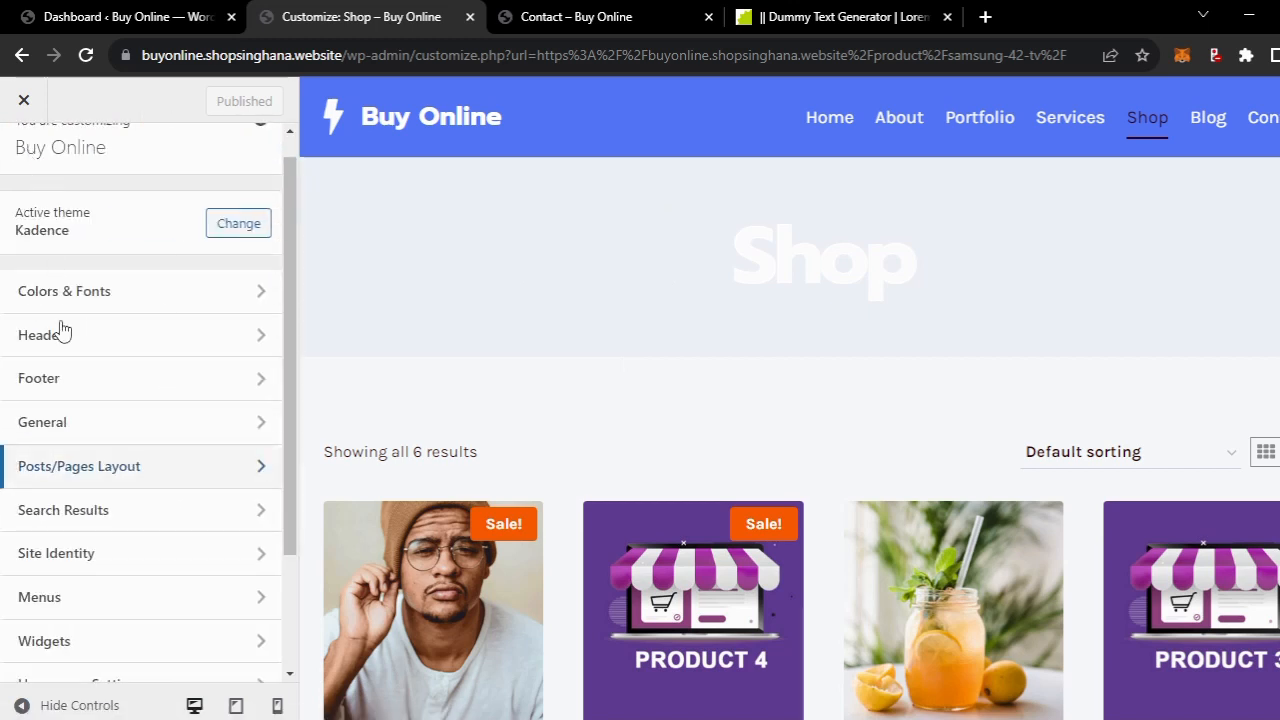
scroll(71, 480, down, 3)
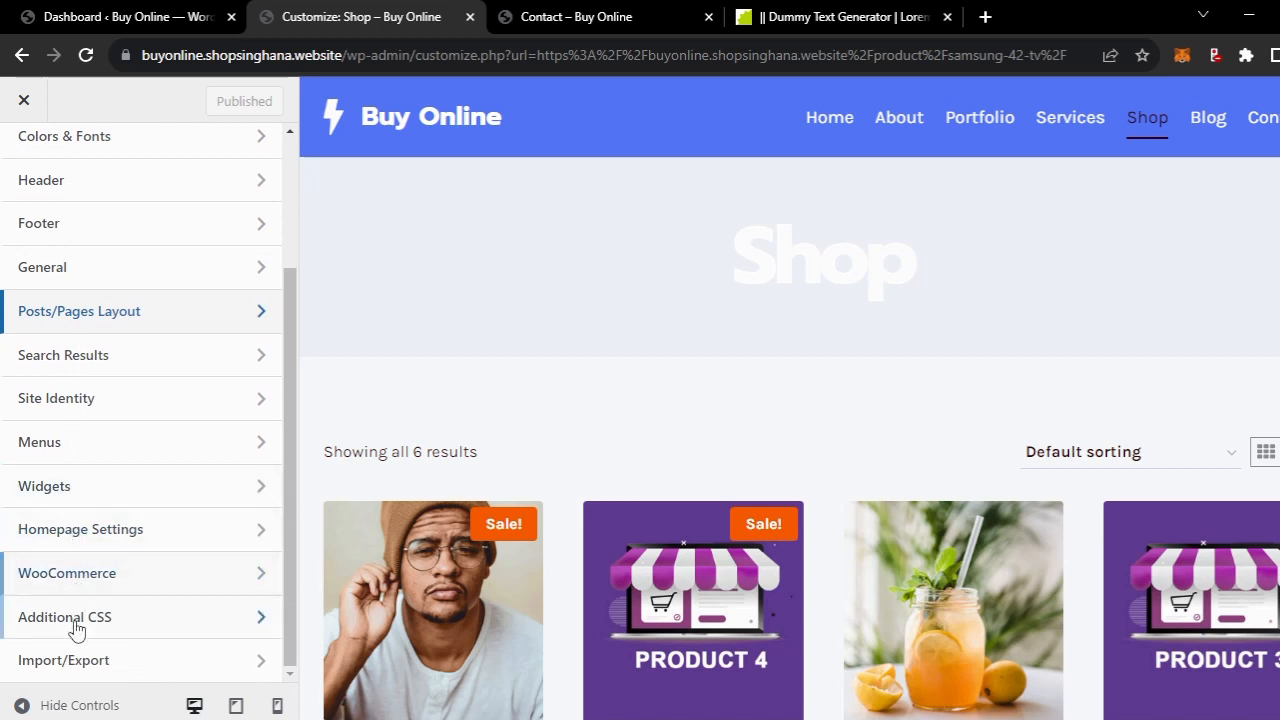
click(96, 584)
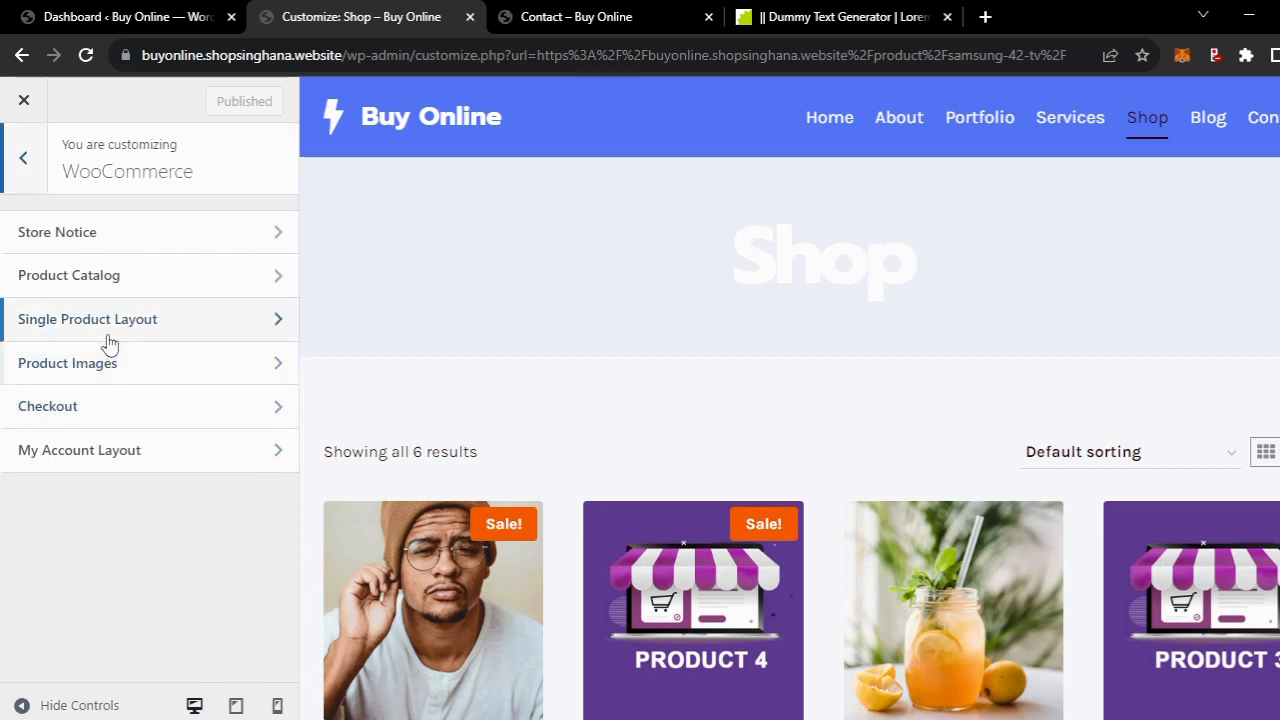
click(148, 286)
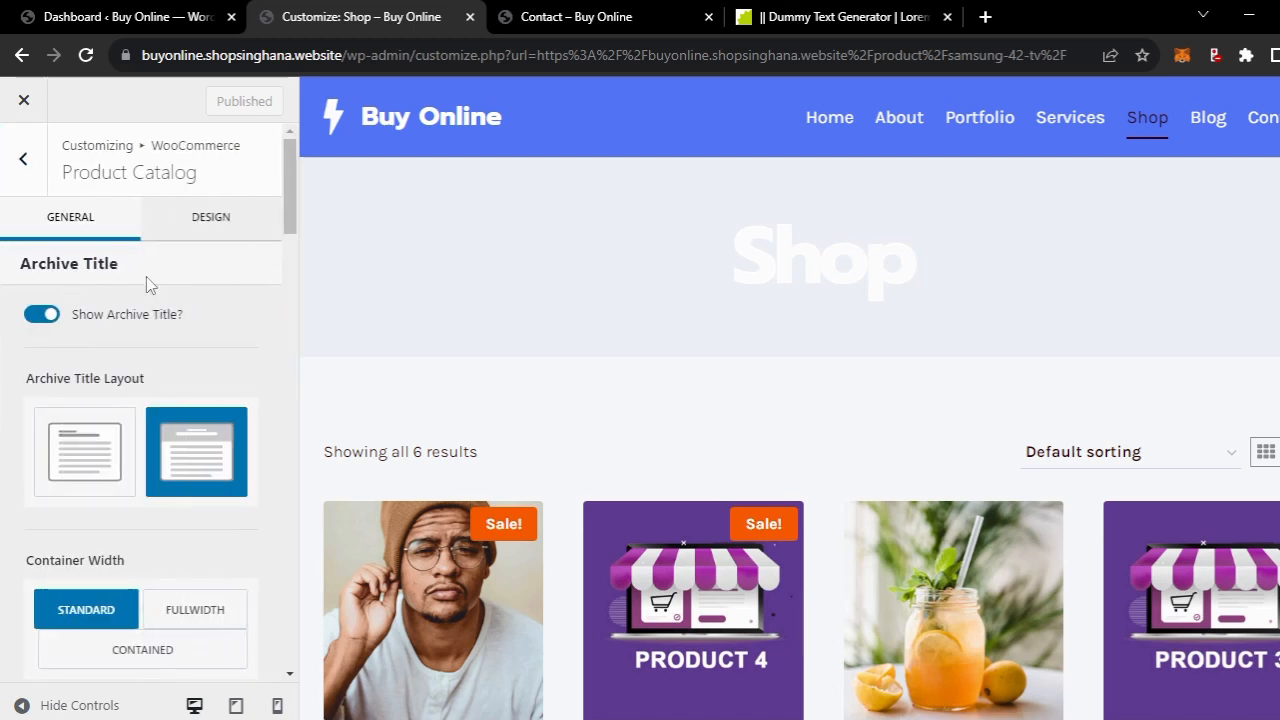
scroll(138, 357, down, 3)
scroll(138, 357, up, 3)
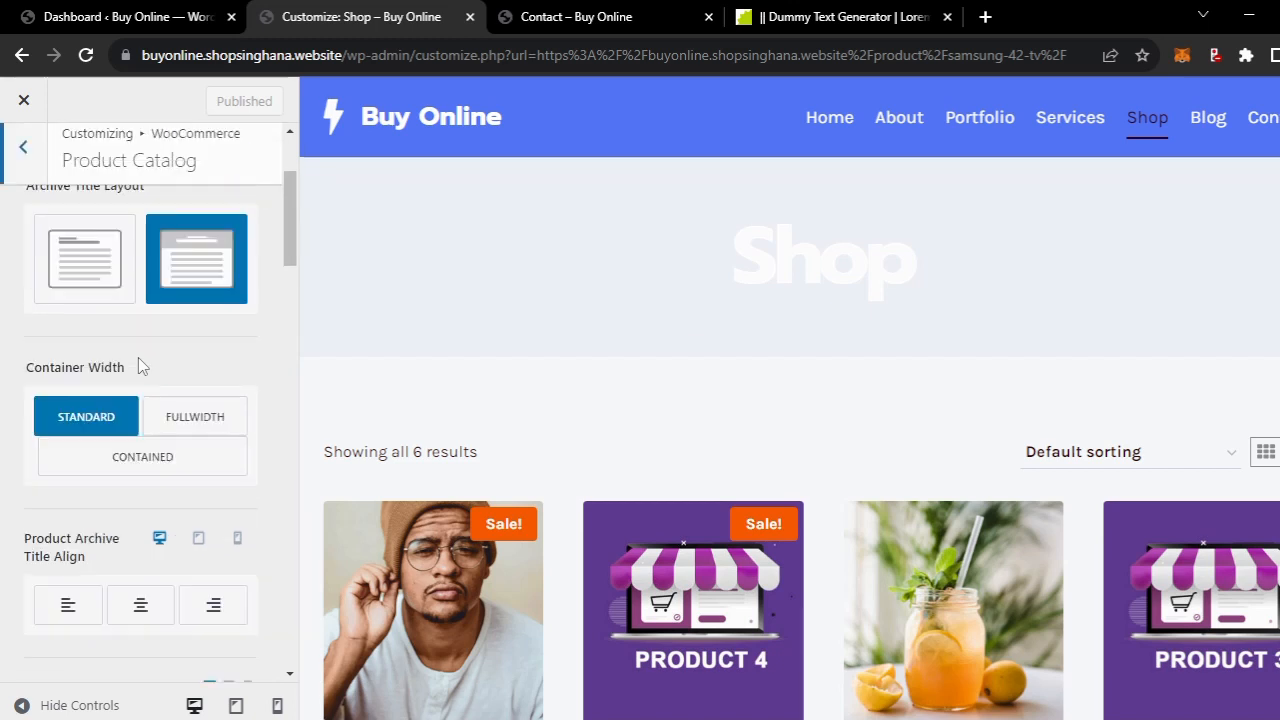
click(203, 222)
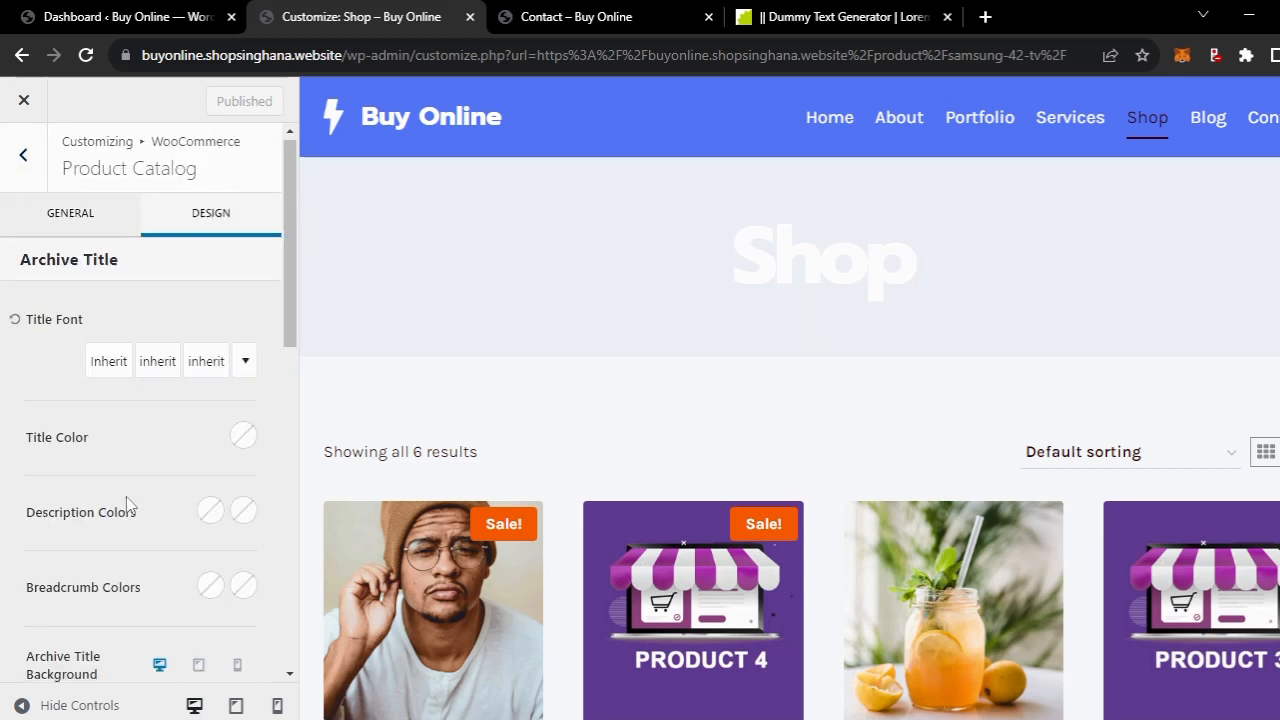
- Set the Archive Title Background of the Product Catalog to the blue palette colour 5A7CFF
scroll(126, 500, down, 5)
scroll(126, 504, down, 1)
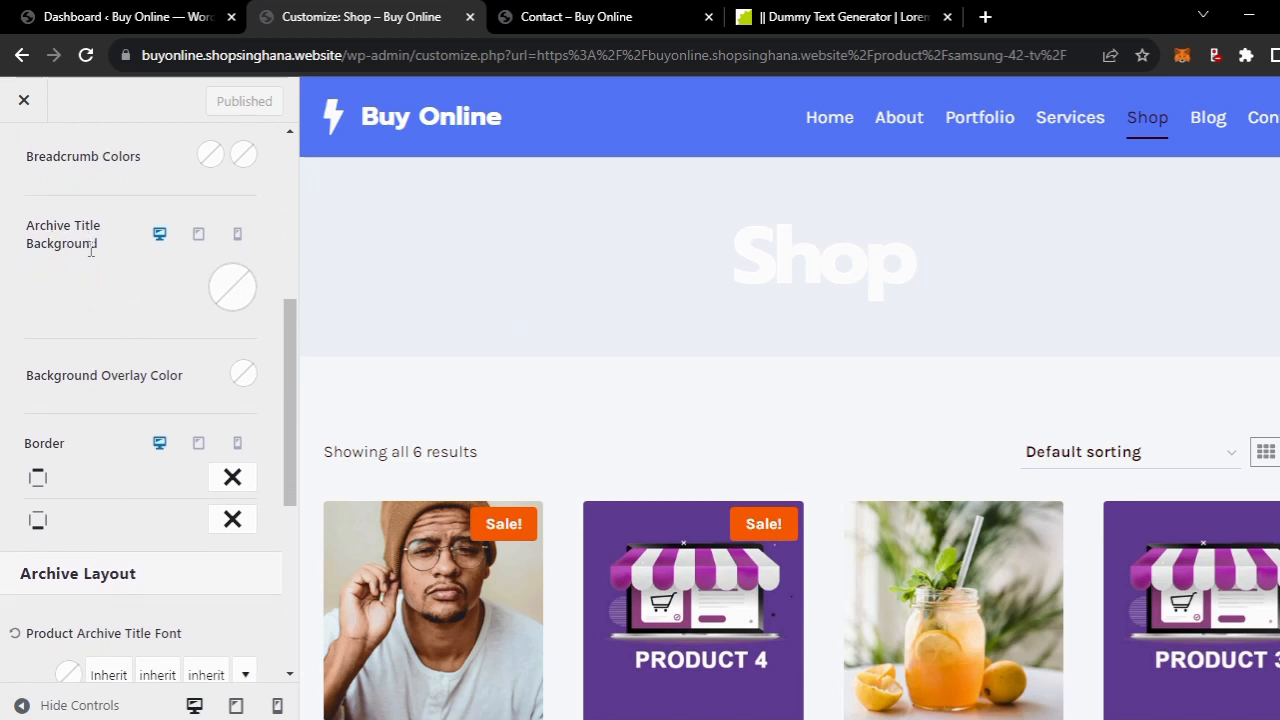
click(235, 306)
click(234, 300)
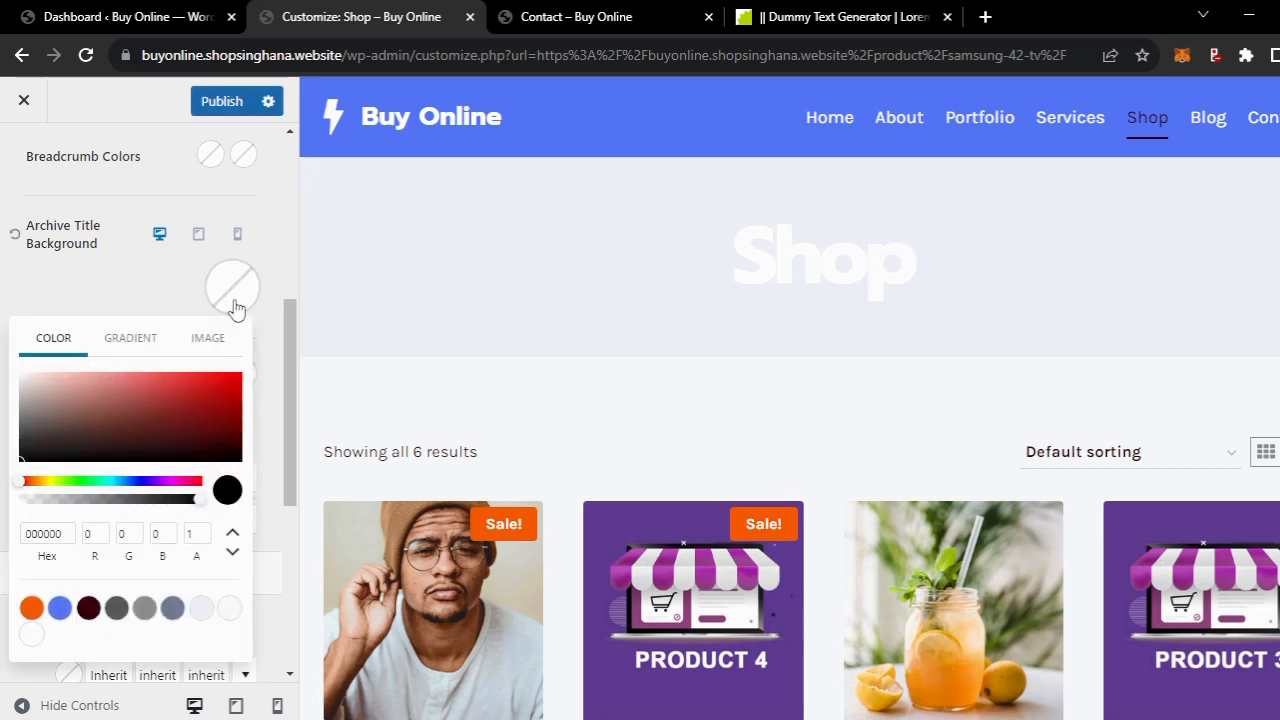
click(141, 482)
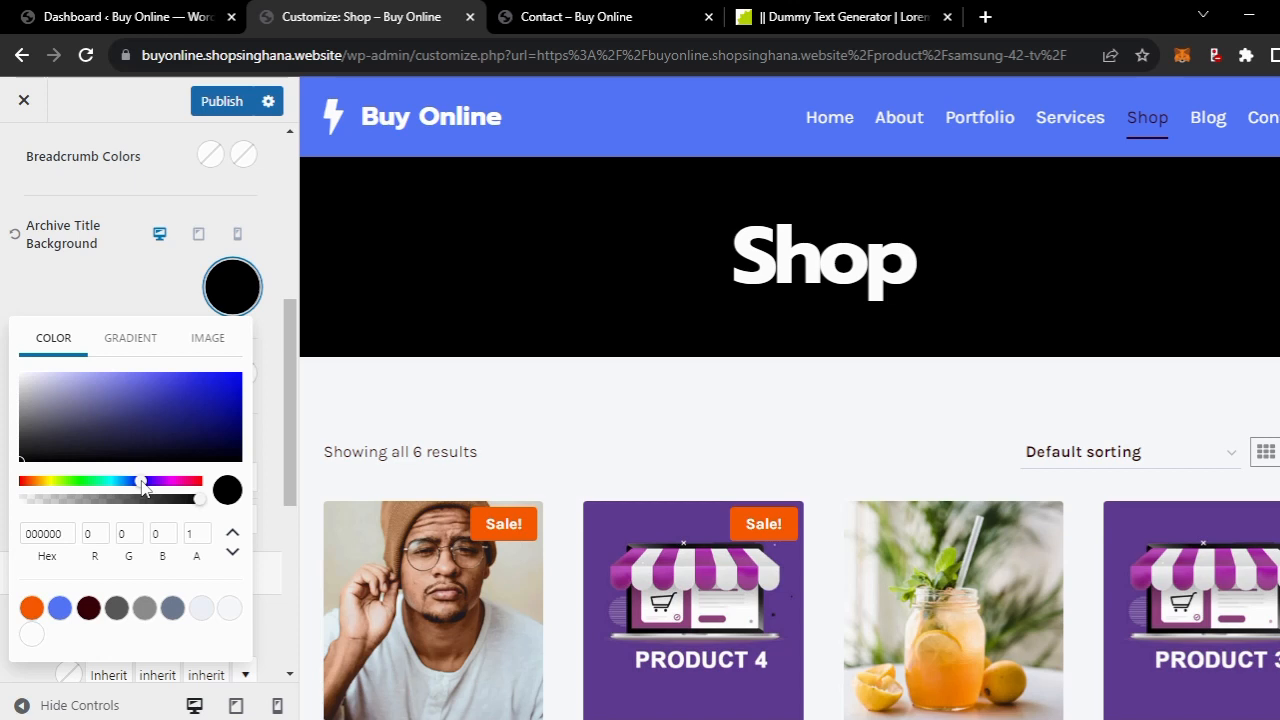
click(60, 608)
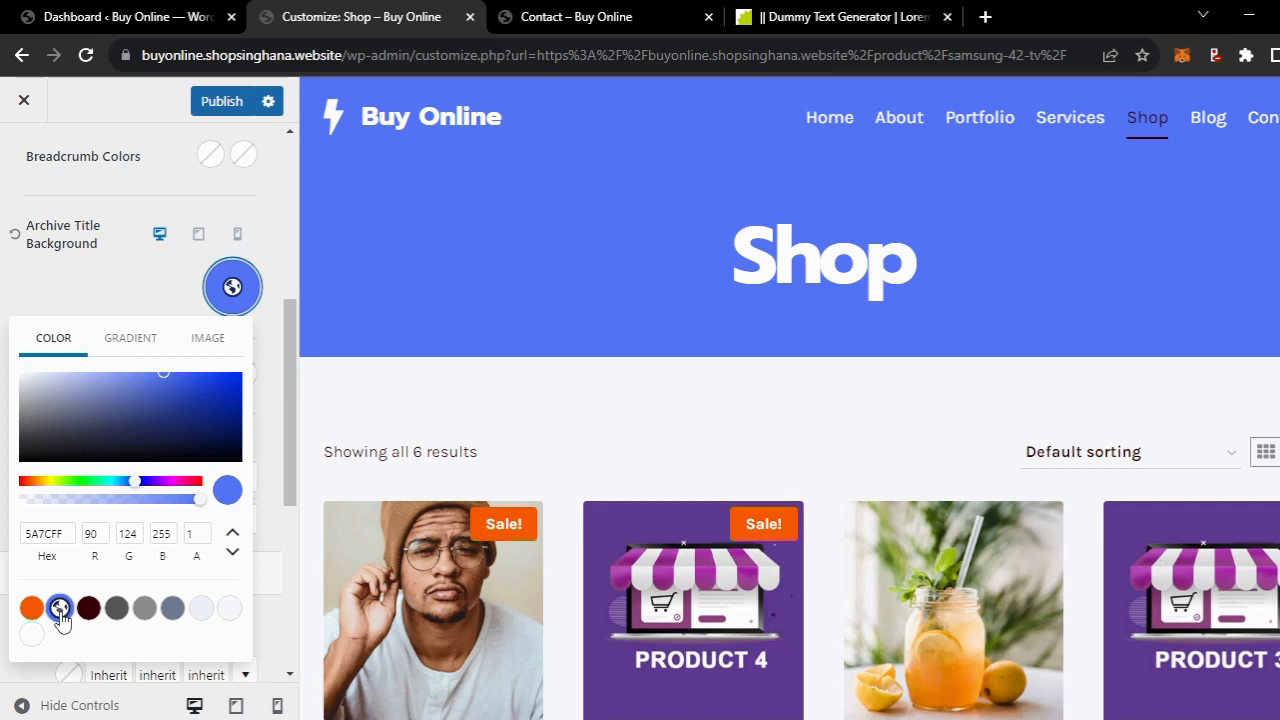
click(153, 282)
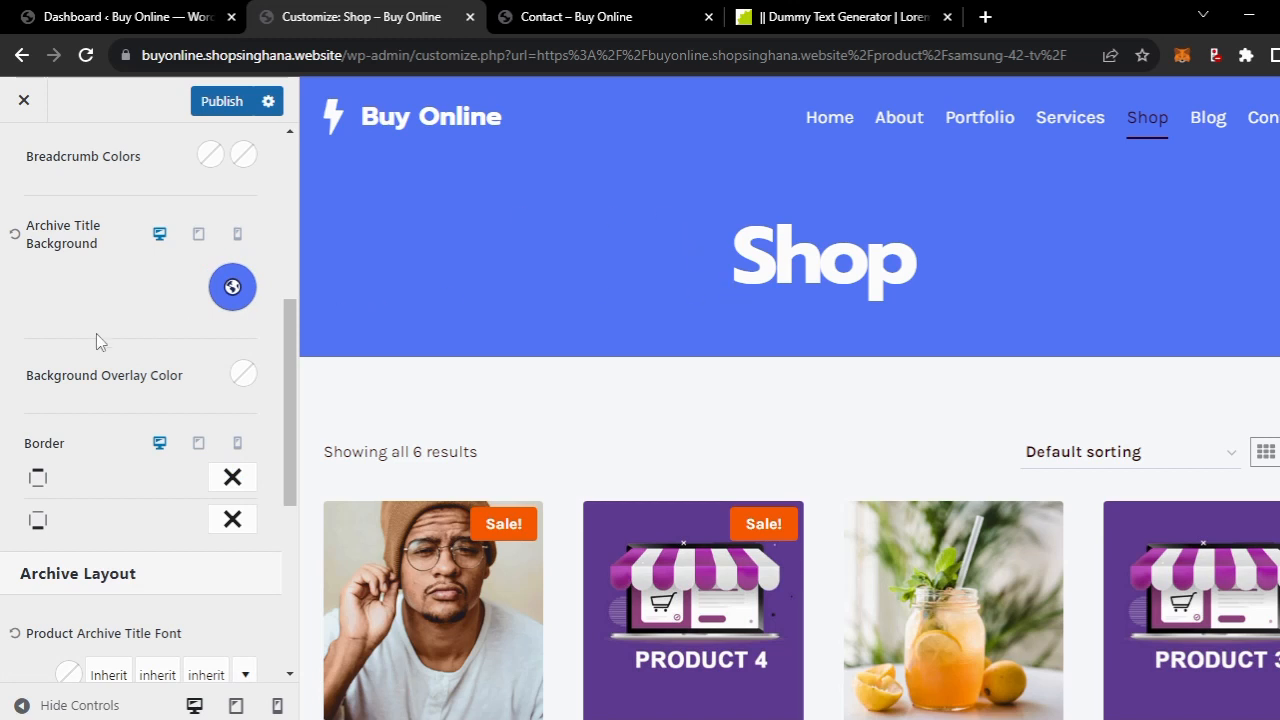
scroll(98, 342, up, 5)
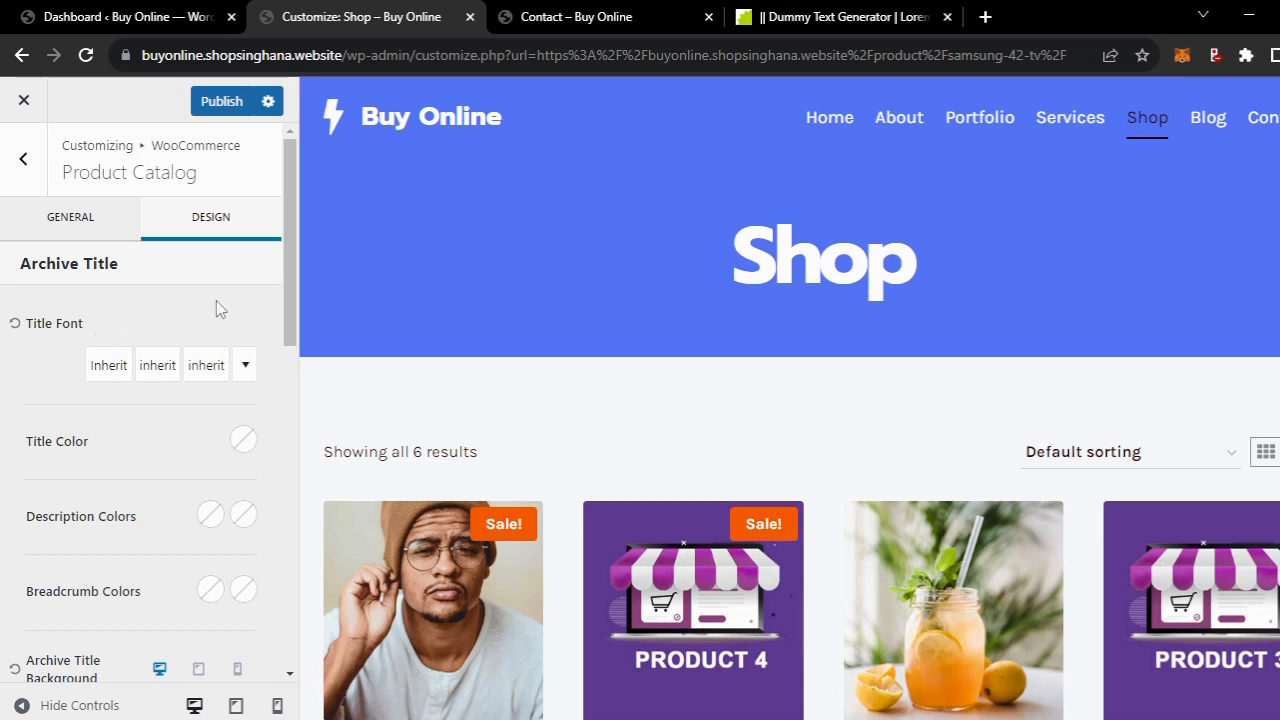
- Open the WooCommerce Single Product Layout settings and bring up the Samsung 42" TV product page in the preview
click(24, 160)
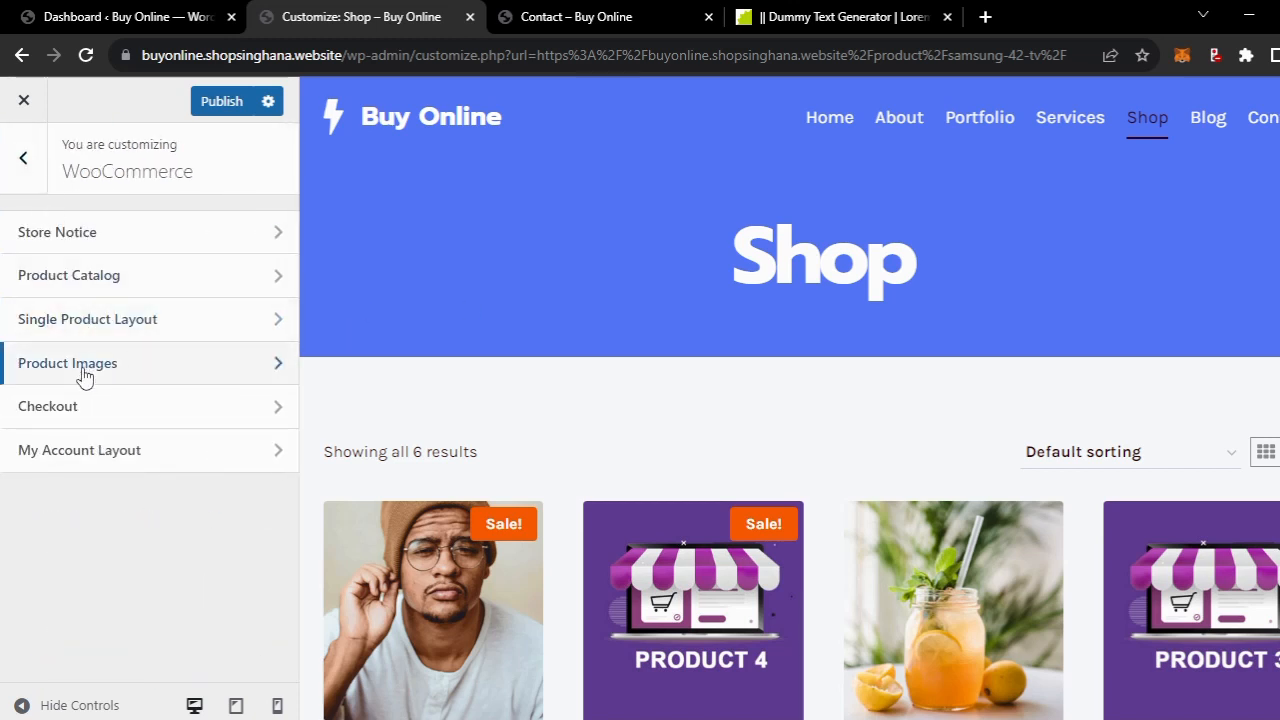
click(105, 320)
scroll(608, 408, down, 1)
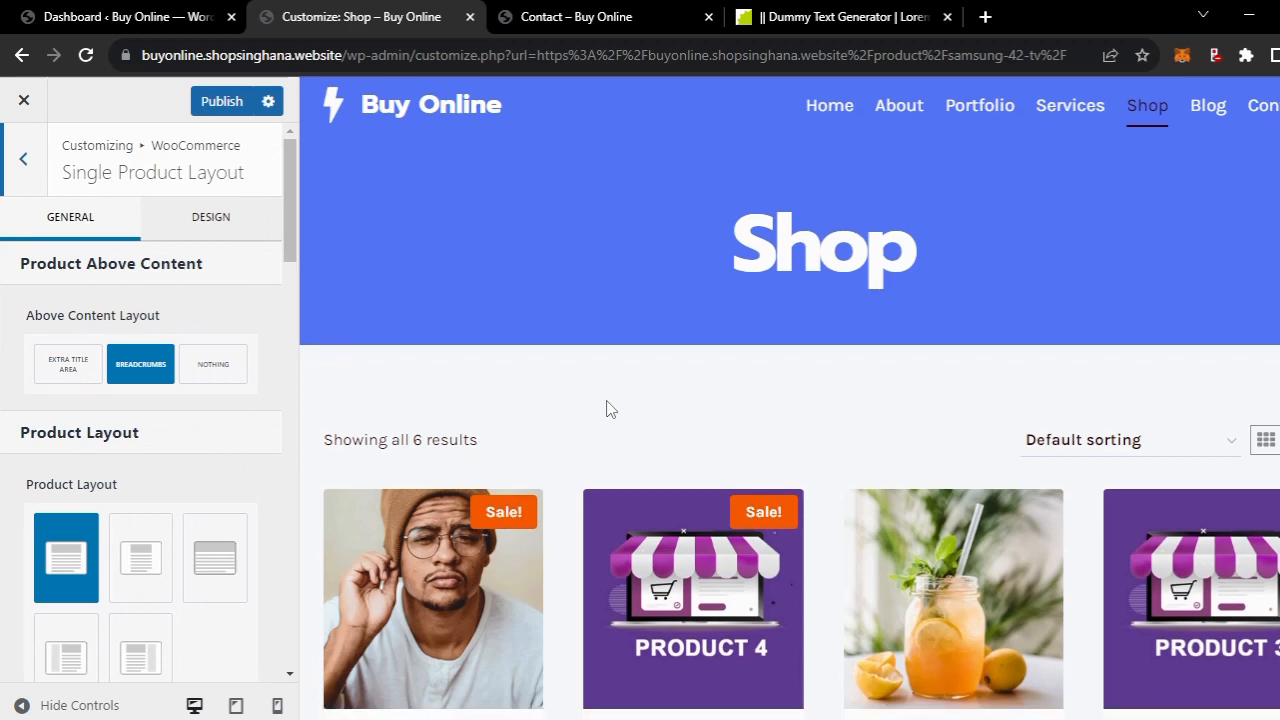
scroll(608, 408, down, 3)
scroll(808, 498, down, 3)
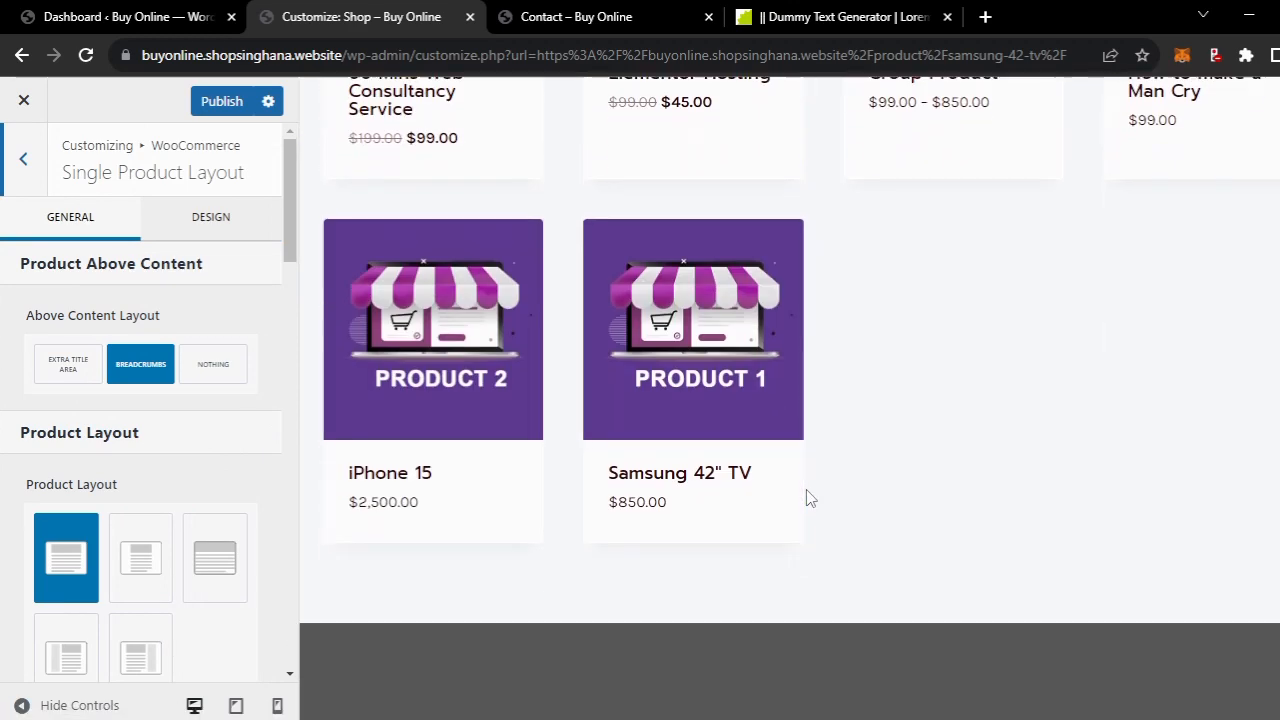
click(676, 445)
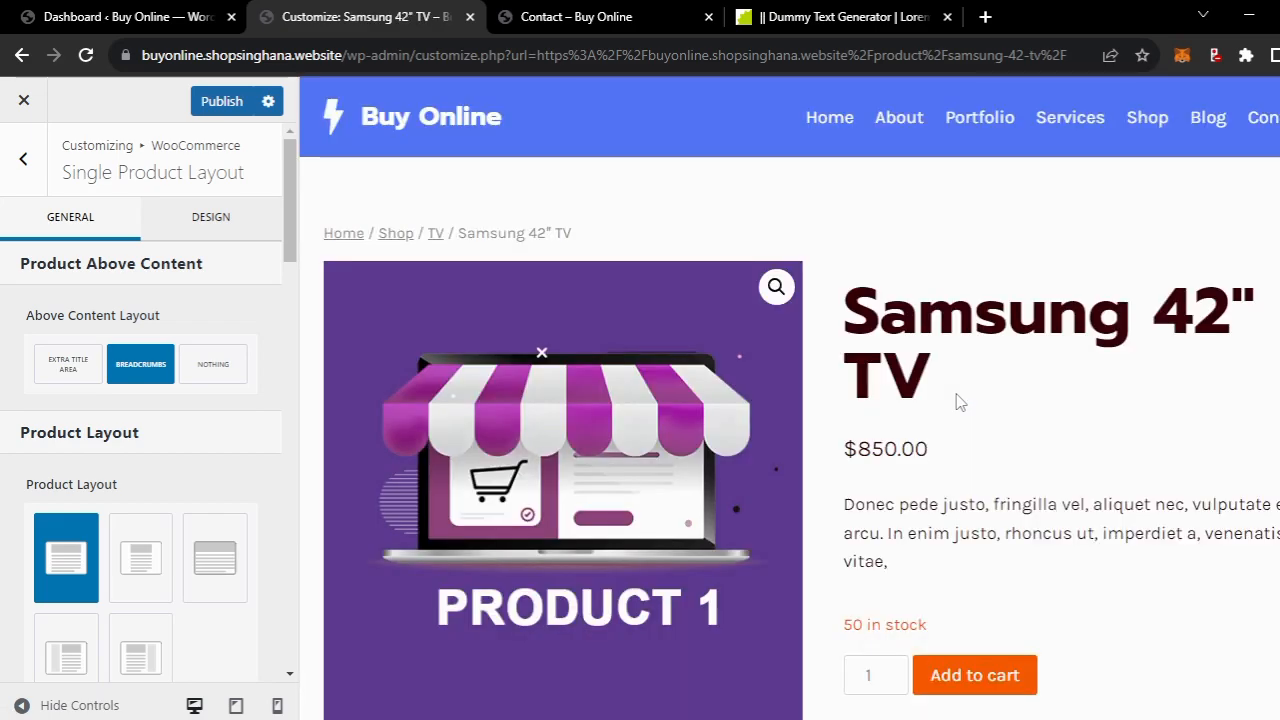
- Try the Extra Title Area above the product content, and set the Above Content Layout to Nothing
scroll(957, 401, down, 4)
scroll(957, 401, up, 4)
drag(600, 237, 314, 220)
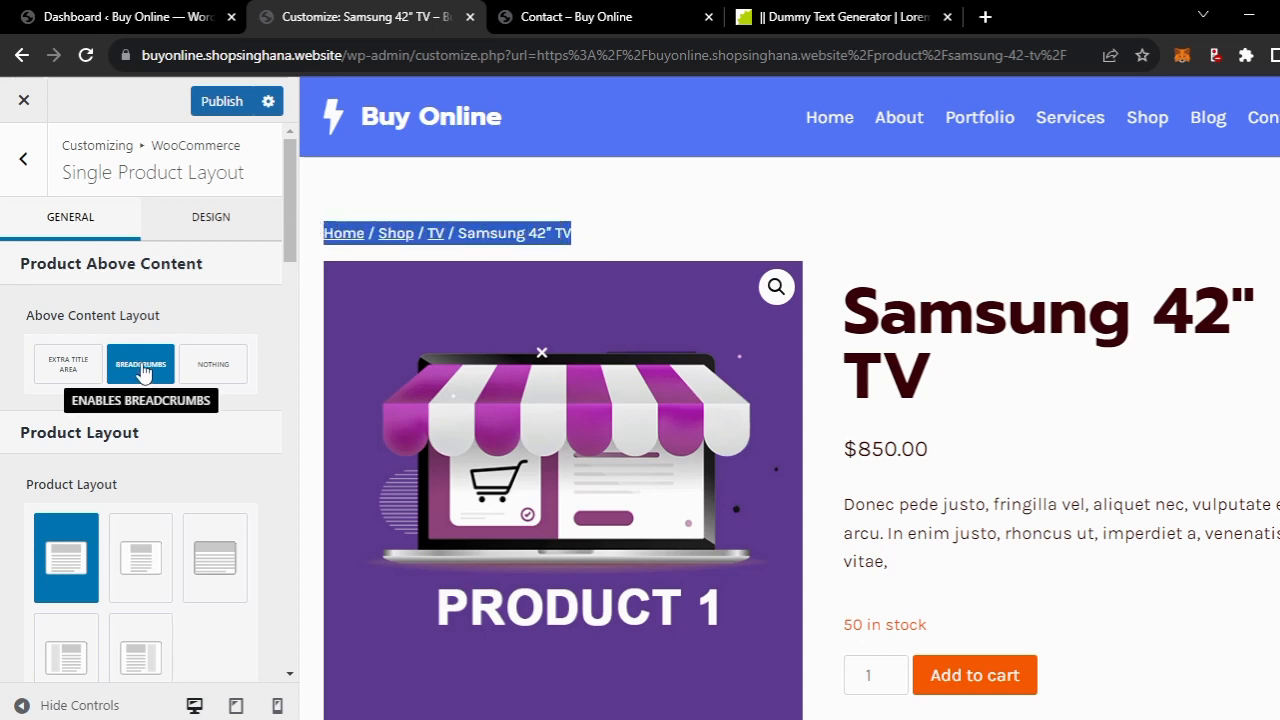
click(78, 370)
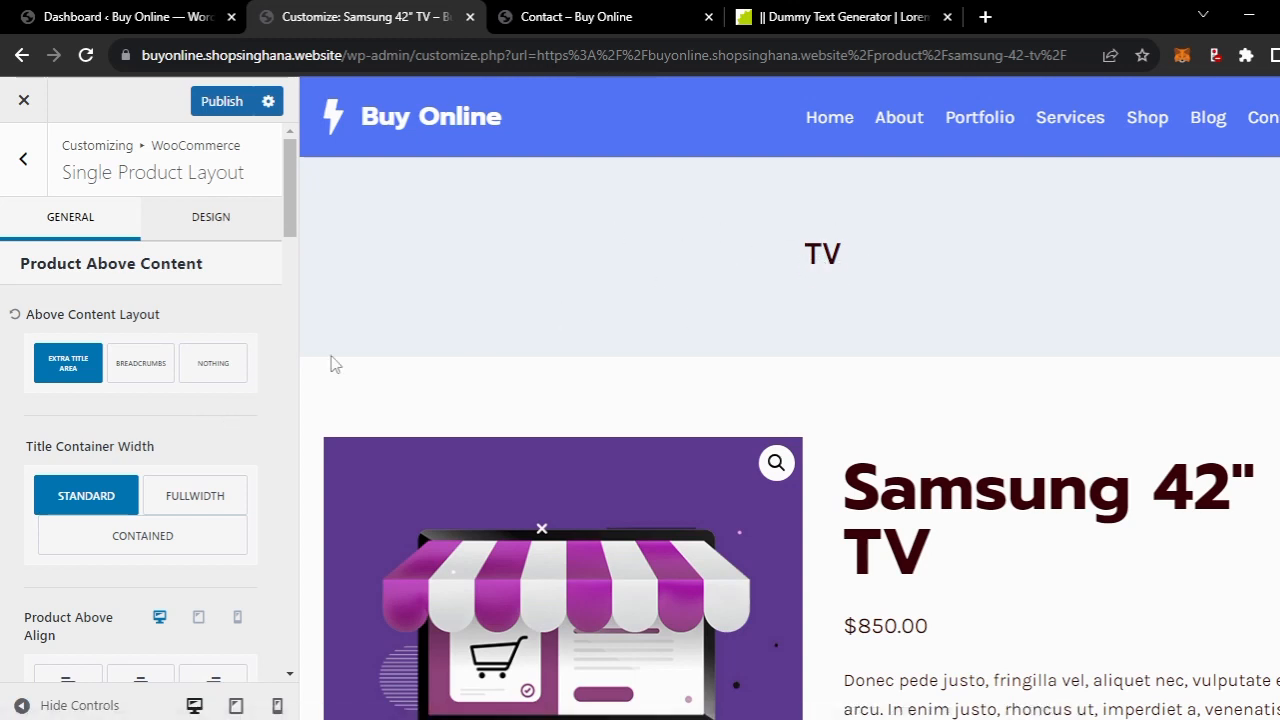
click(208, 375)
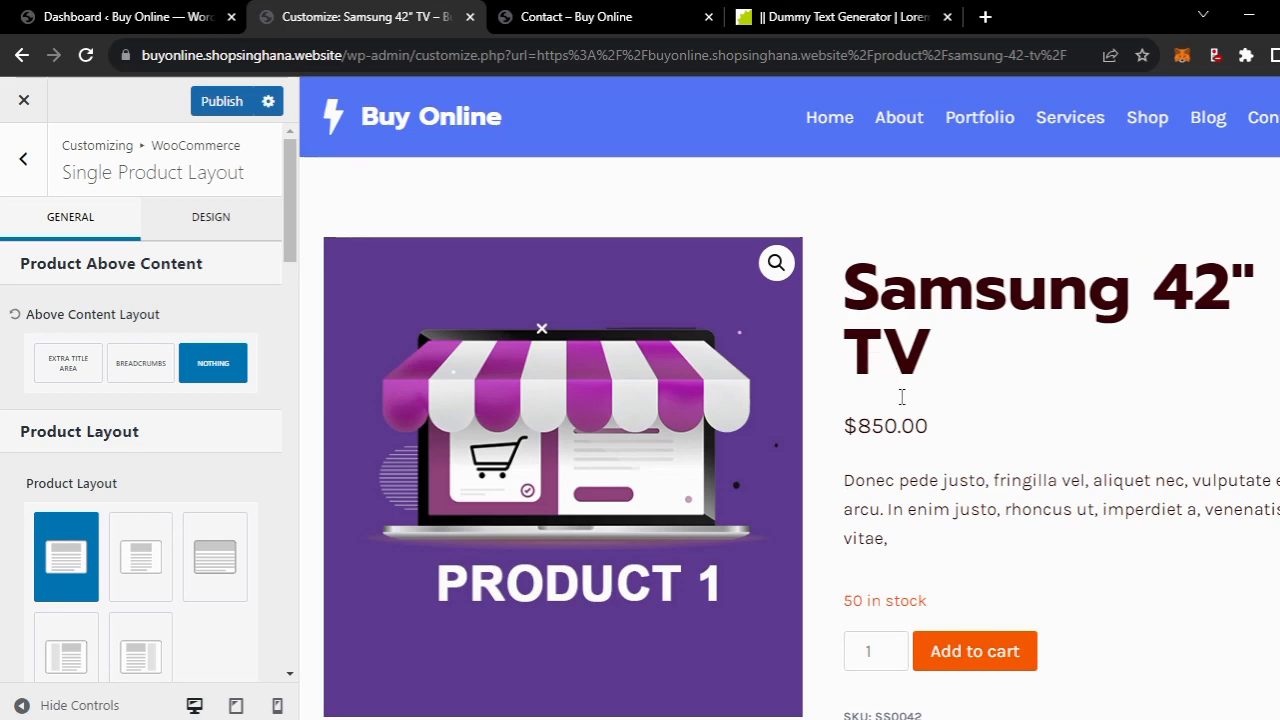
scroll(913, 415, down, 3)
scroll(913, 415, up, 2)
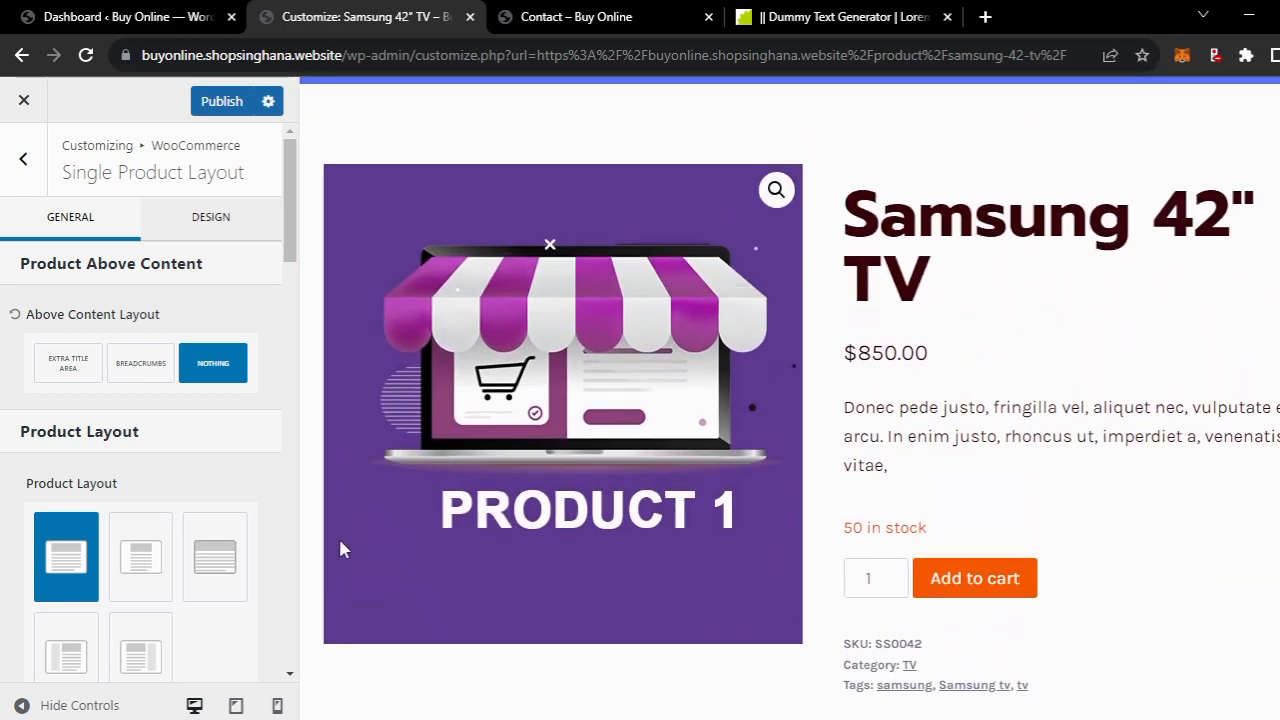
- Examine the product layout, sidebar, content style, vertical padding and product element options against the Samsung 42" TV preview
scroll(160, 483, down, 4)
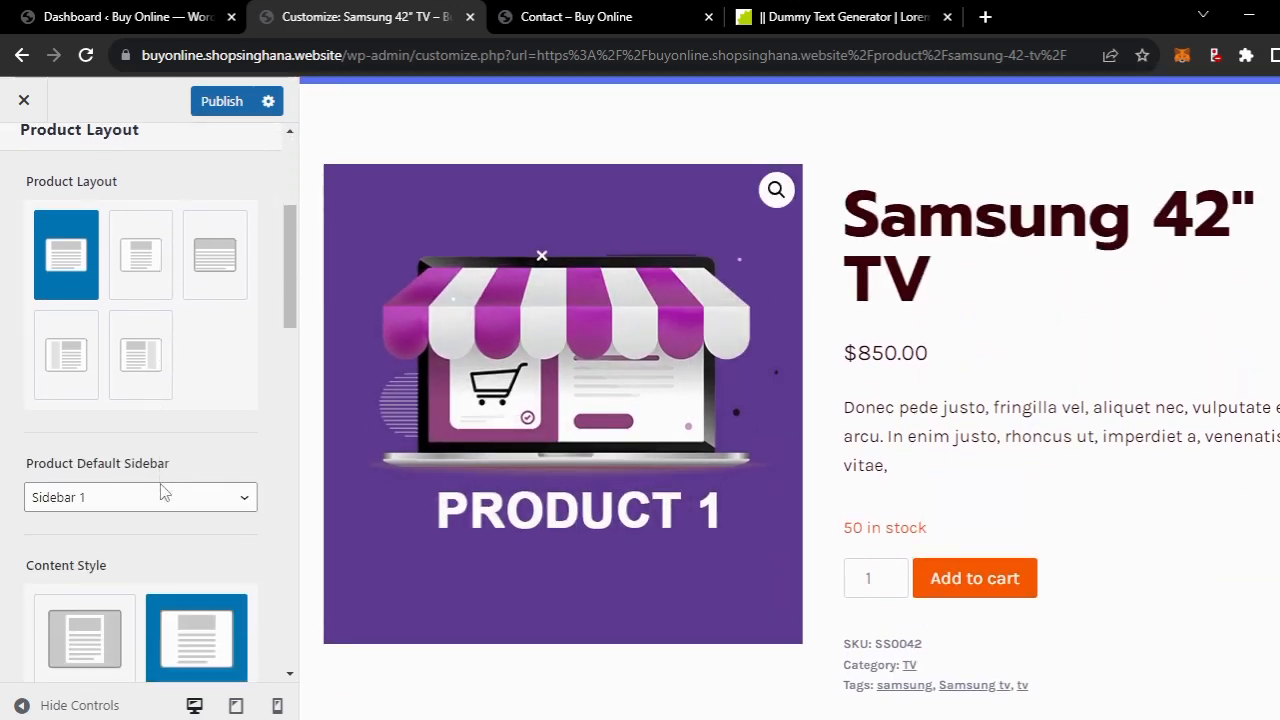
scroll(160, 483, up, 1)
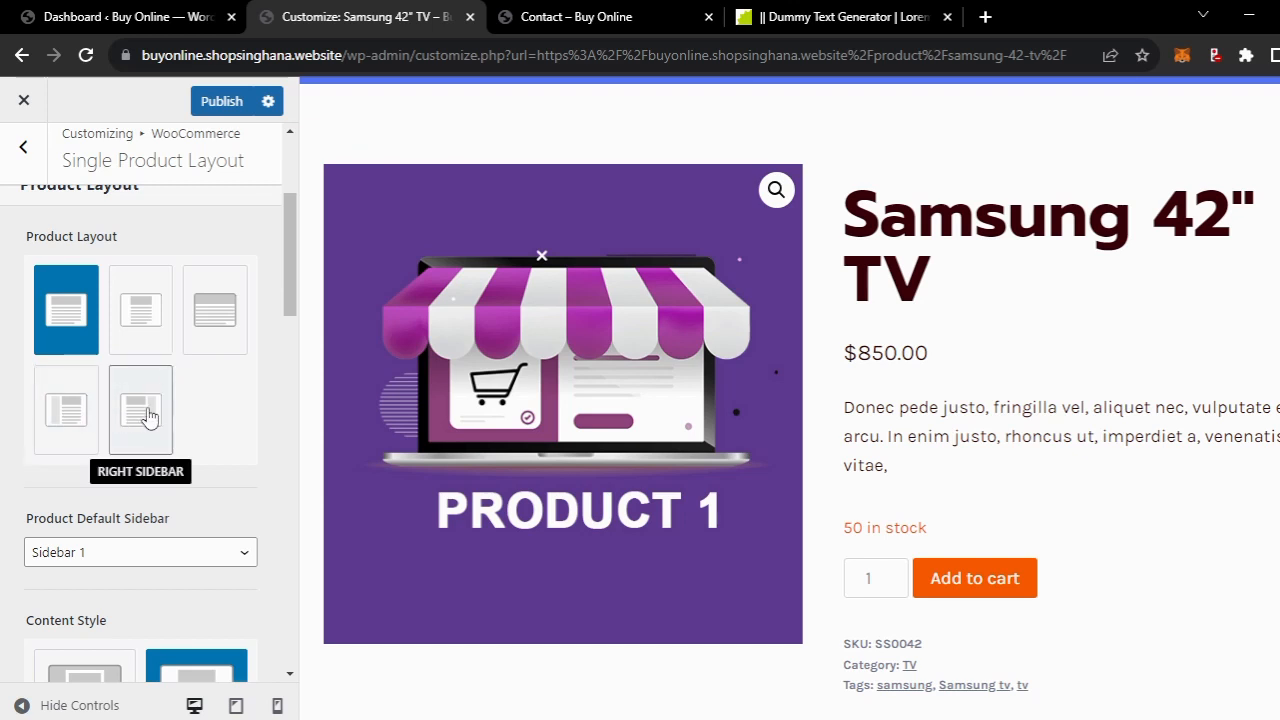
scroll(180, 478, down, 5)
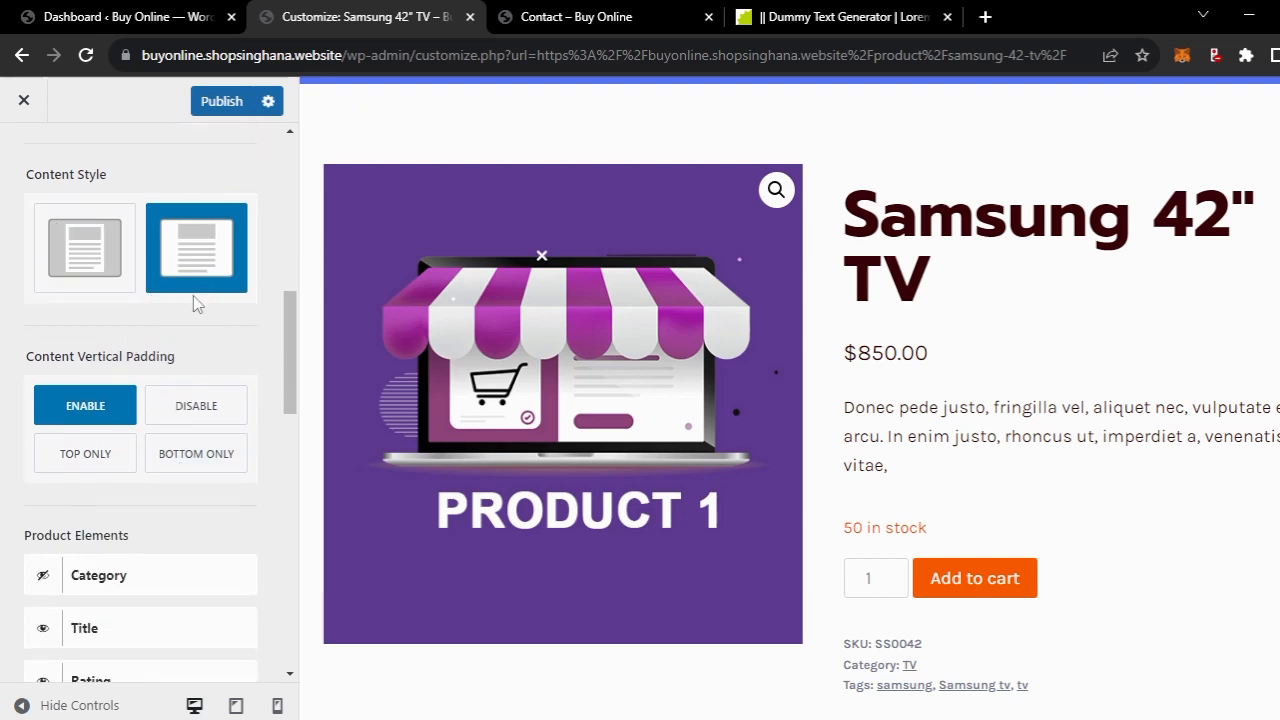
scroll(197, 305, down, 3)
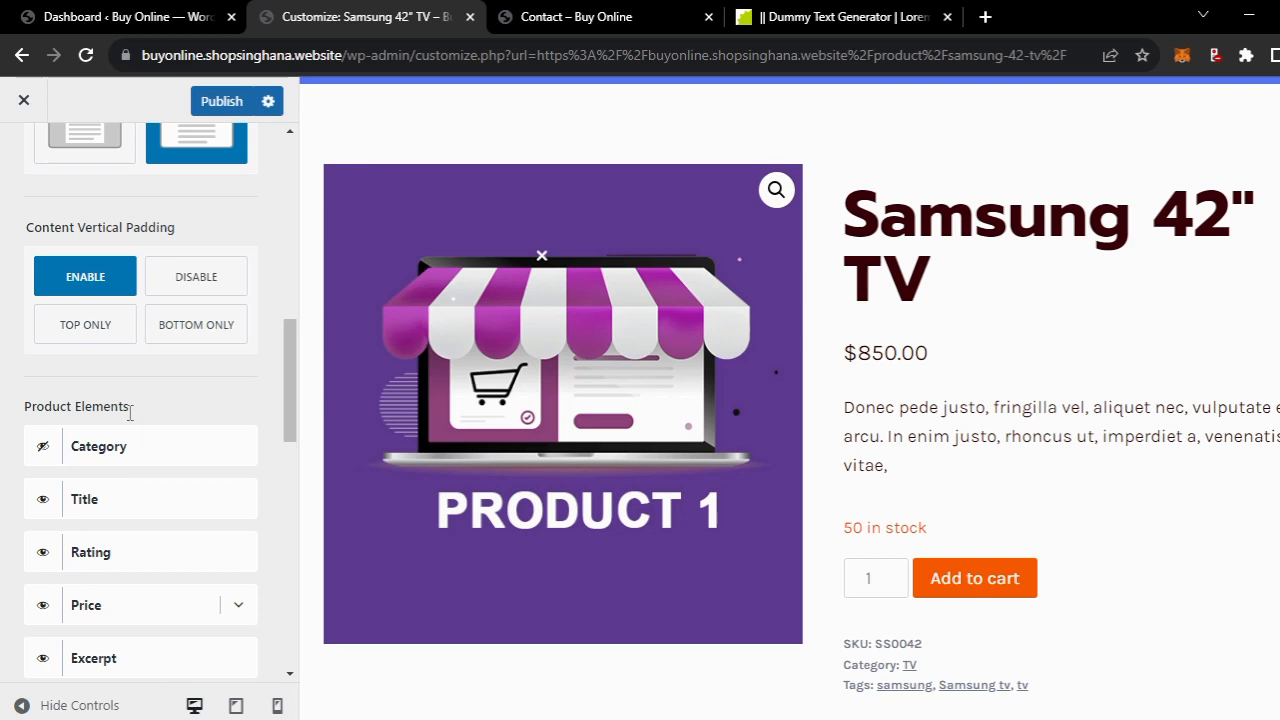
scroll(130, 413, down, 5)
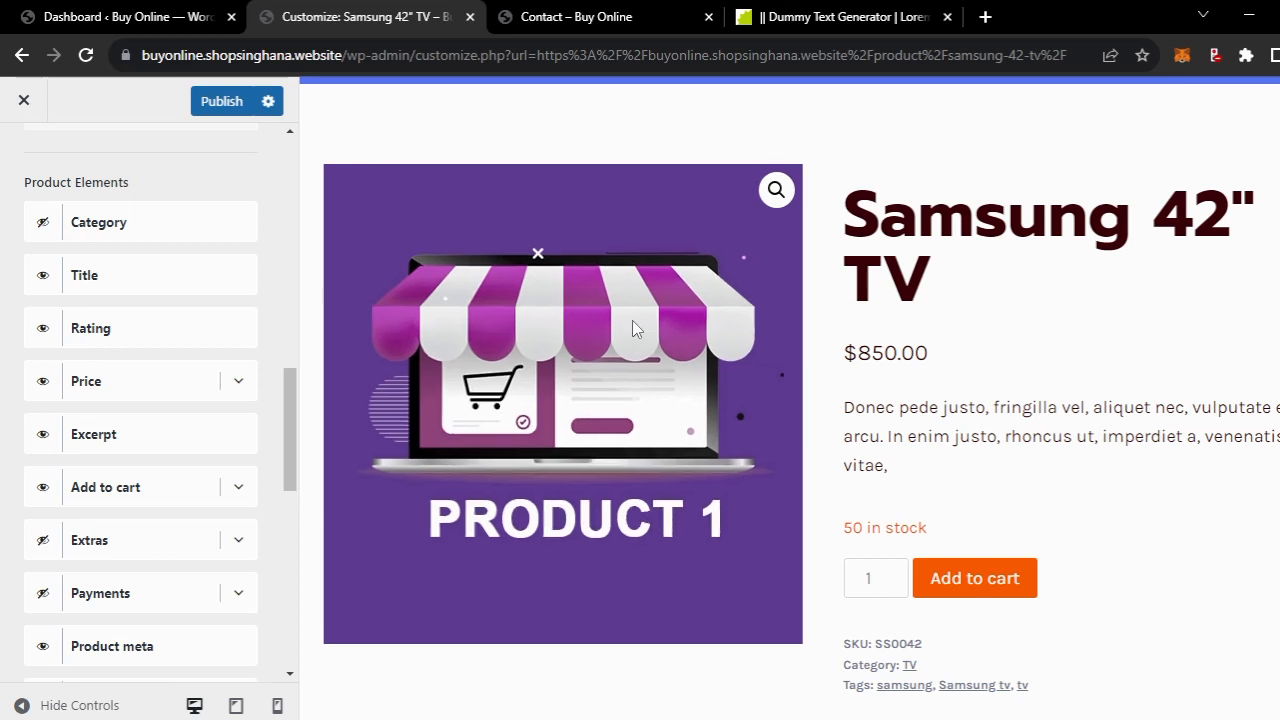
scroll(936, 408, down, 1)
scroll(936, 408, down, 1)
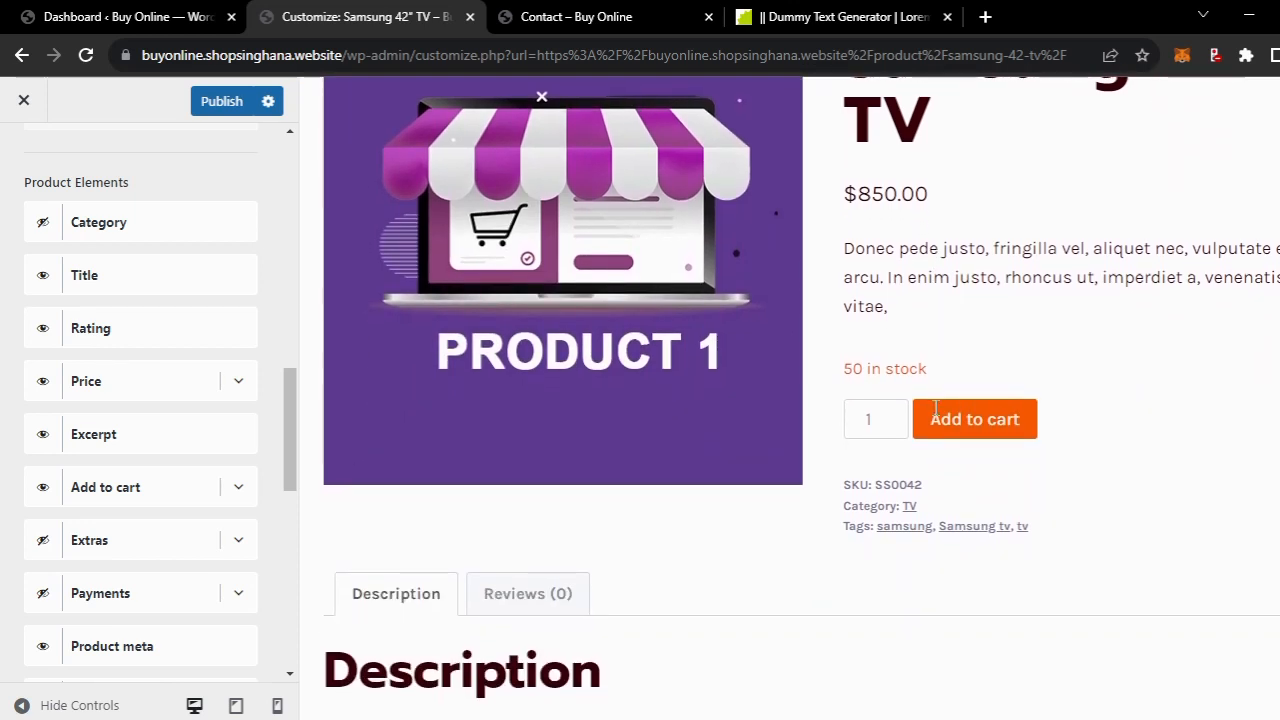
scroll(934, 408, up, 1)
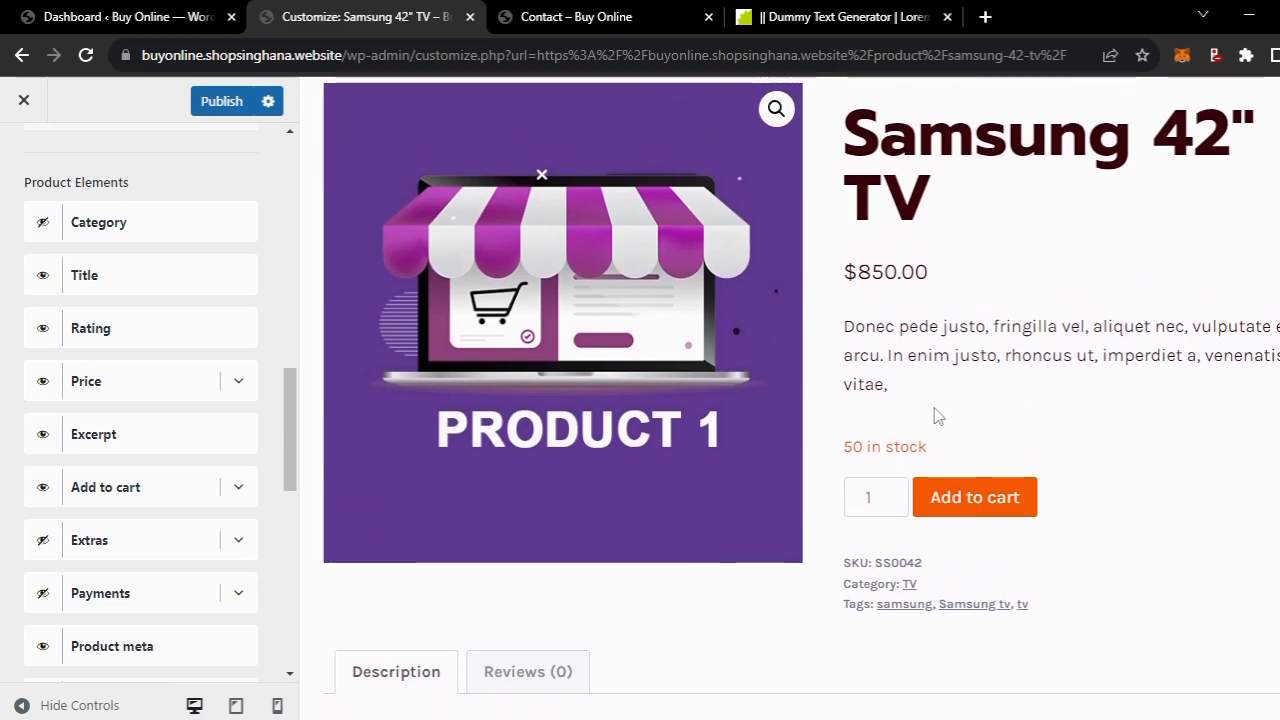
- Switch the Price product element off and back on, viewing its shipping statement option in between
click(42, 382)
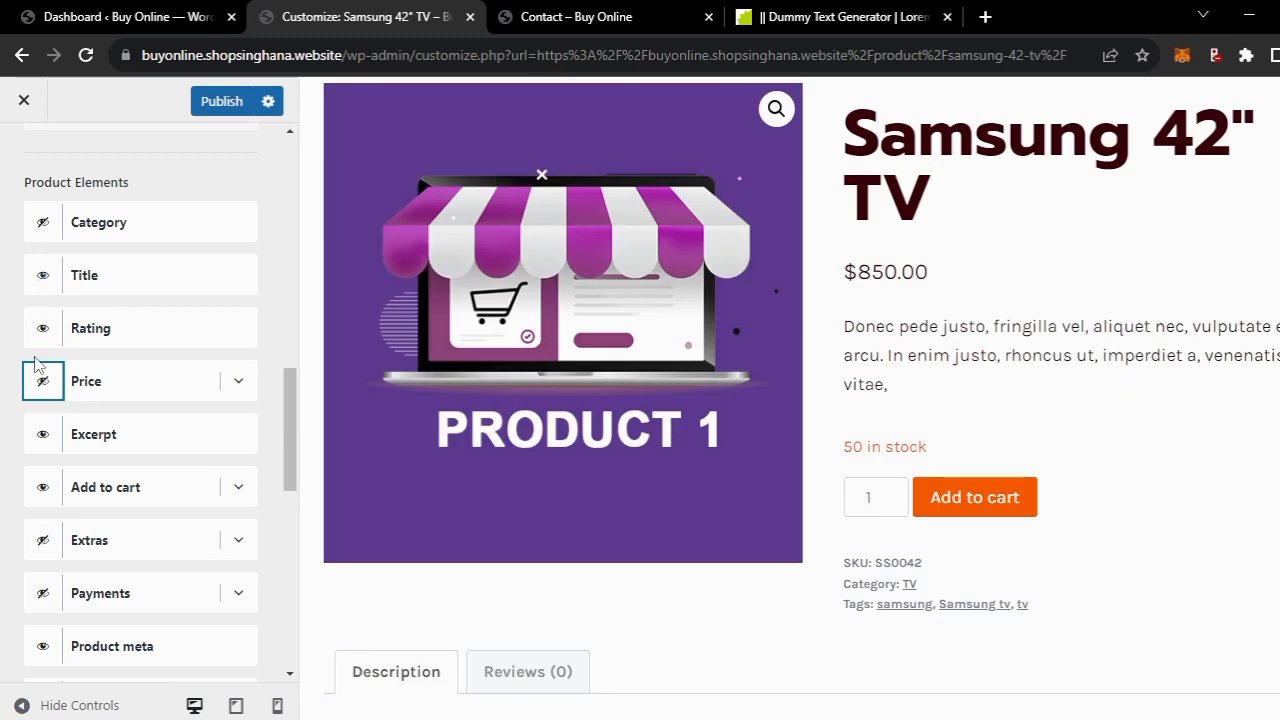
click(239, 381)
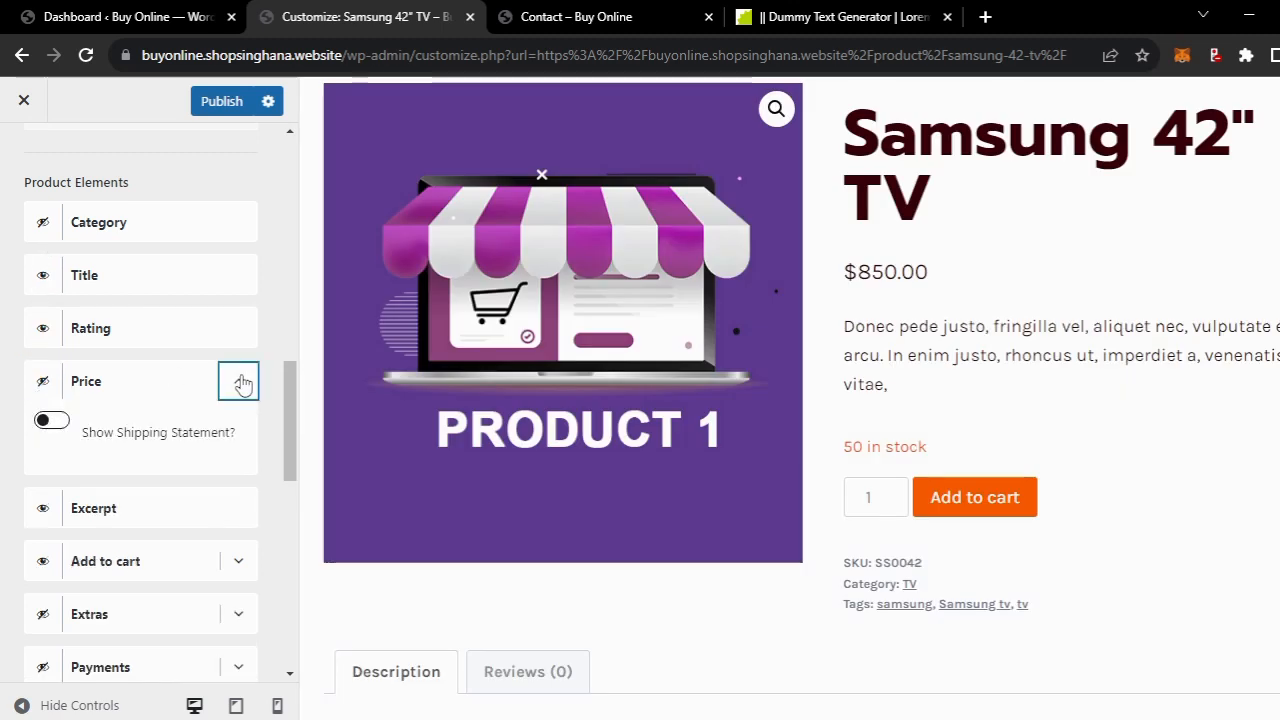
click(240, 381)
click(42, 381)
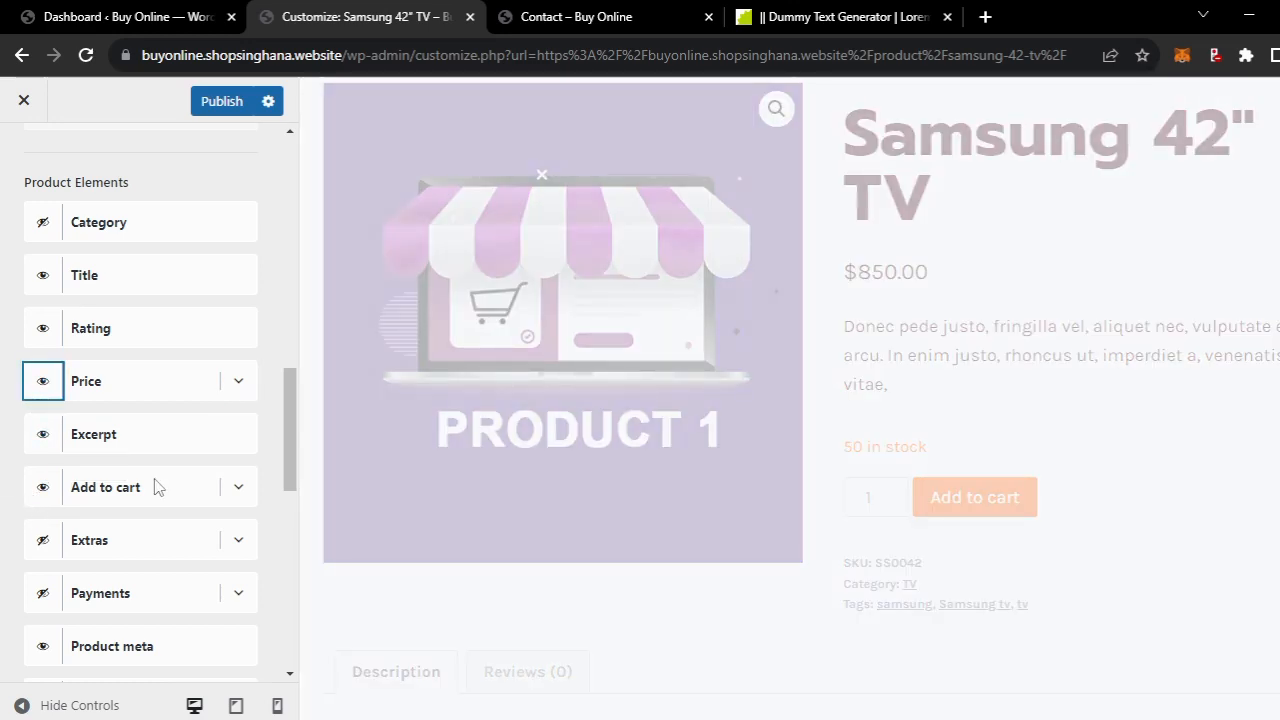
- Set the button size of the Add to cart product element to Normal and collapse its options
scroll(194, 508, down, 3)
scroll(194, 508, up, 1)
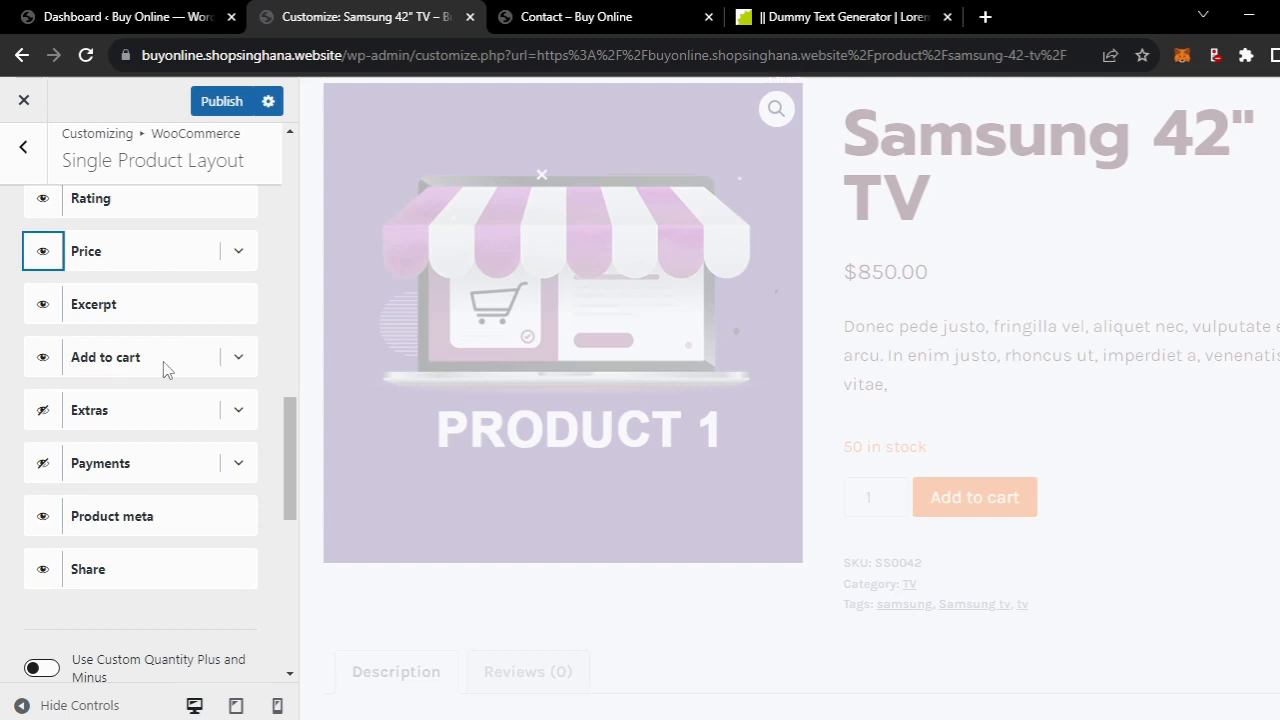
click(238, 360)
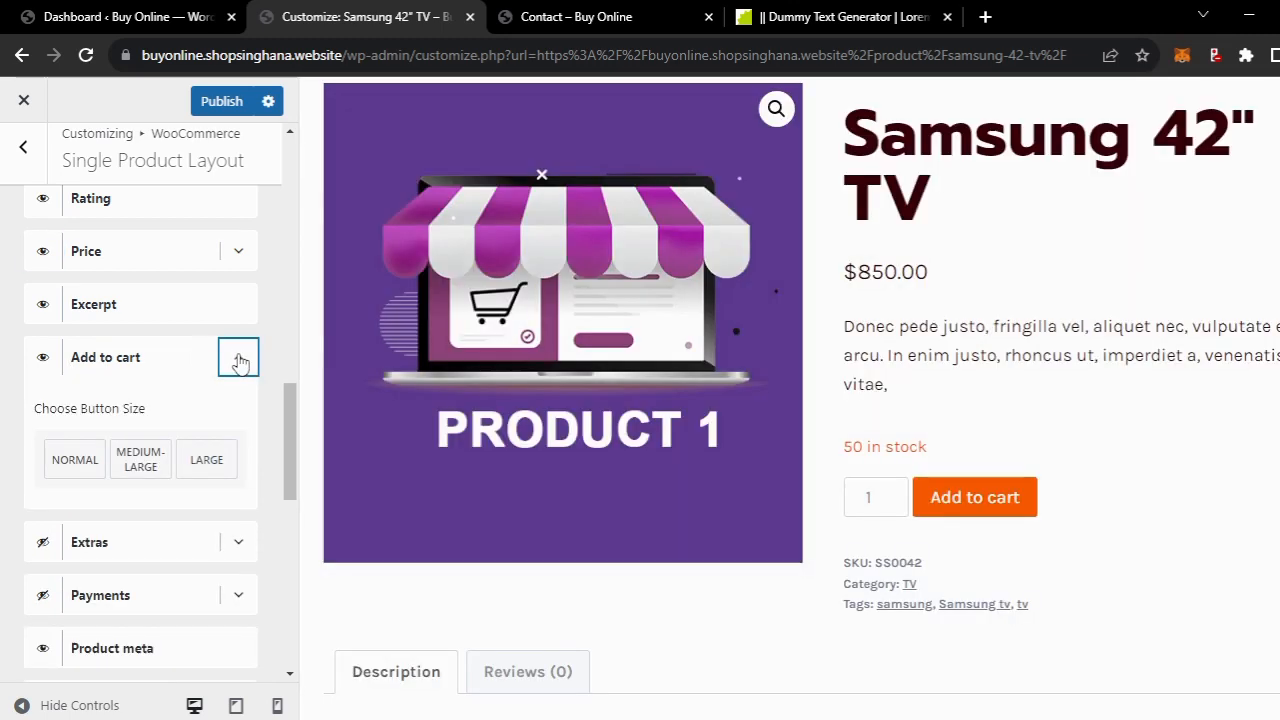
click(88, 468)
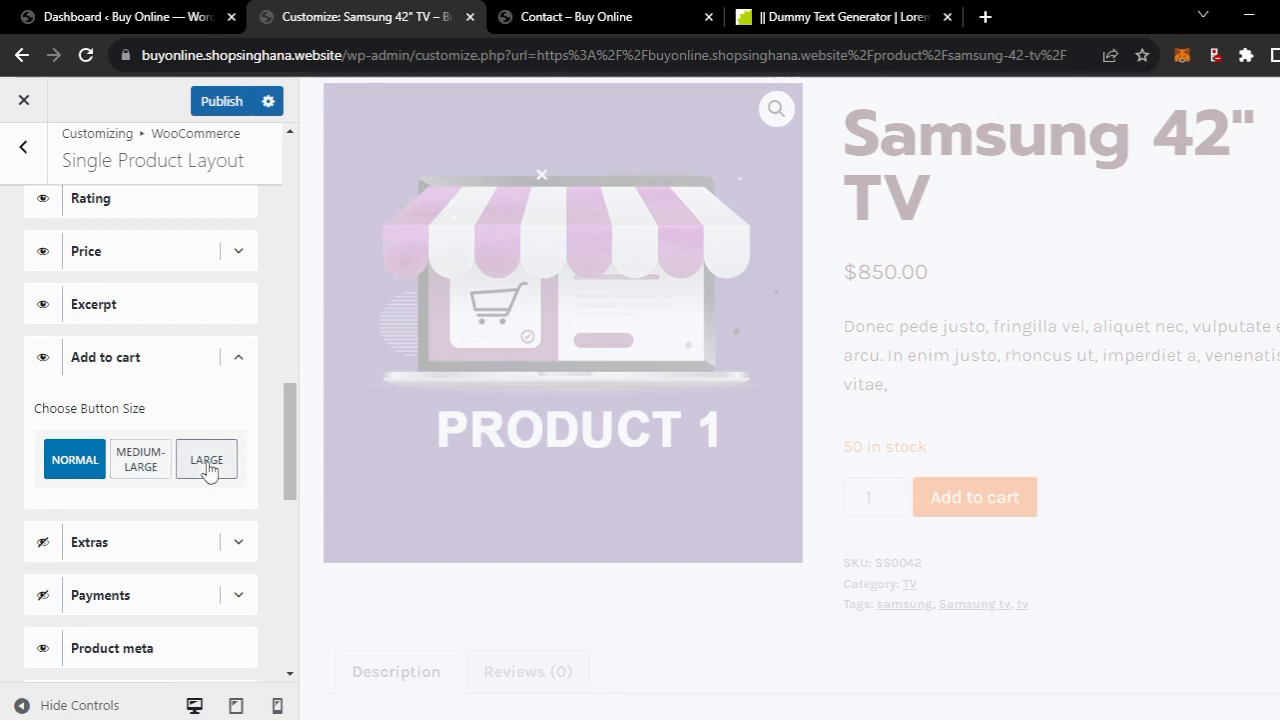
click(241, 357)
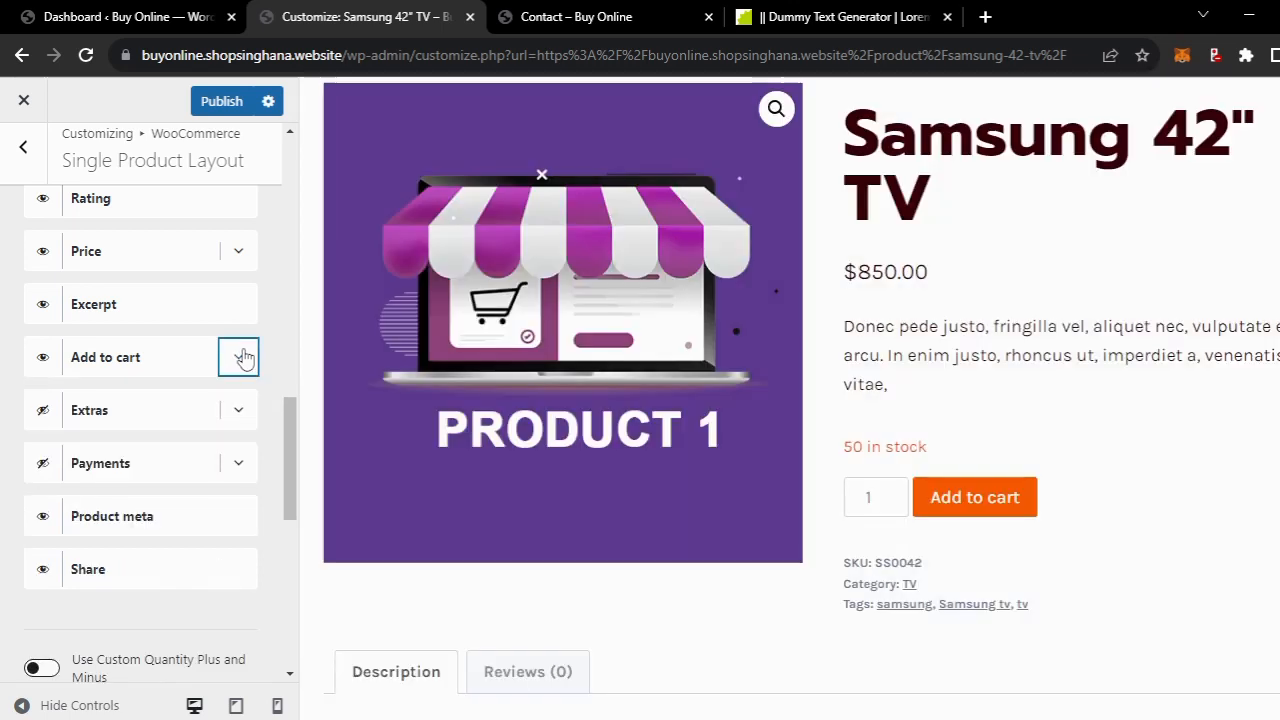
- Make the Extras product element visible and expand its options, checking the added block in the product preview
click(41, 413)
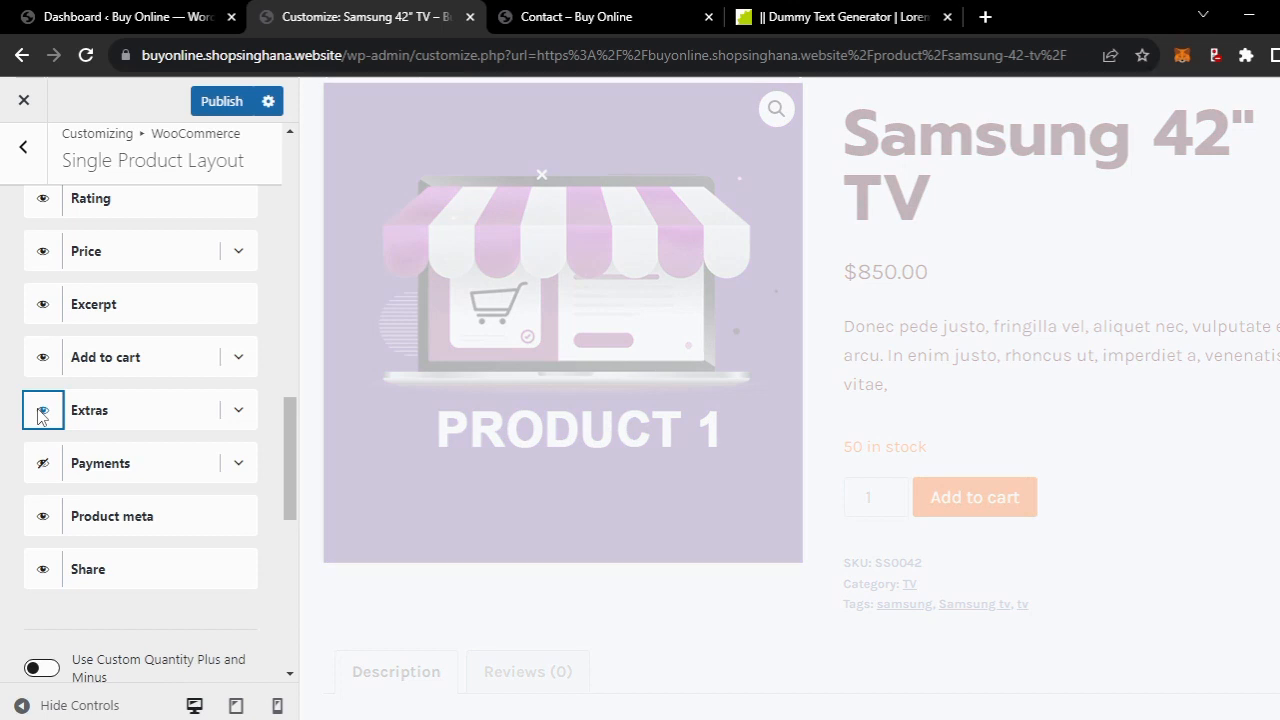
click(238, 410)
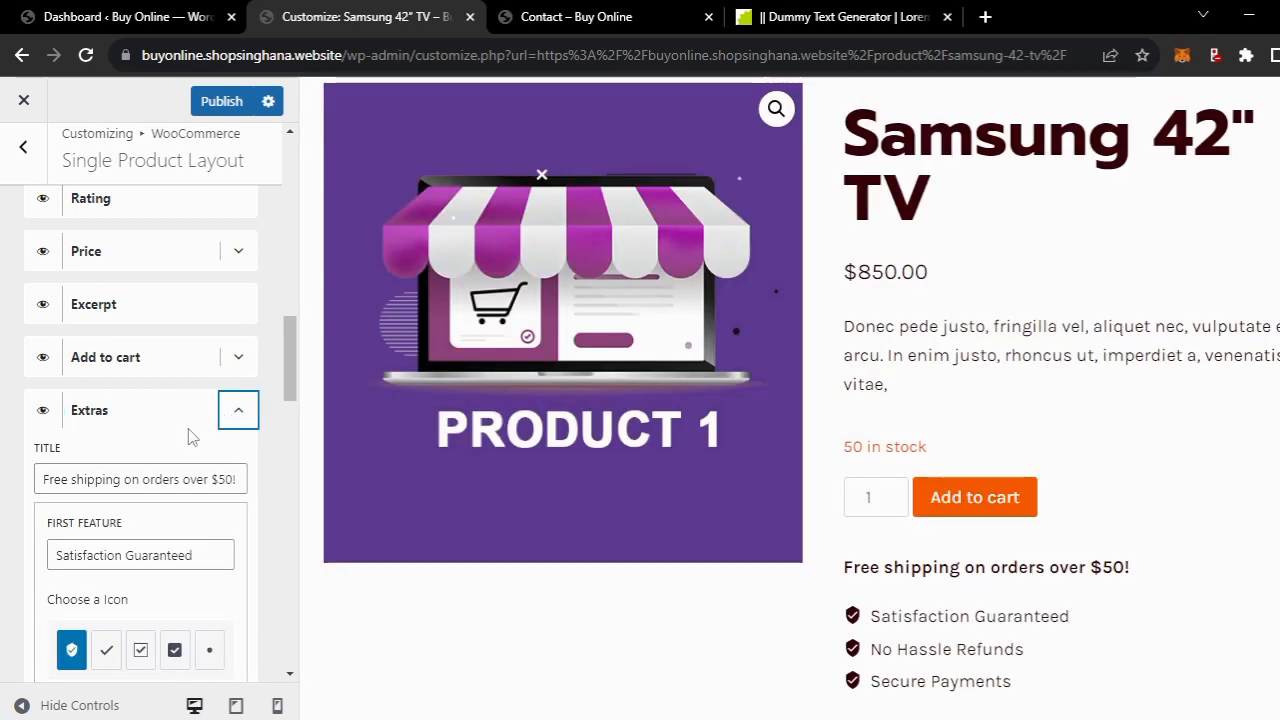
scroll(960, 486, down, 2)
scroll(963, 484, down, 1)
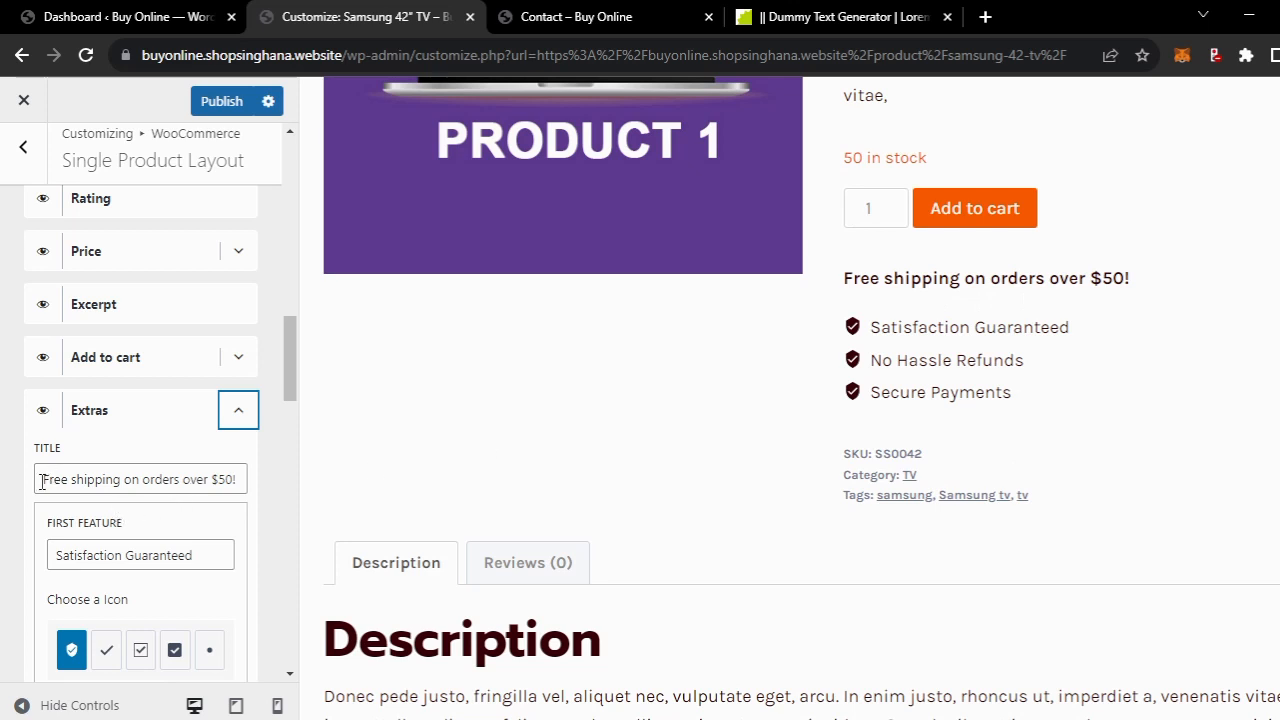
- Examine the title, feature text and icon options of the Extras element, and collapse them
drag(42, 481, 256, 481)
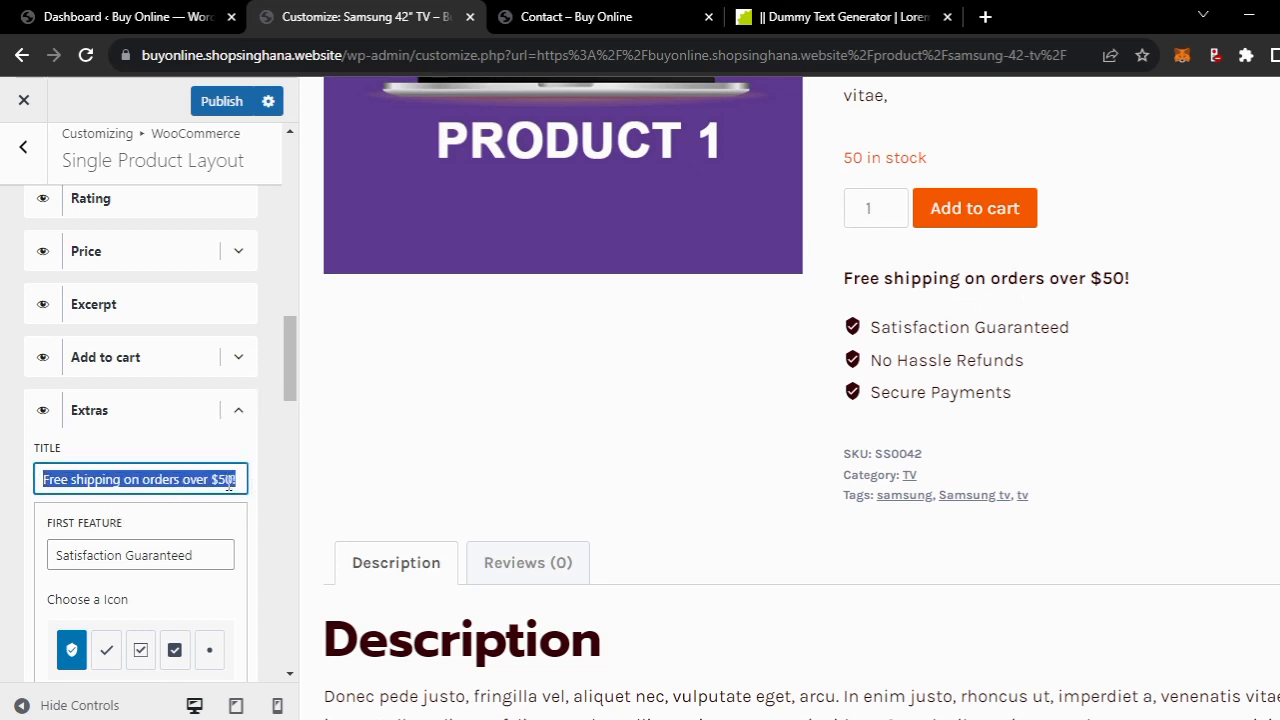
scroll(106, 528, down, 2)
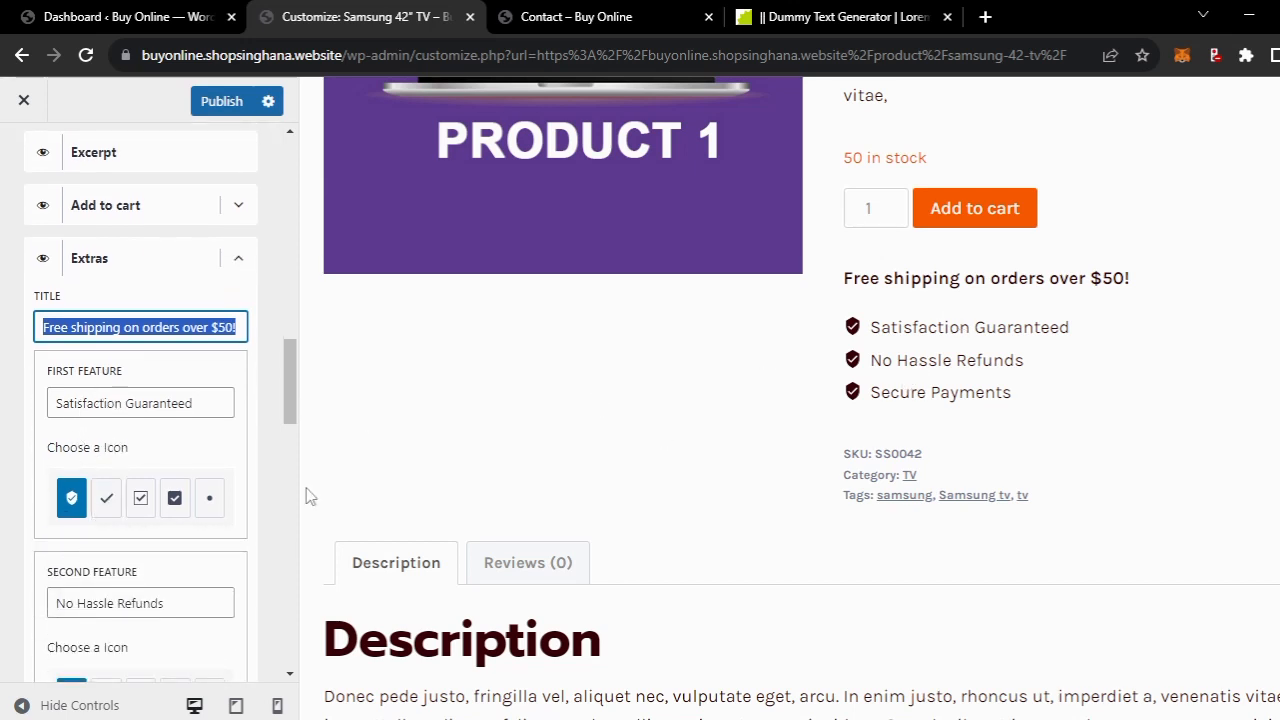
scroll(141, 456, down, 2)
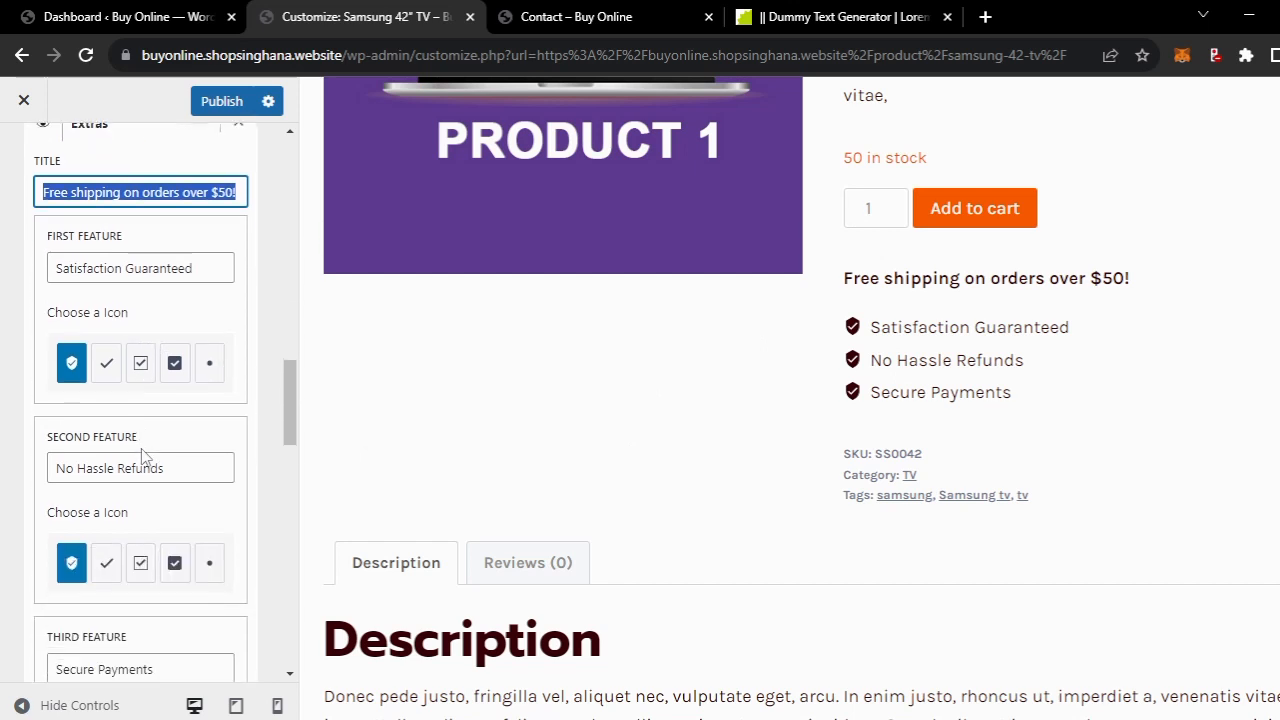
scroll(141, 456, down, 2)
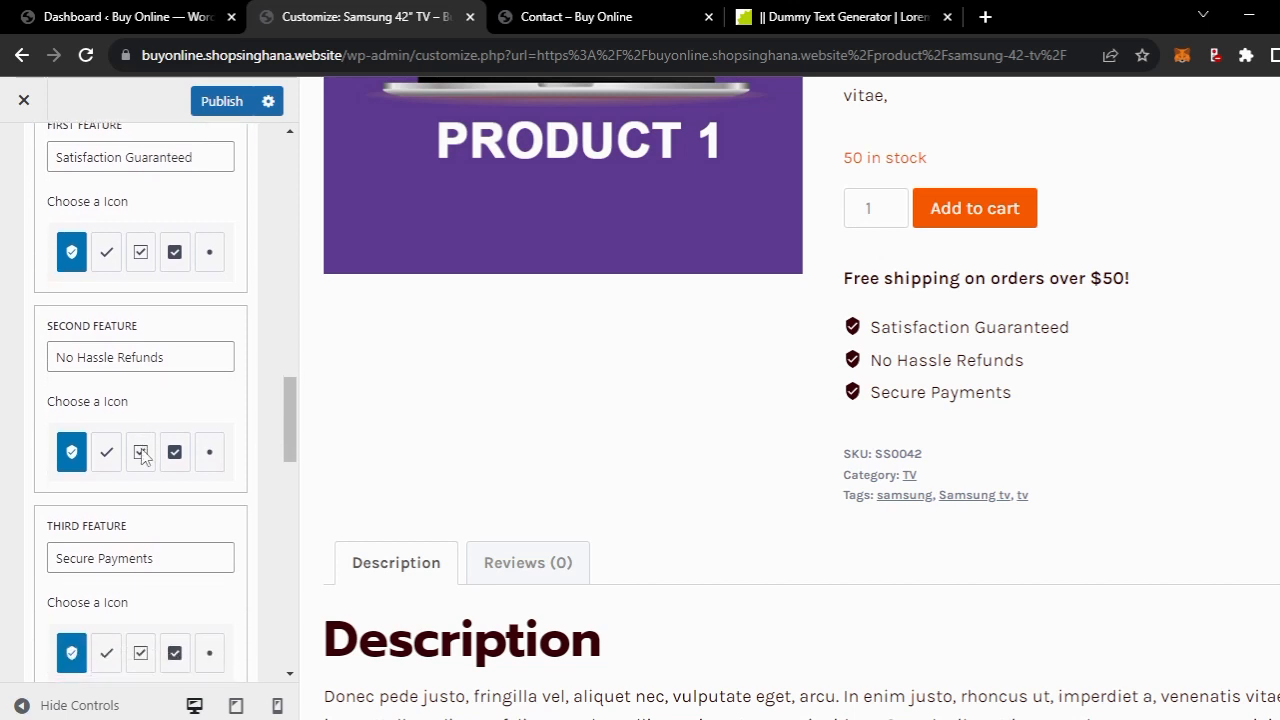
scroll(141, 456, down, 2)
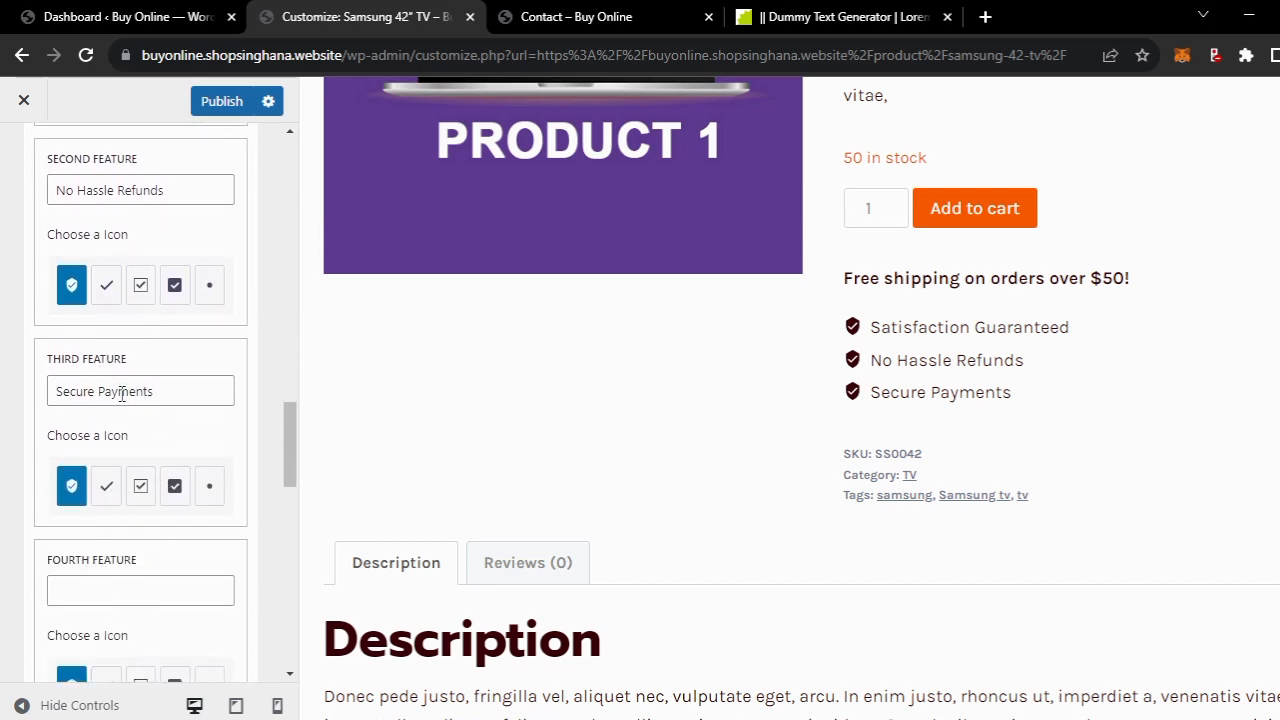
scroll(121, 393, down, 2)
scroll(121, 393, up, 4)
scroll(121, 393, up, 6)
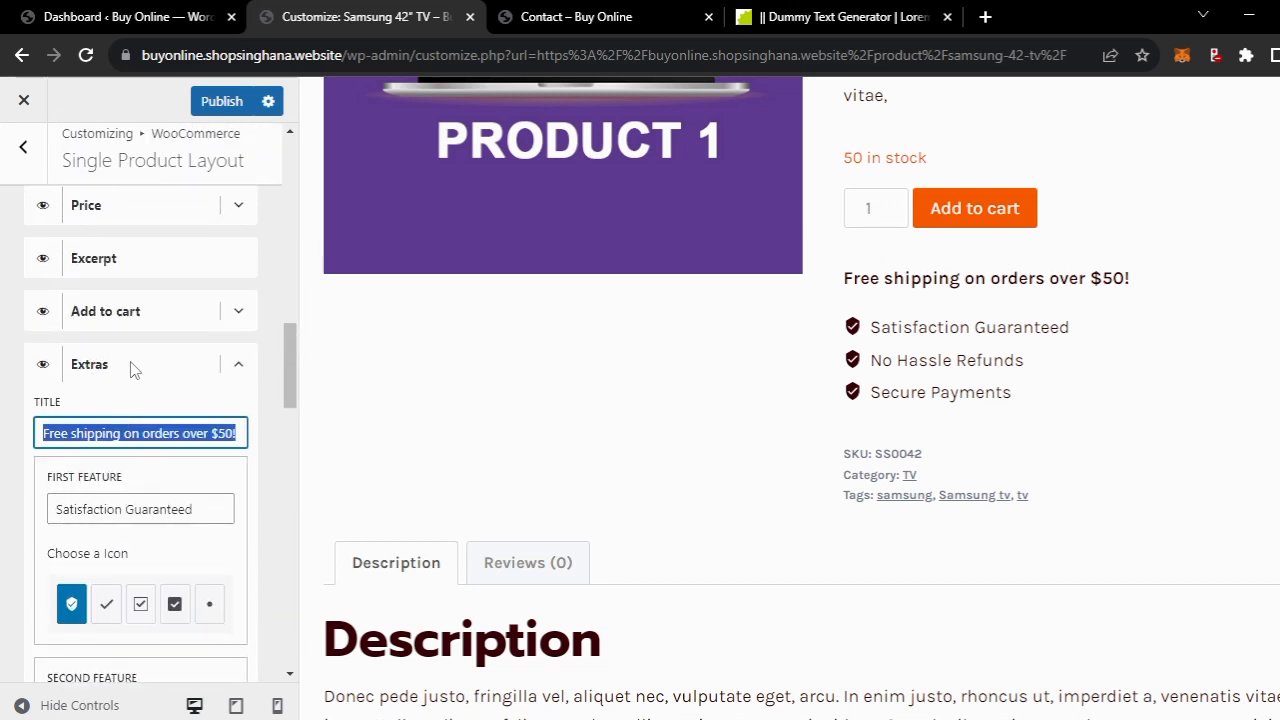
click(237, 363)
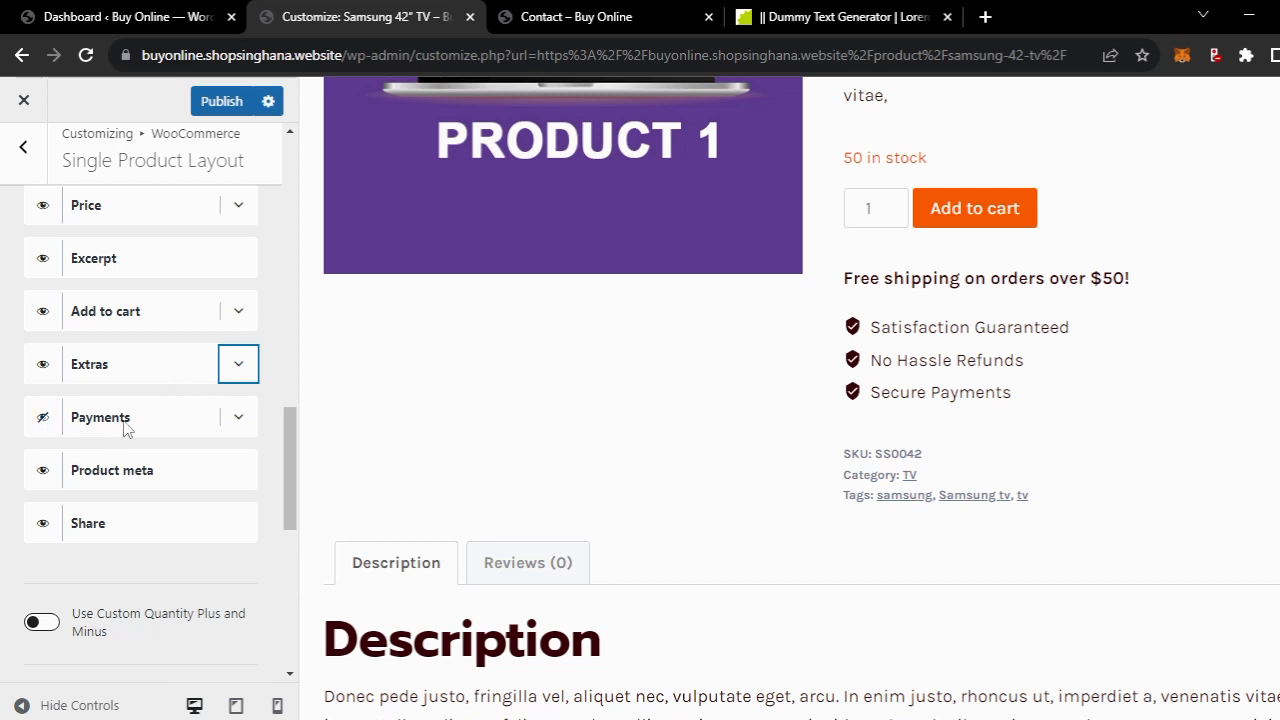
- Review the Payments element's options, make the element visible, and leave its options expanded
click(237, 420)
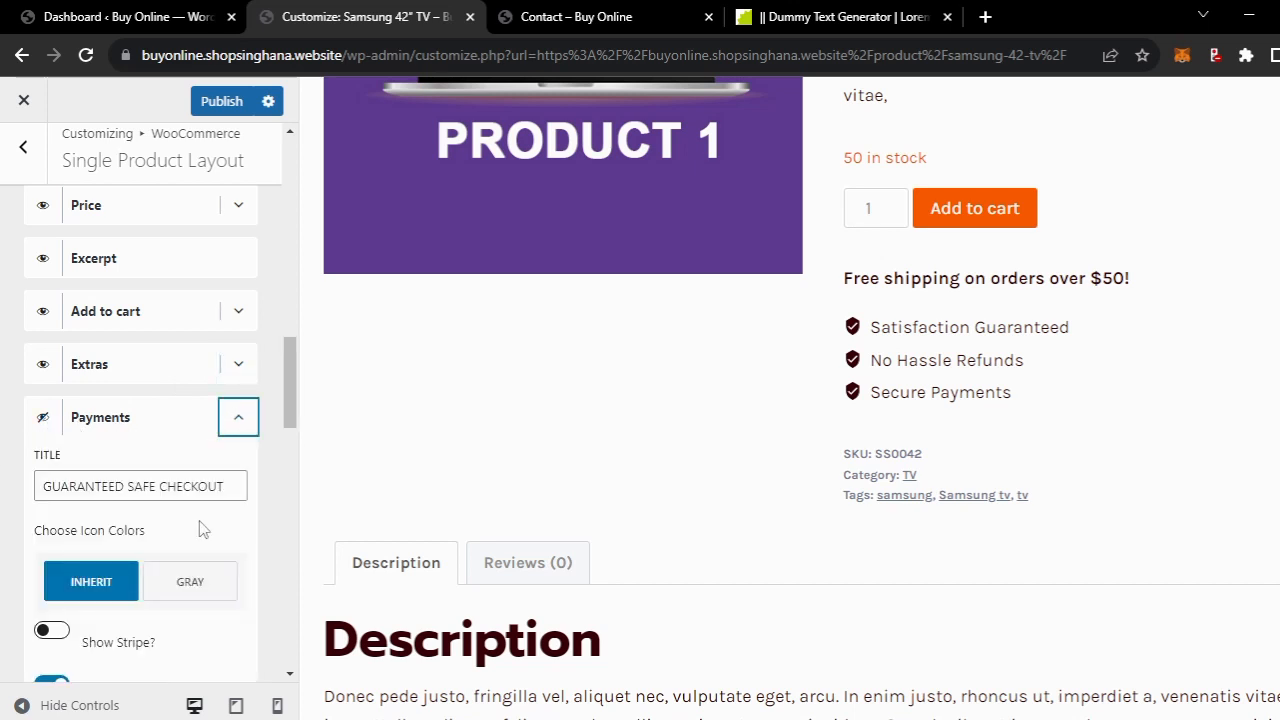
scroll(200, 528, down, 3)
scroll(203, 529, down, 1)
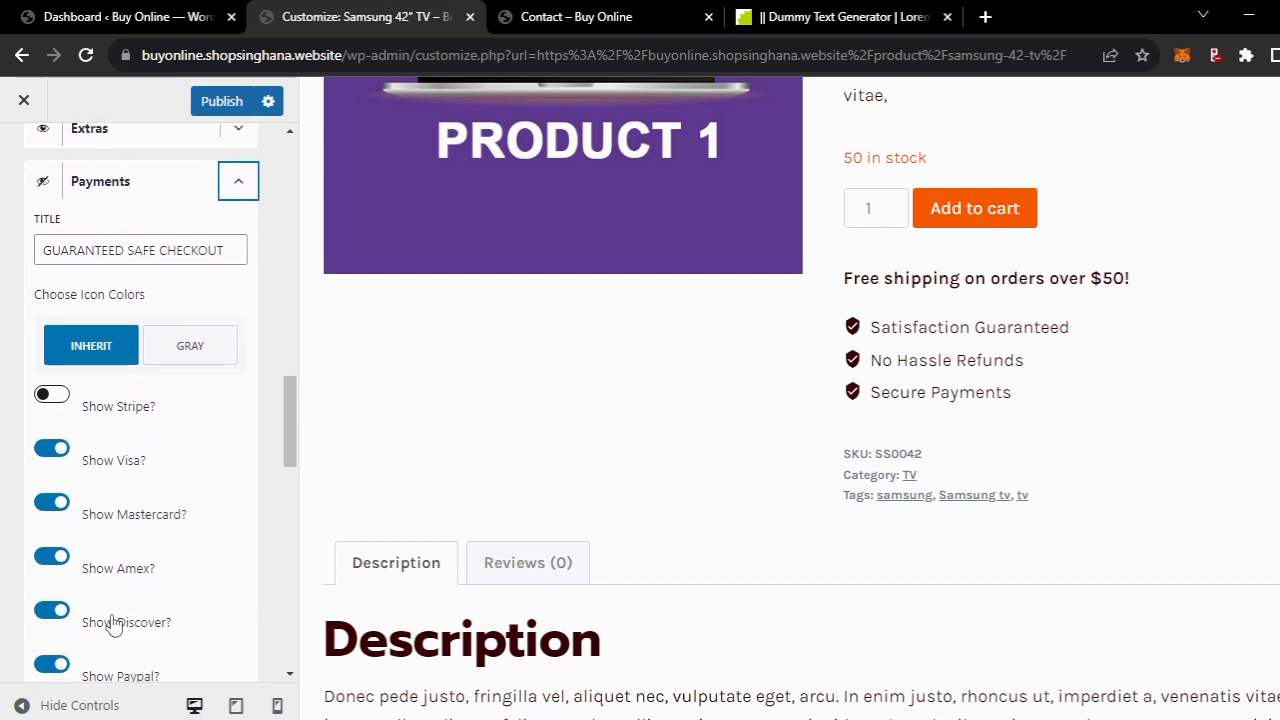
scroll(113, 625, down, 2)
scroll(111, 611, up, 5)
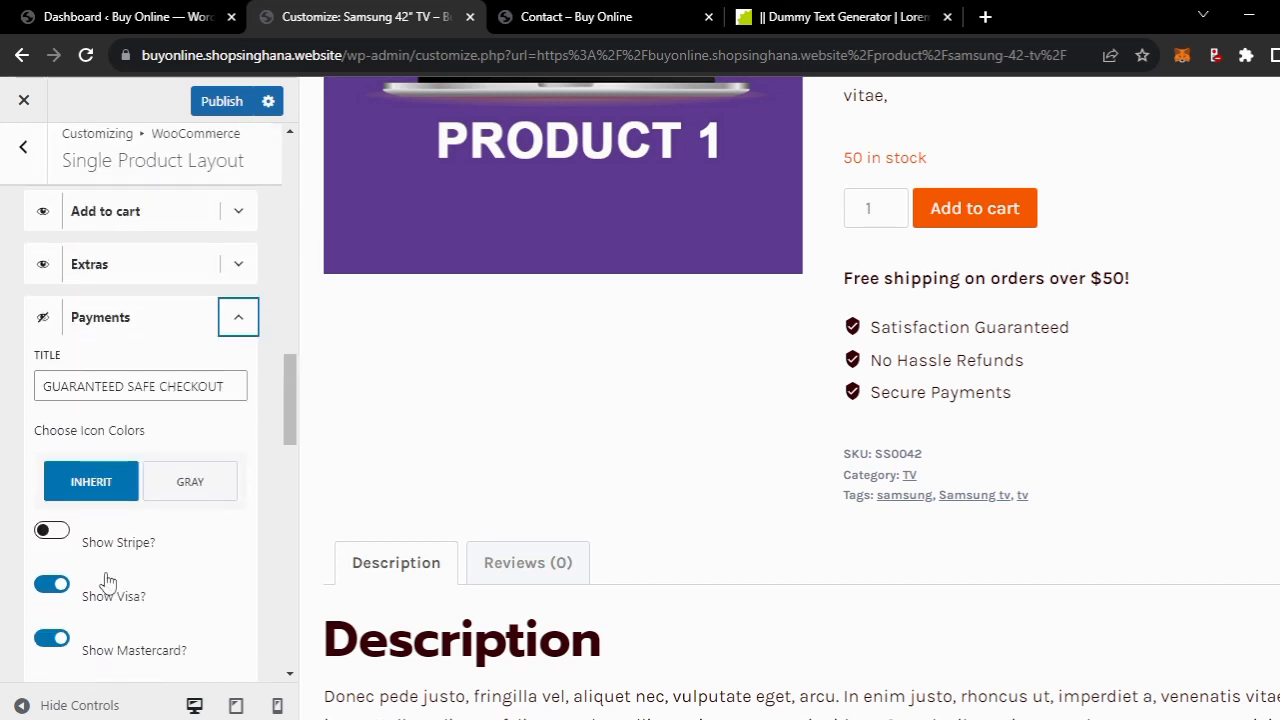
click(43, 319)
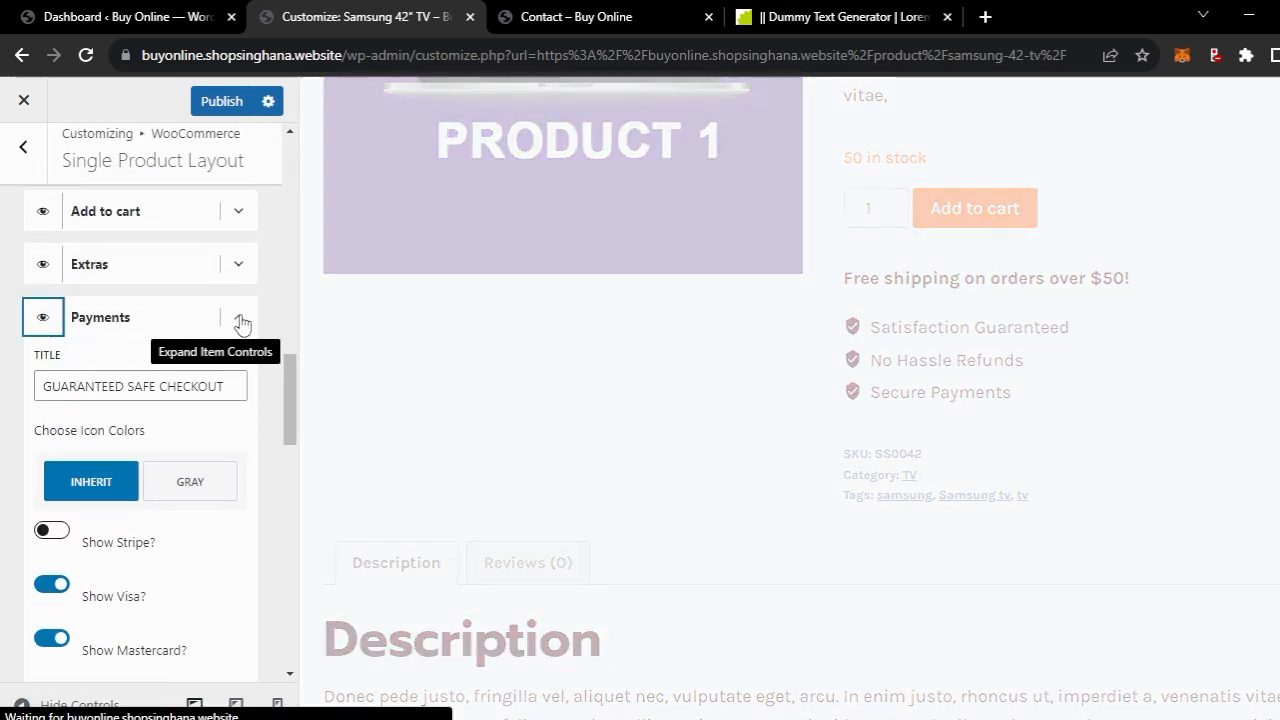
click(241, 321)
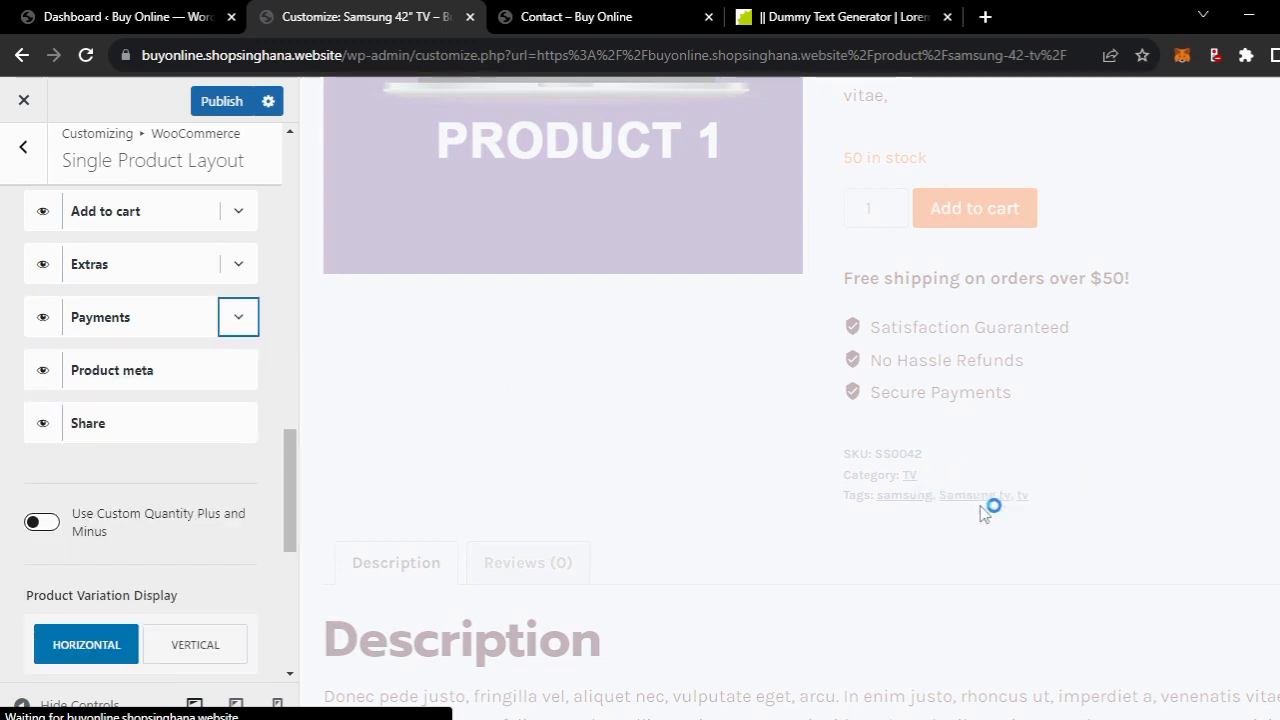
click(237, 328)
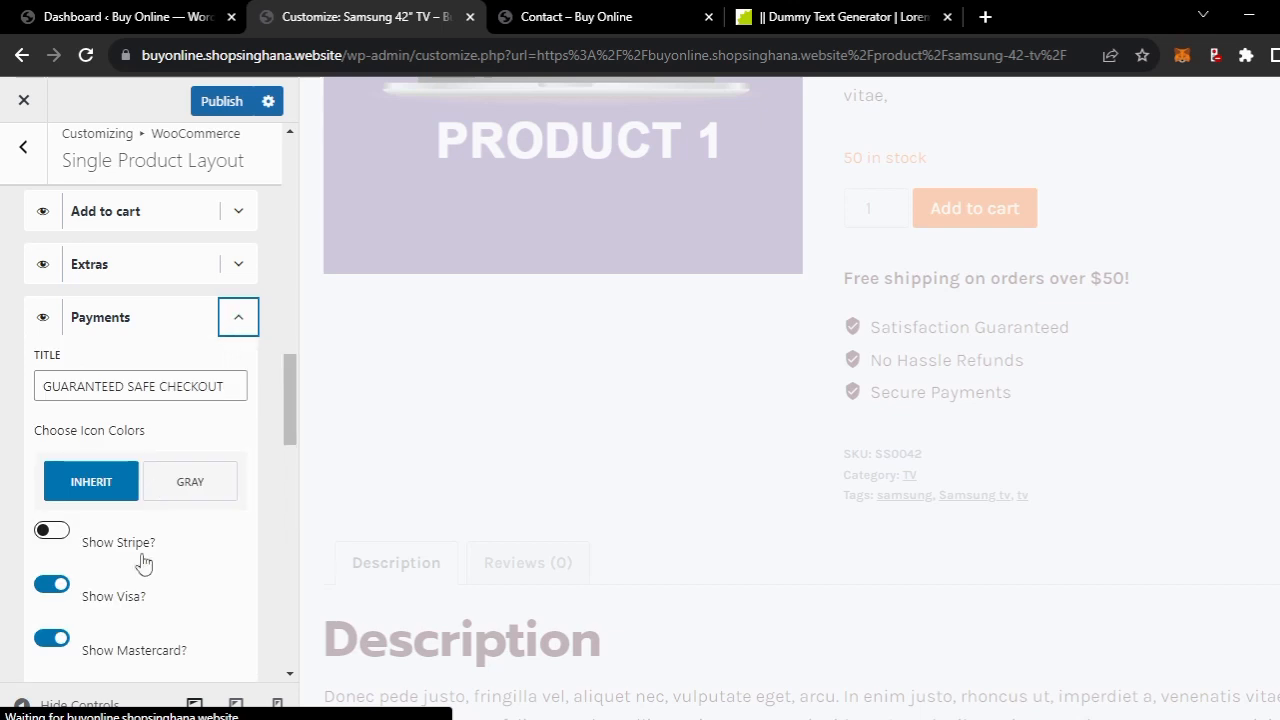
- Try the Gray icon colors for the Payments element, and return them to Inherit
scroll(134, 591, down, 3)
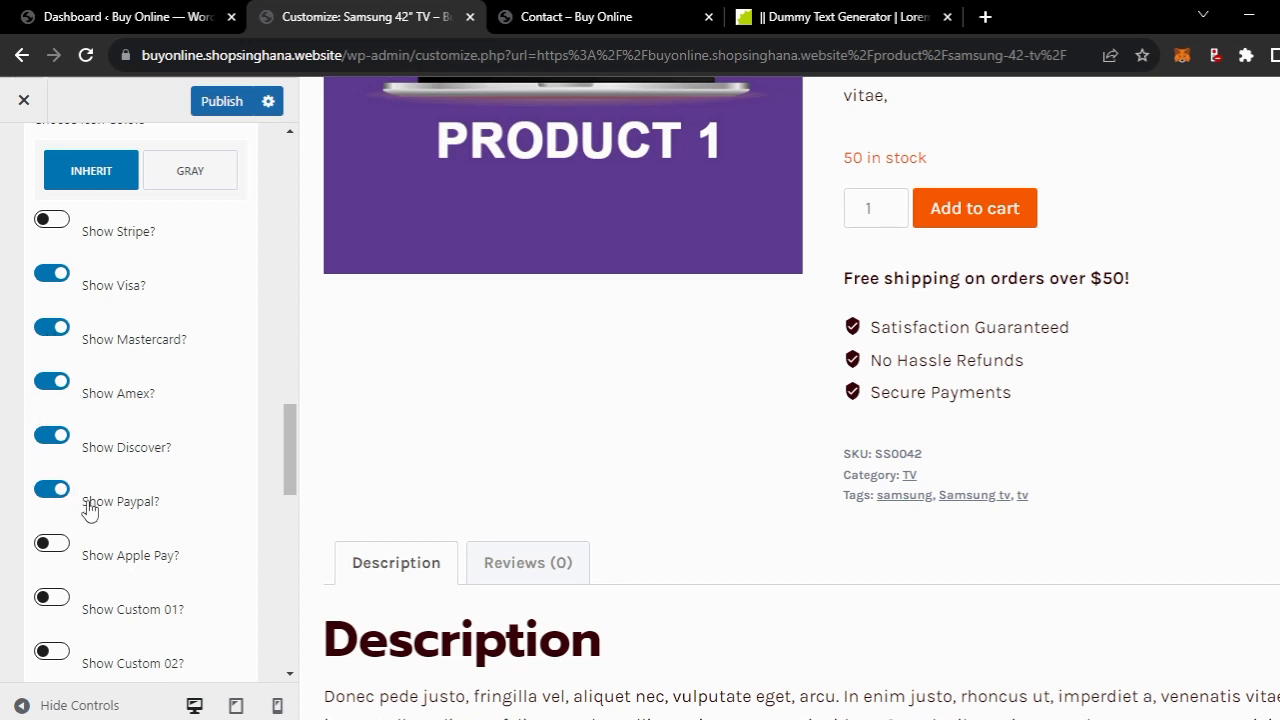
scroll(88, 508, up, 2)
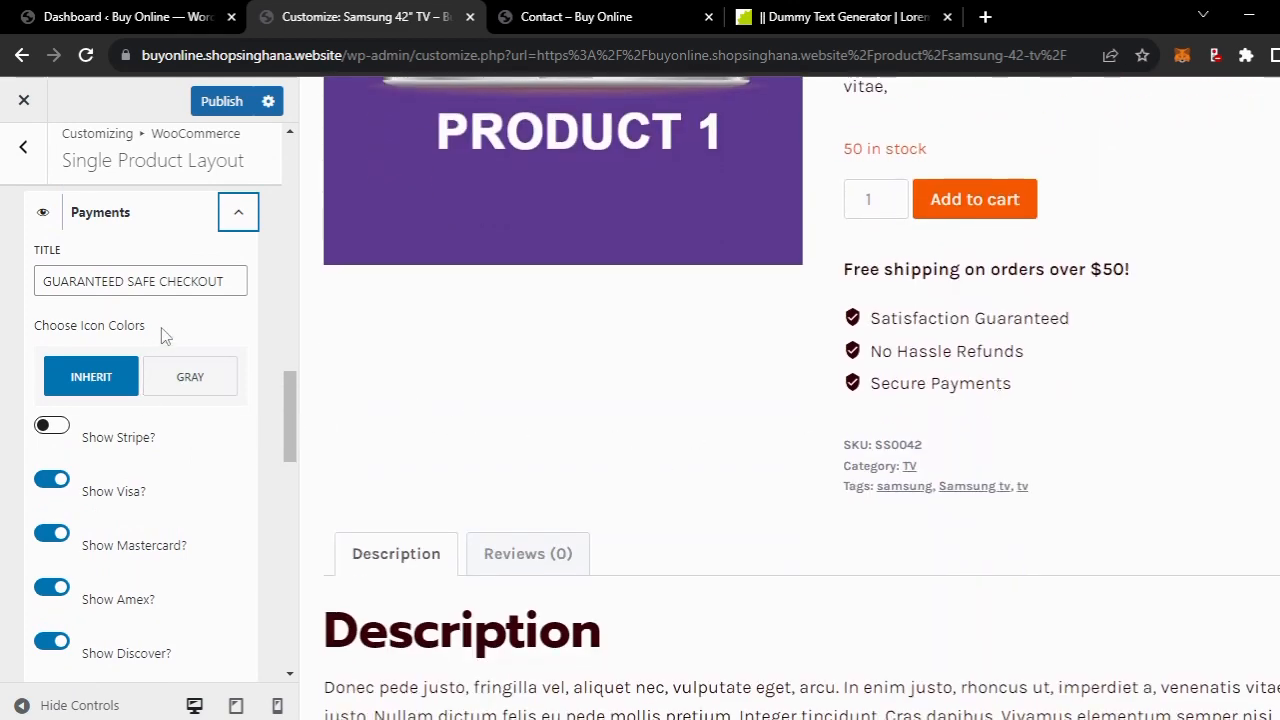
scroll(165, 337, down, 1)
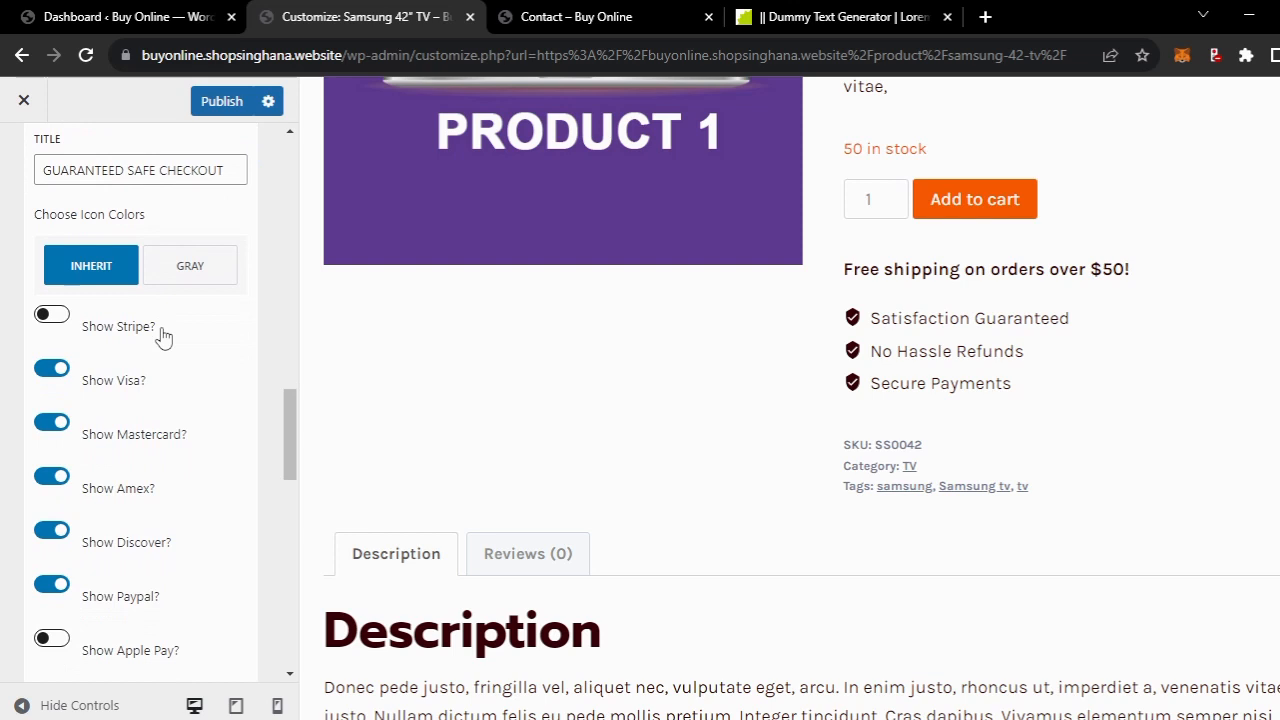
scroll(165, 337, up, 1)
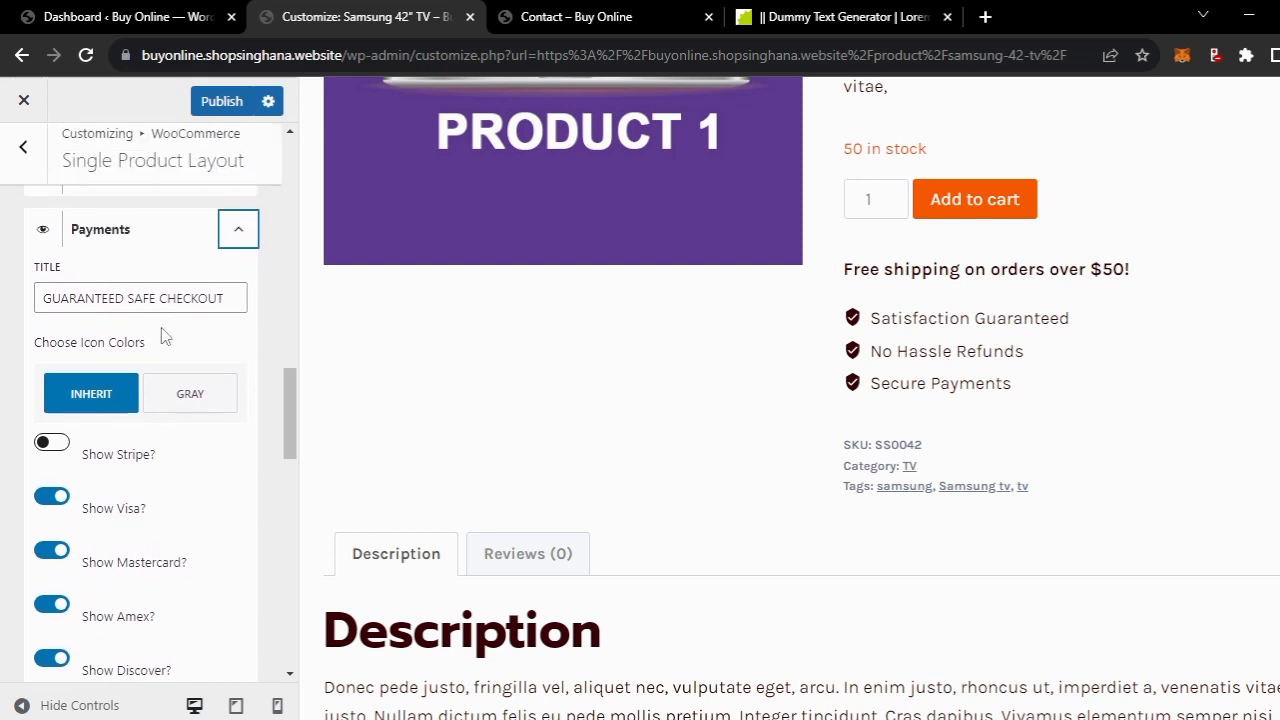
click(182, 400)
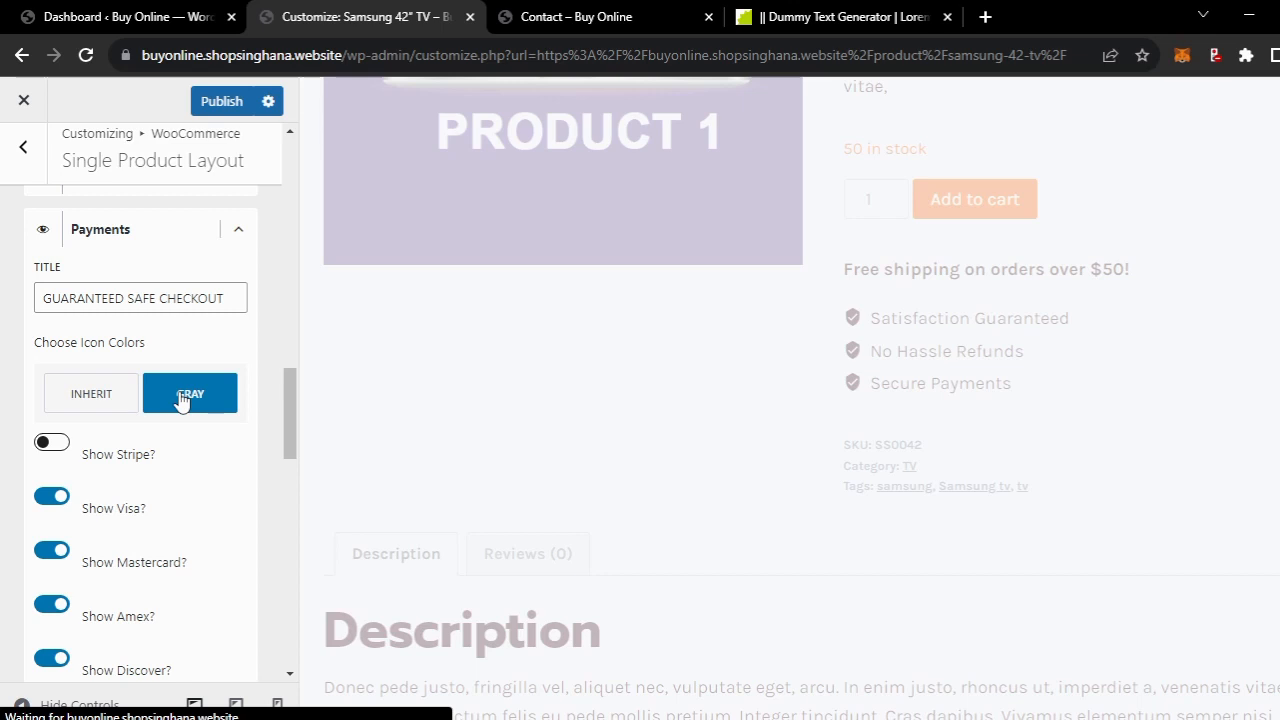
scroll(178, 400, down, 4)
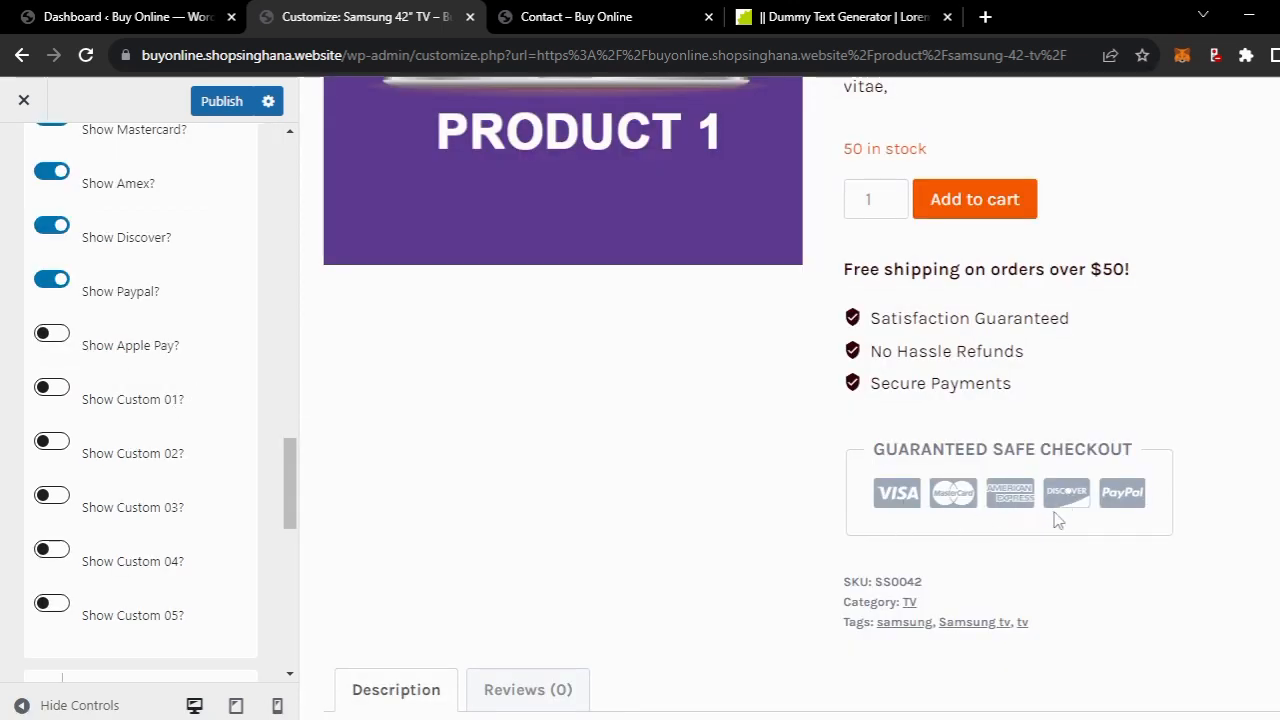
scroll(204, 397, up, 3)
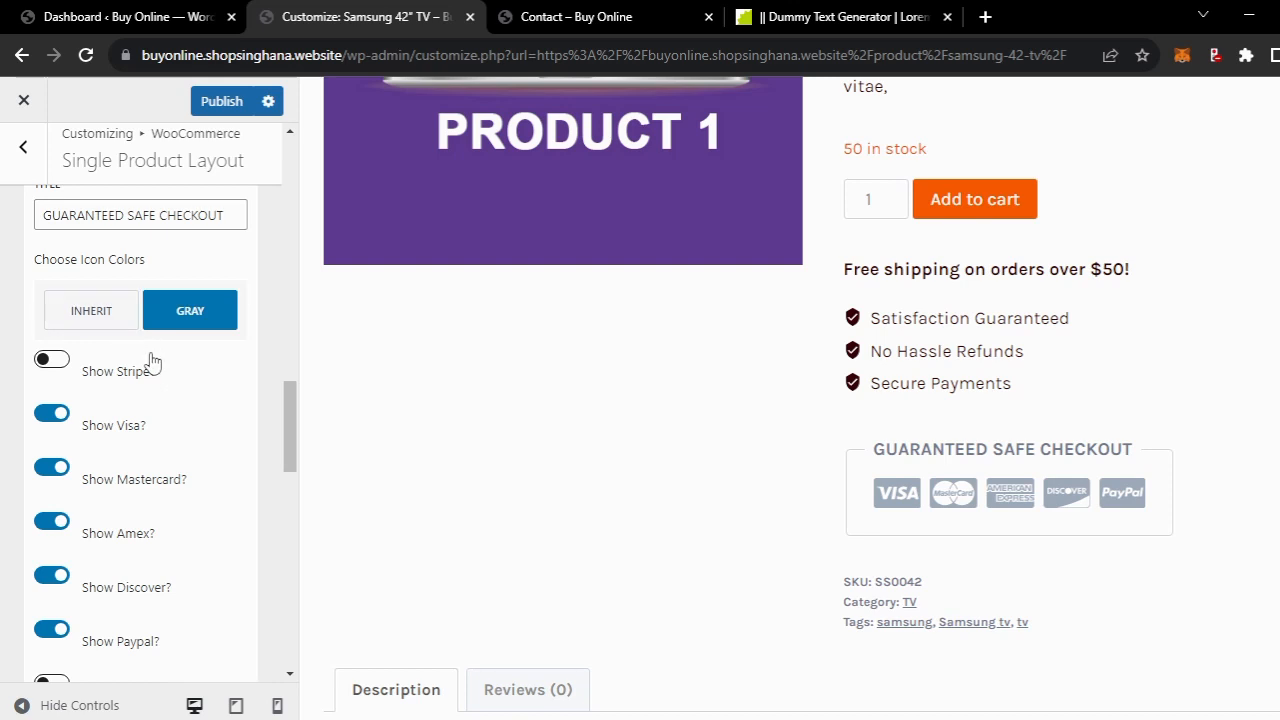
click(90, 310)
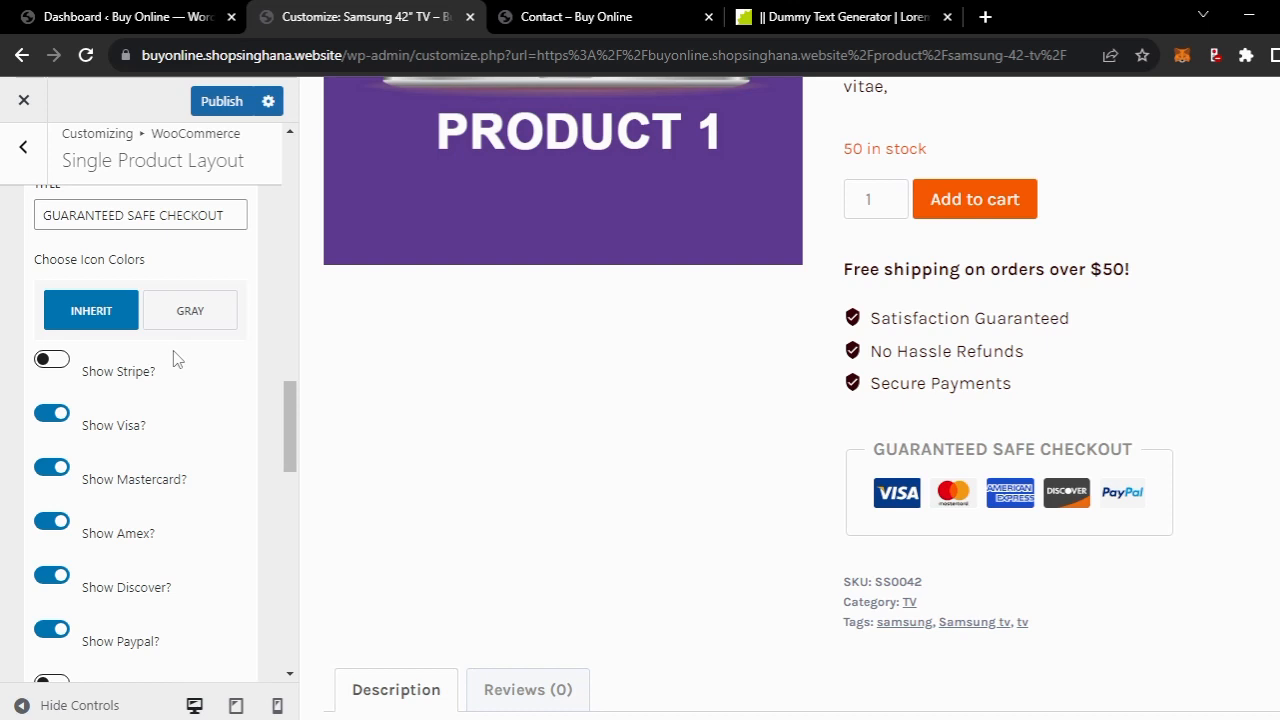
- Show the Stripe and Apple Pay icons in the Payments element, and hide the Amex and Discover icons
click(58, 364)
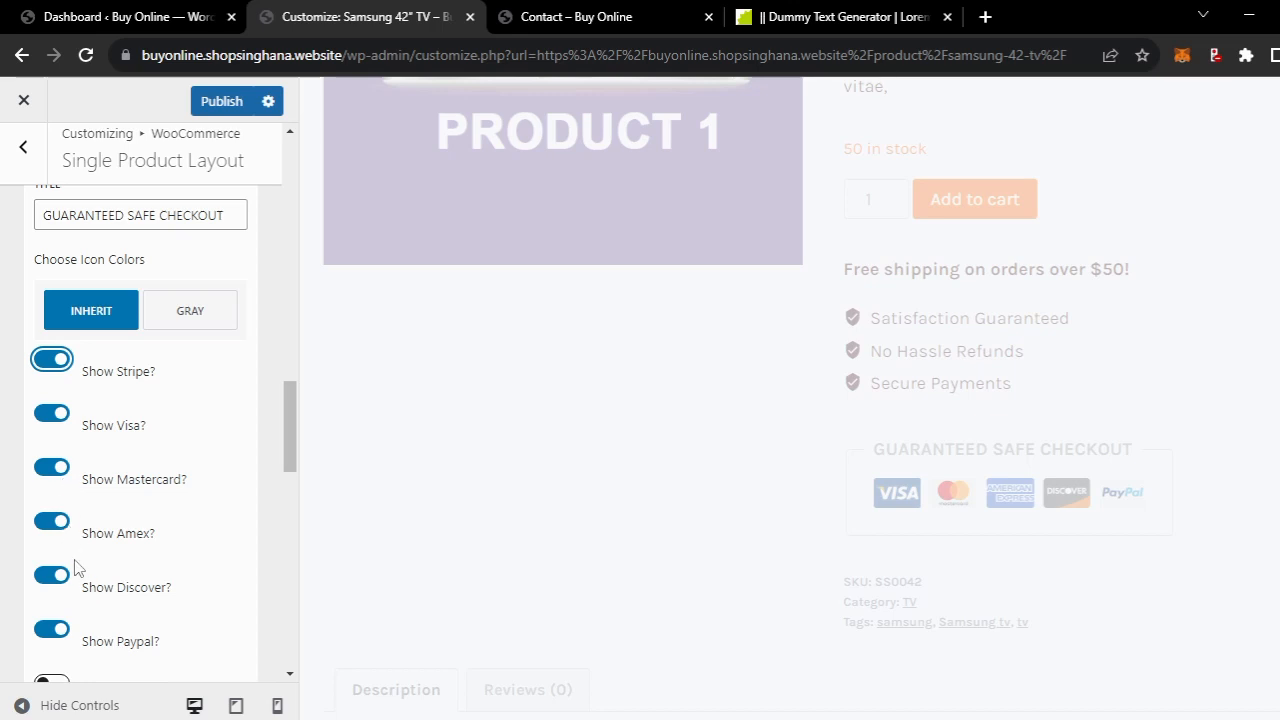
click(52, 524)
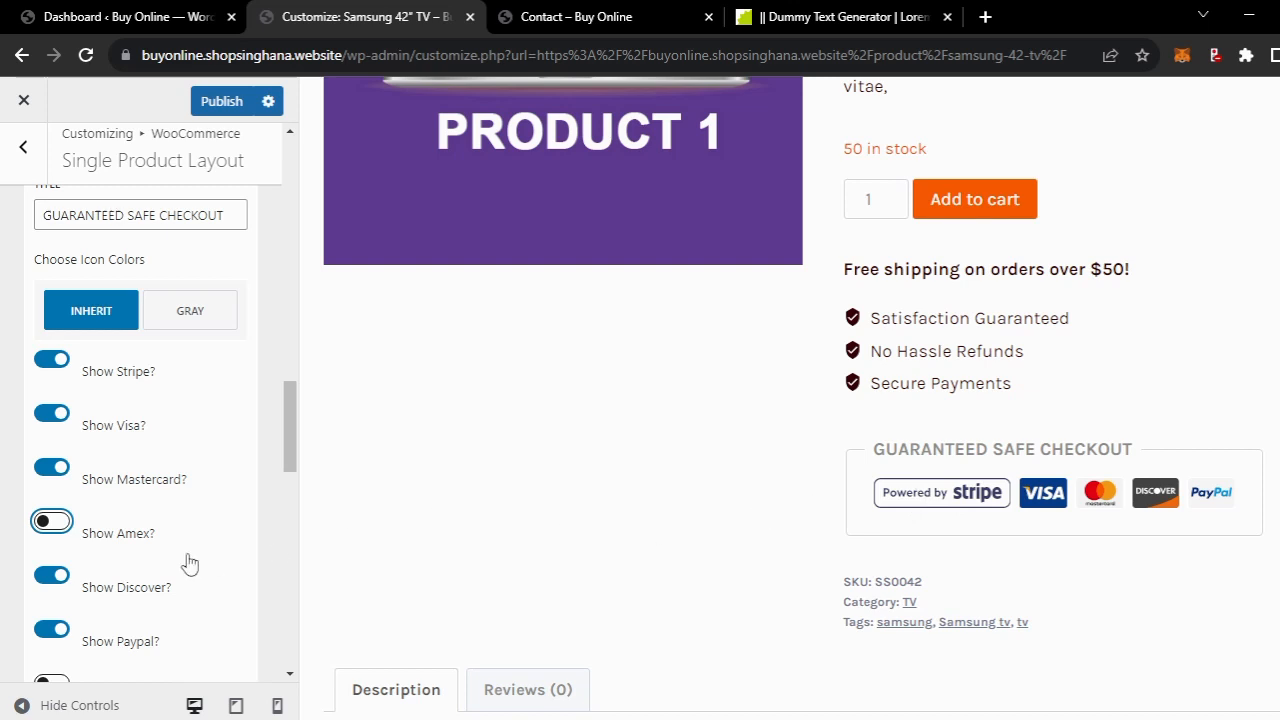
scroll(190, 563, down, 3)
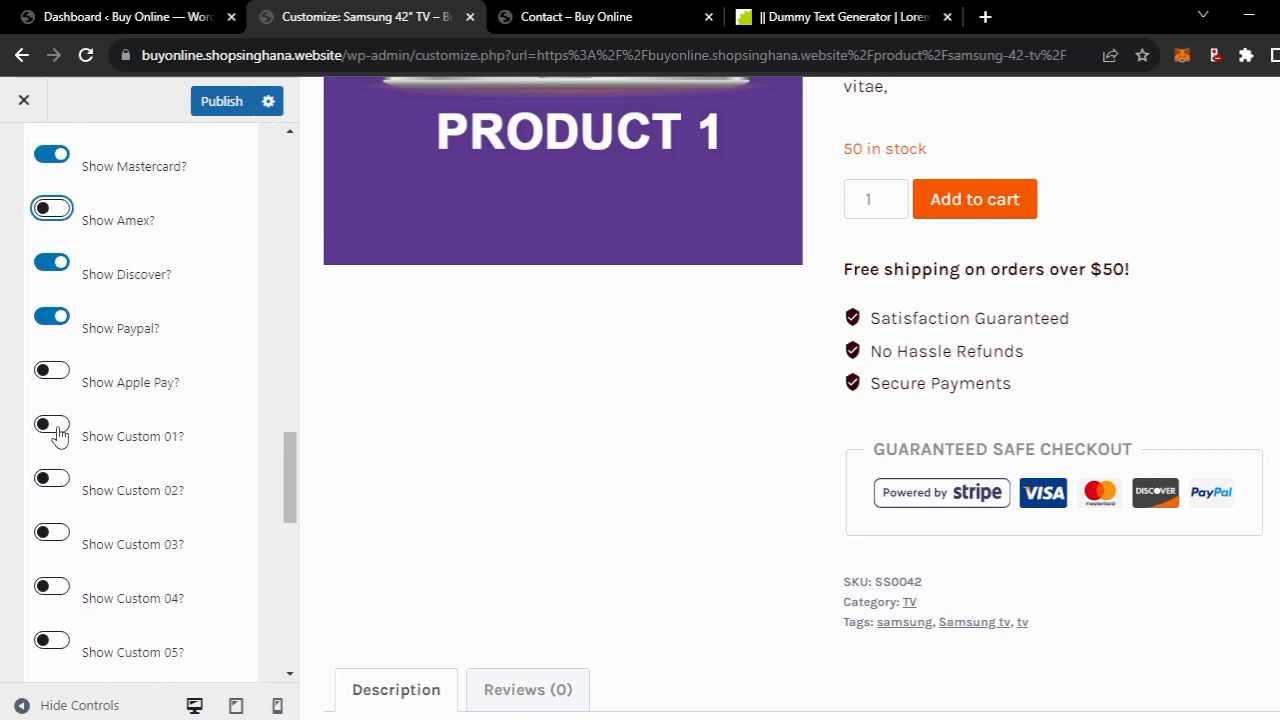
click(58, 375)
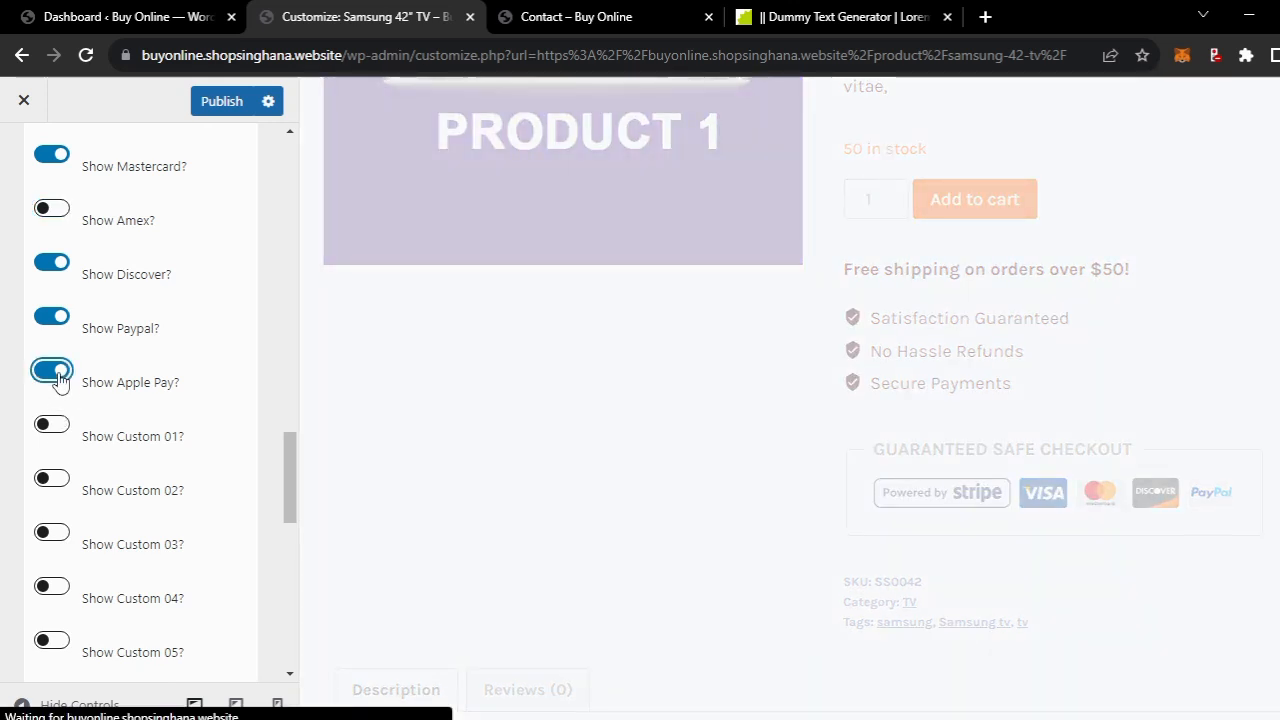
click(47, 264)
click(47, 264)
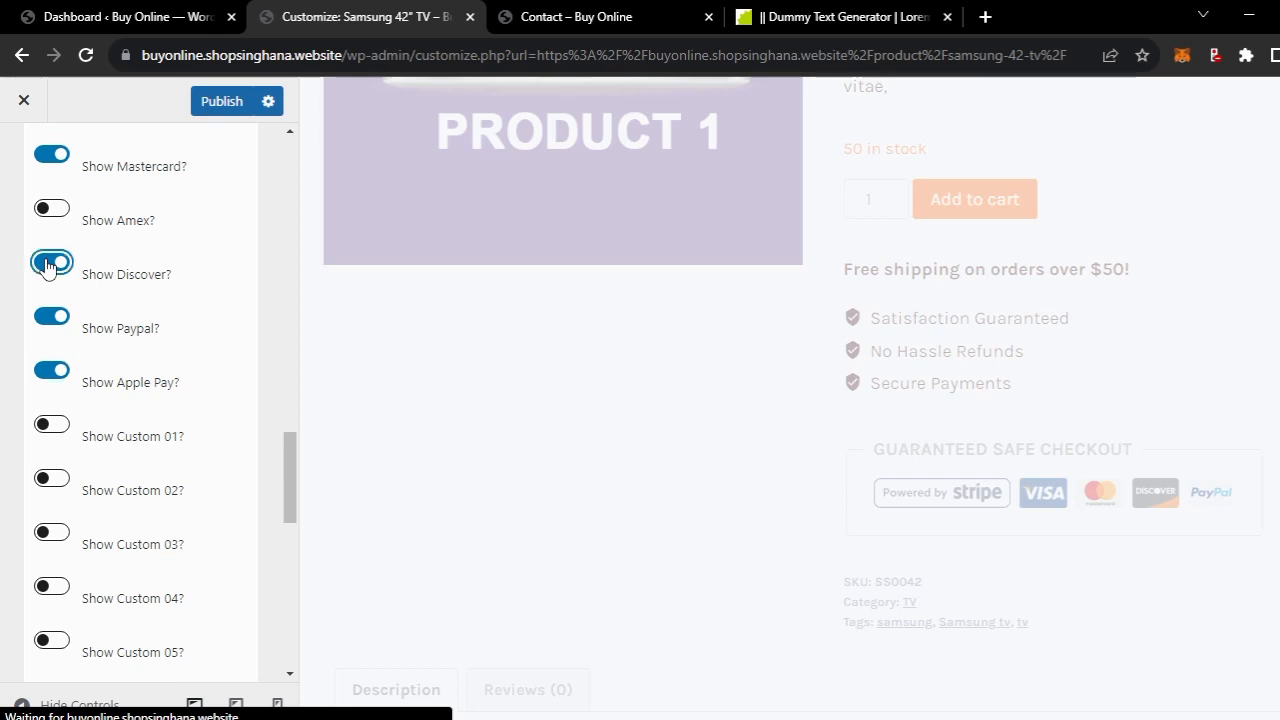
click(47, 264)
scroll(147, 306, up, 2)
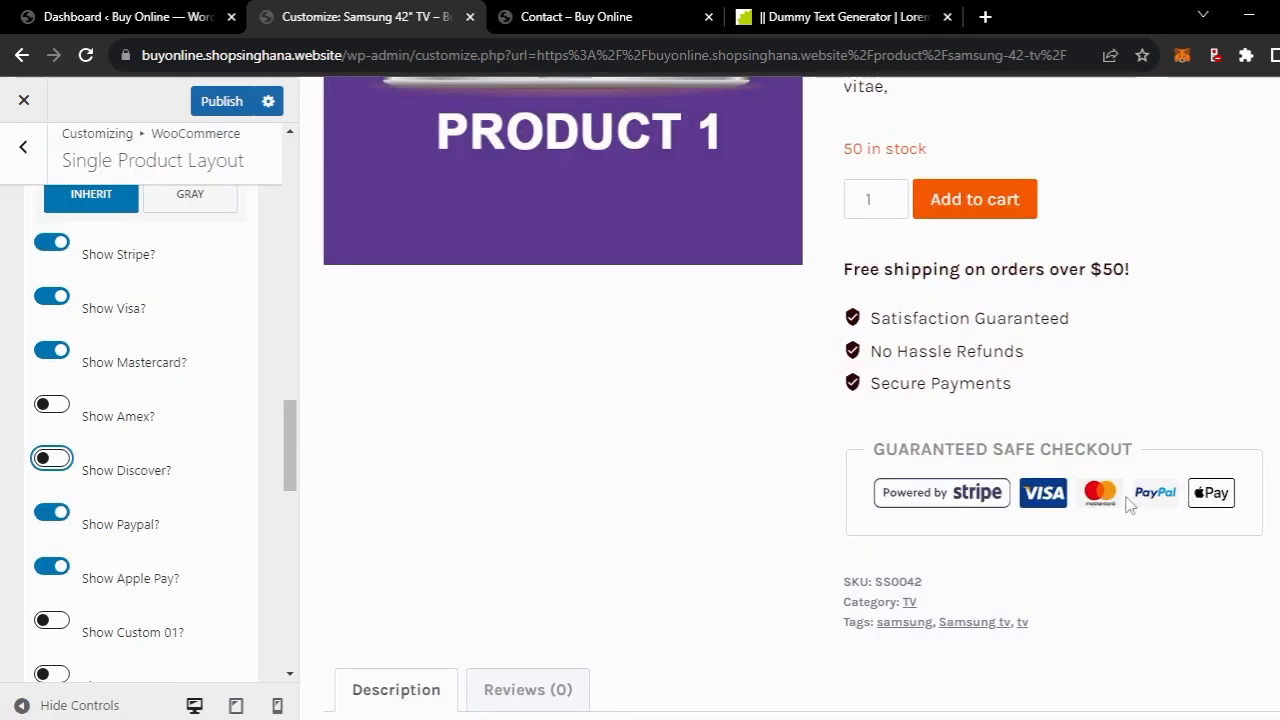
- Switch the Custom 01 payment icon on to view its image option, and switch it back off
scroll(168, 590, down, 3)
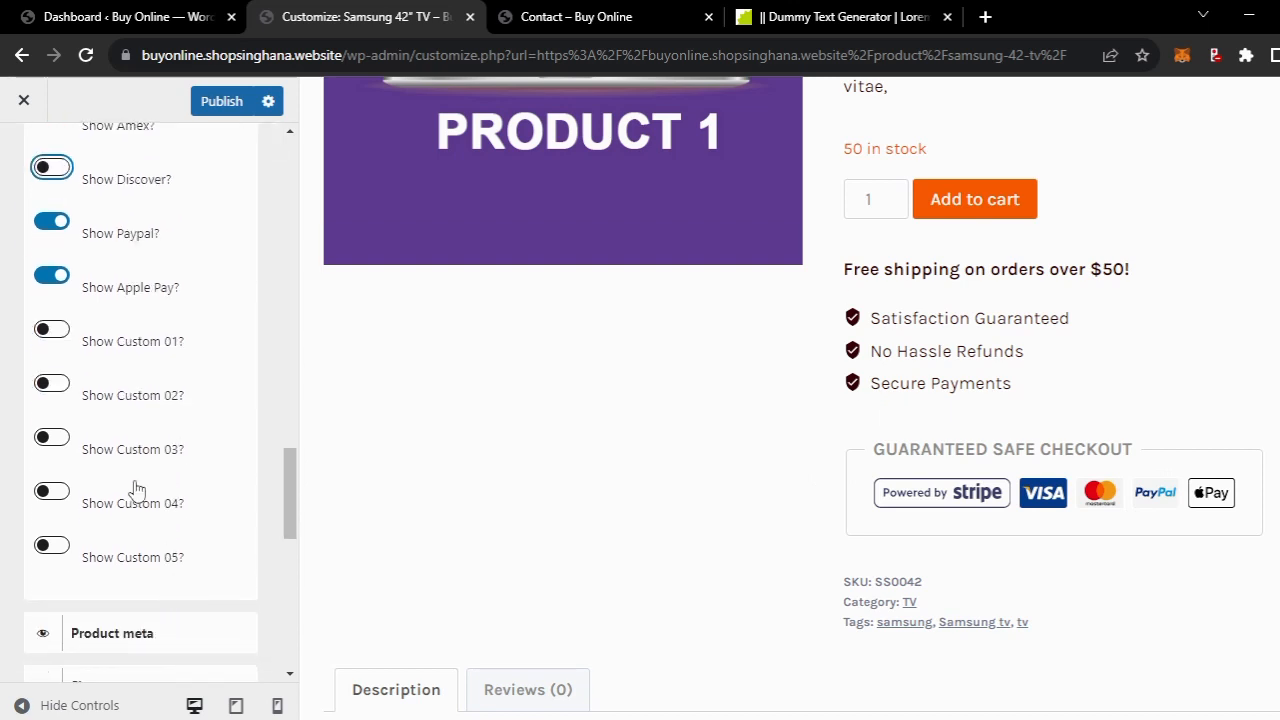
scroll(134, 486, down, 1)
scroll(126, 457, up, 1)
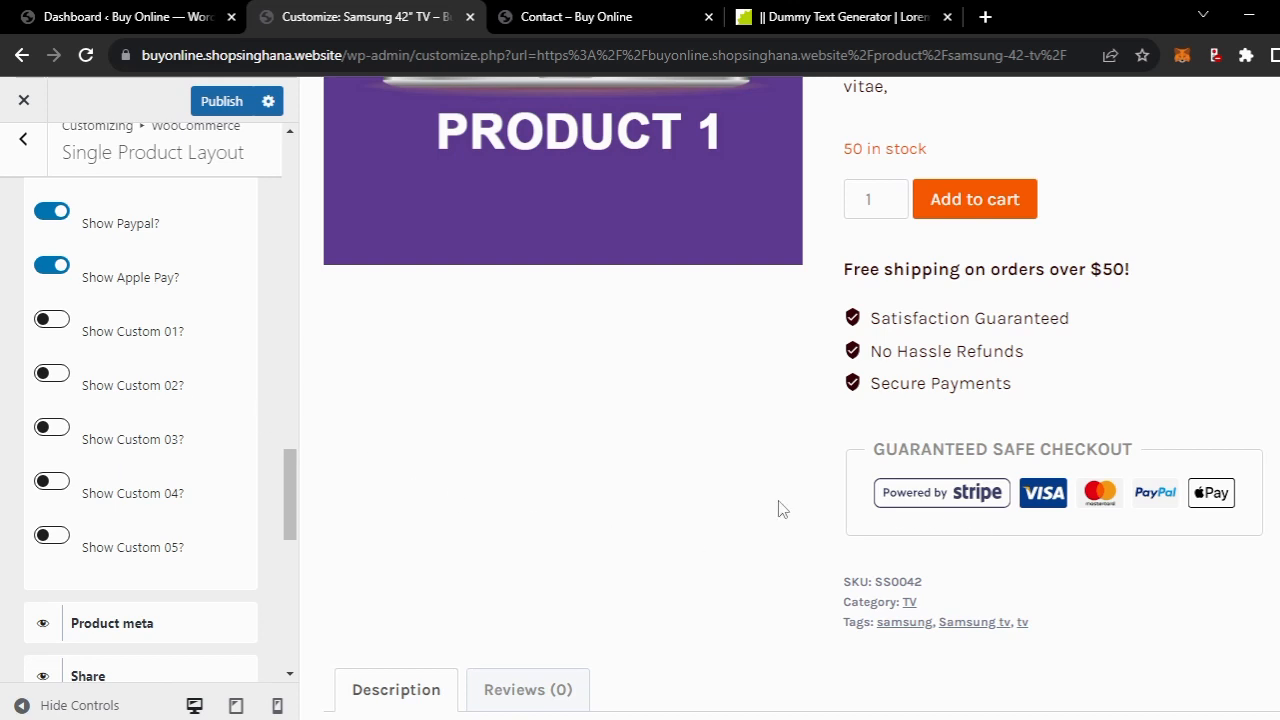
click(52, 320)
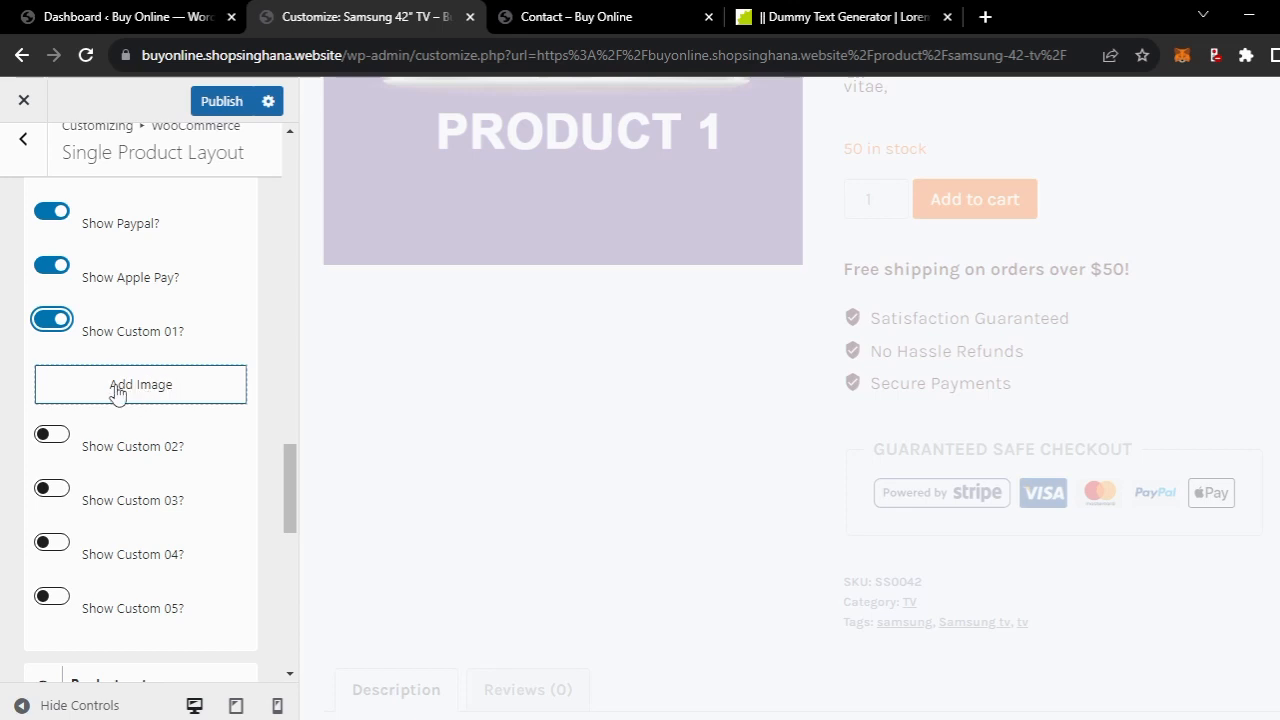
click(52, 320)
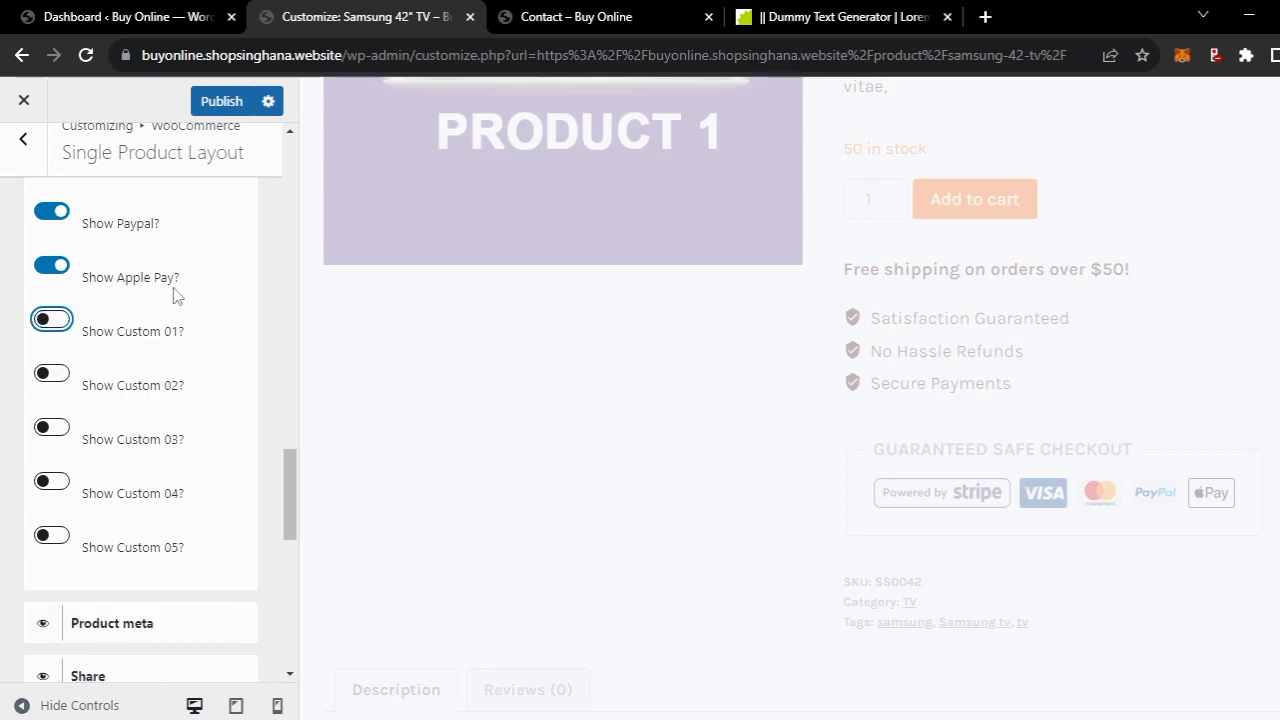
scroll(173, 288, up, 15)
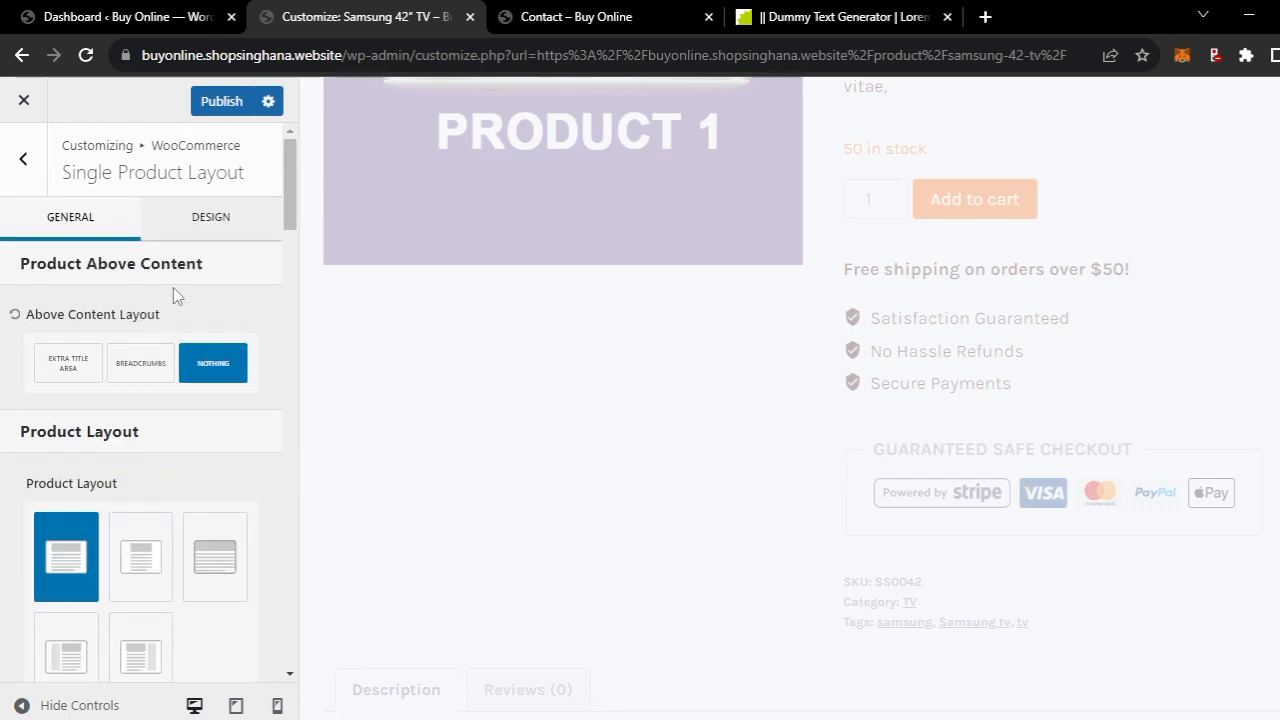
- Hide the Product meta element in the Single Product Layout elements
scroll(173, 288, down, 15)
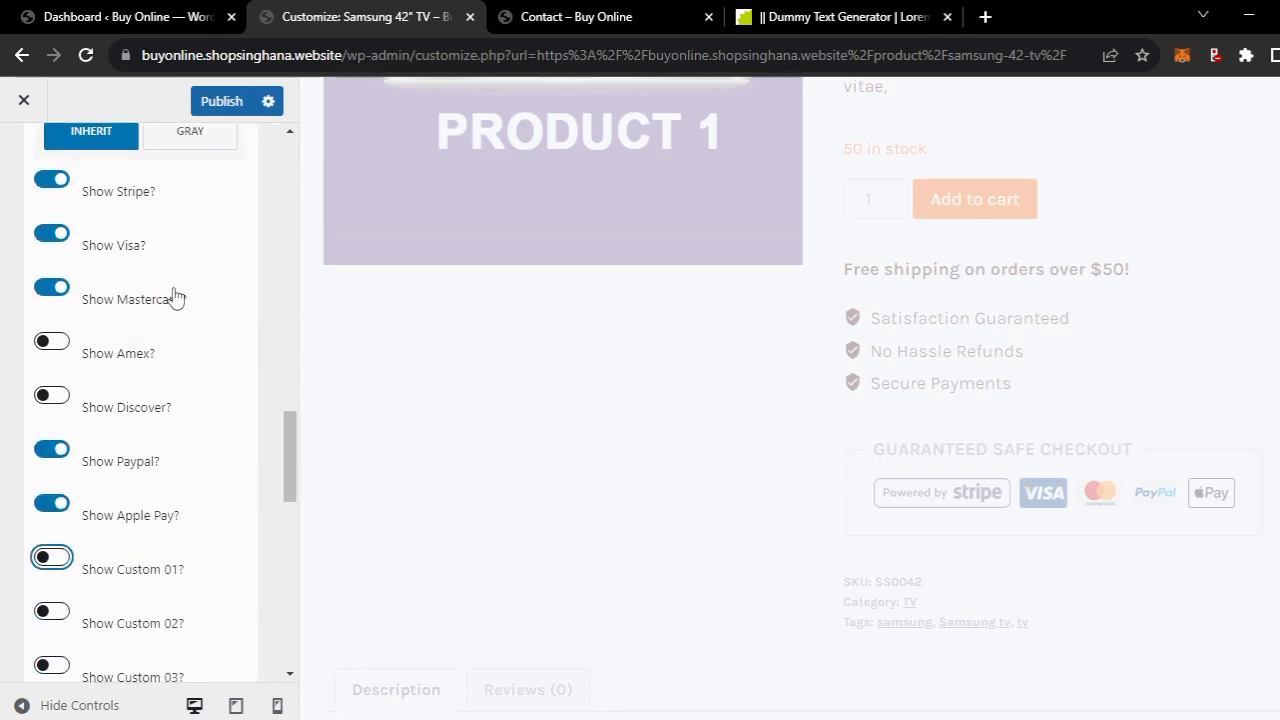
scroll(174, 295, down, 5)
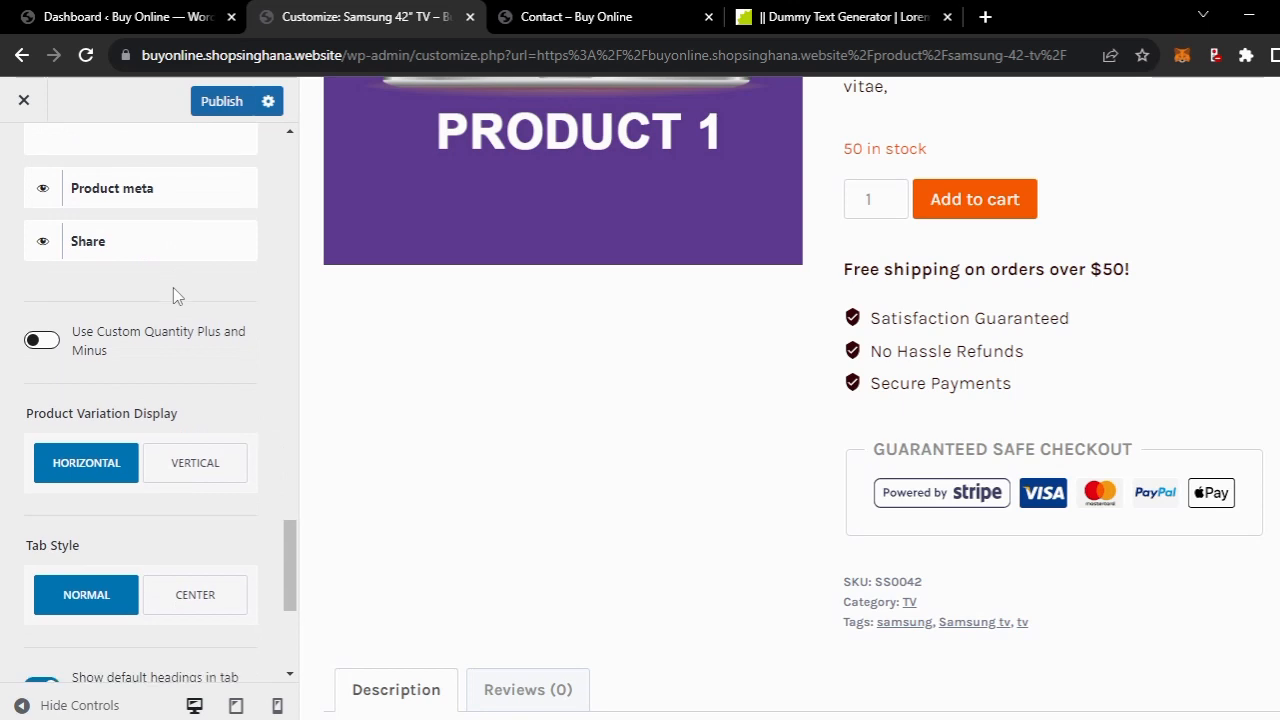
scroll(173, 292, up, 1)
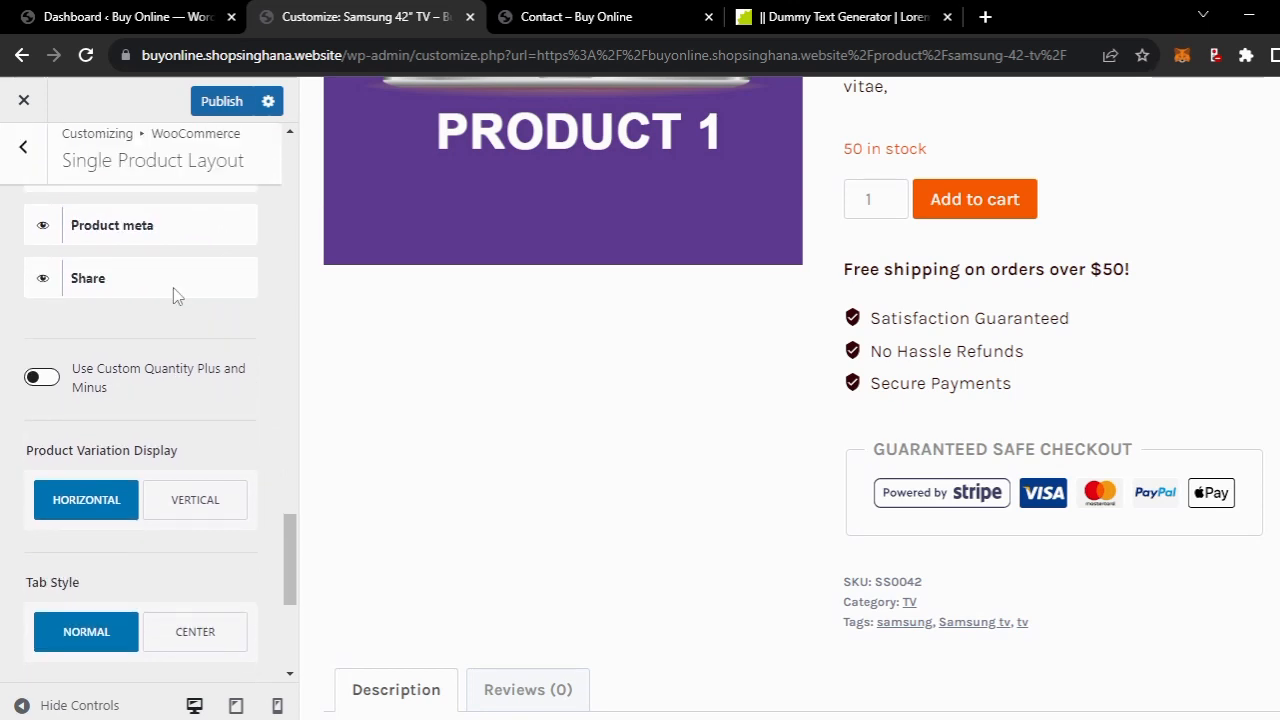
click(43, 229)
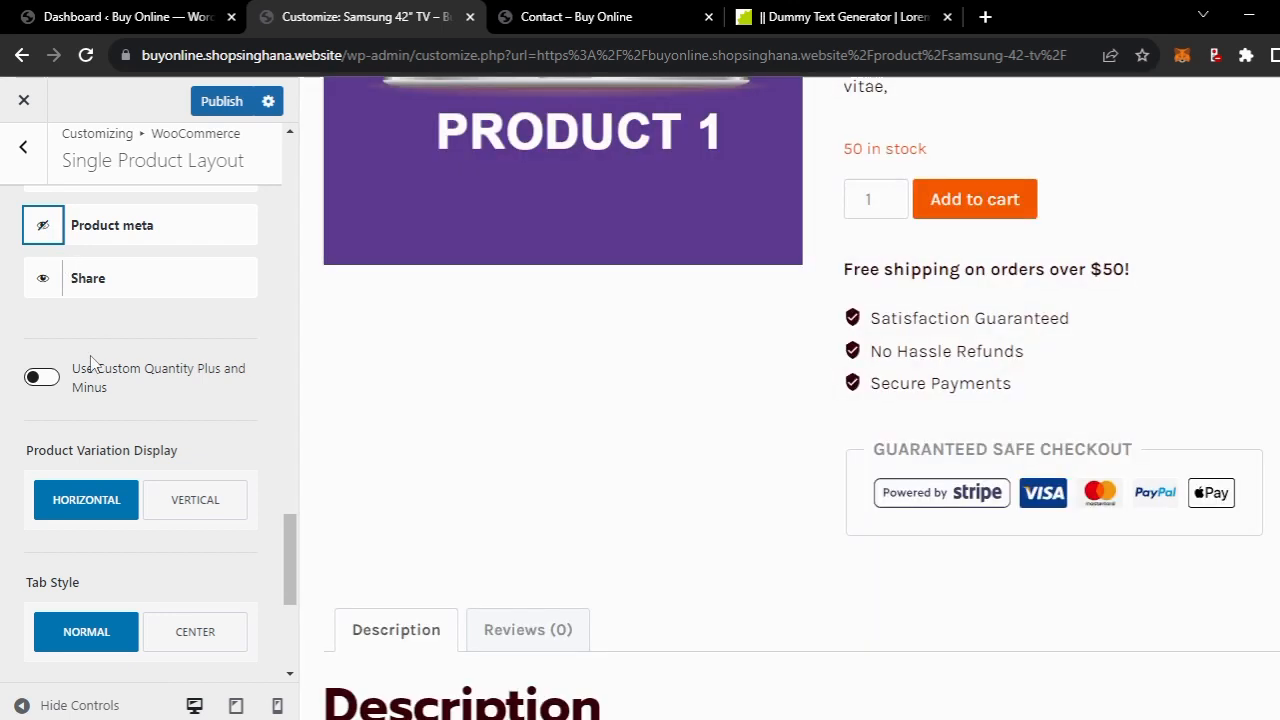
- Compare the Normal and Center tab styles for the single product page, and set Tab Style to Center
scroll(90, 355, down, 1)
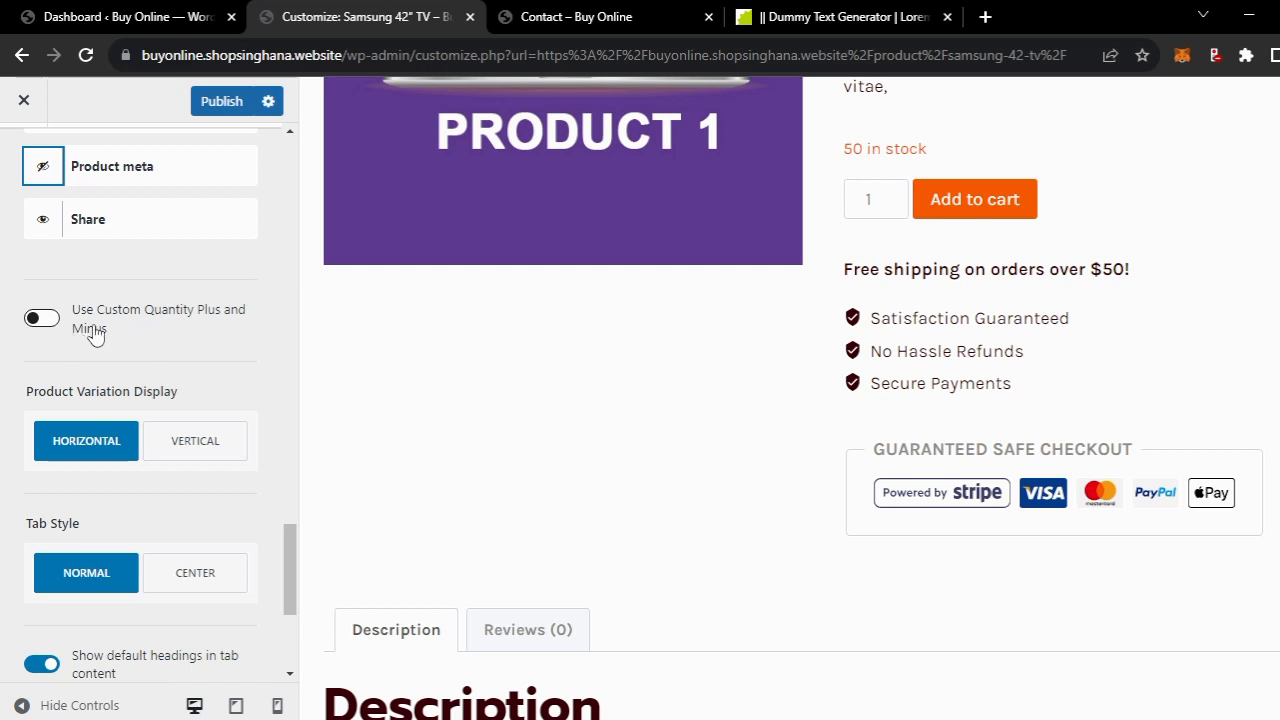
scroll(93, 330, down, 2)
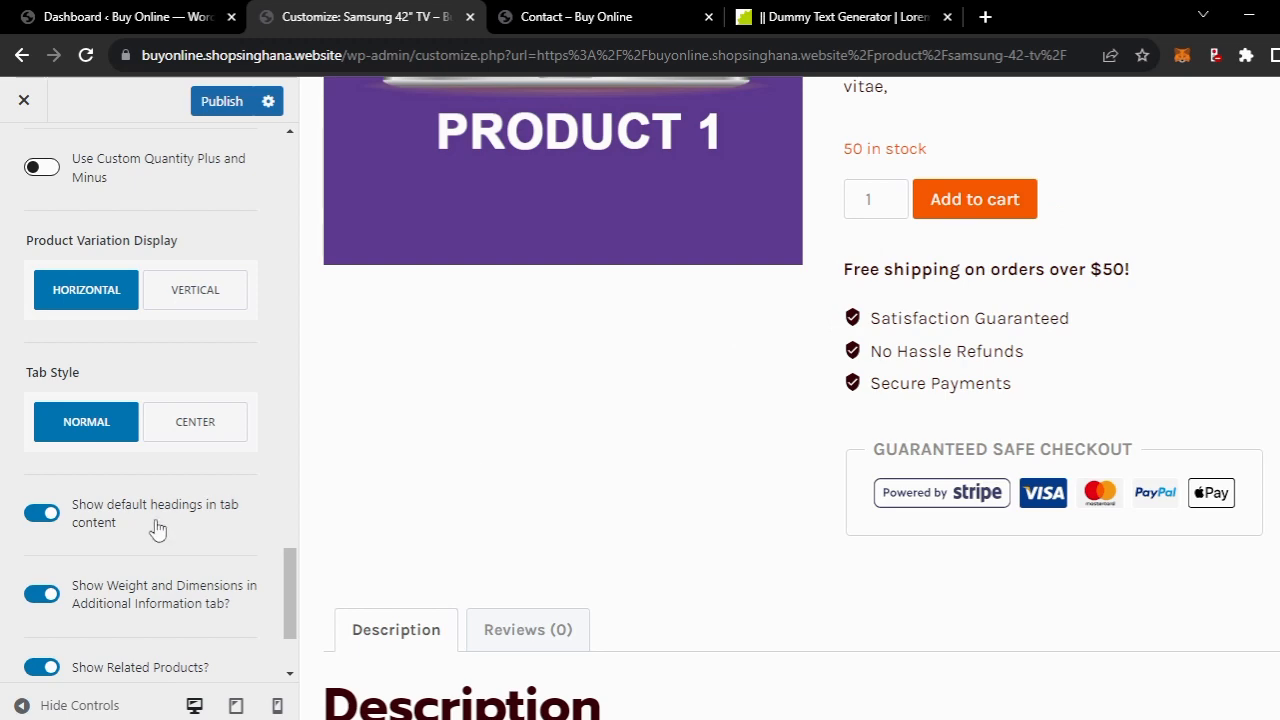
scroll(132, 532, down, 2)
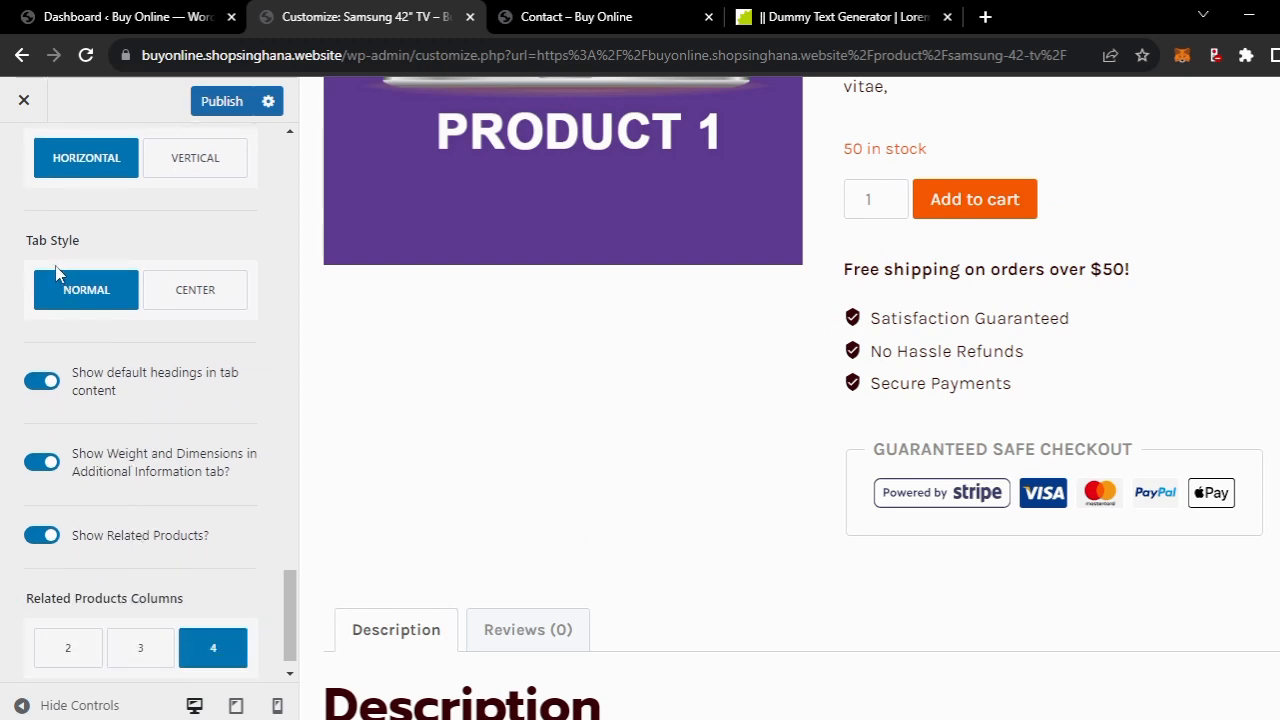
scroll(394, 477, down, 3)
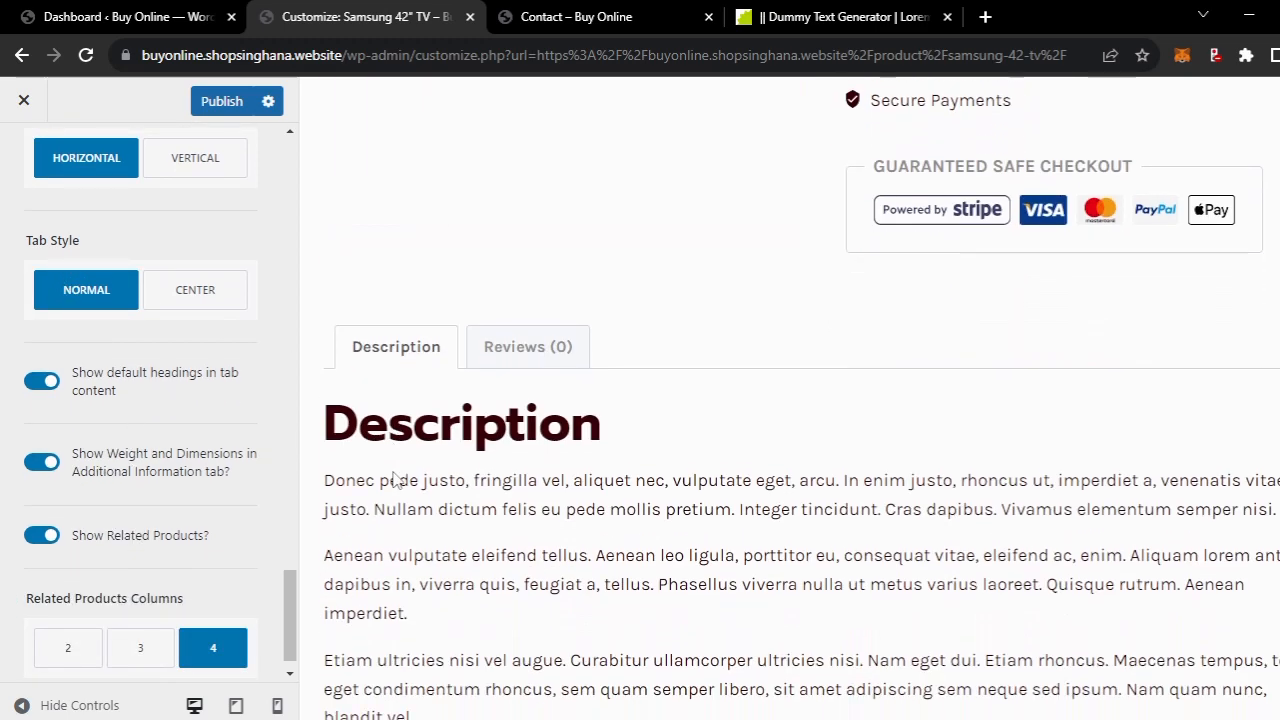
click(191, 297)
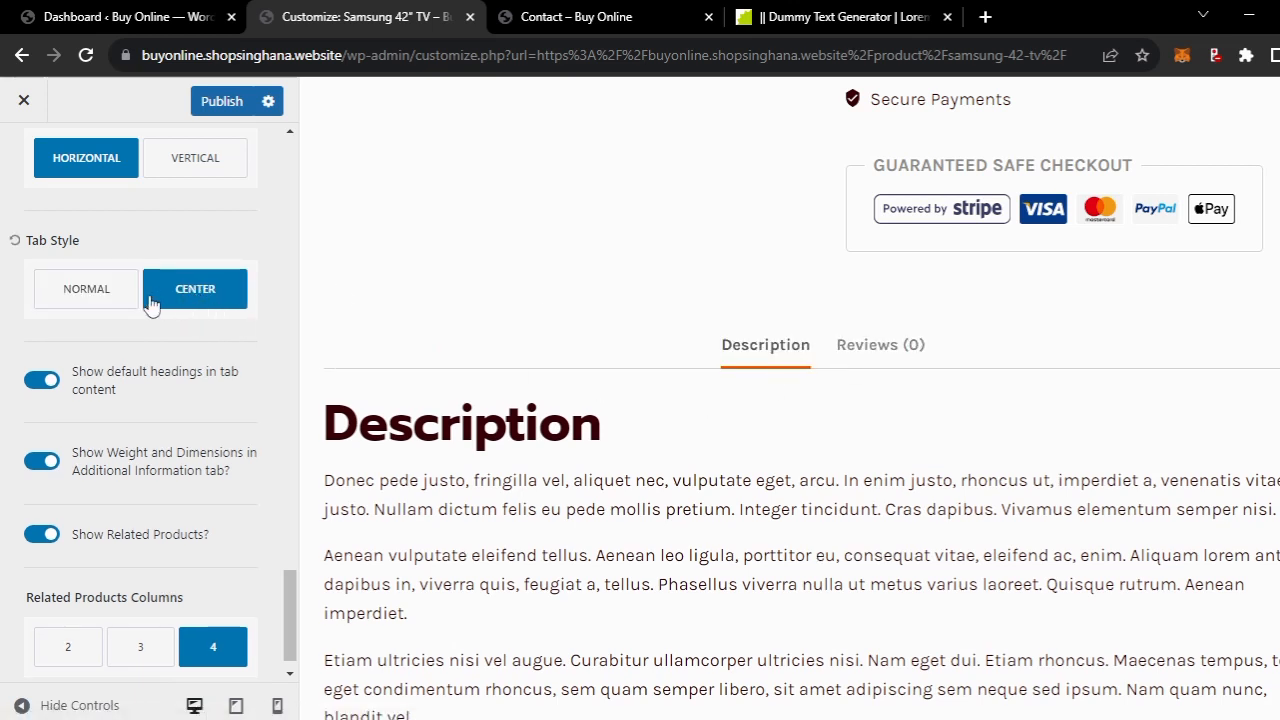
click(90, 295)
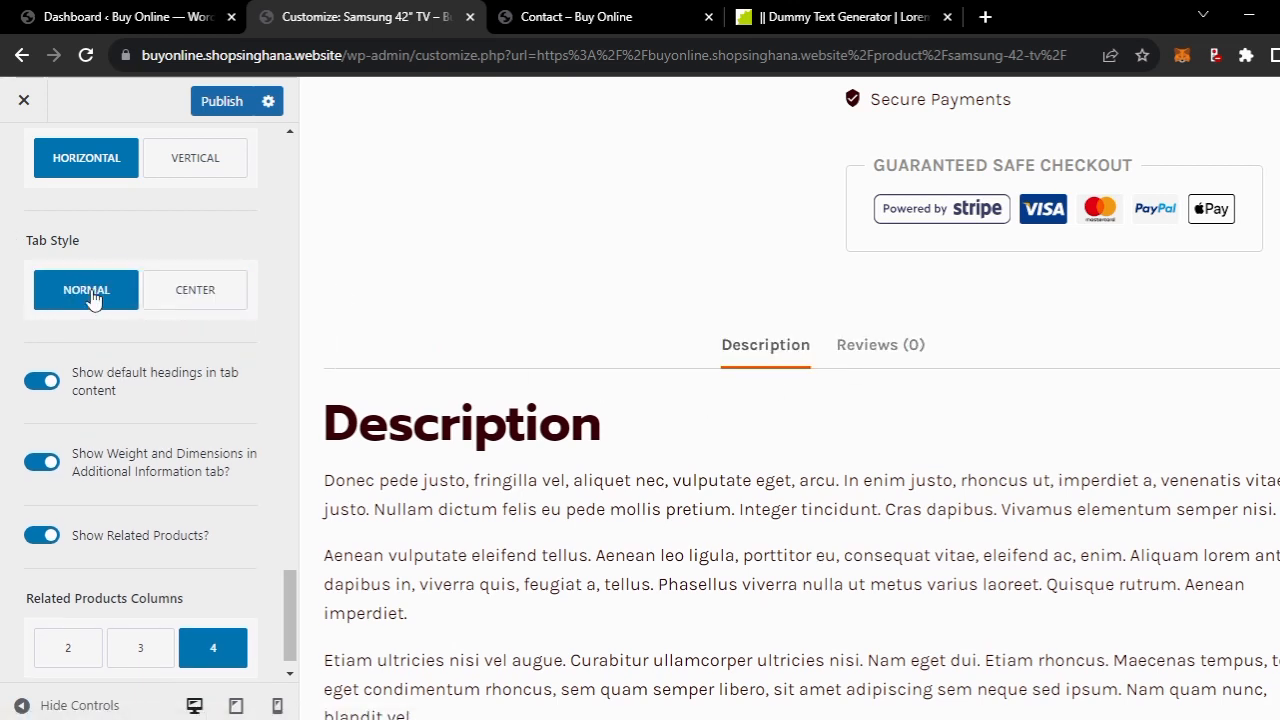
click(210, 289)
- Review the Single Product Layout design options for category and title fonts and for site and content backgrounds against the product preview
scroll(172, 416, down, 1)
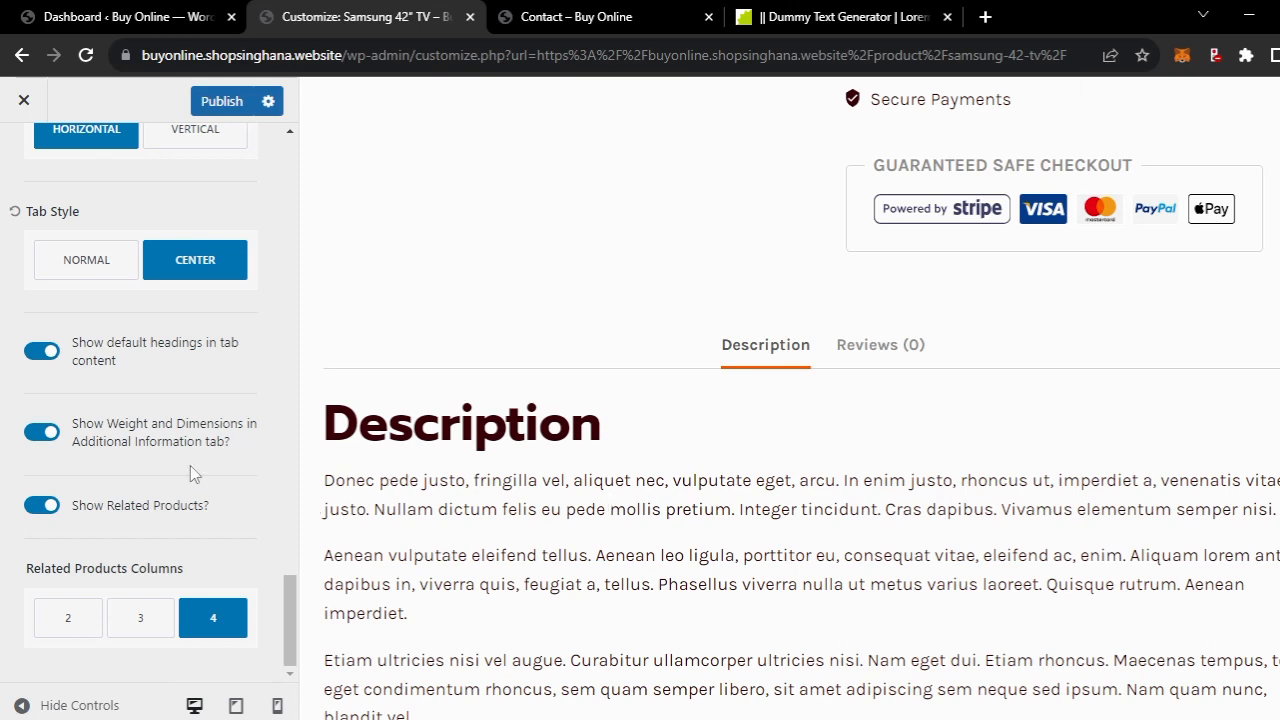
scroll(190, 465, up, 15)
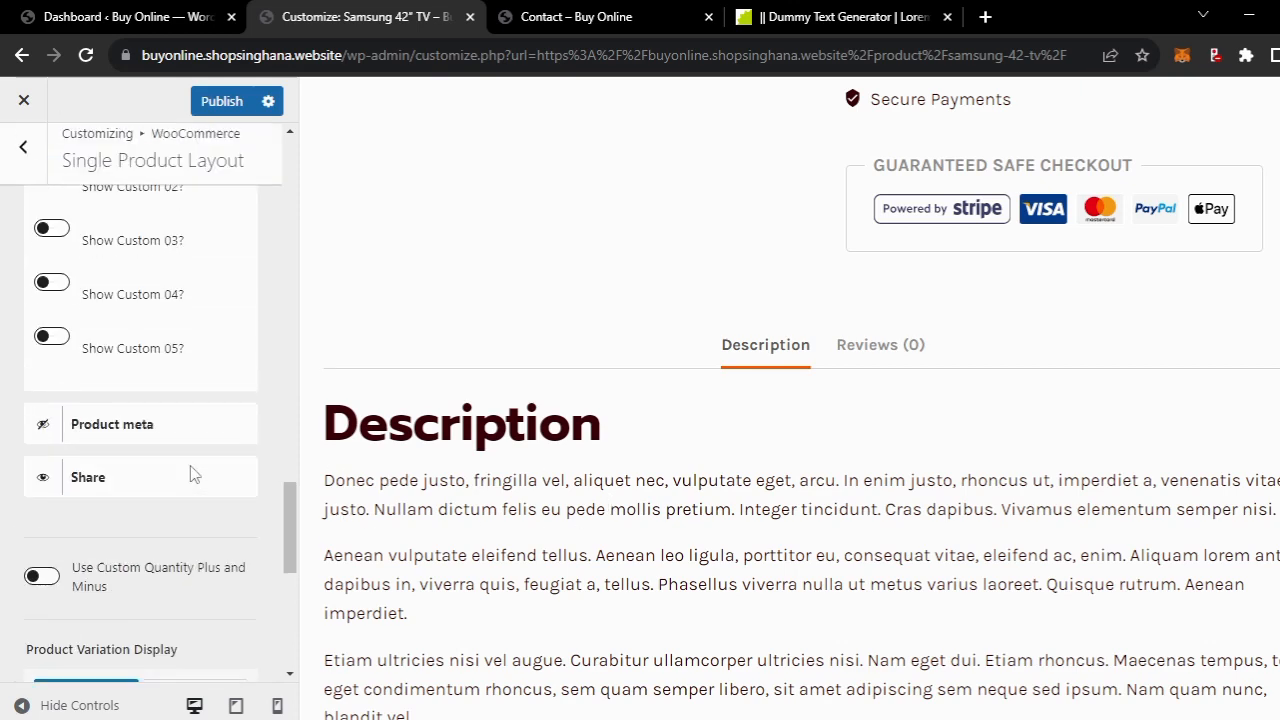
scroll(193, 474, up, 8)
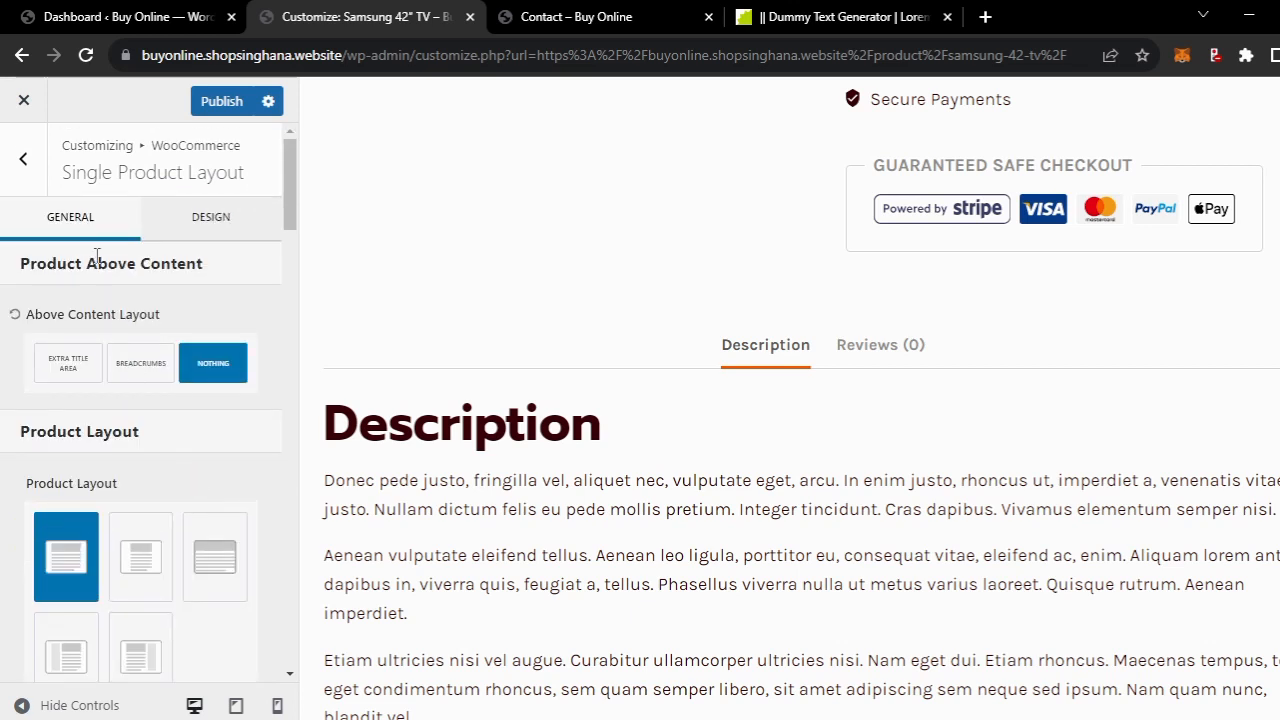
click(214, 216)
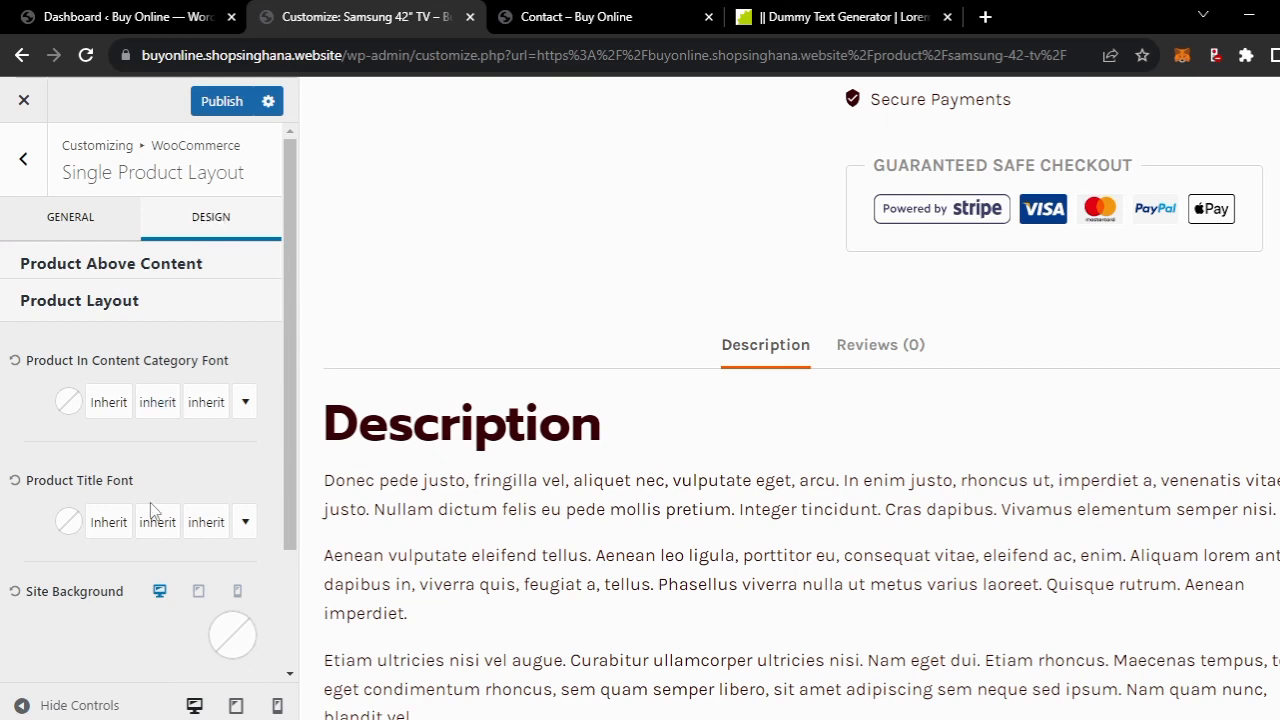
scroll(150, 508, down, 2)
scroll(150, 502, up, 2)
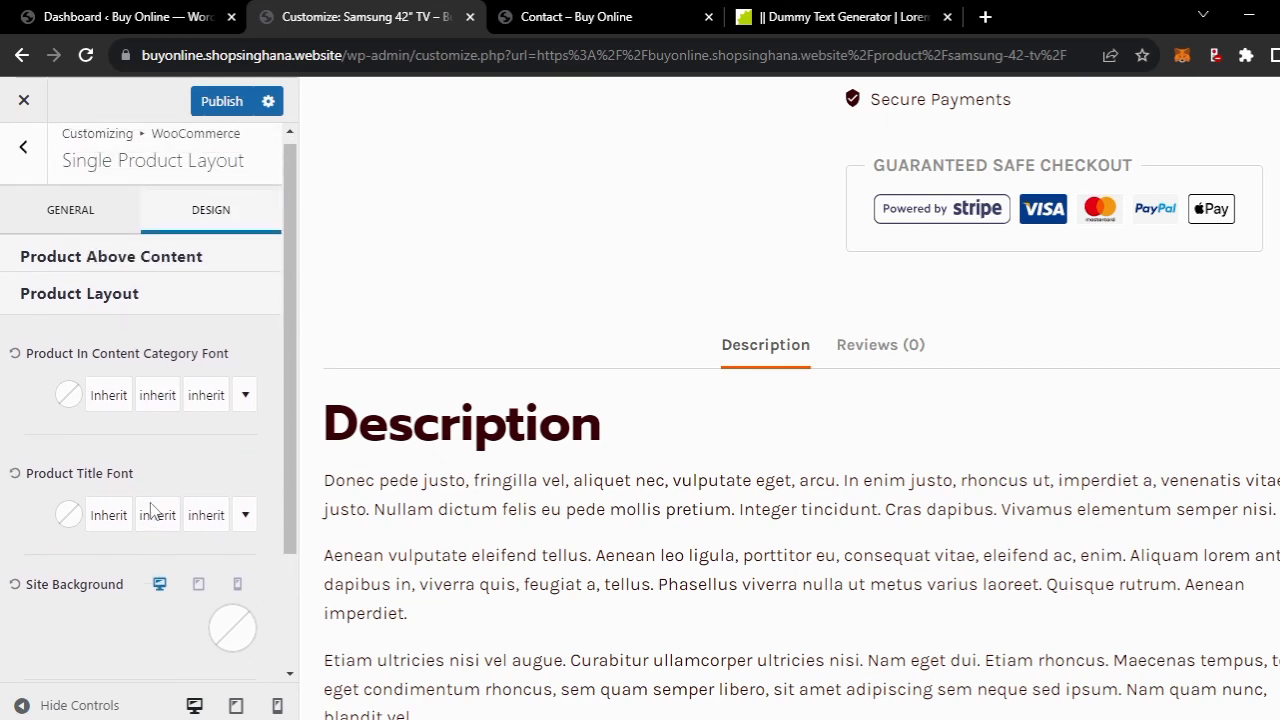
scroll(675, 383, up, 5)
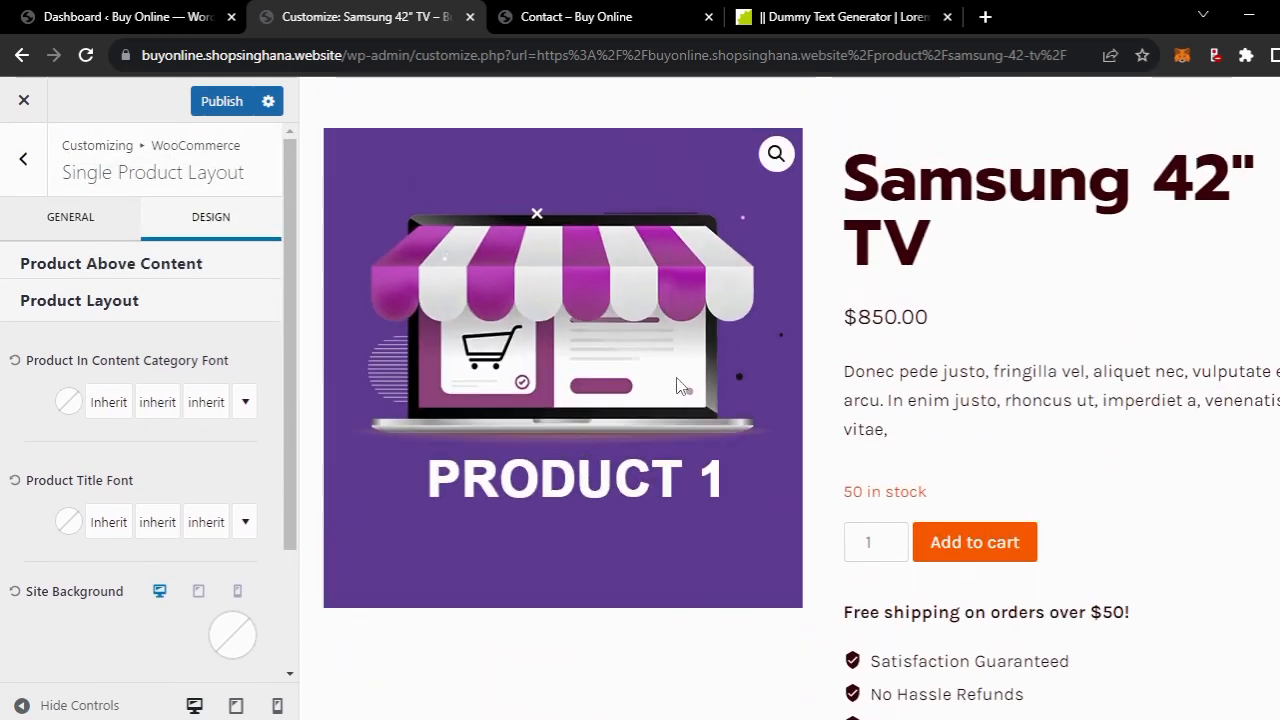
scroll(678, 385, down, 3)
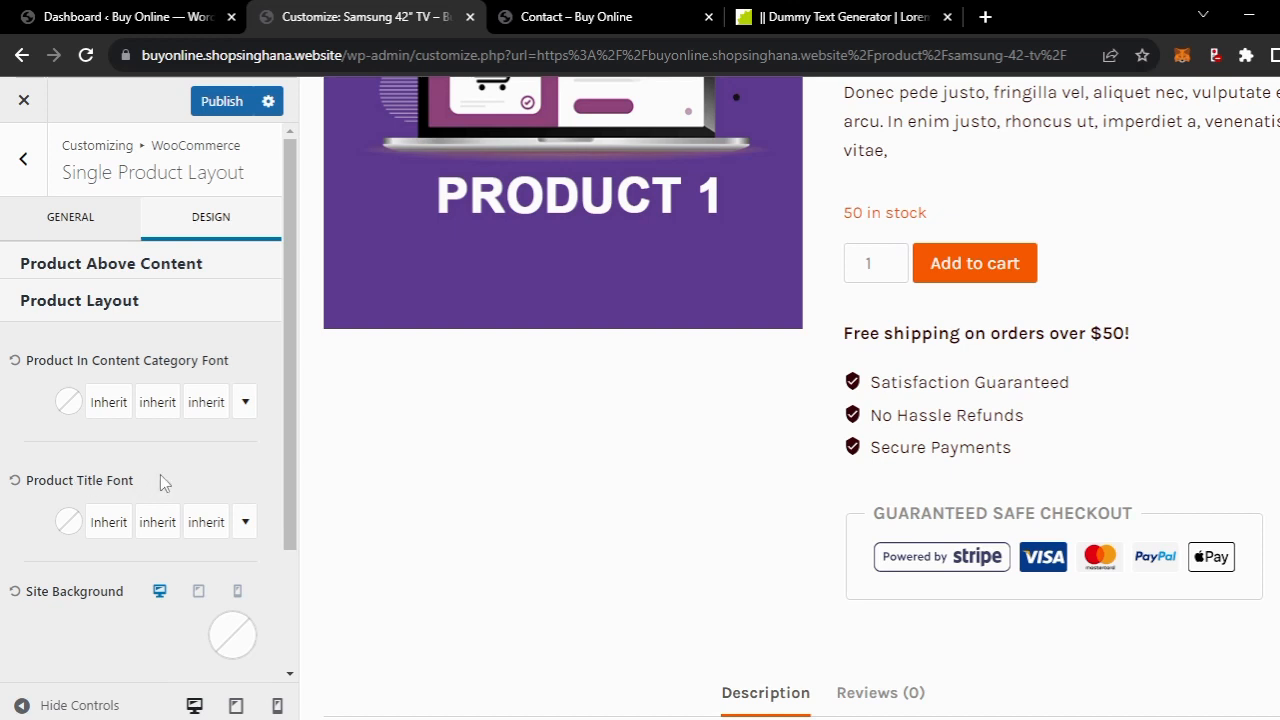
scroll(181, 474, down, 2)
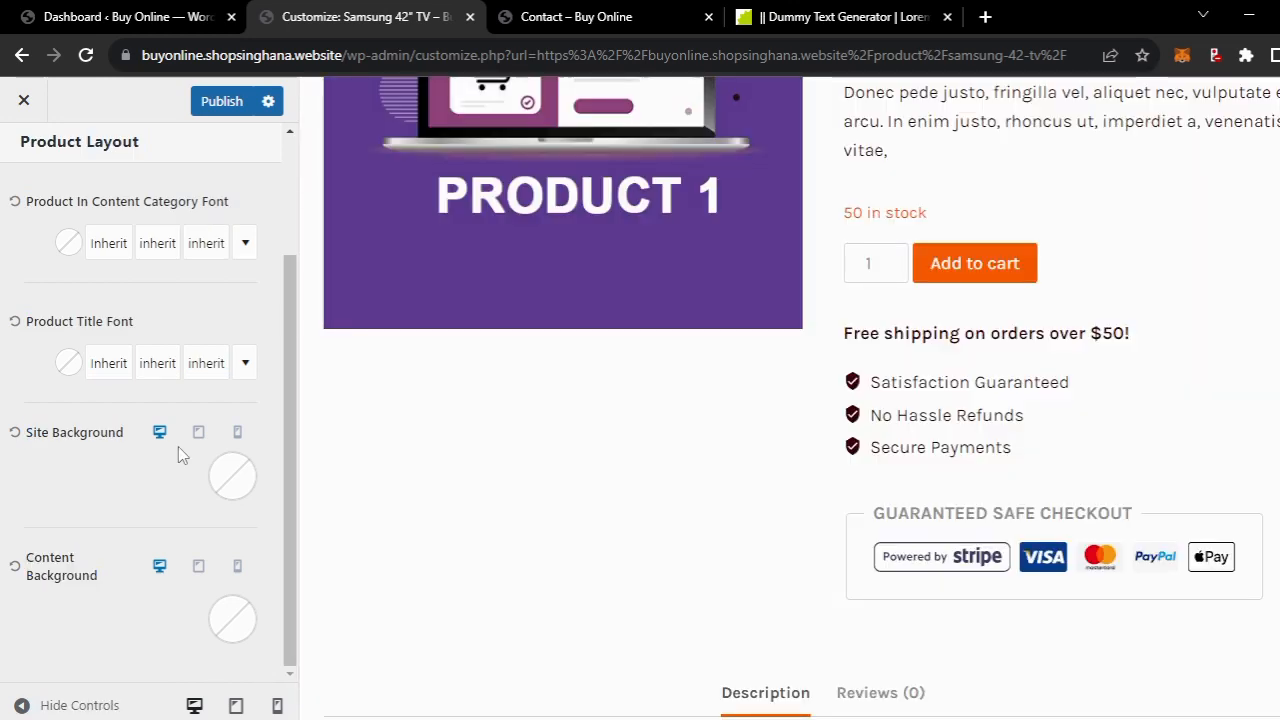
scroll(178, 446, up, 2)
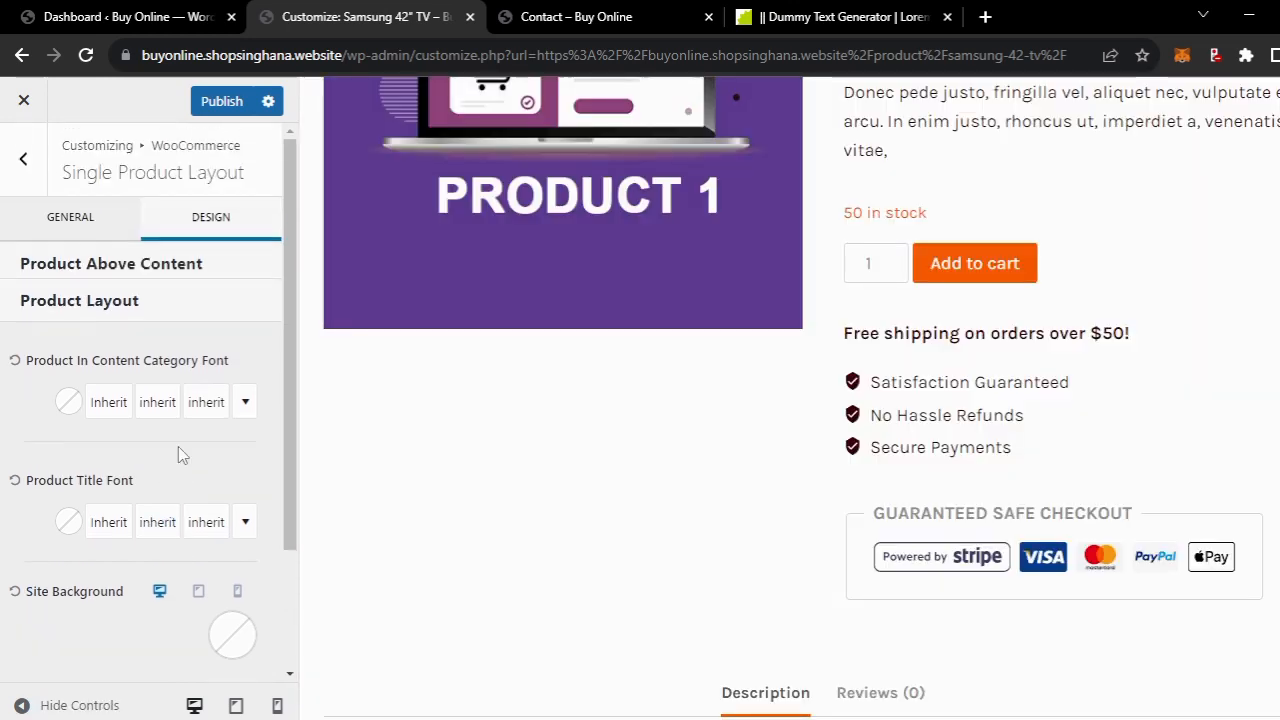
- Go to the WooCommerce My Account Layout settings and publish the customizer changes
click(24, 160)
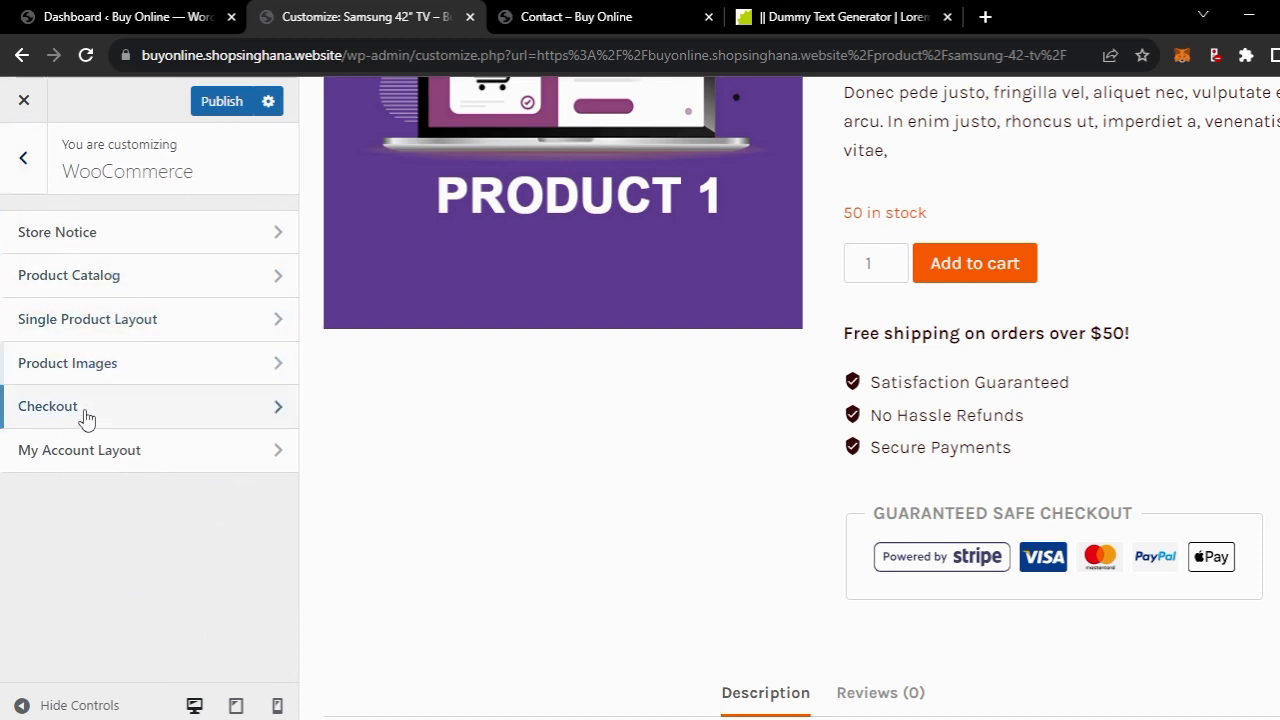
click(81, 451)
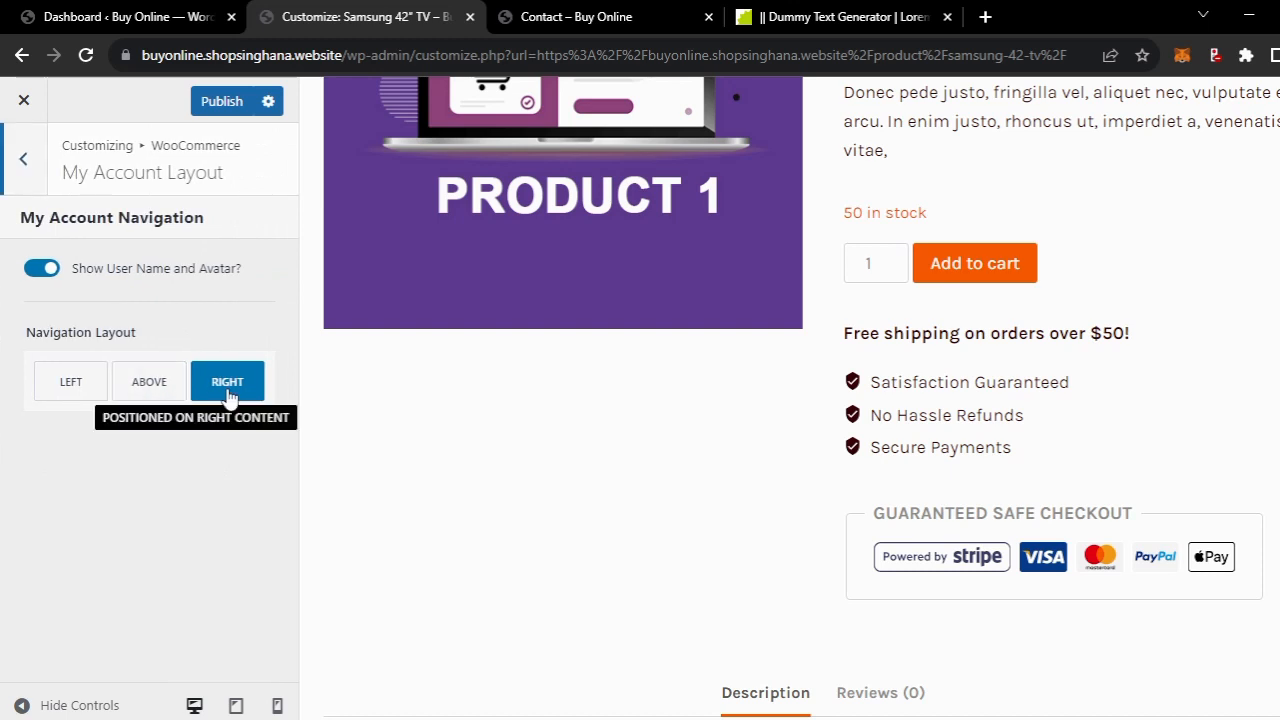
click(219, 104)
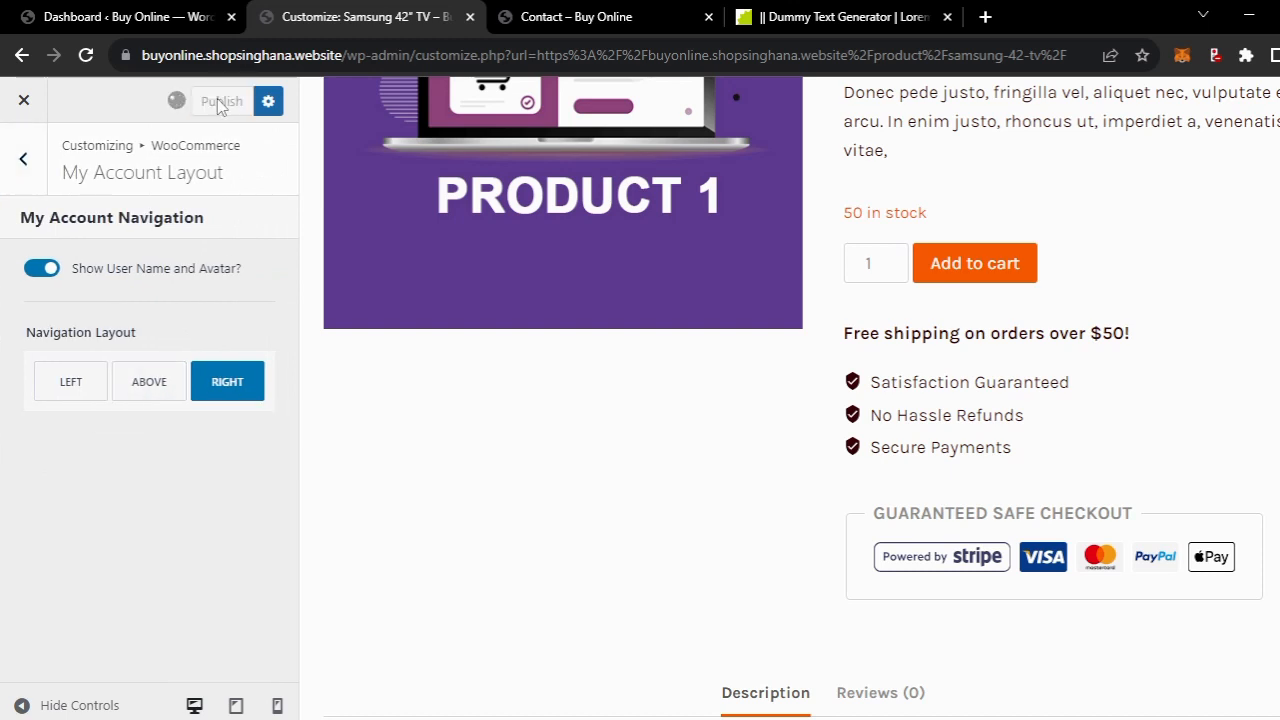
- Load the site's MY-ACCOUNT page in place of the Contact page and view its account navigation
click(588, 16)
click(410, 55)
click(432, 55)
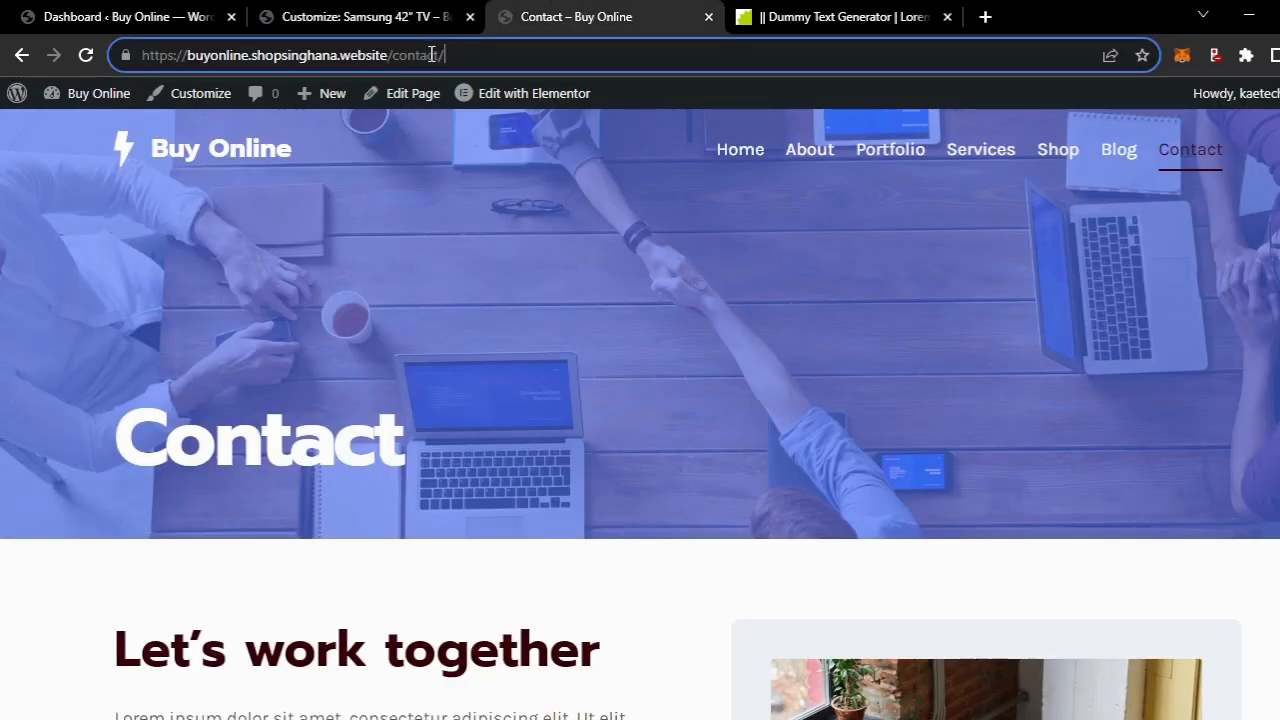
drag(460, 55, 398, 55)
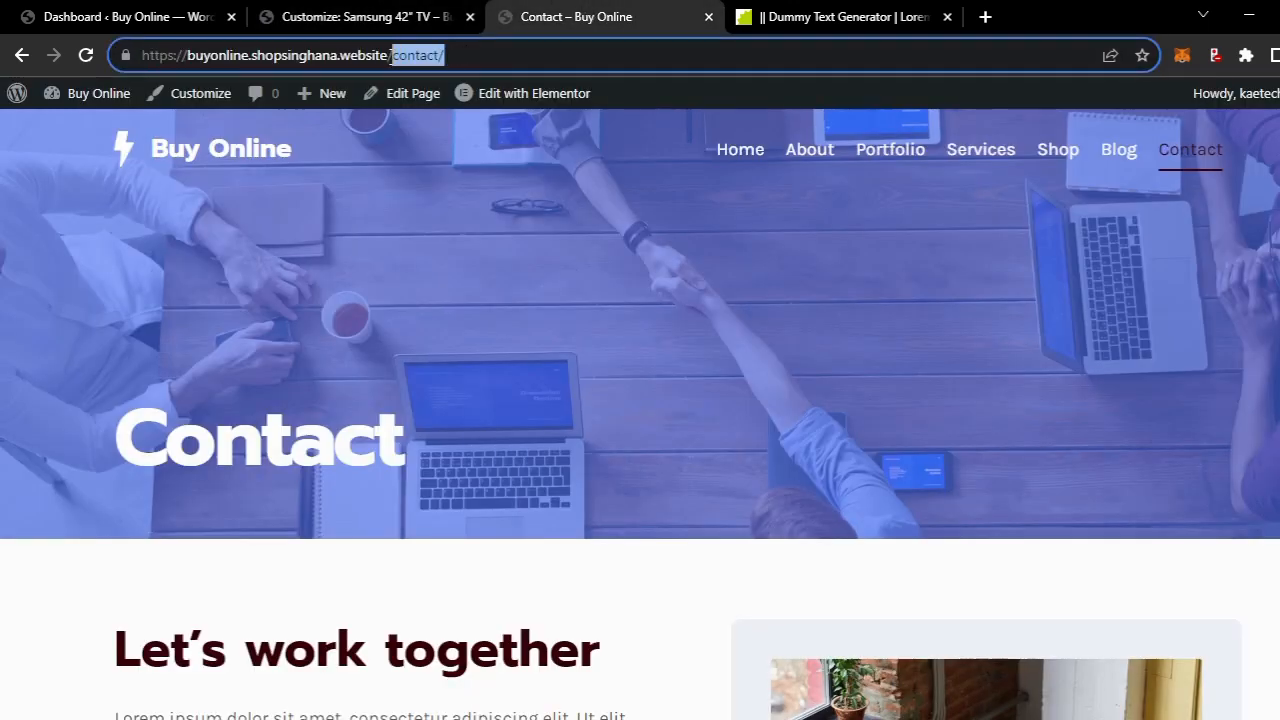
text(MY-ACCOUNT)
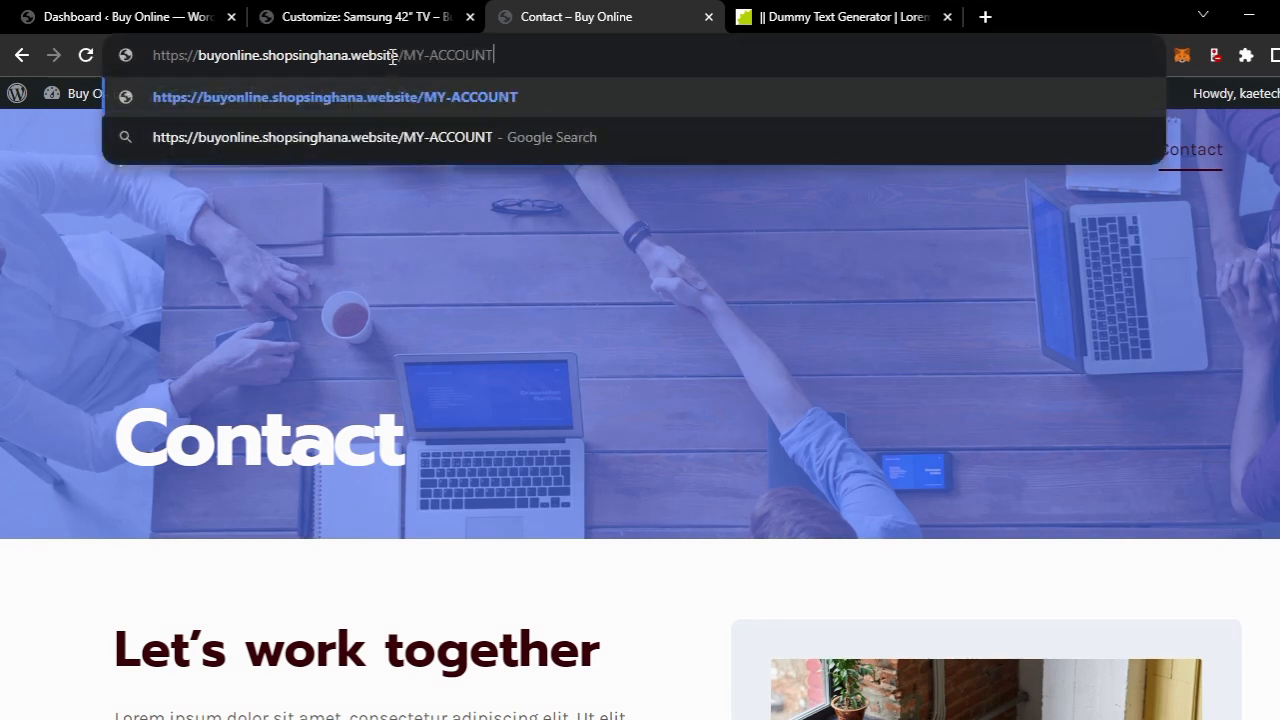
key(Return)
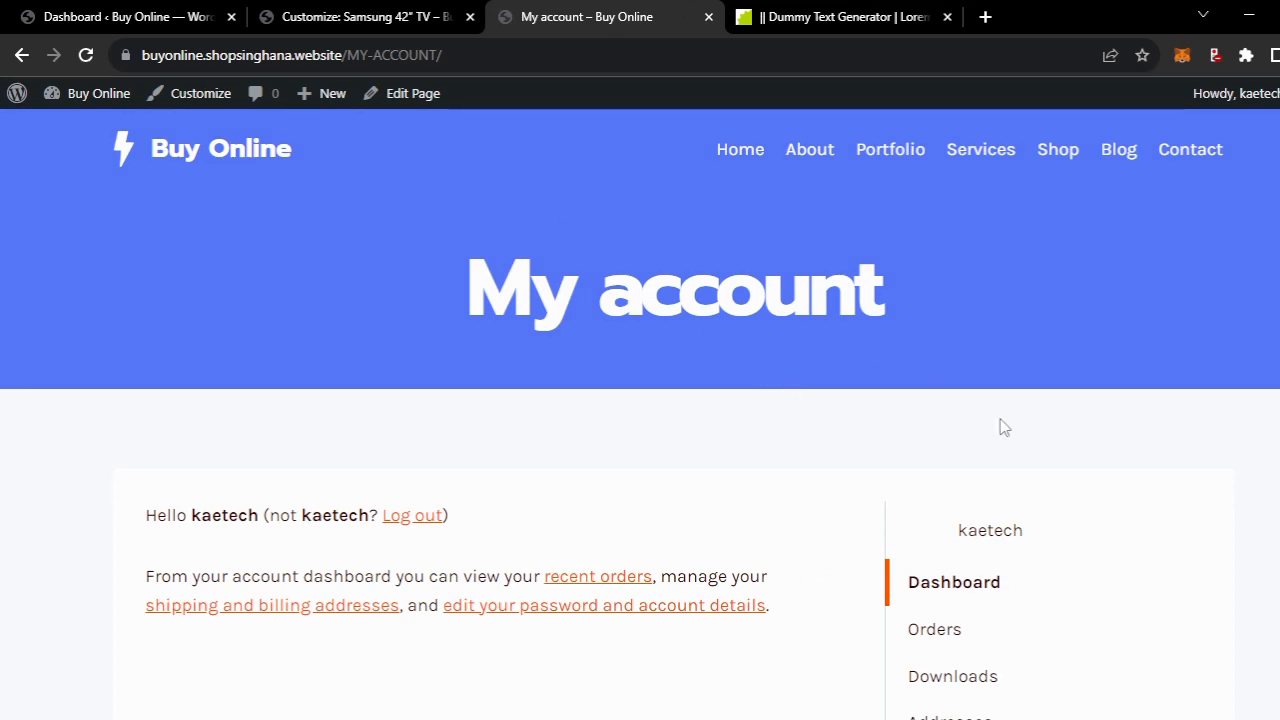
scroll(1000, 428, down, 3)
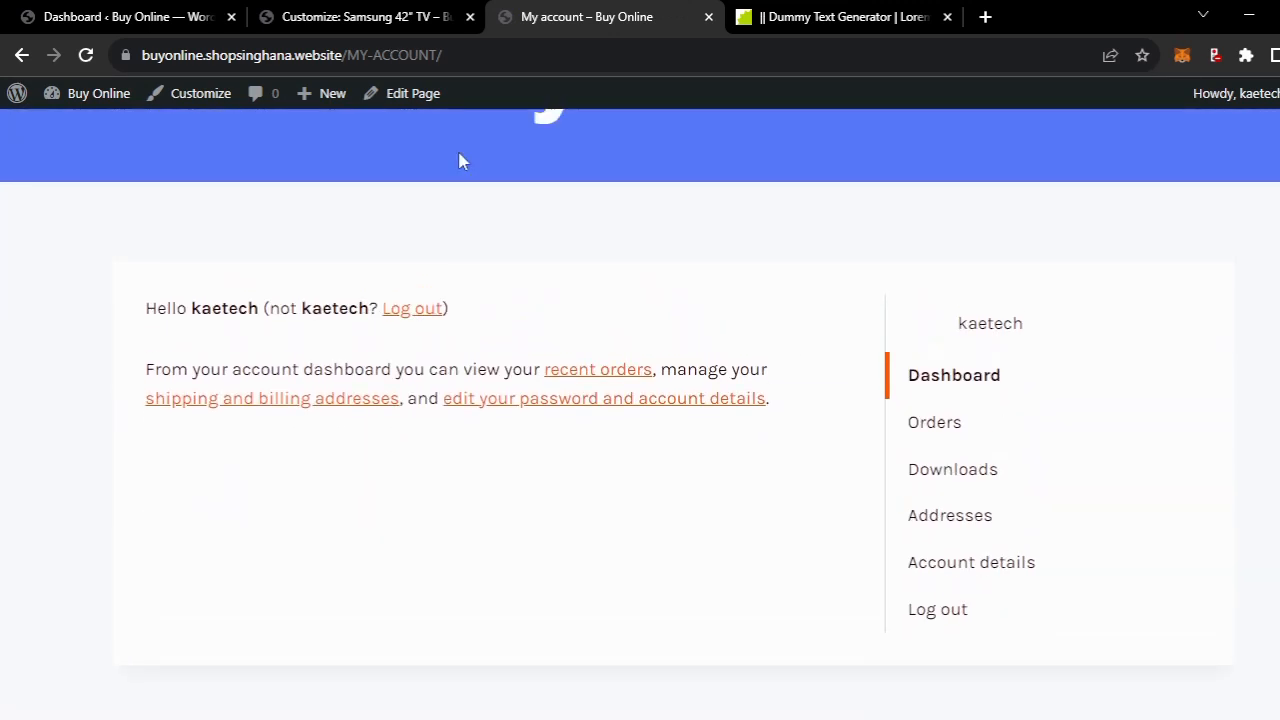
- Compare the Navigation Layout setting in the customizer with the navigation's position on the live My account page
click(363, 14)
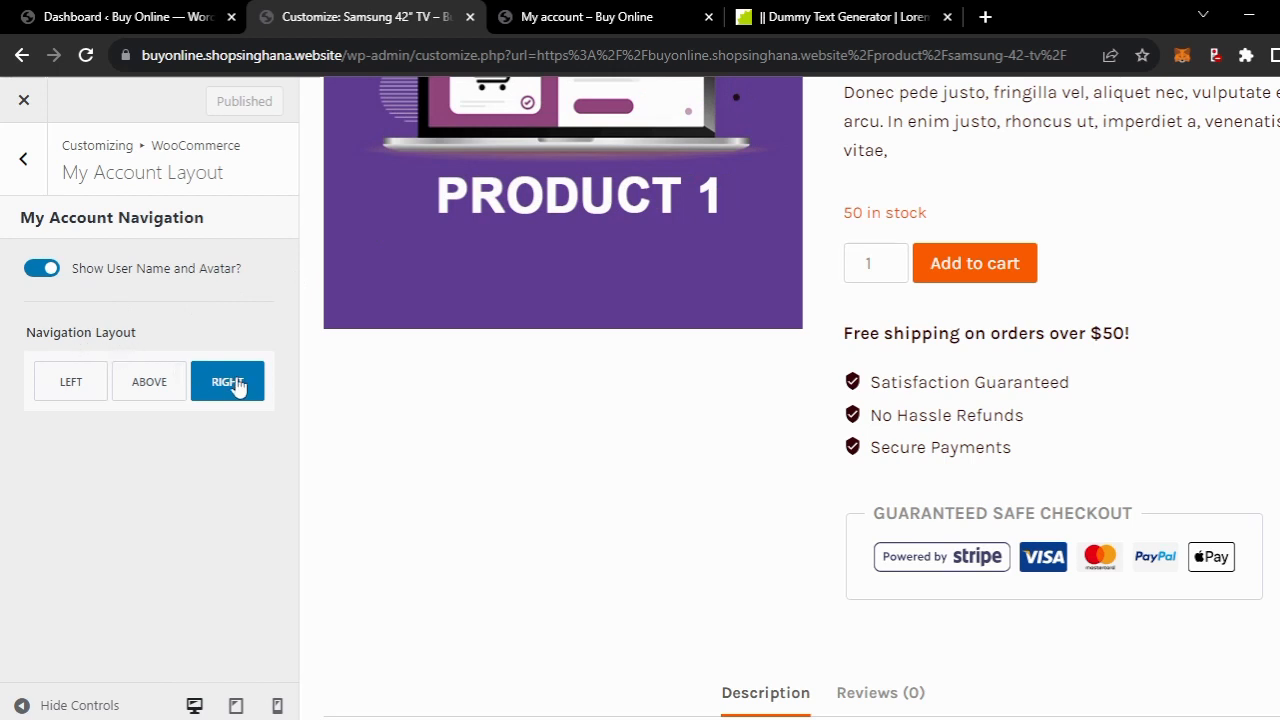
click(594, 17)
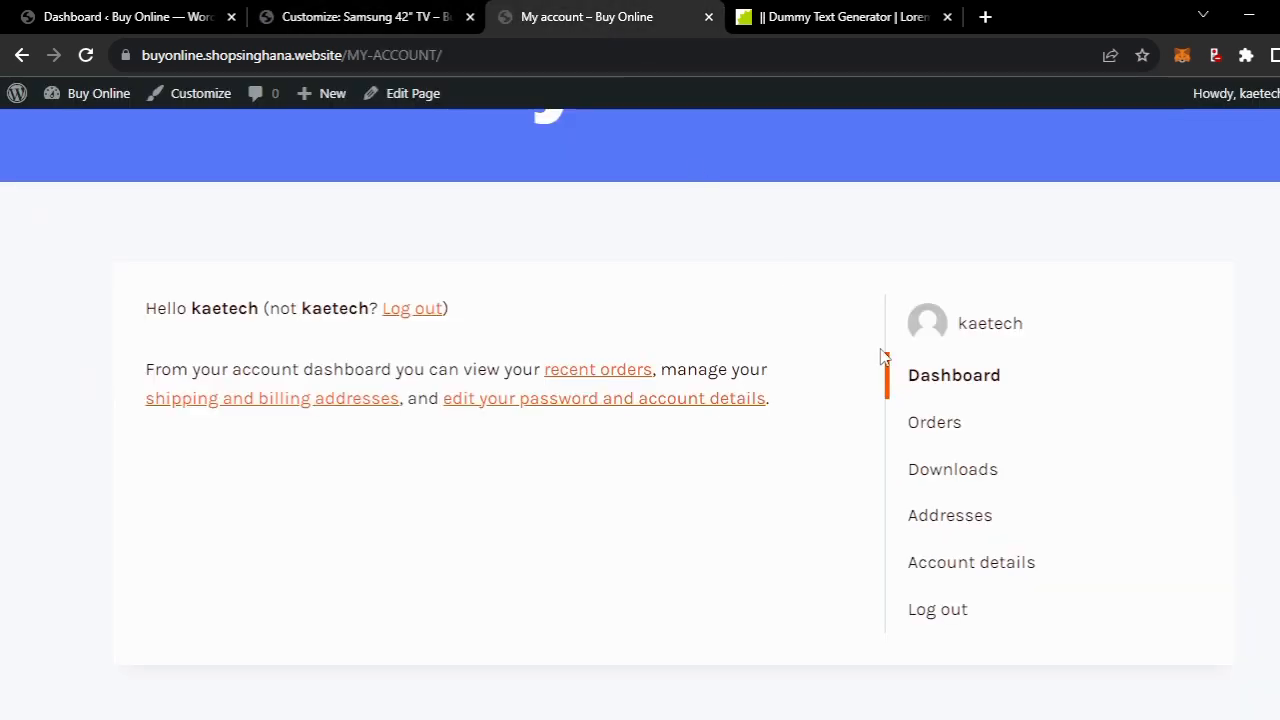
scroll(1088, 329, up, 3)
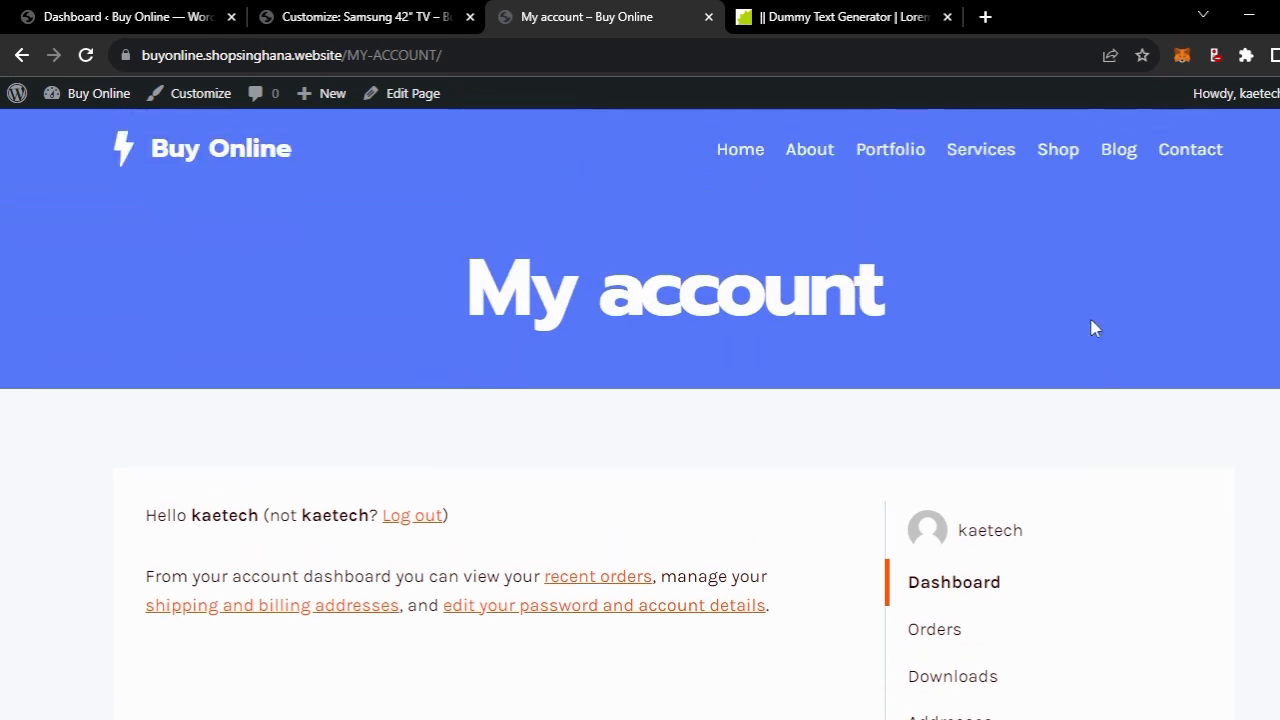
scroll(1092, 328, down, 3)
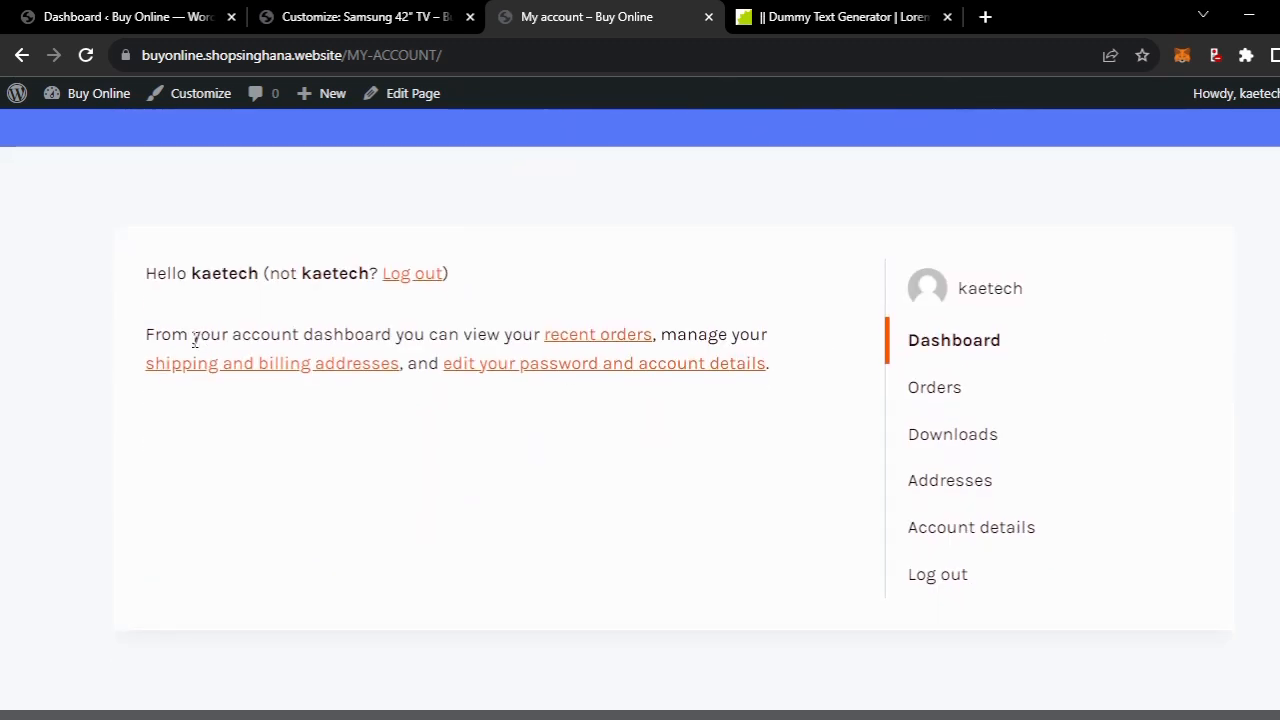
- Check the live My account page once more, and set the account Navigation Layout to Left
click(365, 17)
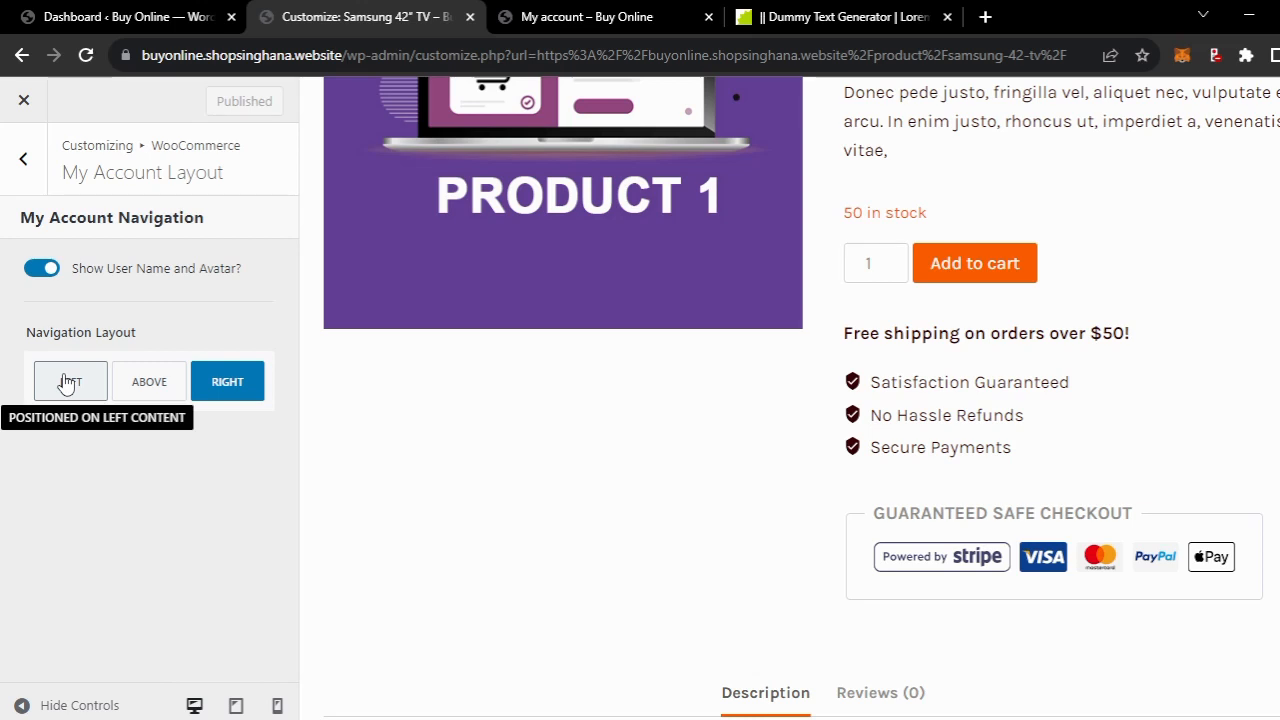
click(552, 14)
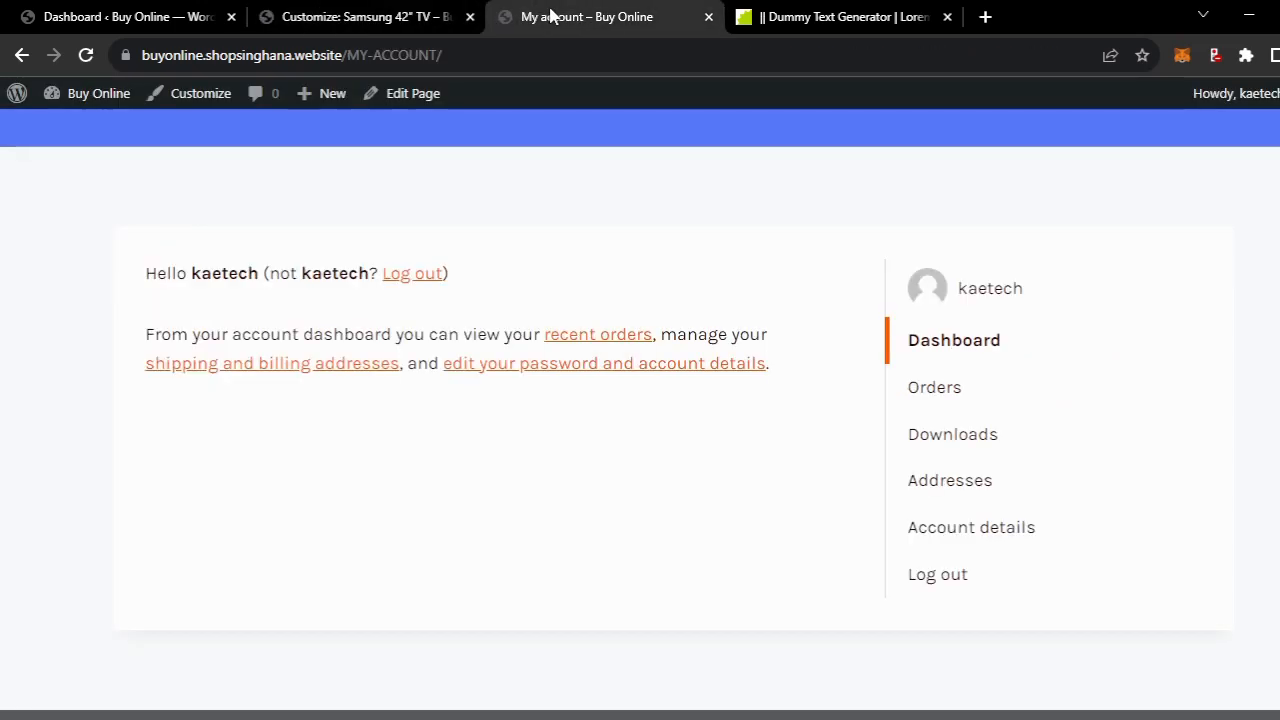
click(338, 22)
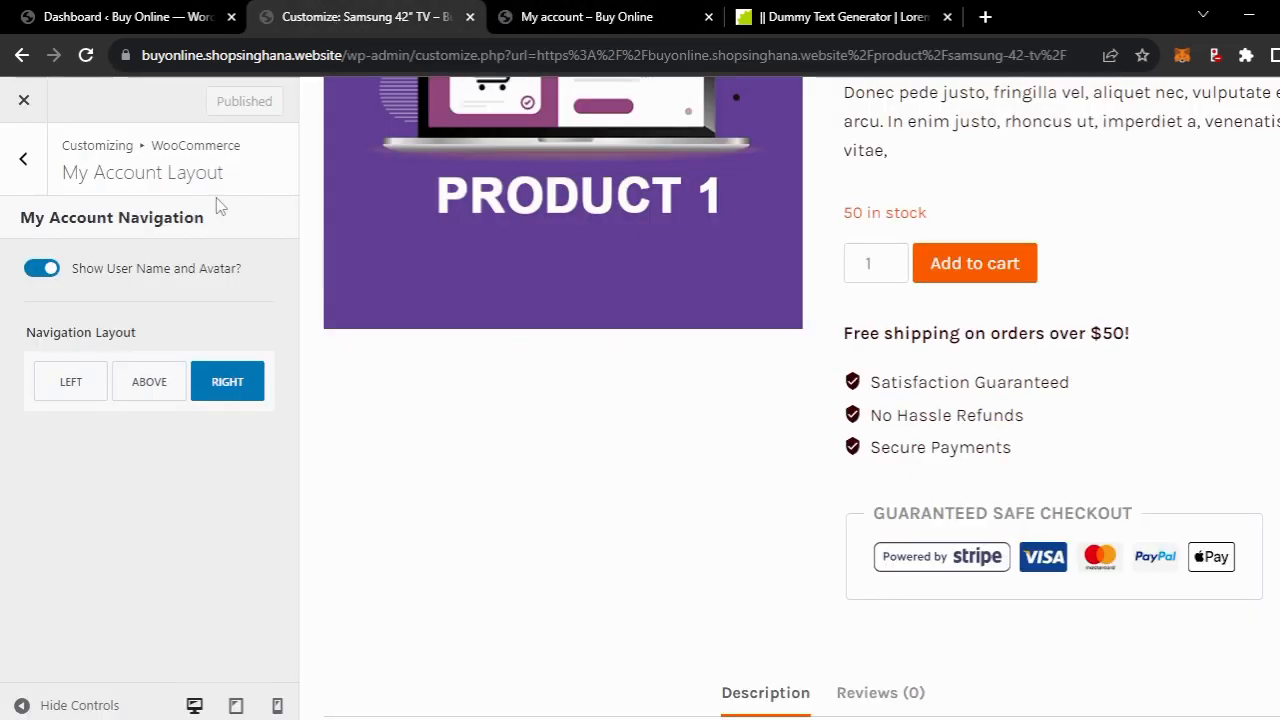
click(63, 385)
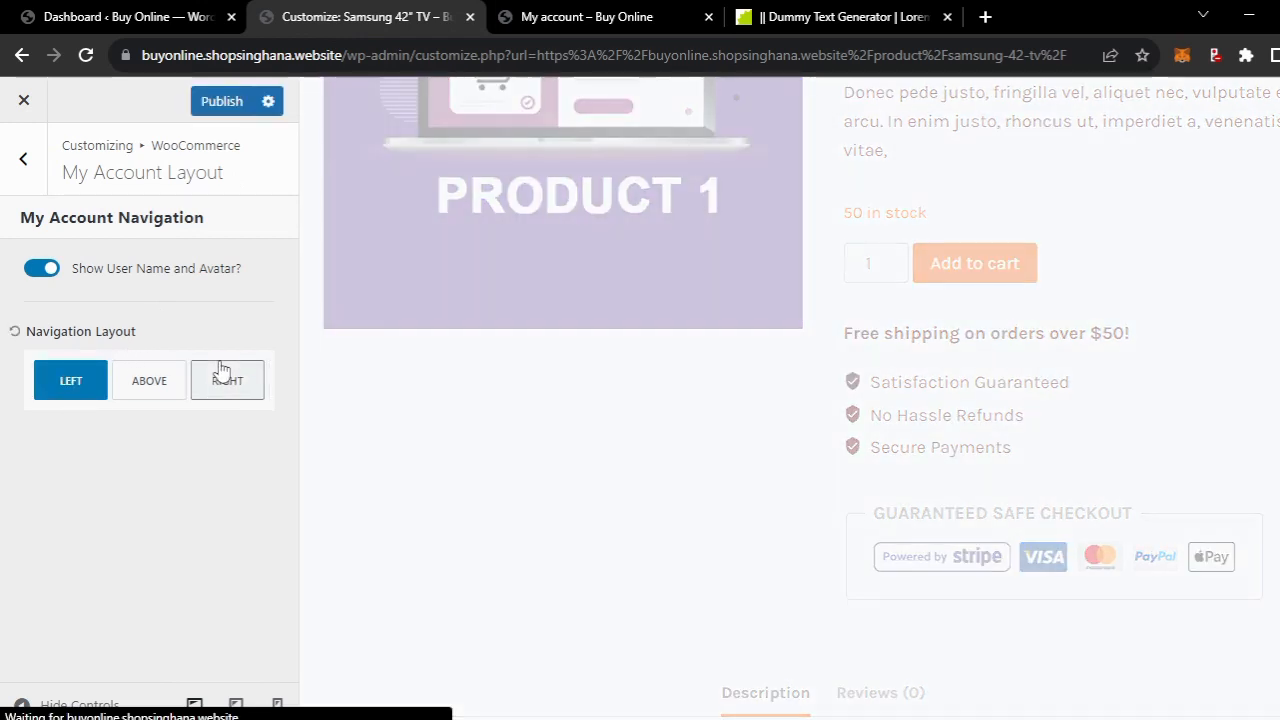
- Publish the Left account navigation layout and check it on the reloaded live My account page
click(224, 113)
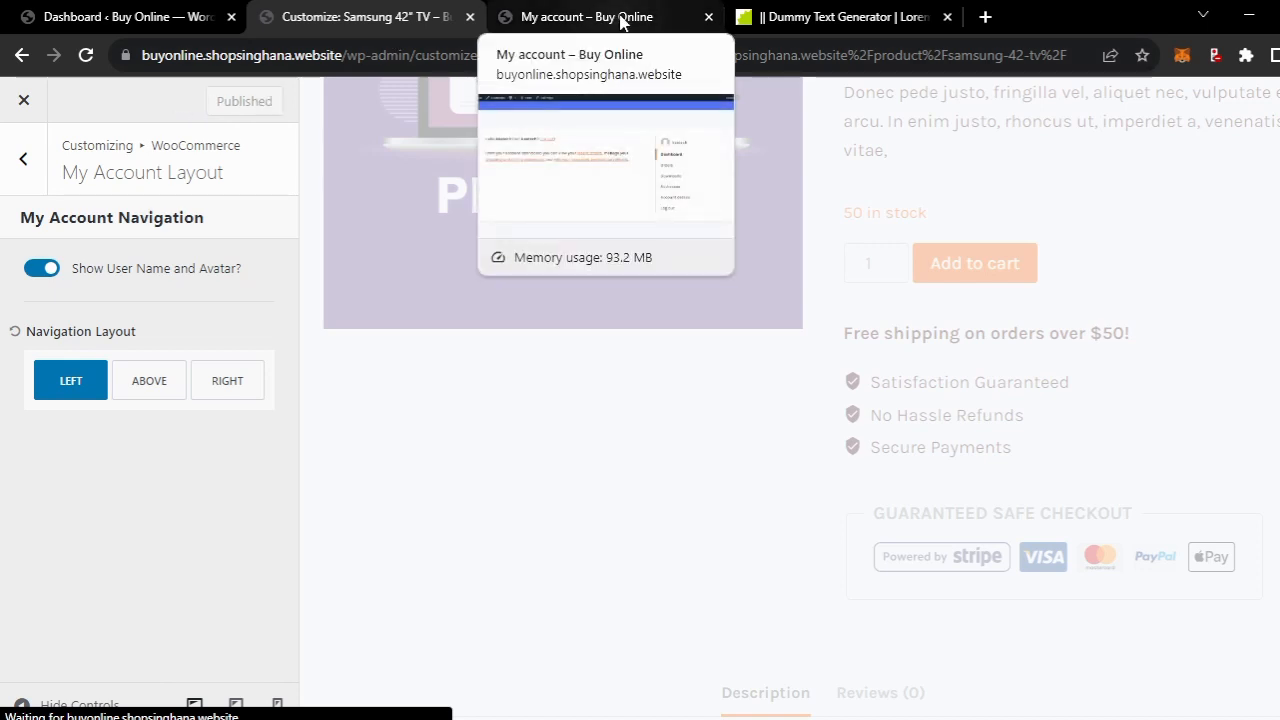
click(620, 18)
click(86, 55)
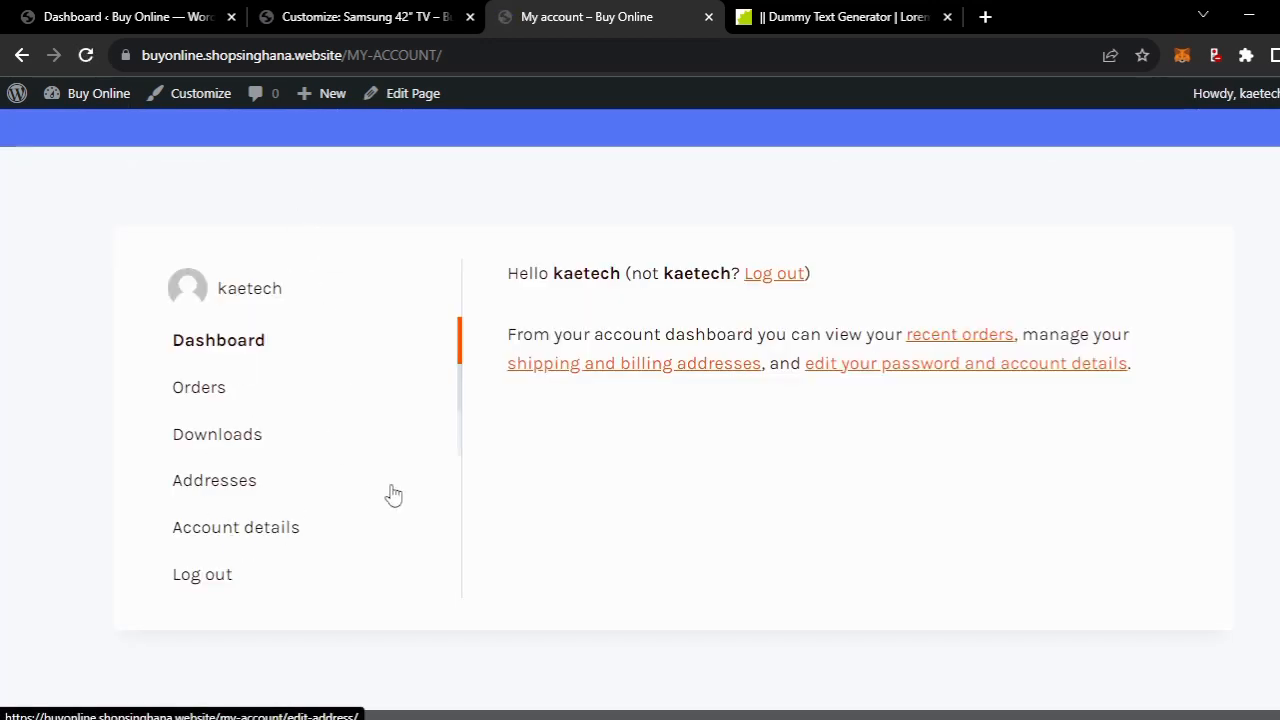
scroll(696, 497, up, 3)
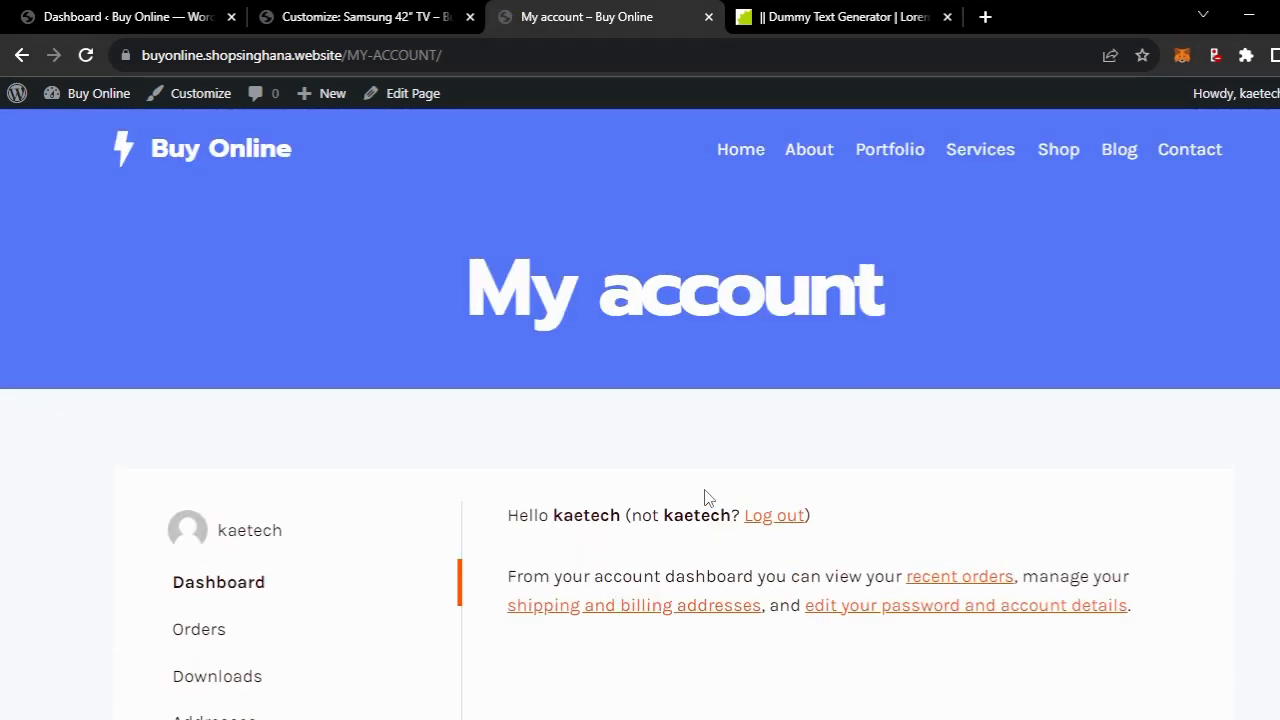
scroll(704, 497, down, 3)
scroll(704, 497, up, 3)
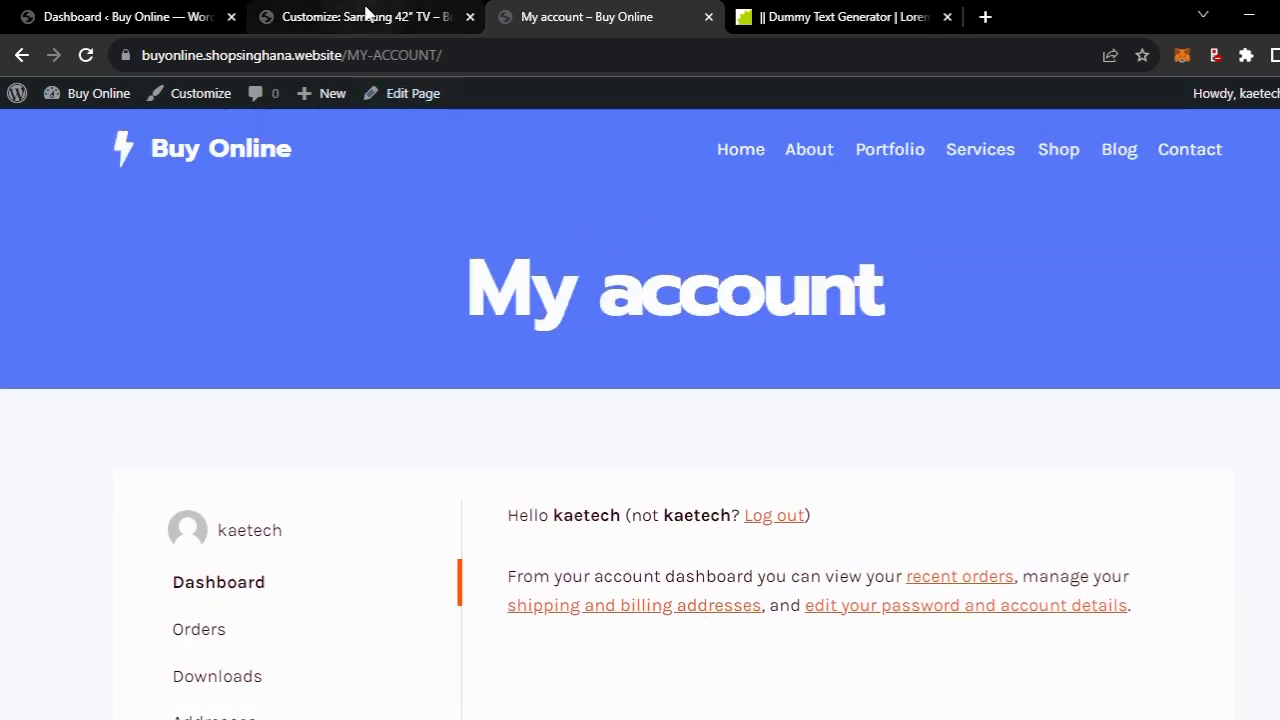
- Return to the customizer and look through the WooCommerce Checkout settings, from the company name field to the privacy policy text
click(367, 13)
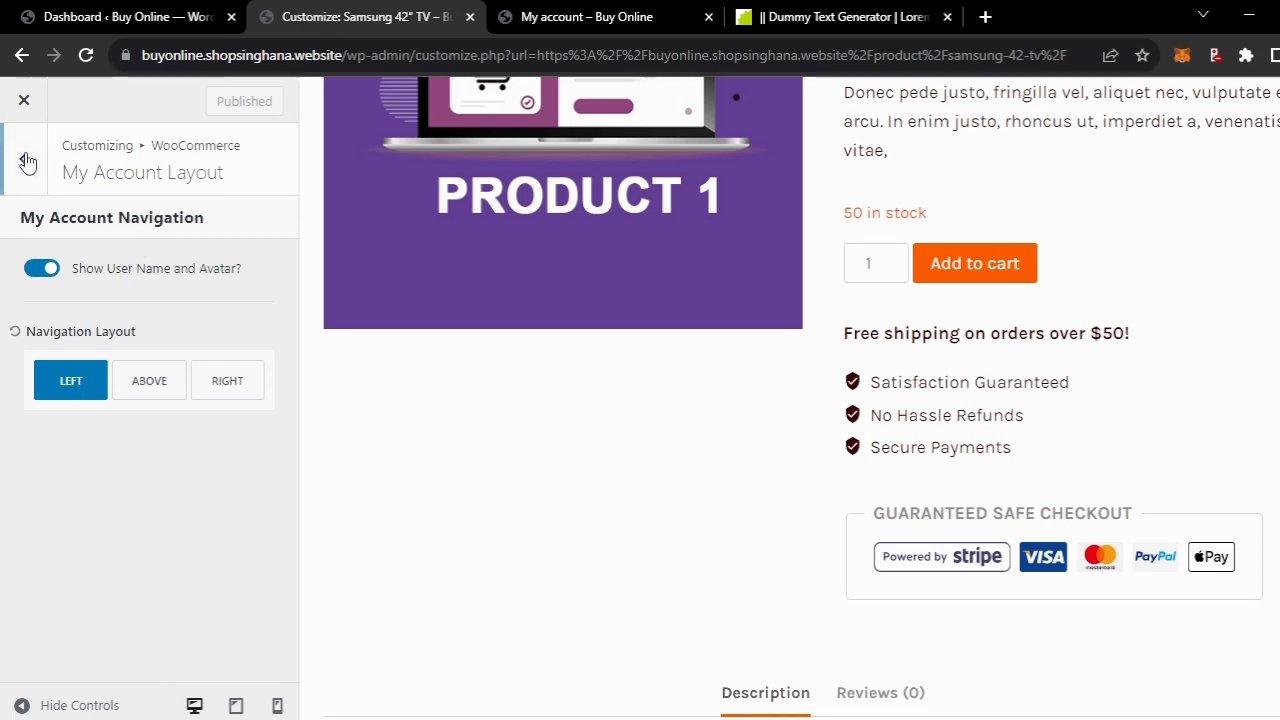
click(25, 161)
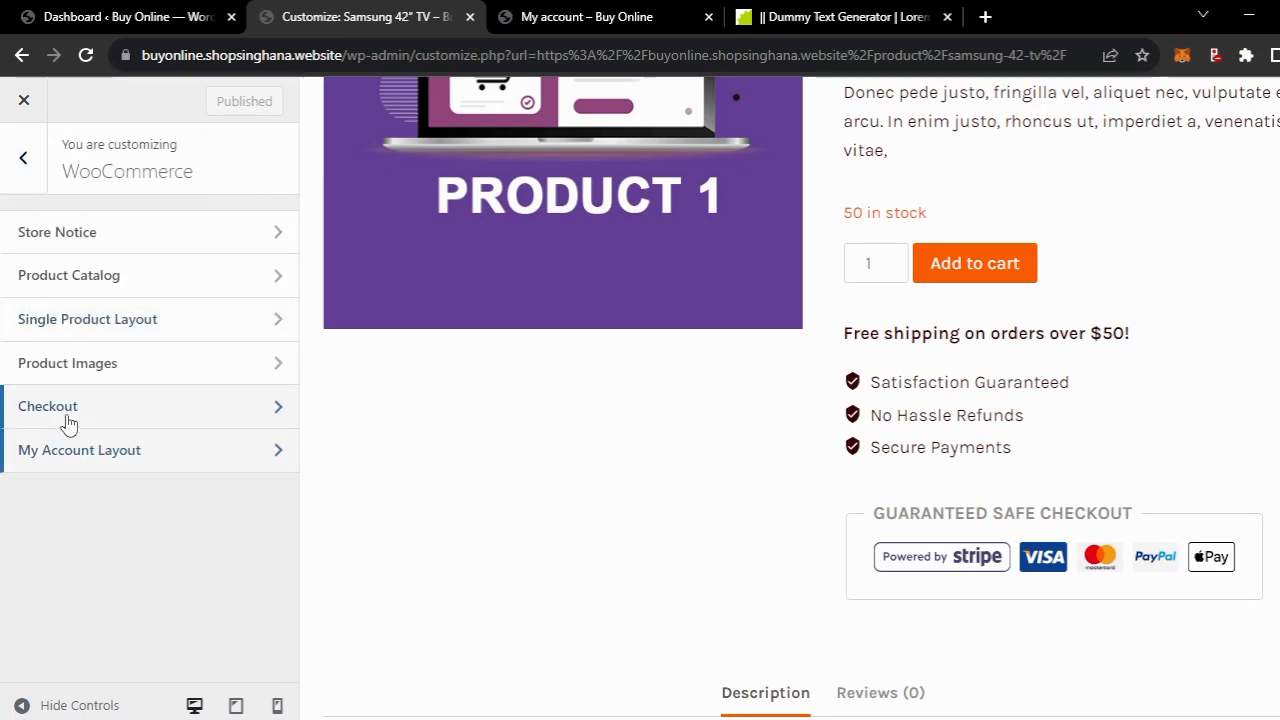
click(97, 411)
scroll(100, 413, down, 1)
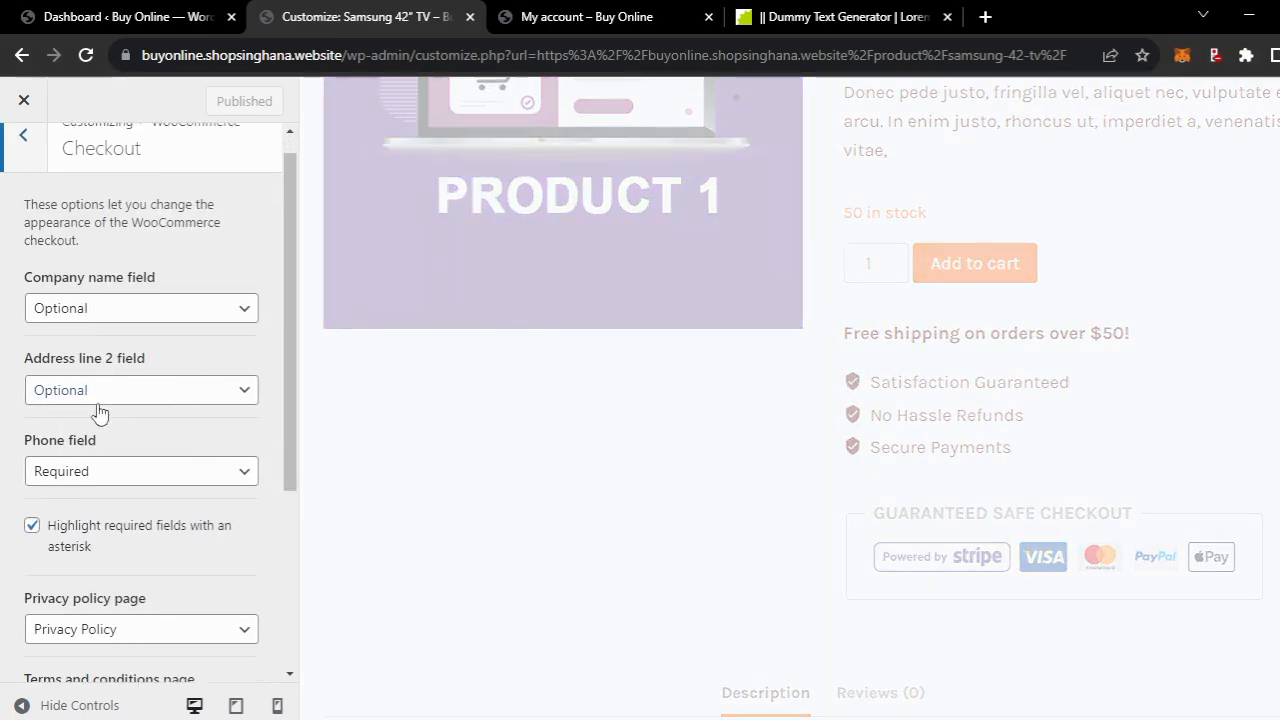
scroll(99, 412, down, 3)
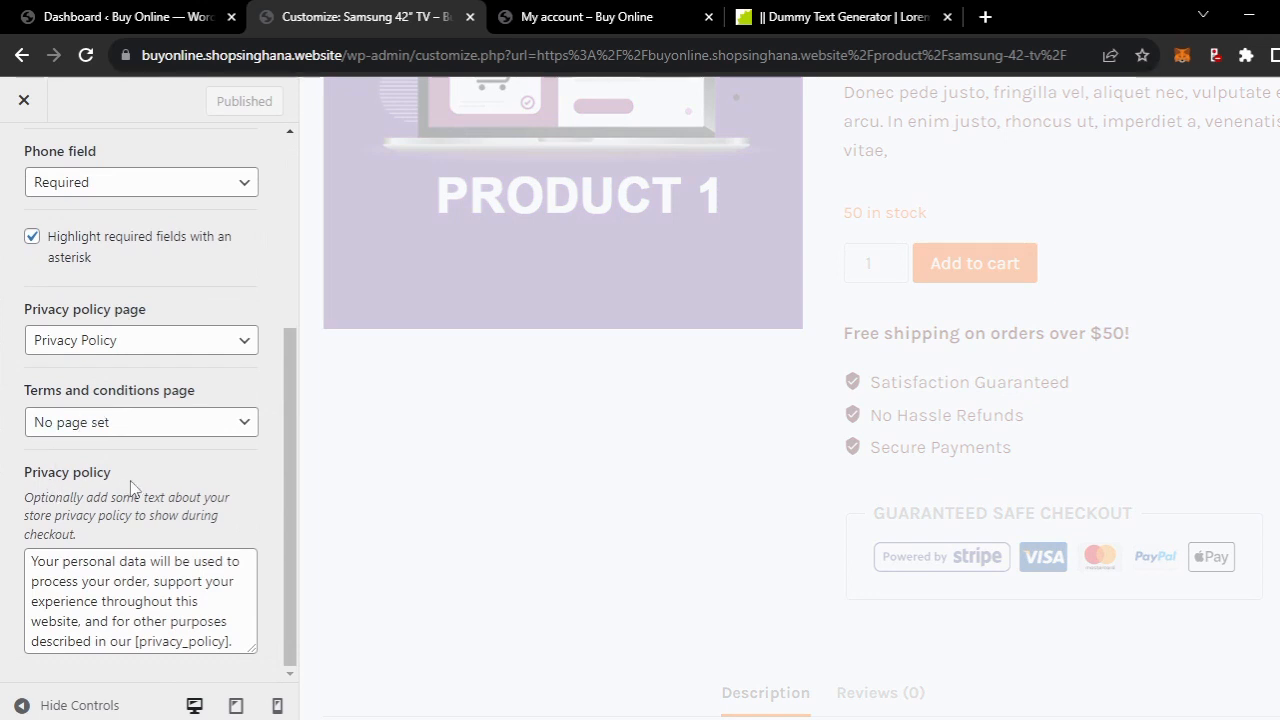
scroll(130, 488, up, 4)
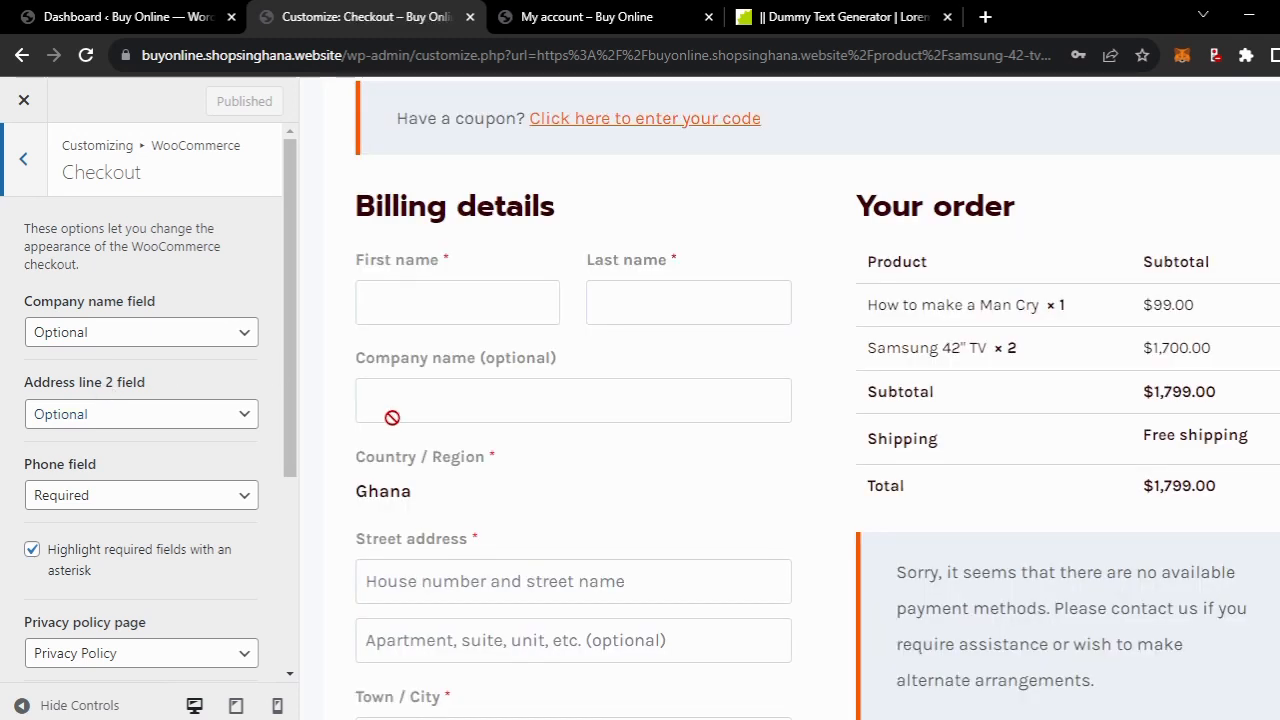
- View the available options for the checkout's Phone, Address line 2 and Company name fields without changing them
click(169, 501)
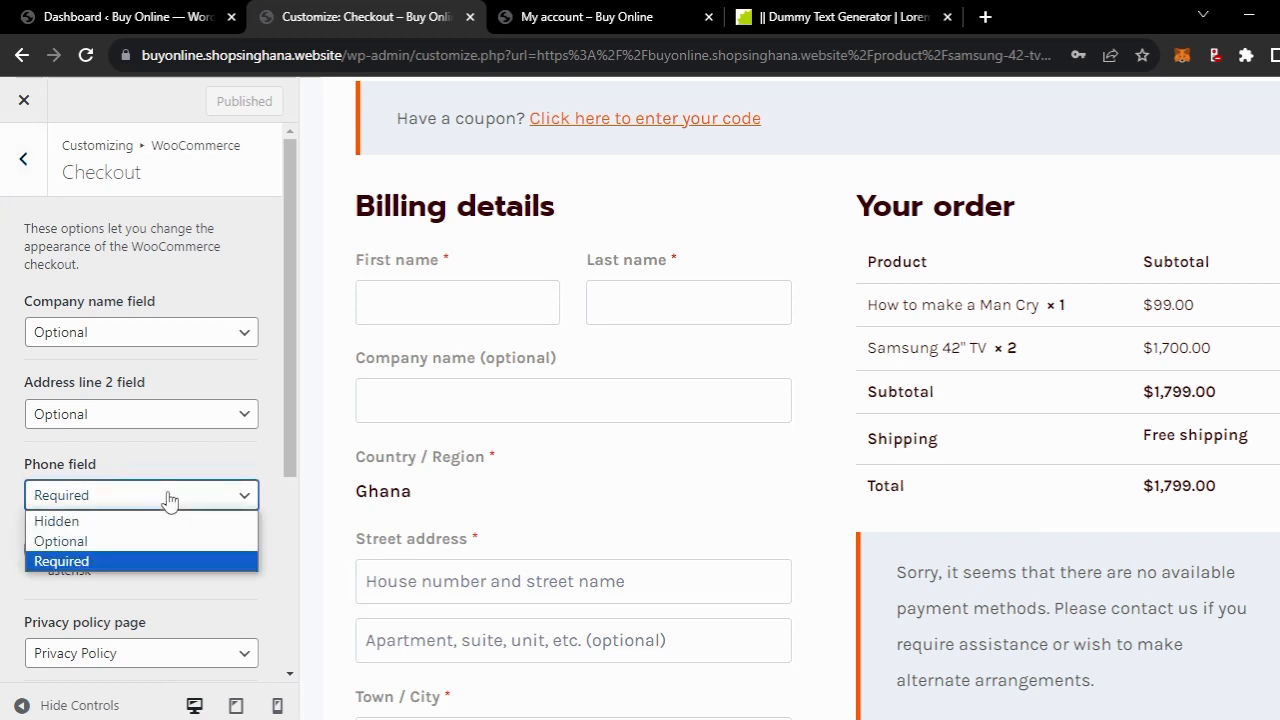
click(169, 498)
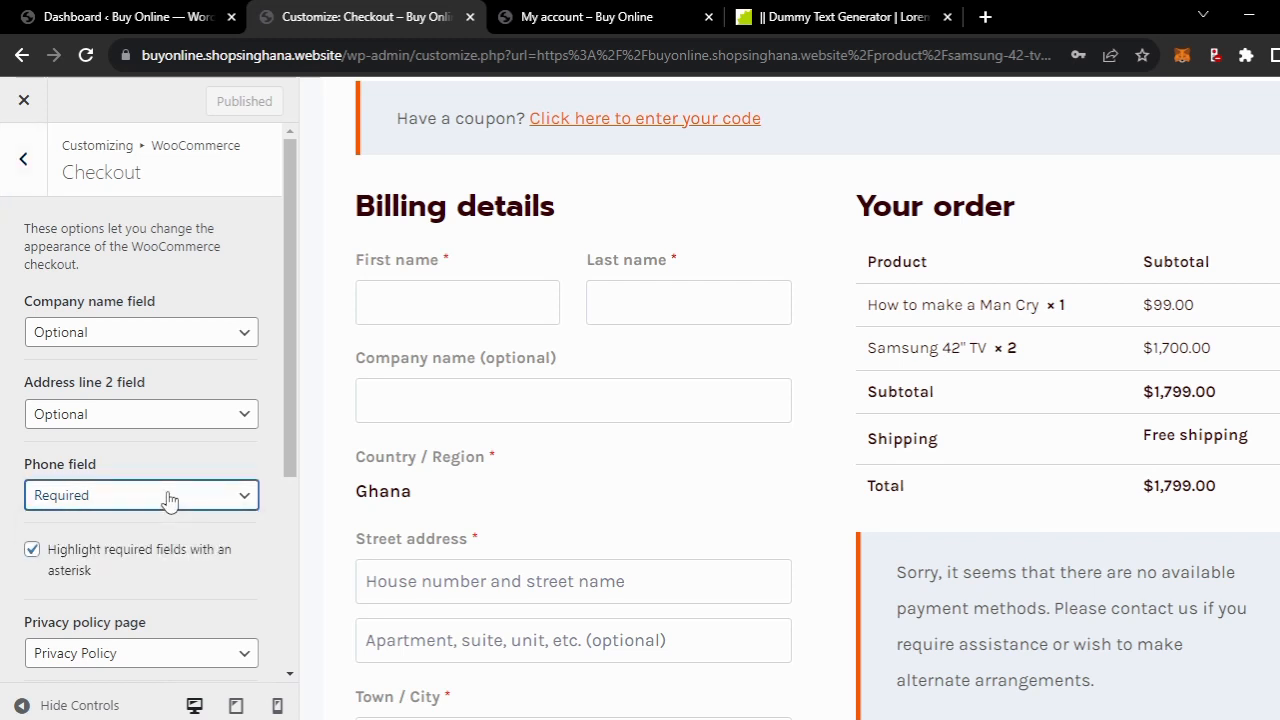
click(147, 423)
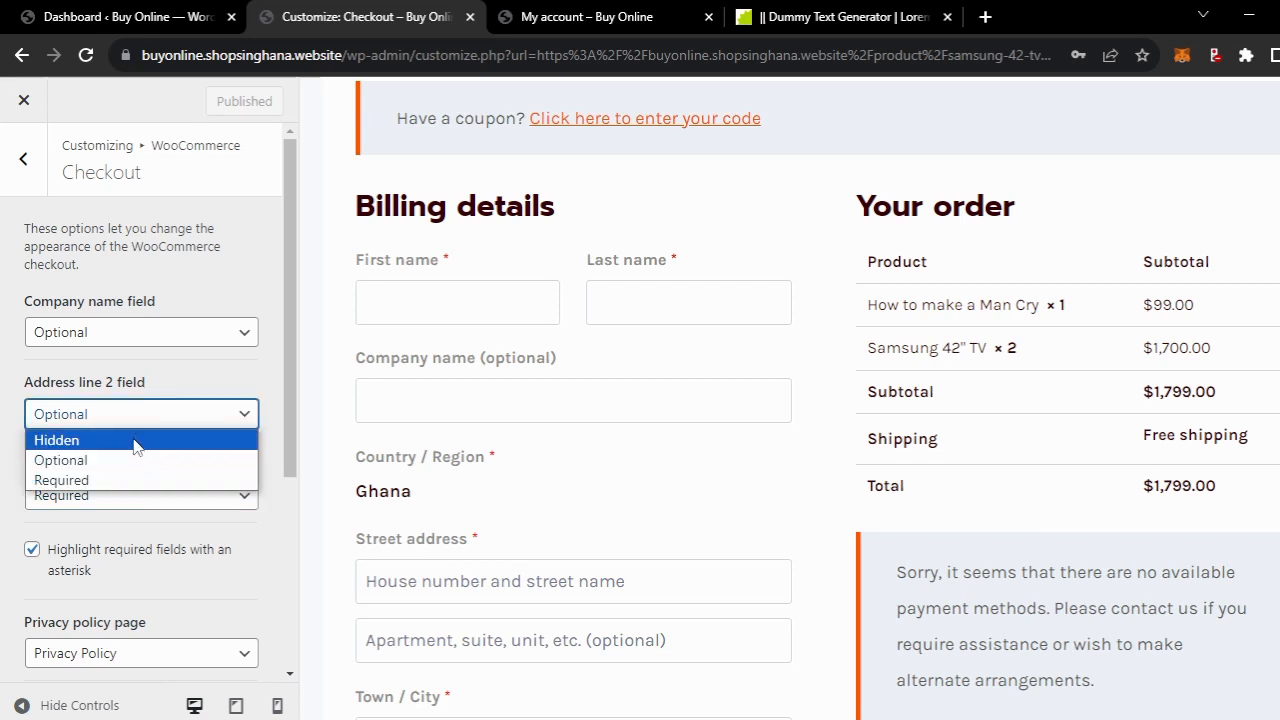
click(137, 380)
click(128, 334)
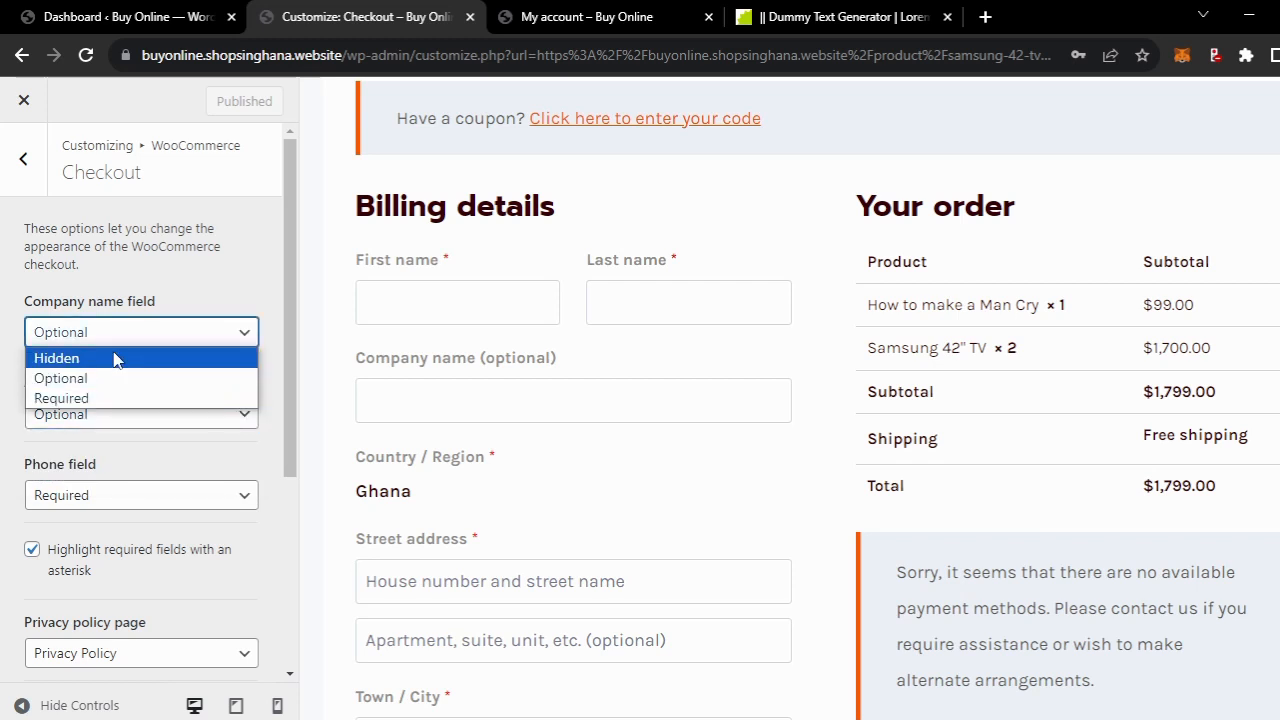
click(162, 286)
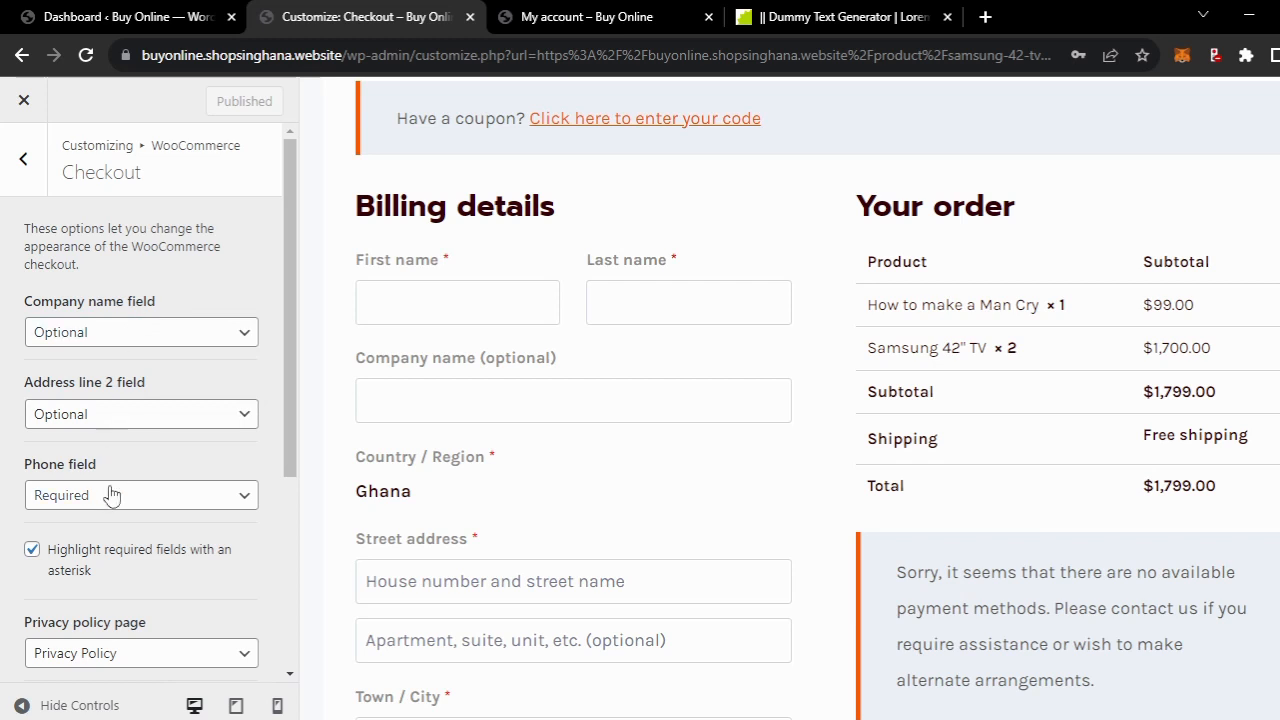
- Review the checkout's required-field highlighting, privacy policy and terms page settings, and view the heading of the Checkout preview
scroll(112, 494, down, 3)
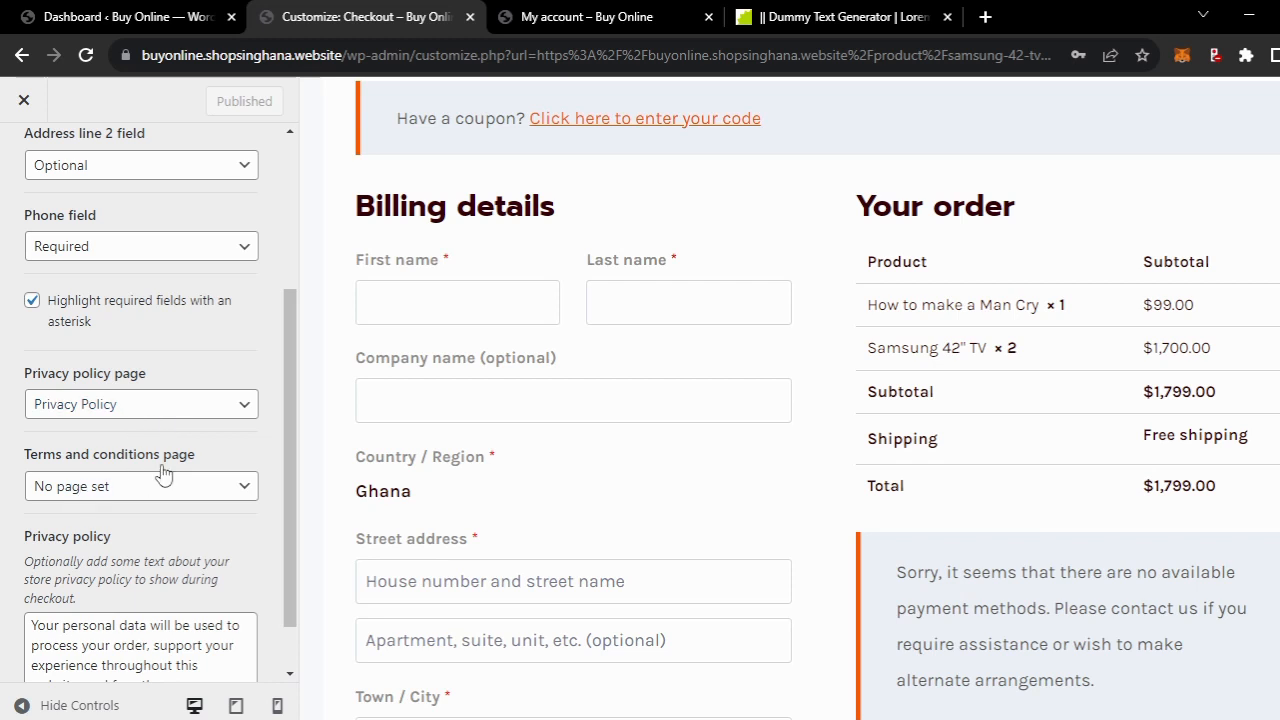
scroll(150, 557, down, 1)
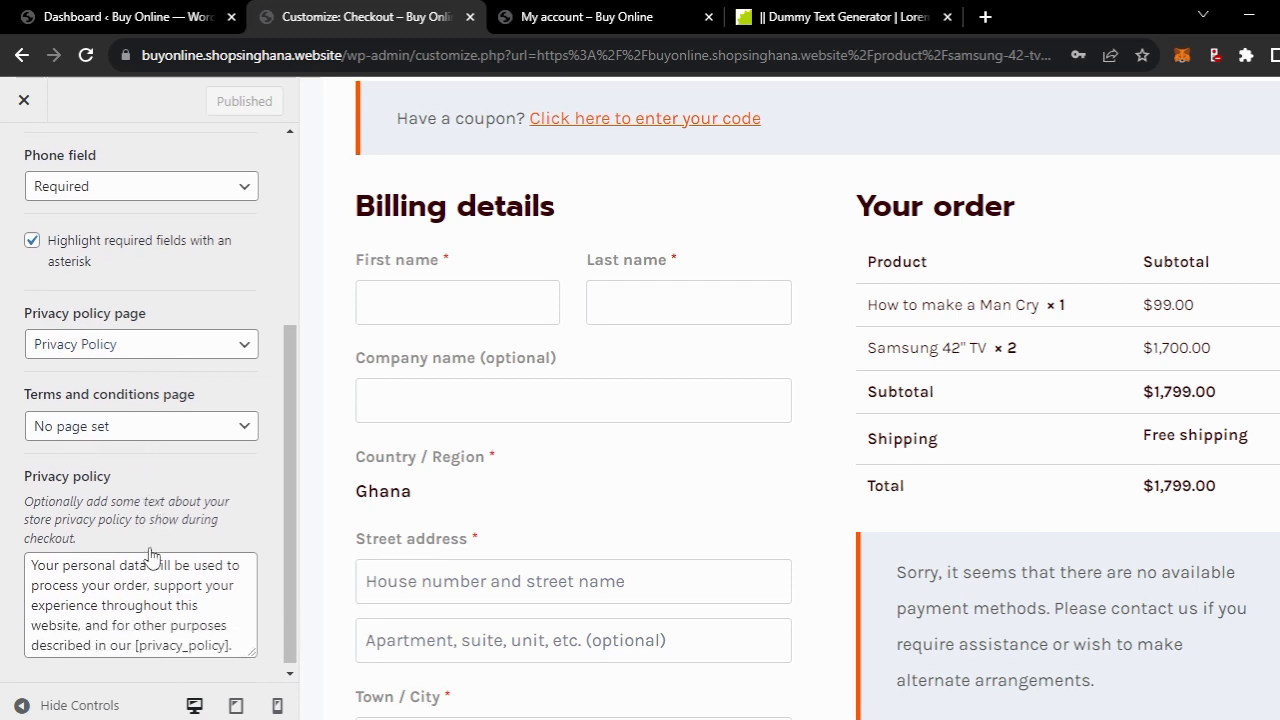
scroll(150, 557, up, 5)
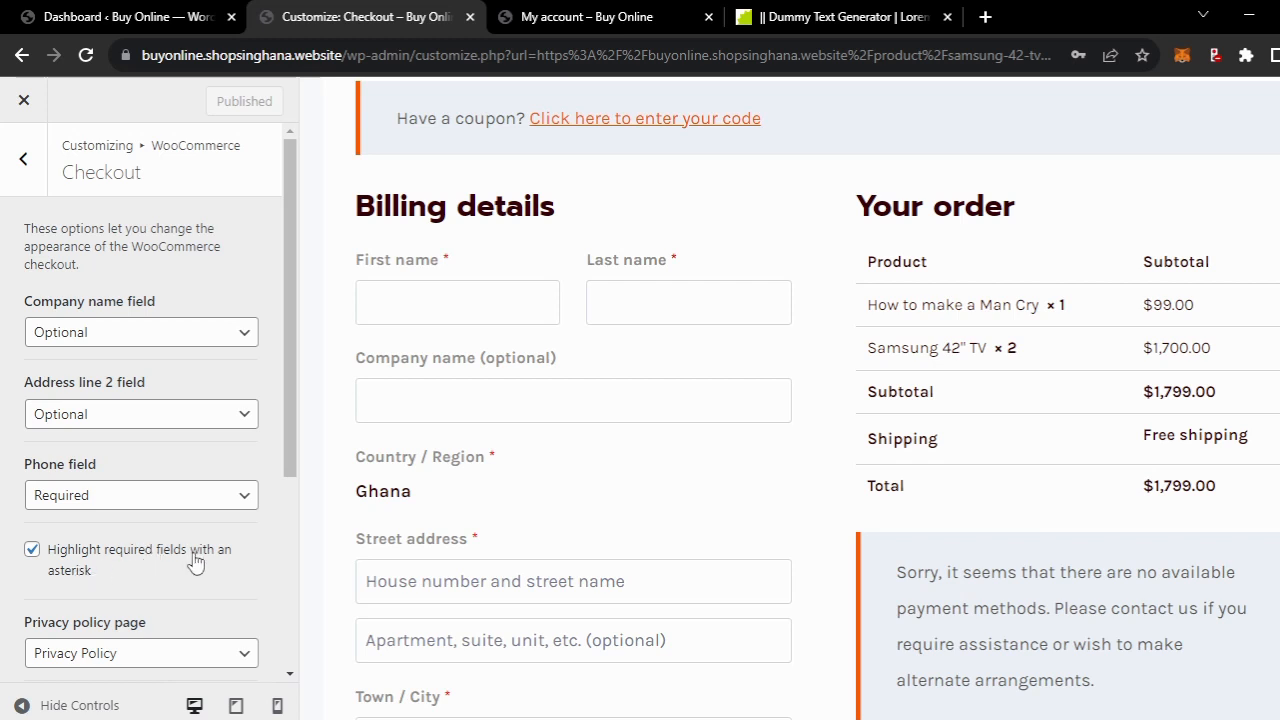
scroll(680, 278, up, 4)
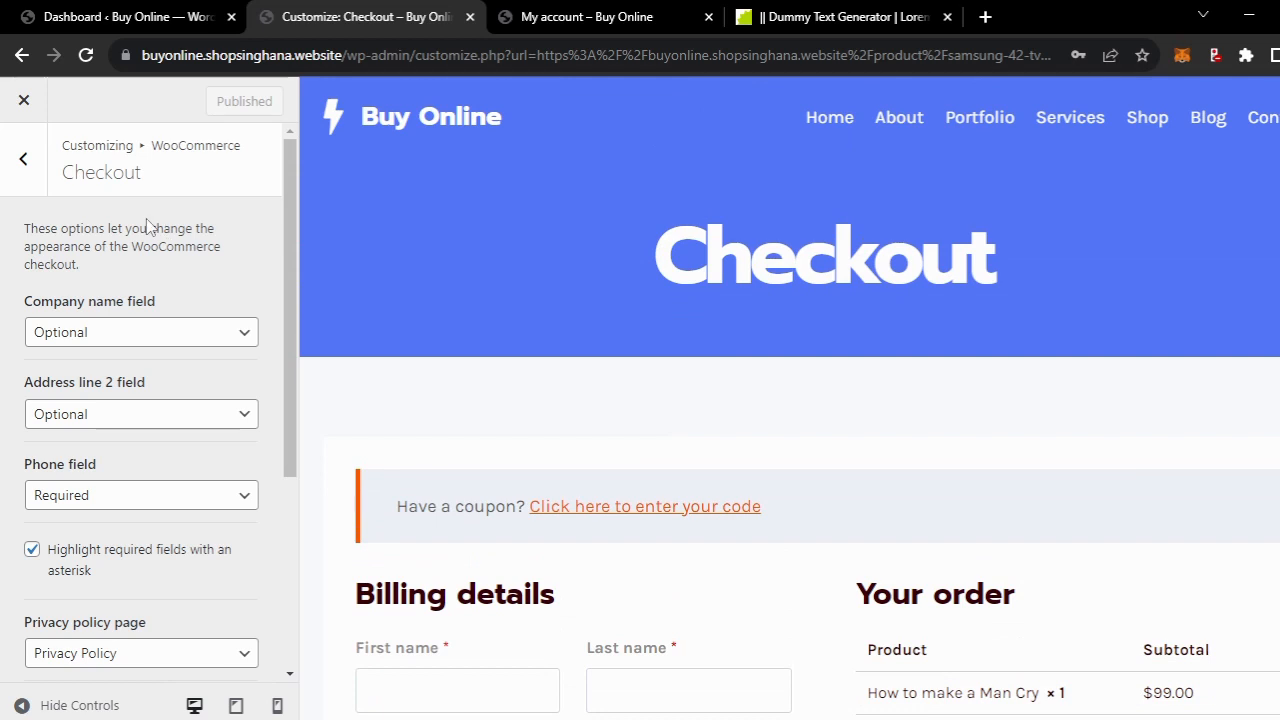
- Leave the Checkout settings and examine the previewed checkout page's billing form, order summary and order notes
click(24, 160)
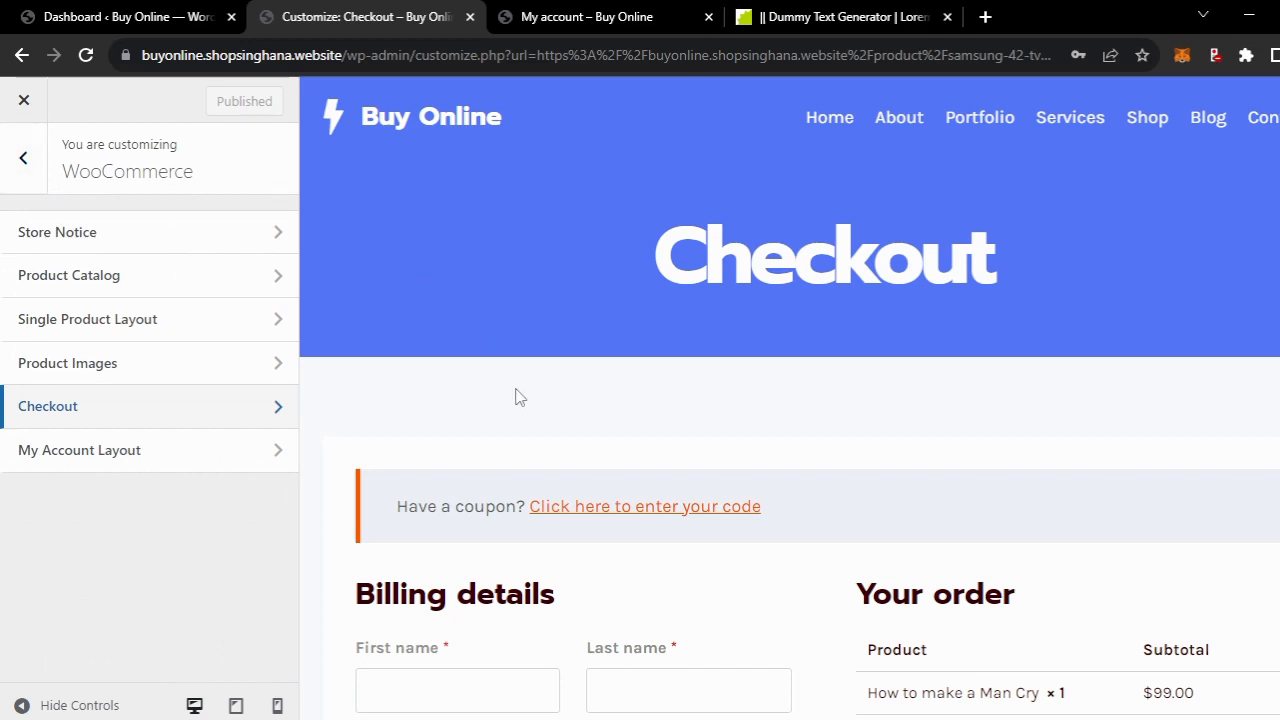
scroll(520, 397, down, 10)
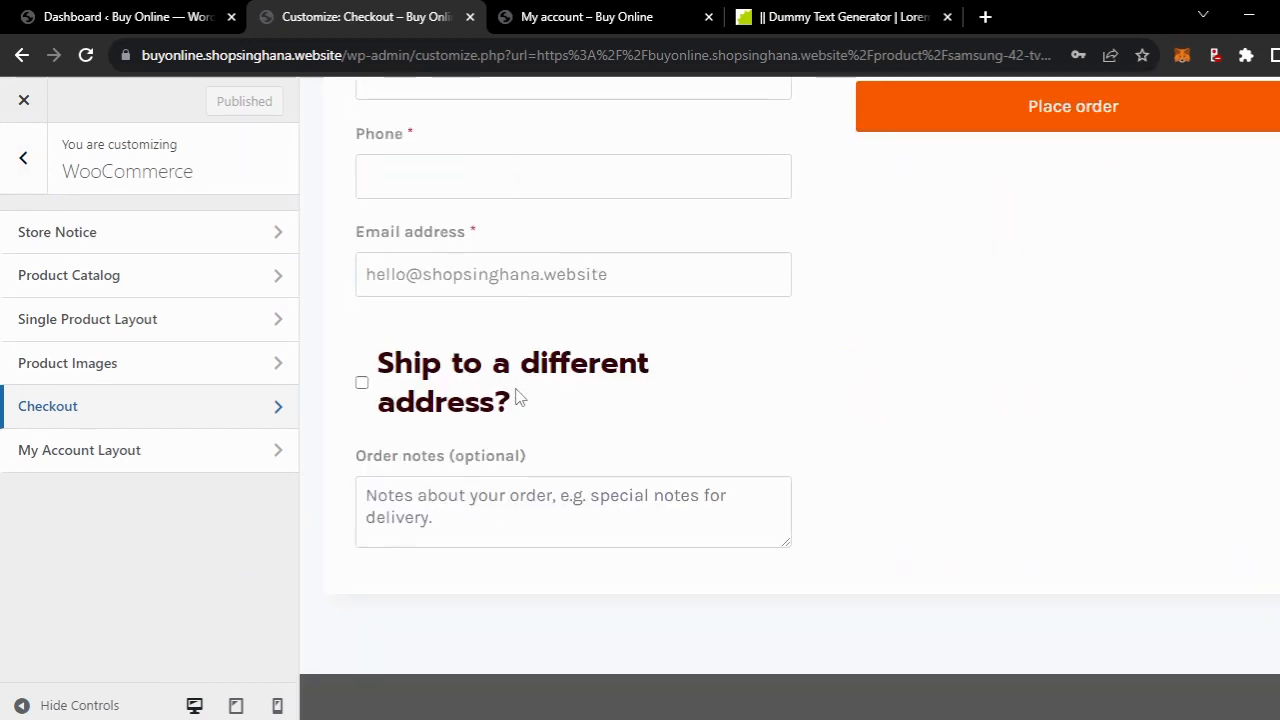
scroll(520, 397, up, 6)
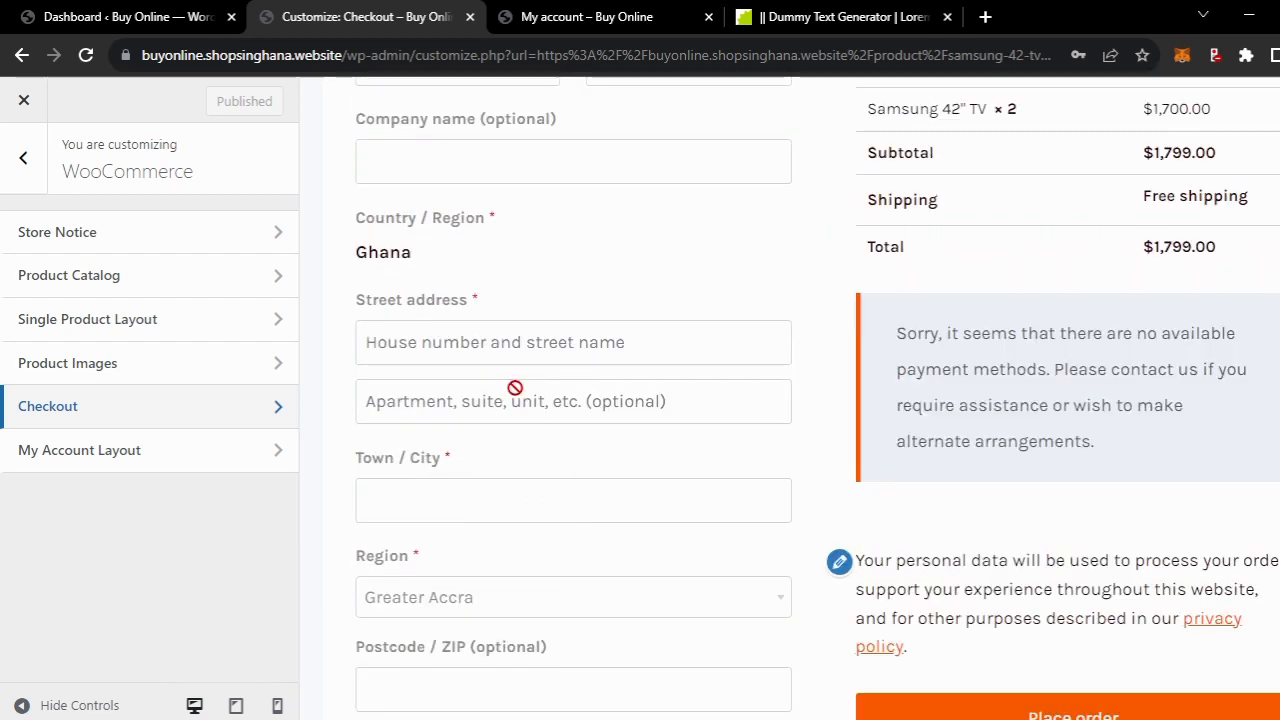
scroll(515, 388, up, 3)
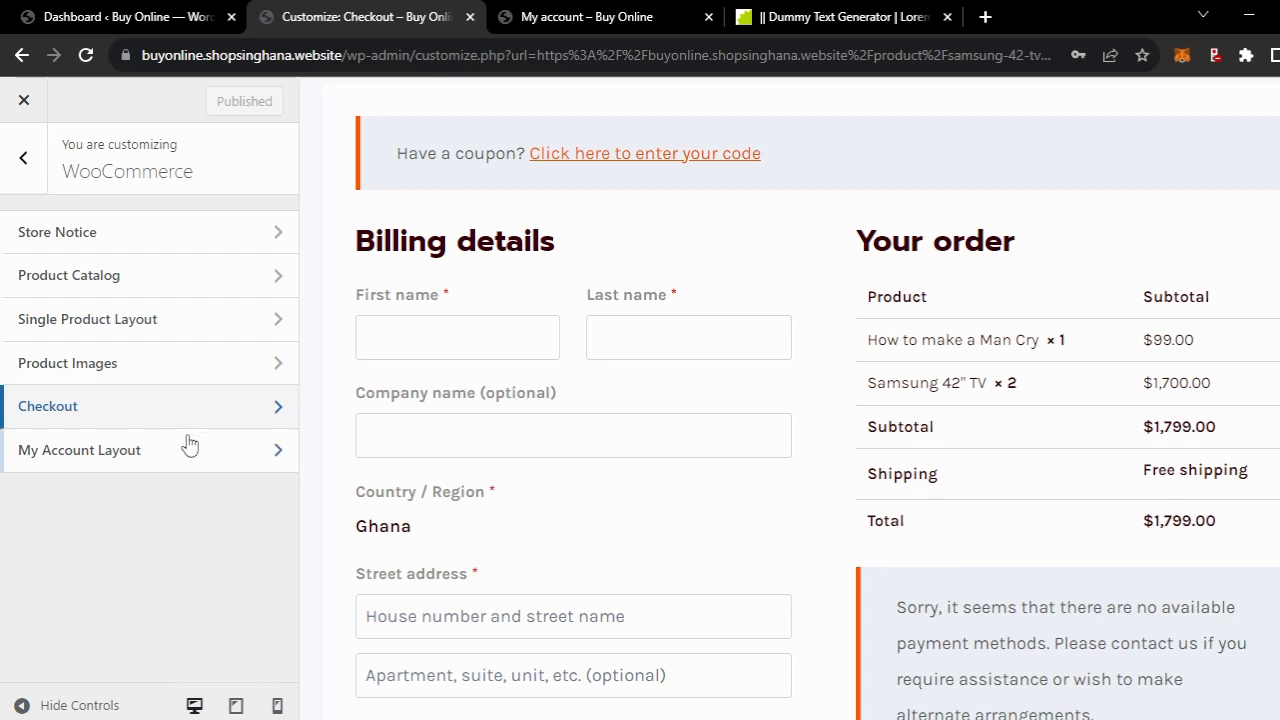
- Review the WooCommerce Product Images settings for main image width, thumbnail width and thumbnail cropping, and return to the WooCommerce sections
click(145, 362)
scroll(130, 455, down, 2)
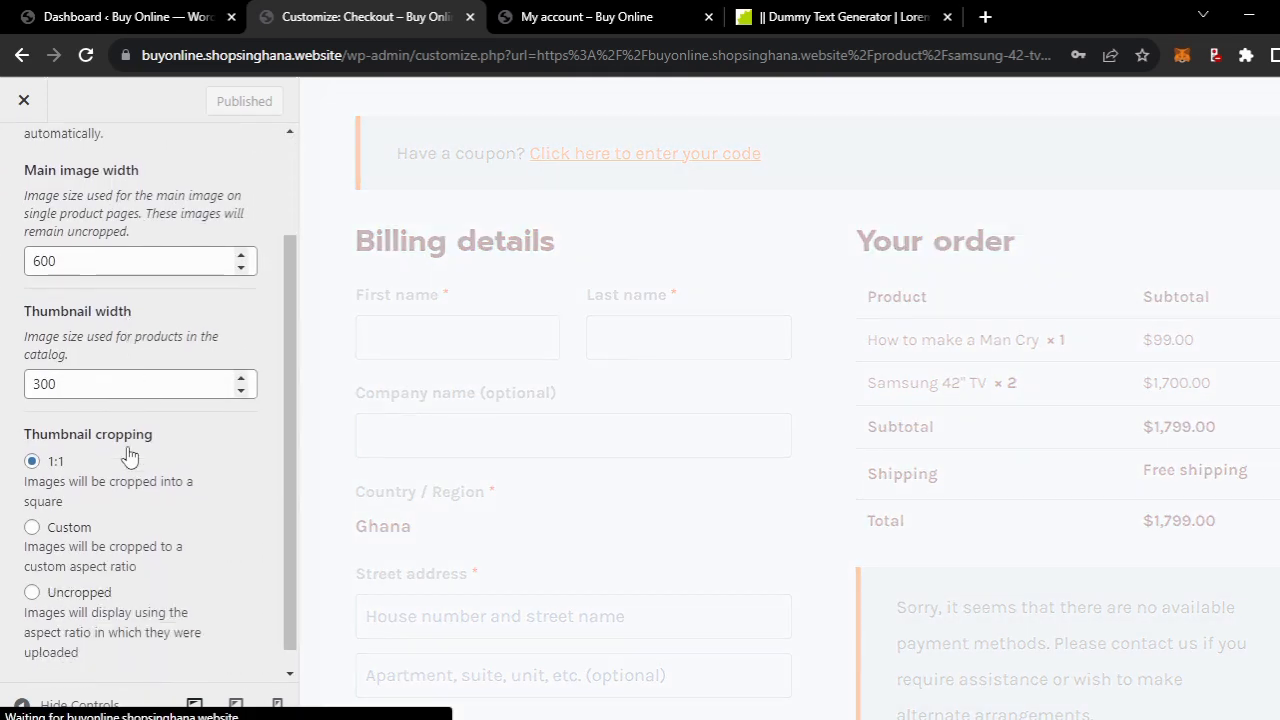
scroll(130, 457, down, 1)
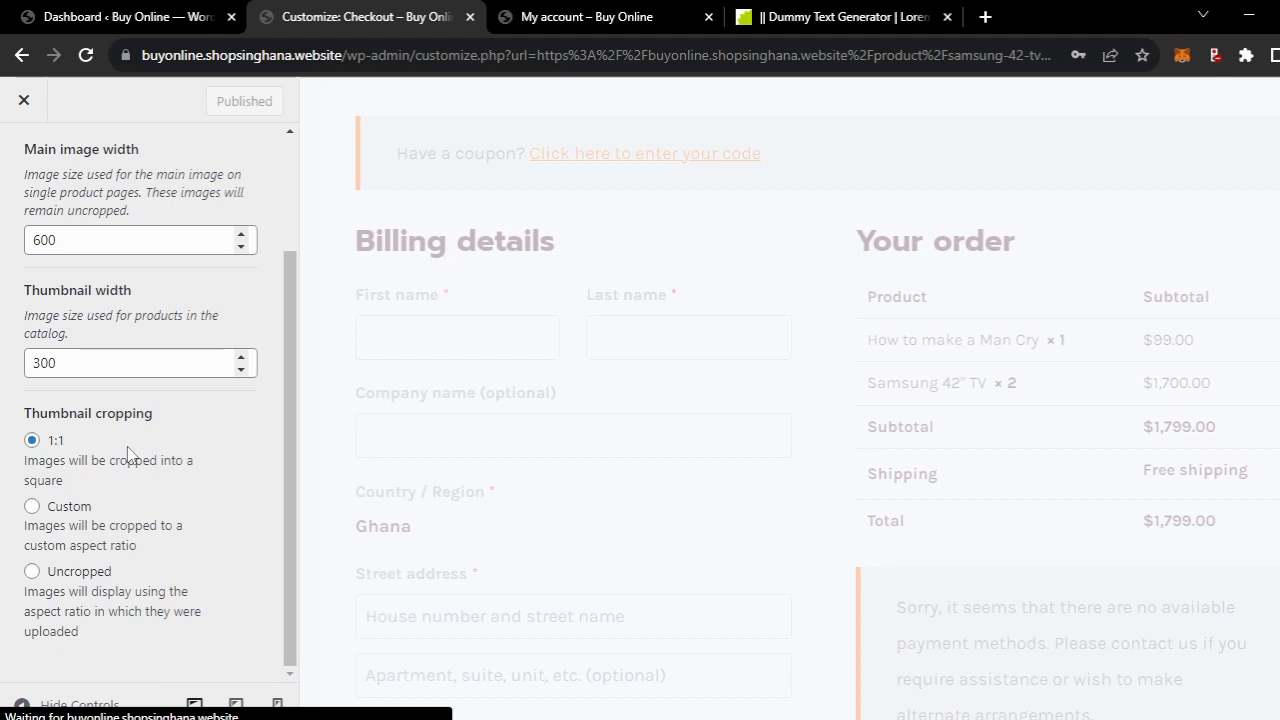
scroll(127, 453, up, 3)
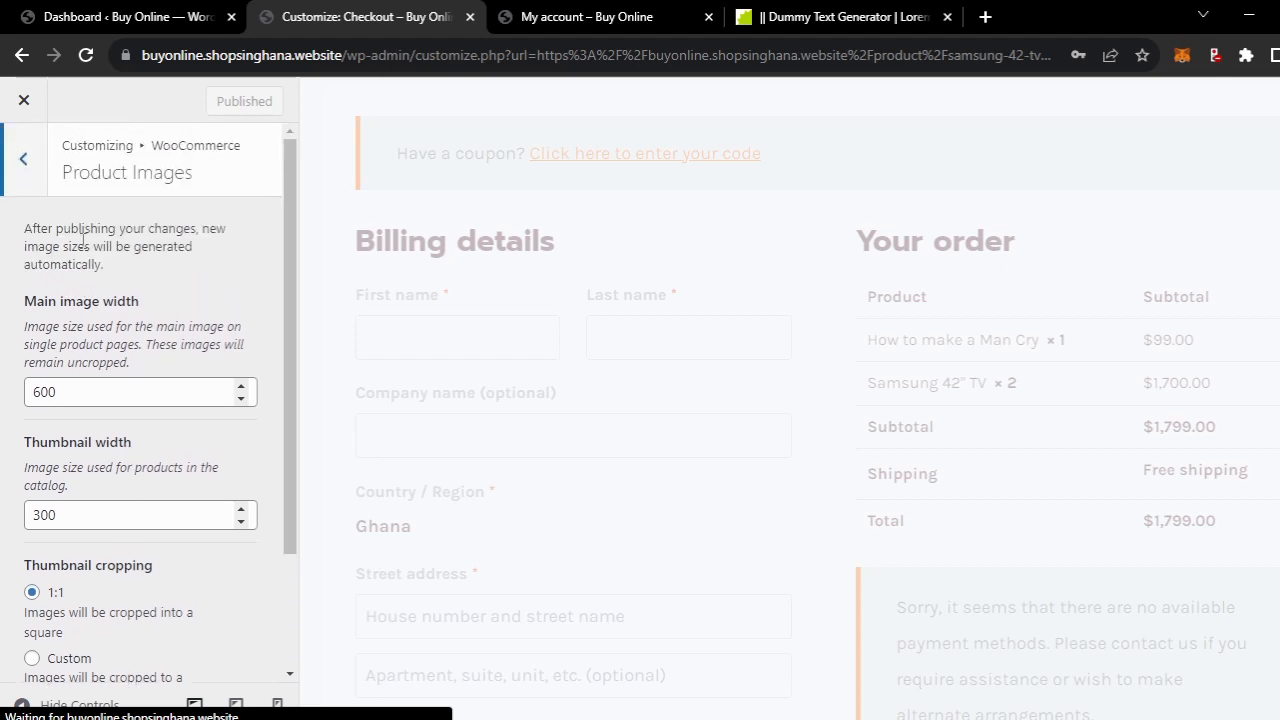
click(23, 162)
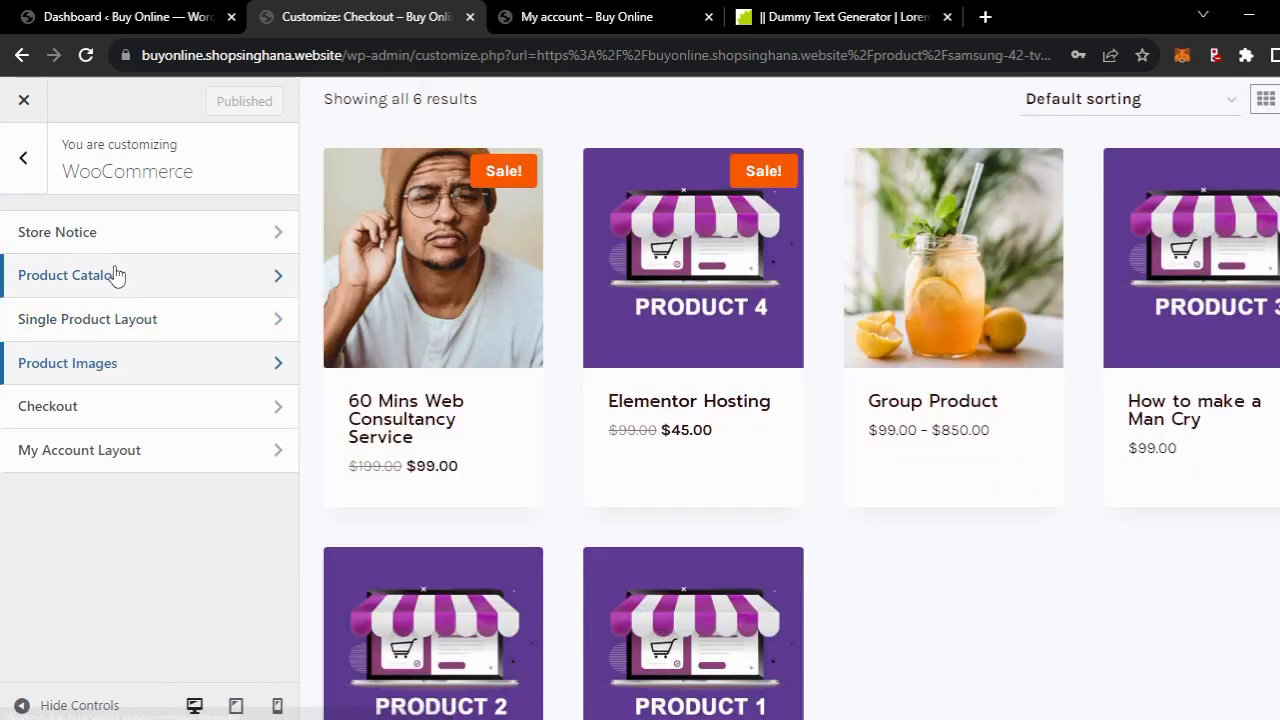
- Look through the general Product Catalog settings for the archive title, container, title elements and archive layout
click(114, 275)
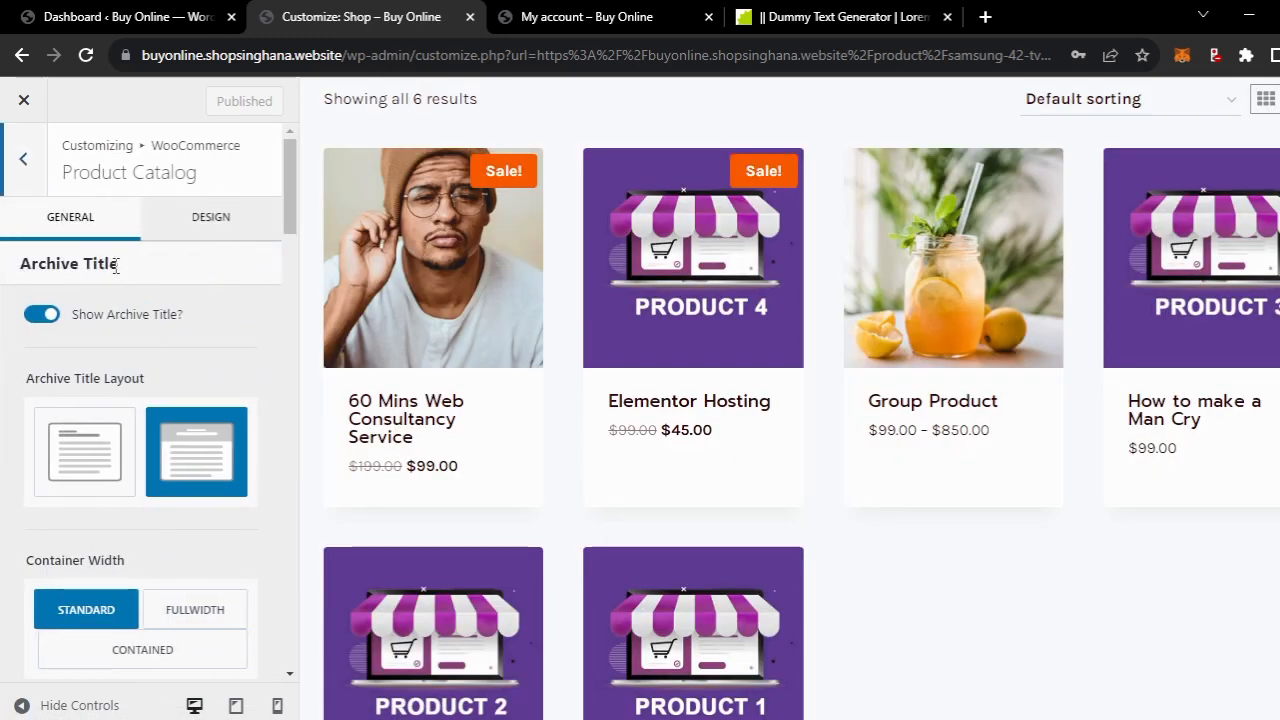
scroll(164, 525, down, 6)
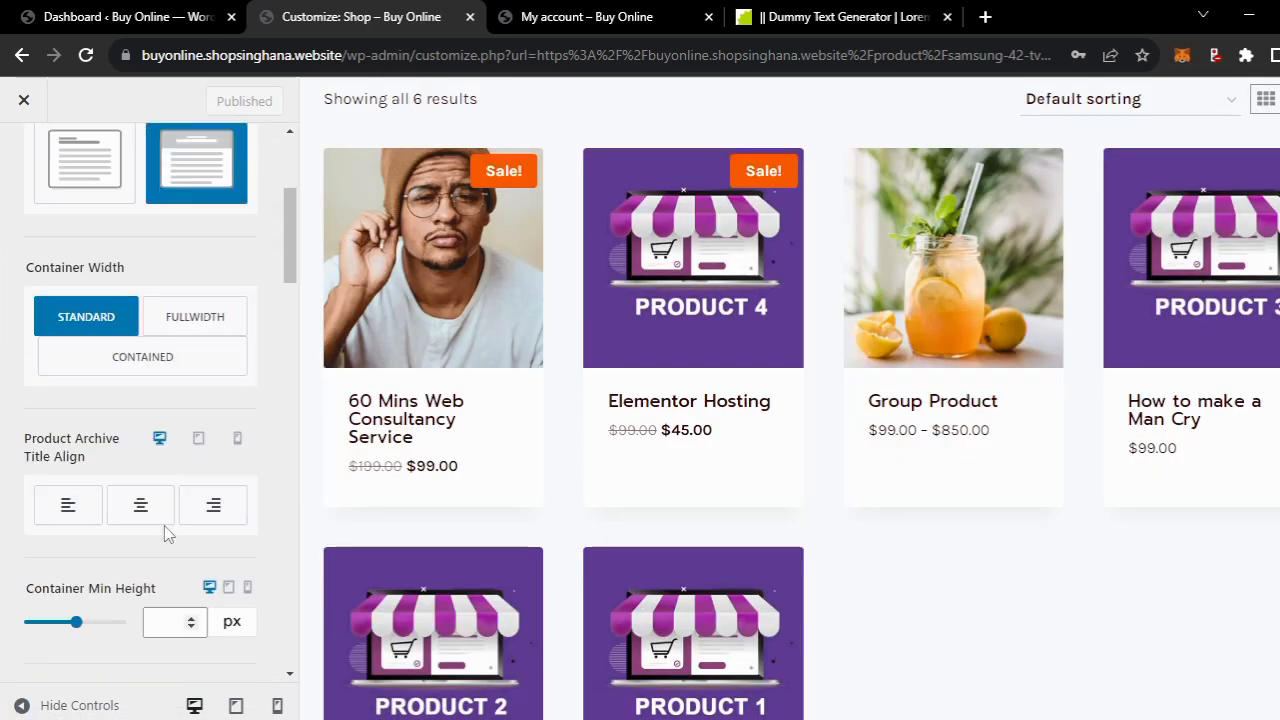
scroll(165, 533, up, 3)
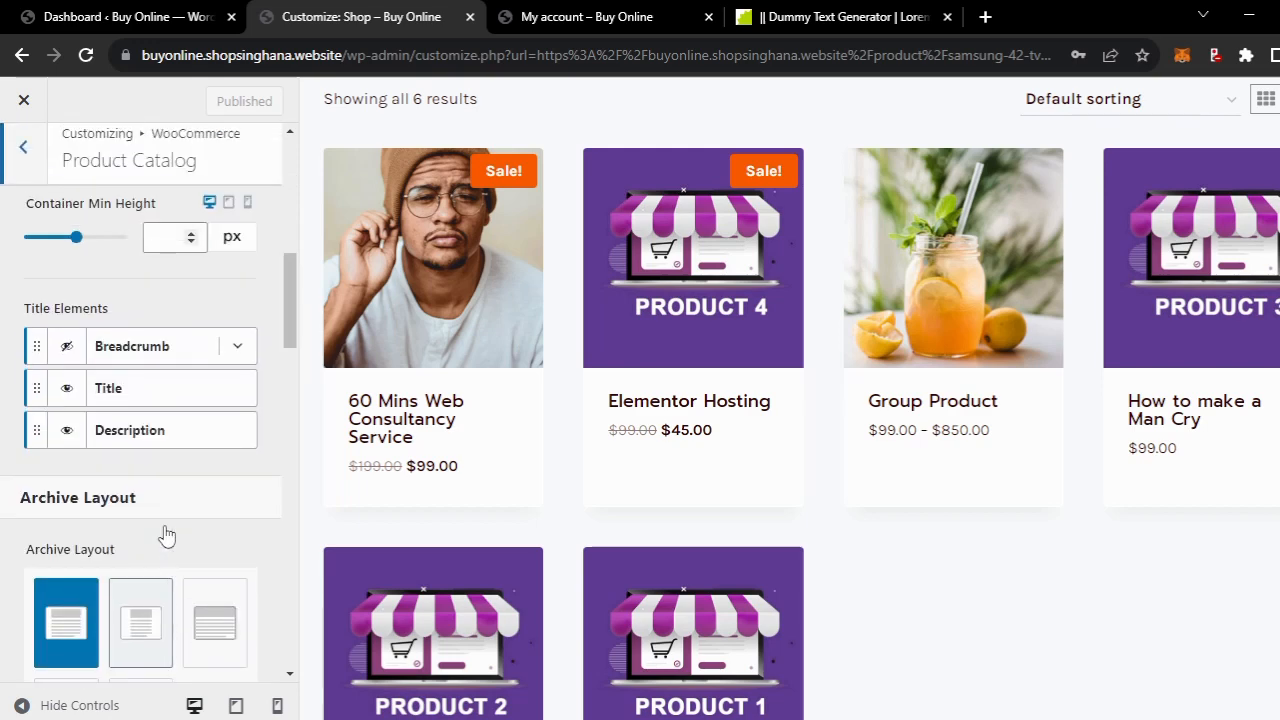
scroll(166, 535, down, 4)
scroll(166, 534, up, 8)
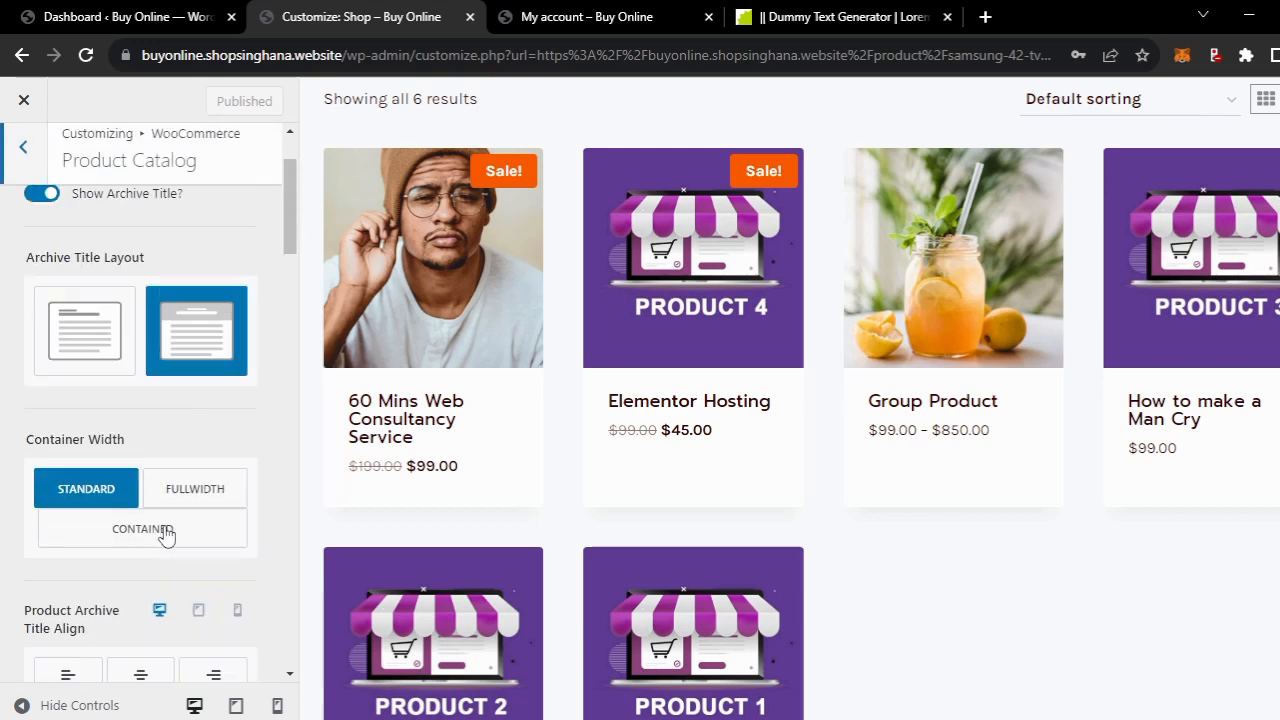
- Review the Product Catalog's design settings for the archive title's font, colors and background
click(210, 220)
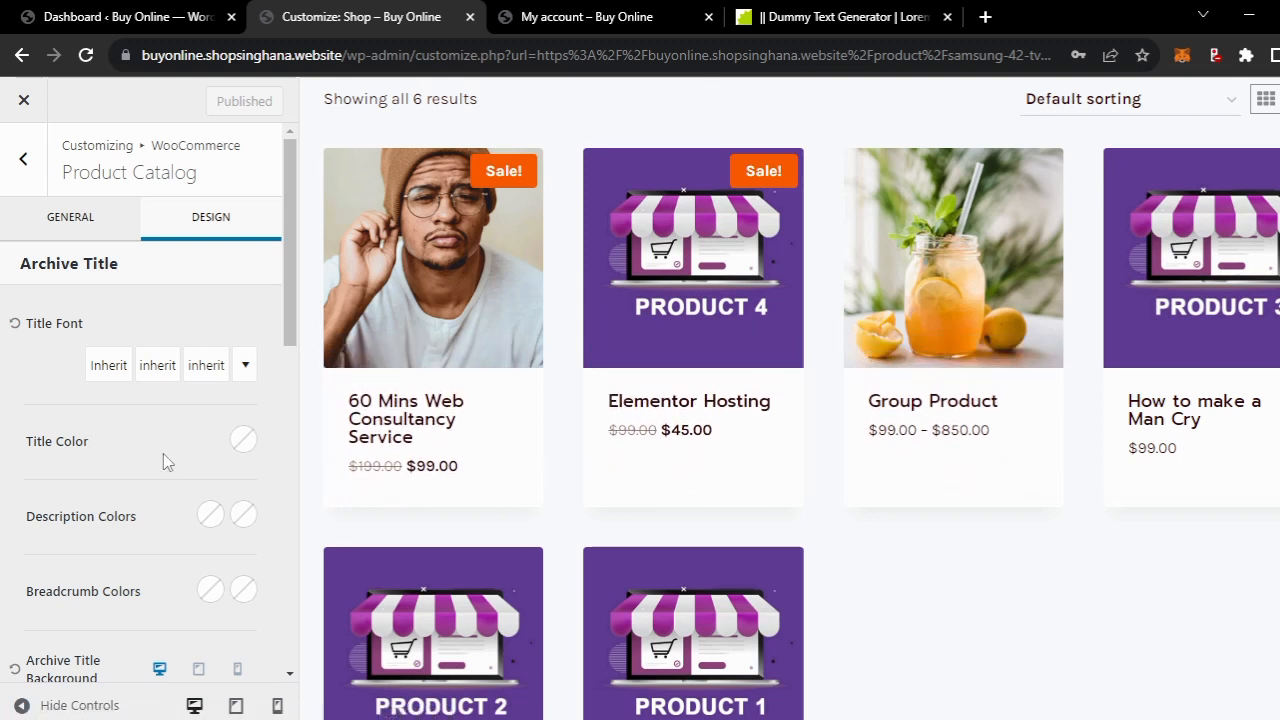
scroll(163, 453, down, 5)
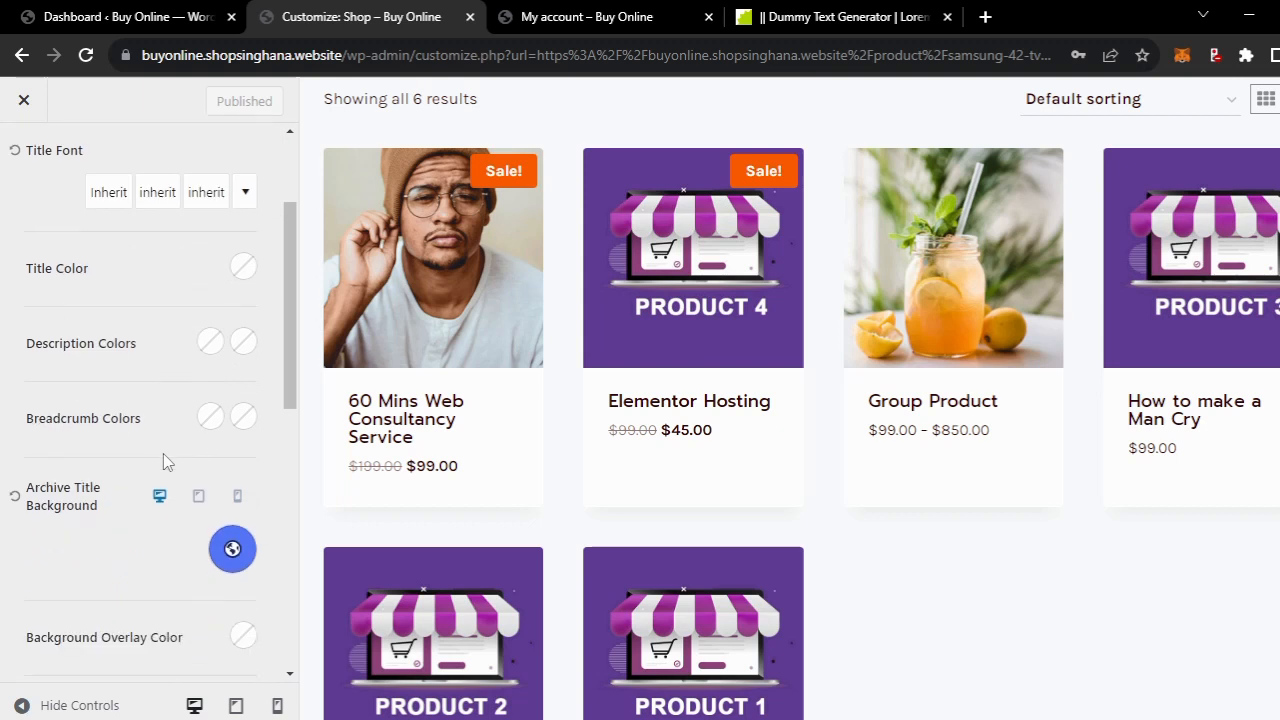
scroll(163, 453, up, 4)
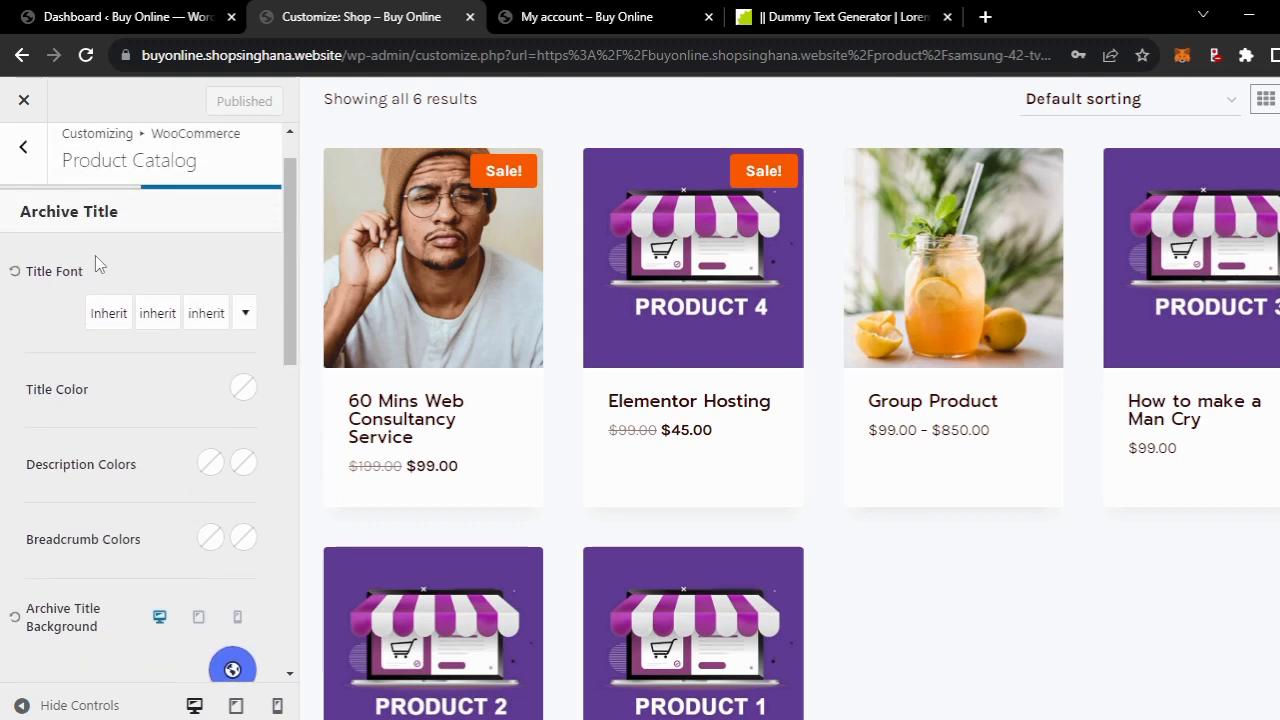
scroll(95, 255, up, 1)
- Set the Button Action Style to Always Visible in the Product Catalog's general settings
click(91, 218)
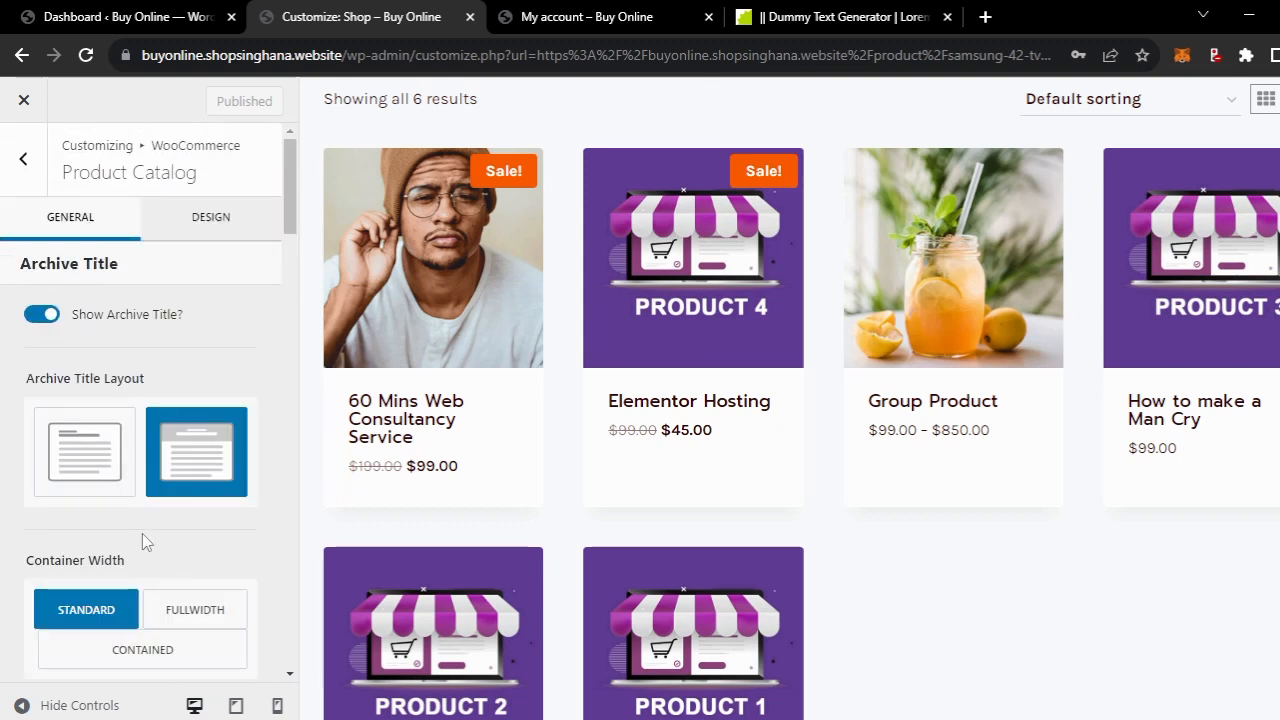
scroll(142, 541, down, 3)
scroll(142, 541, down, 5)
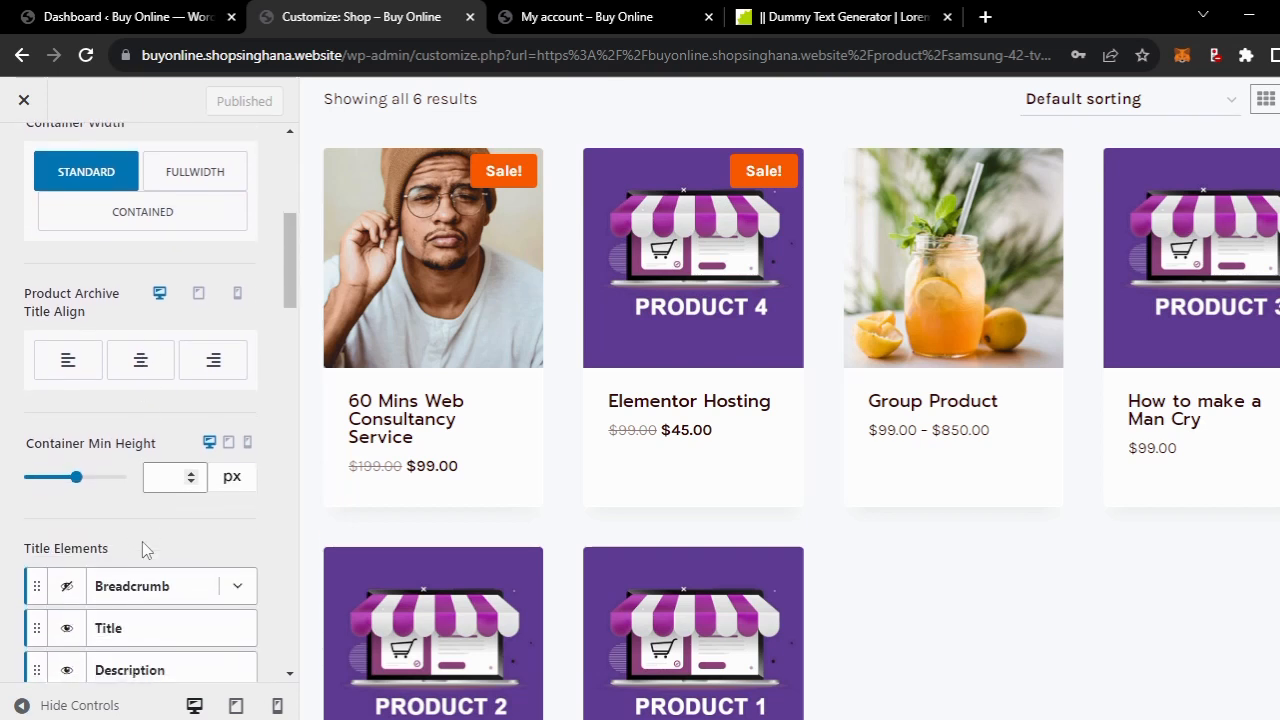
scroll(142, 542, down, 6)
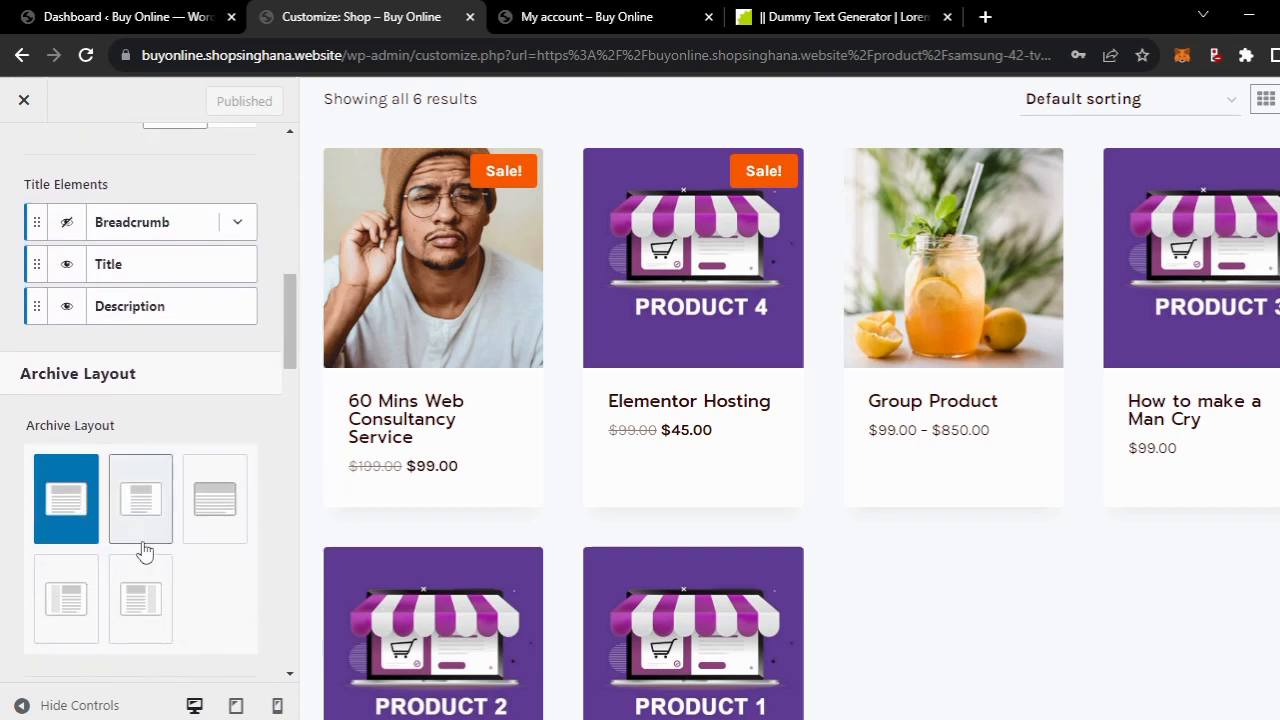
scroll(142, 541, down, 1)
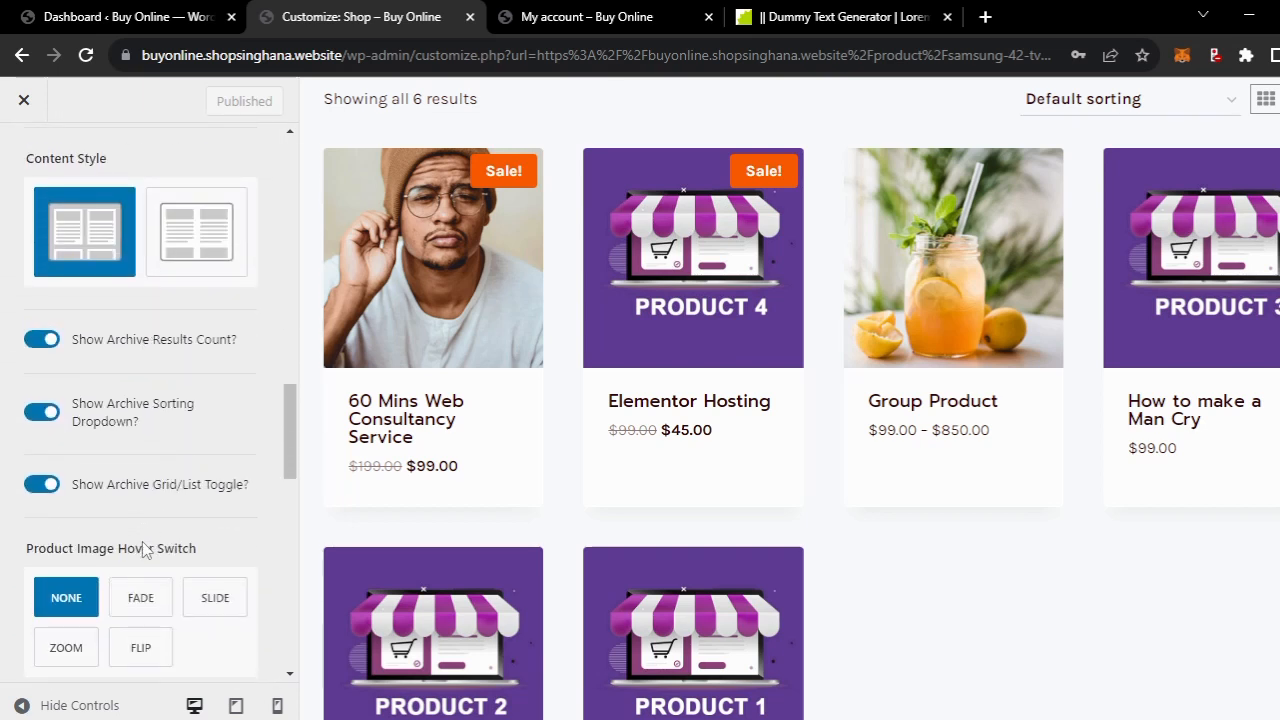
scroll(142, 541, down, 2)
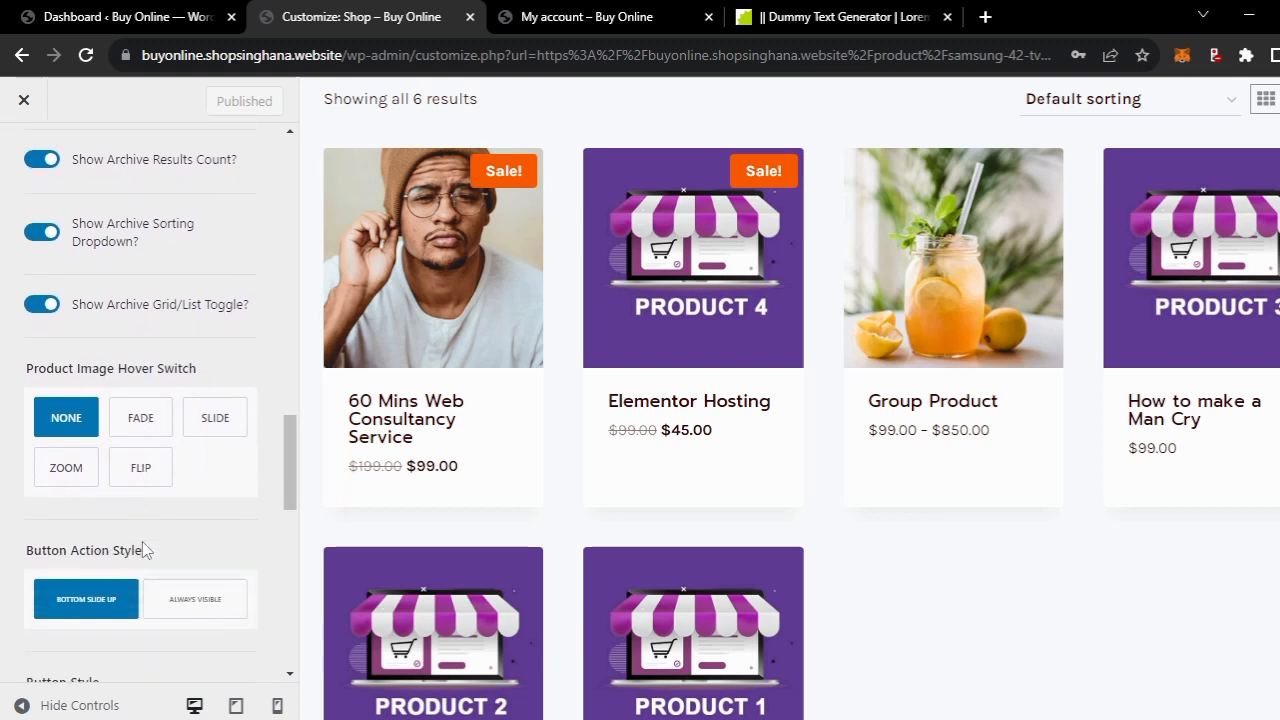
scroll(142, 541, down, 2)
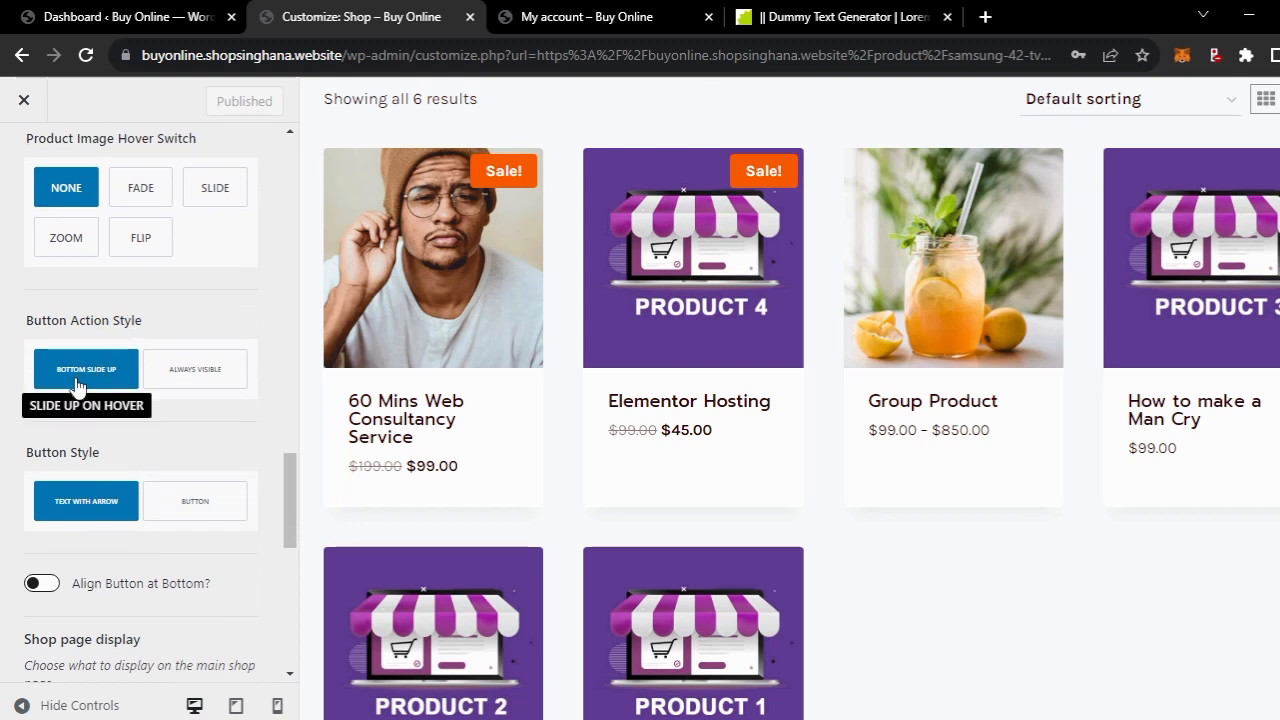
click(200, 378)
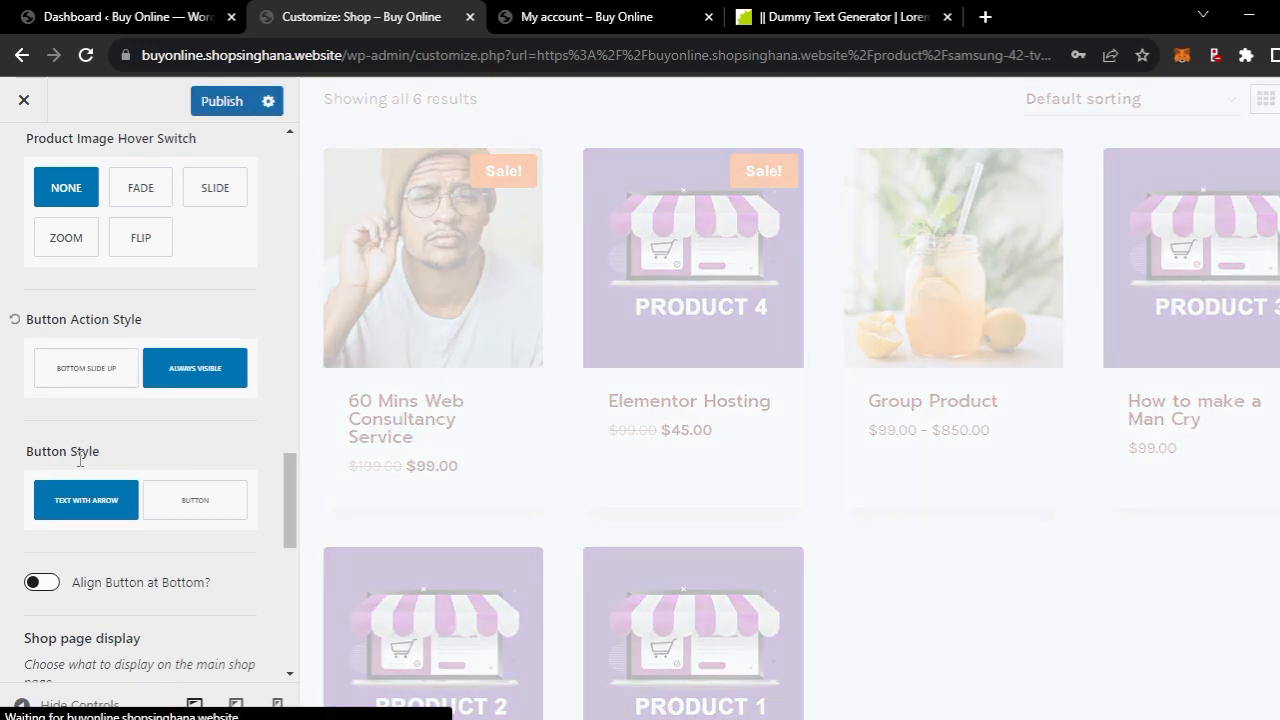
- Set the product catalog's Button Style to Button and enable Align Button at Bottom
click(176, 508)
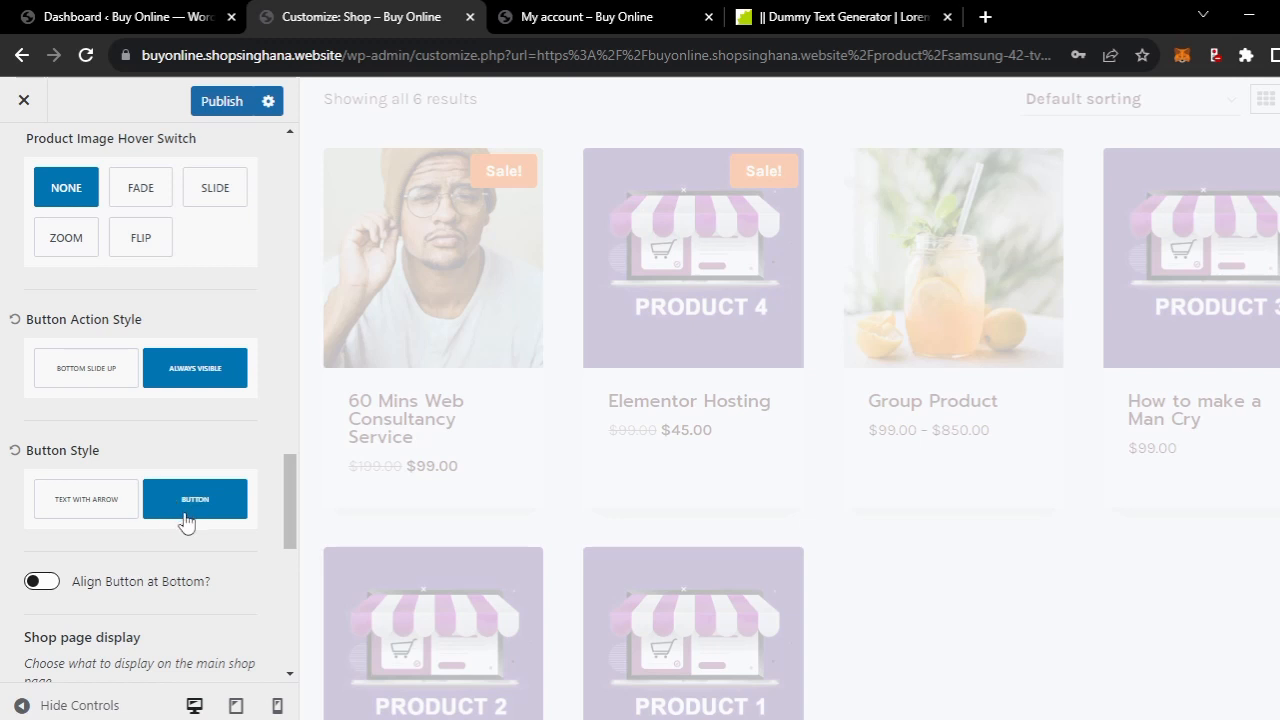
scroll(130, 572, down, 3)
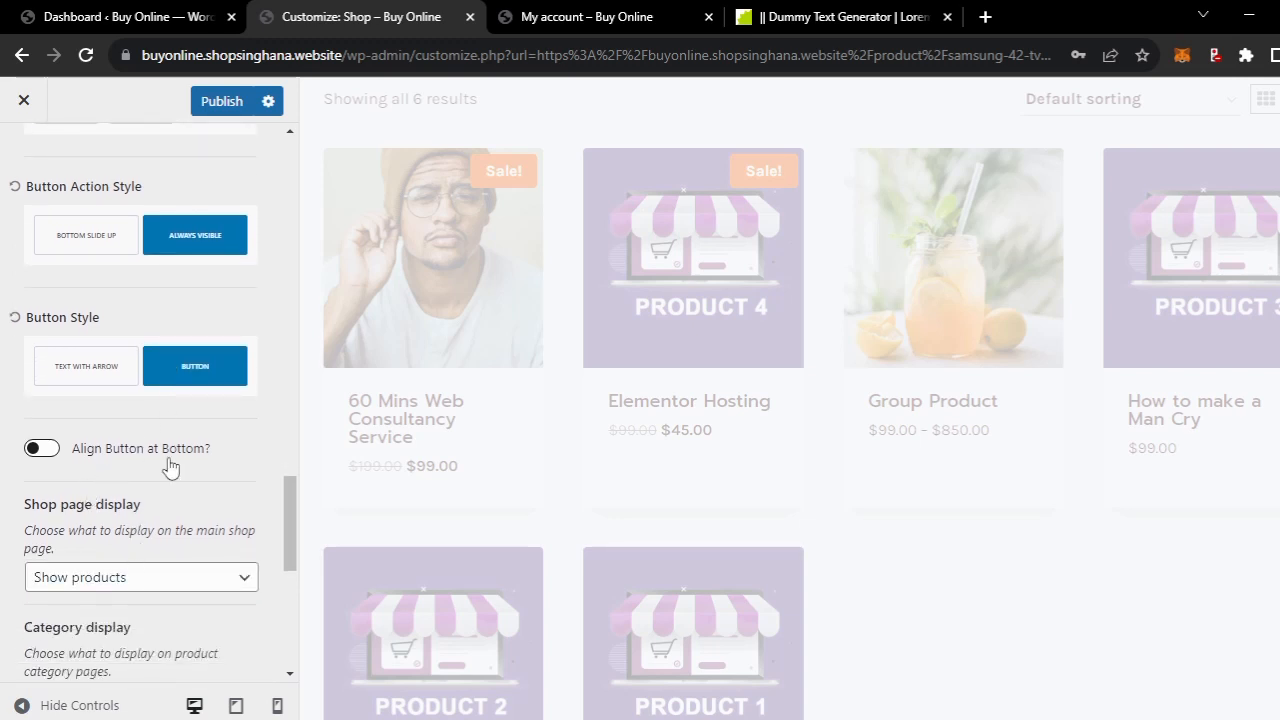
click(44, 449)
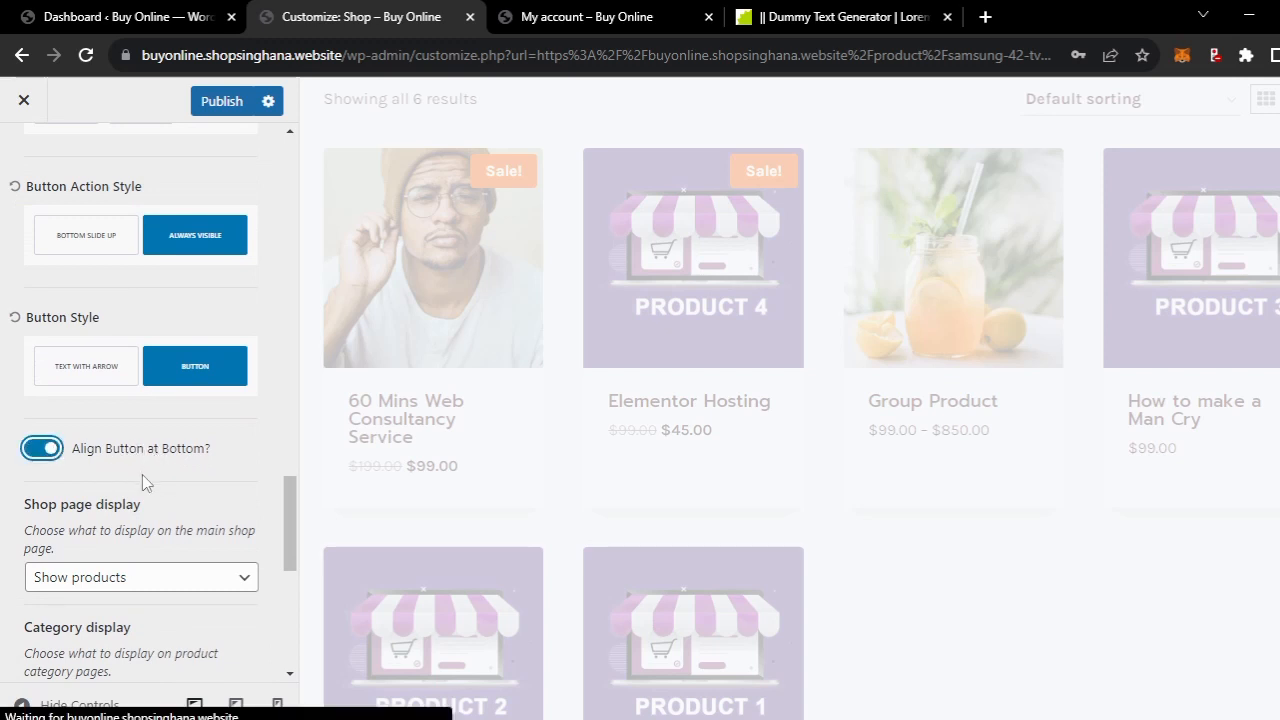
- Review the Product Catalog's design settings for the archive title and layout, and publish the customizer changes
scroll(142, 474, up, 10)
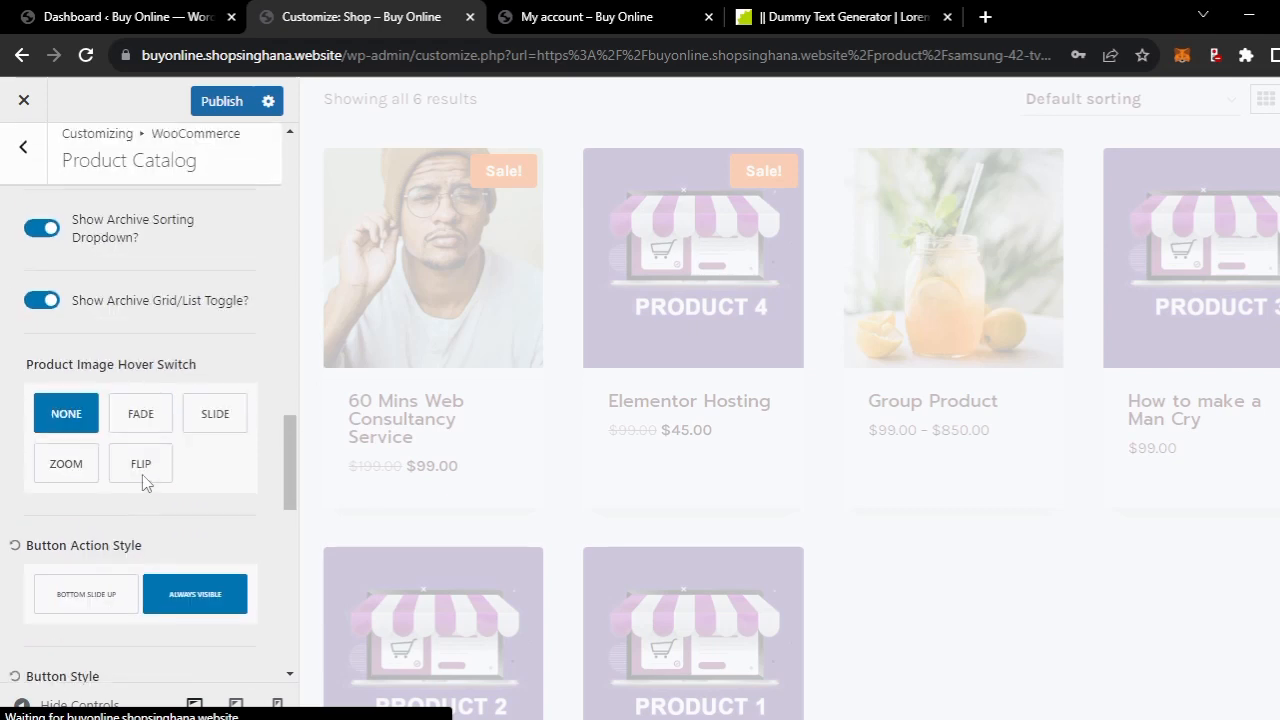
scroll(176, 276, up, 8)
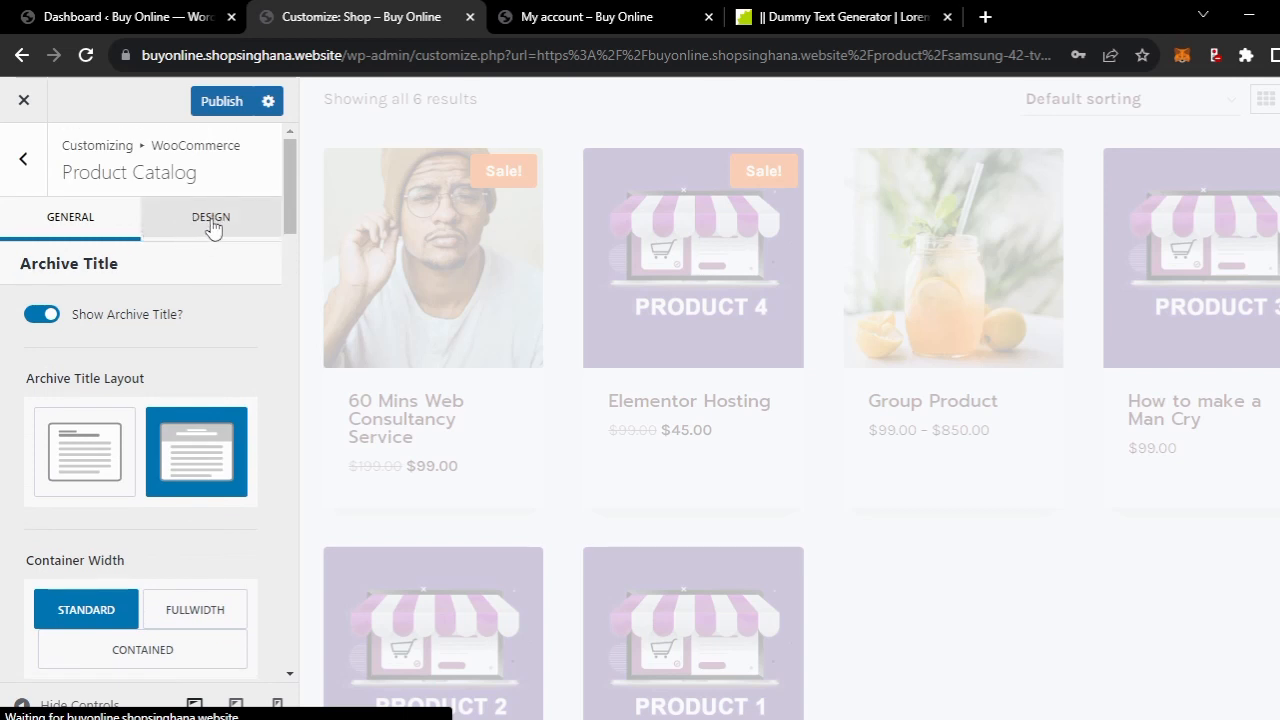
drag(205, 227, 93, 265)
click(162, 436)
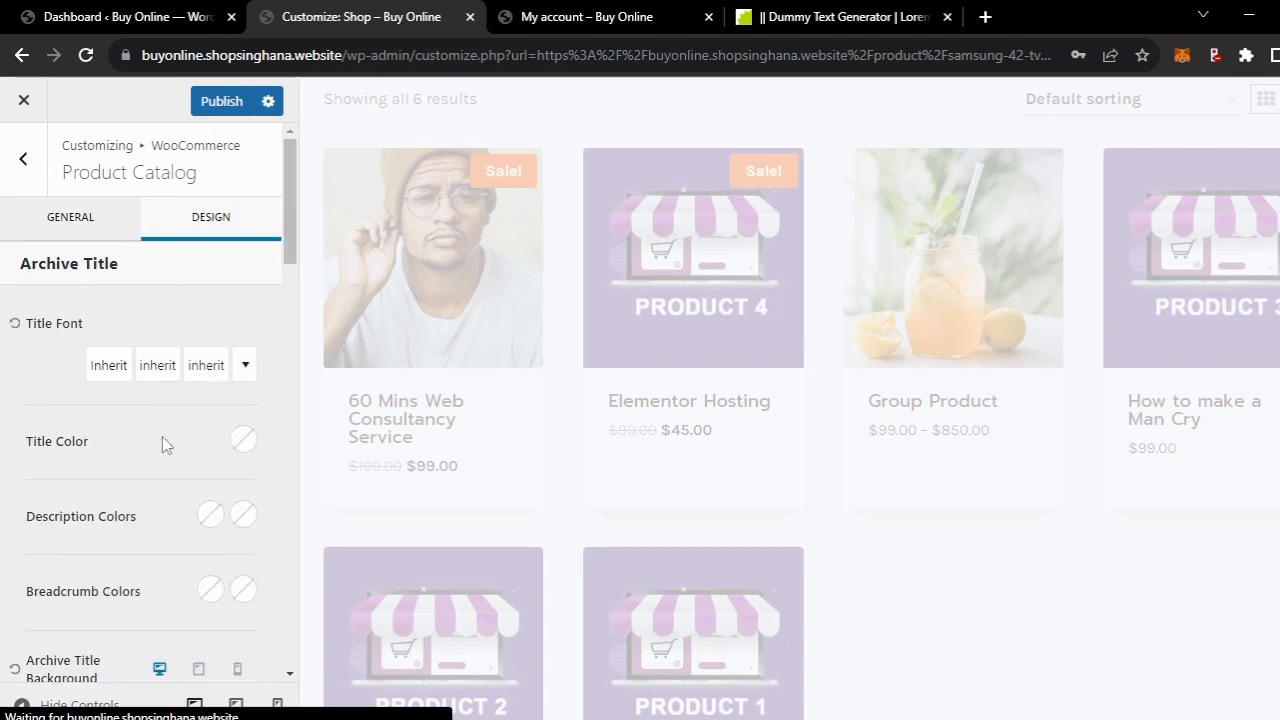
scroll(162, 436, down, 3)
scroll(162, 437, down, 1)
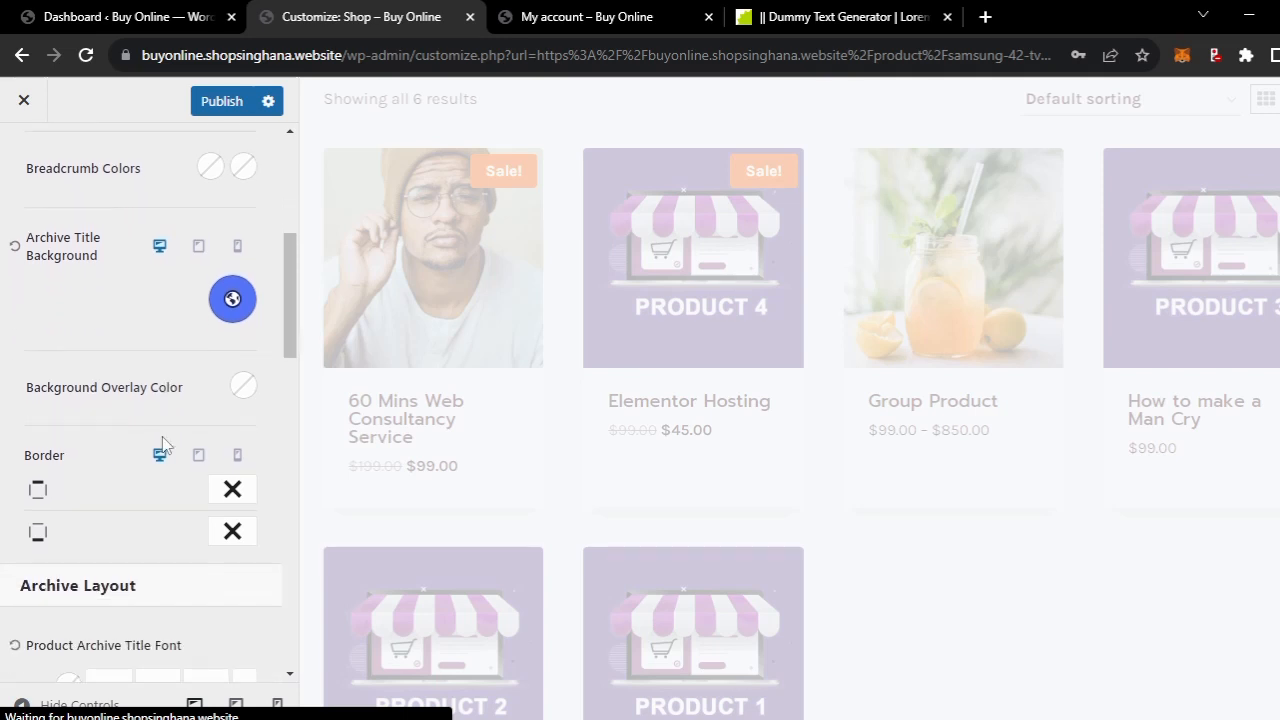
scroll(163, 444, down, 4)
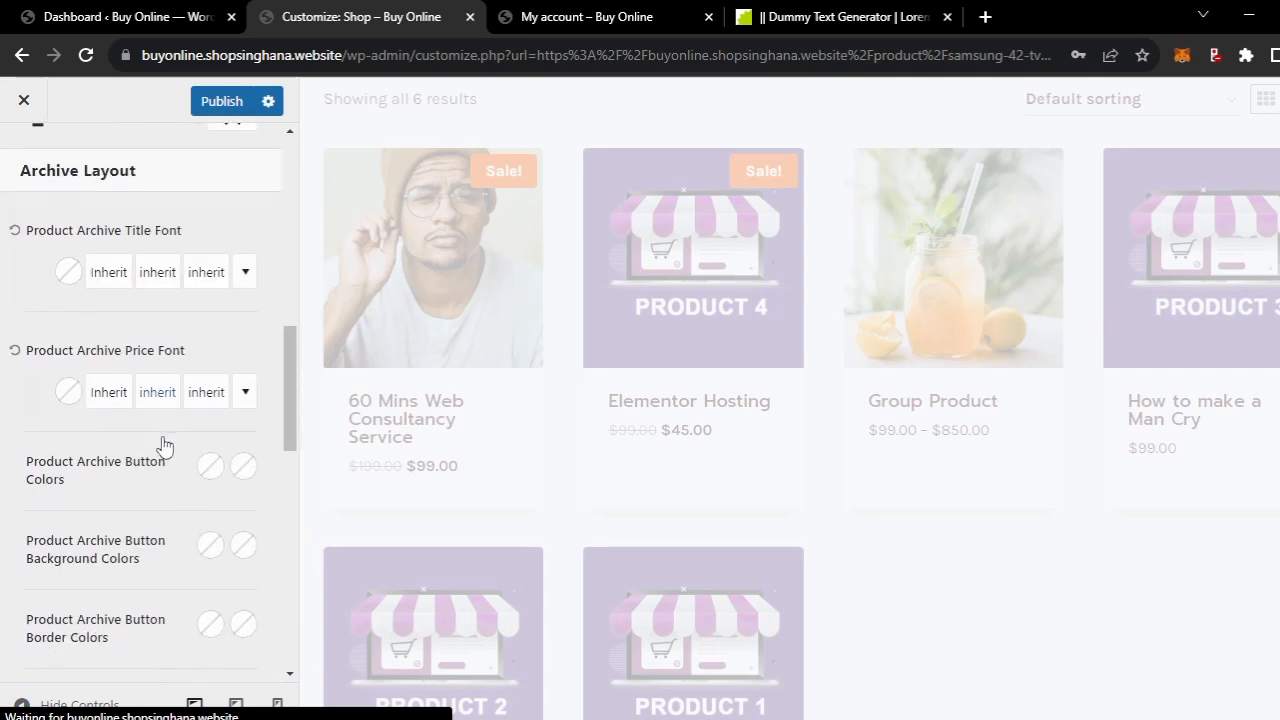
scroll(163, 444, up, 8)
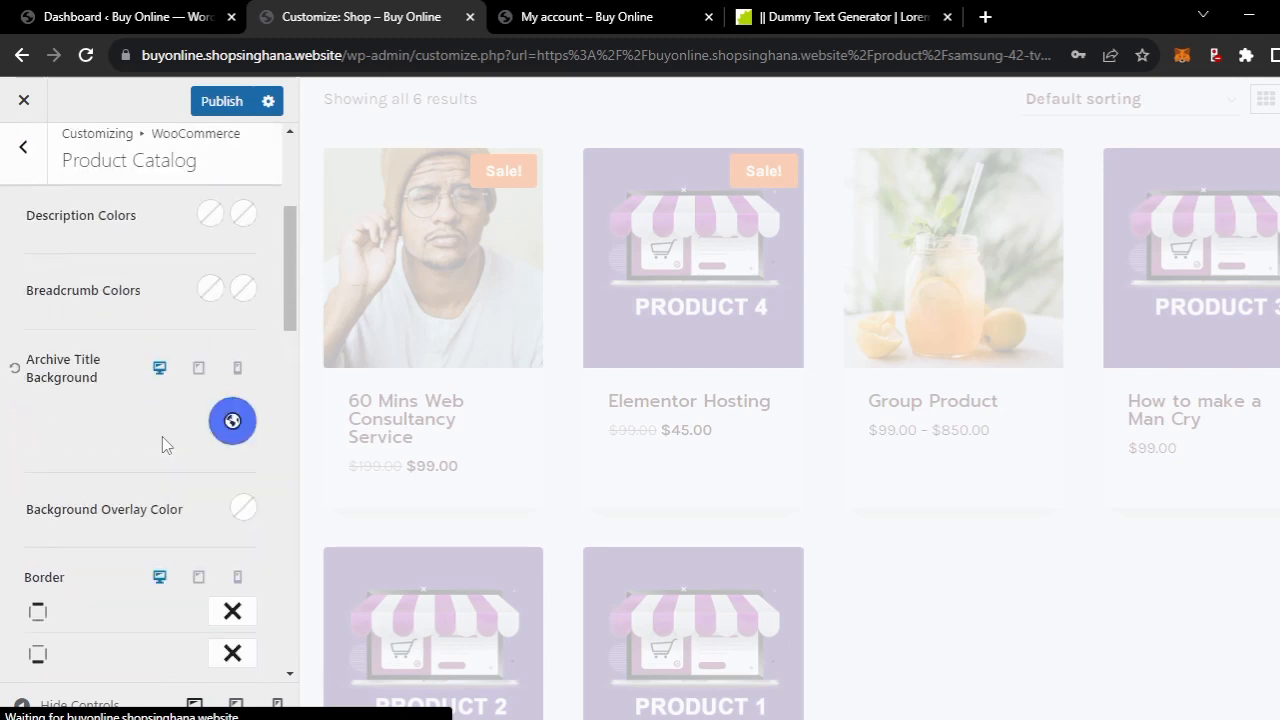
click(220, 108)
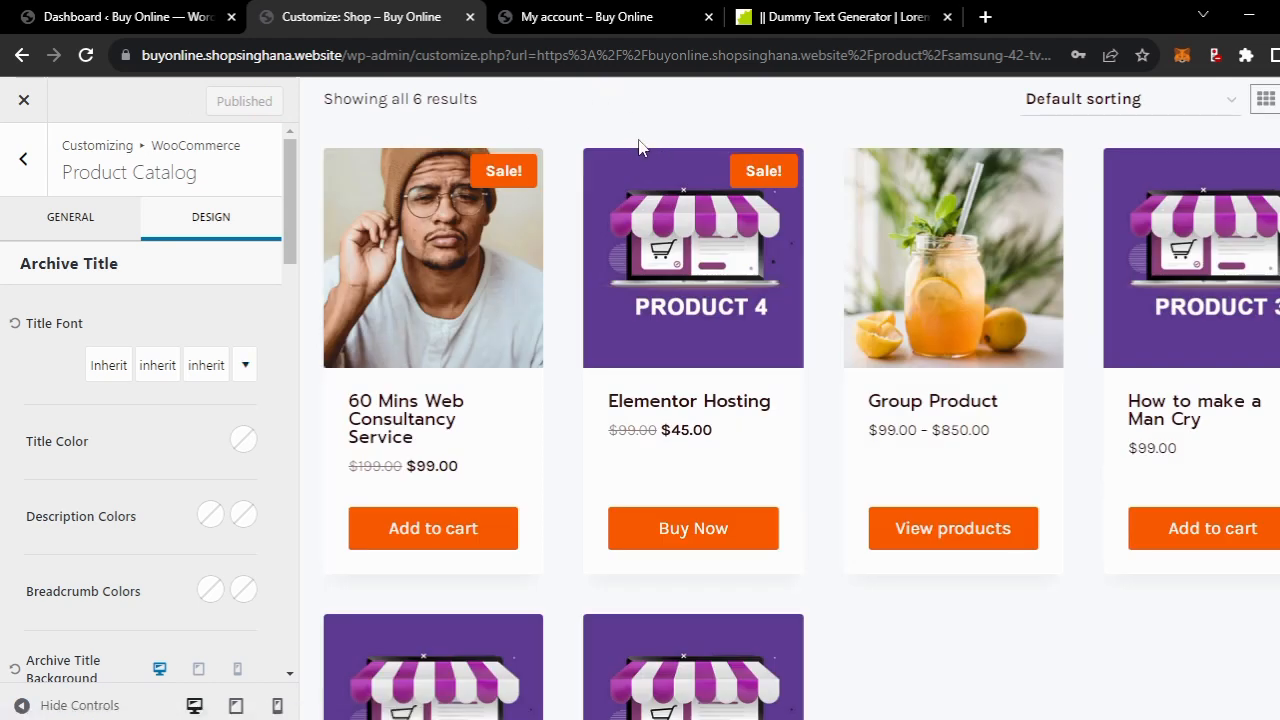
- Switch to the live site and examine the Shop page's product grid and product buttons
click(614, 22)
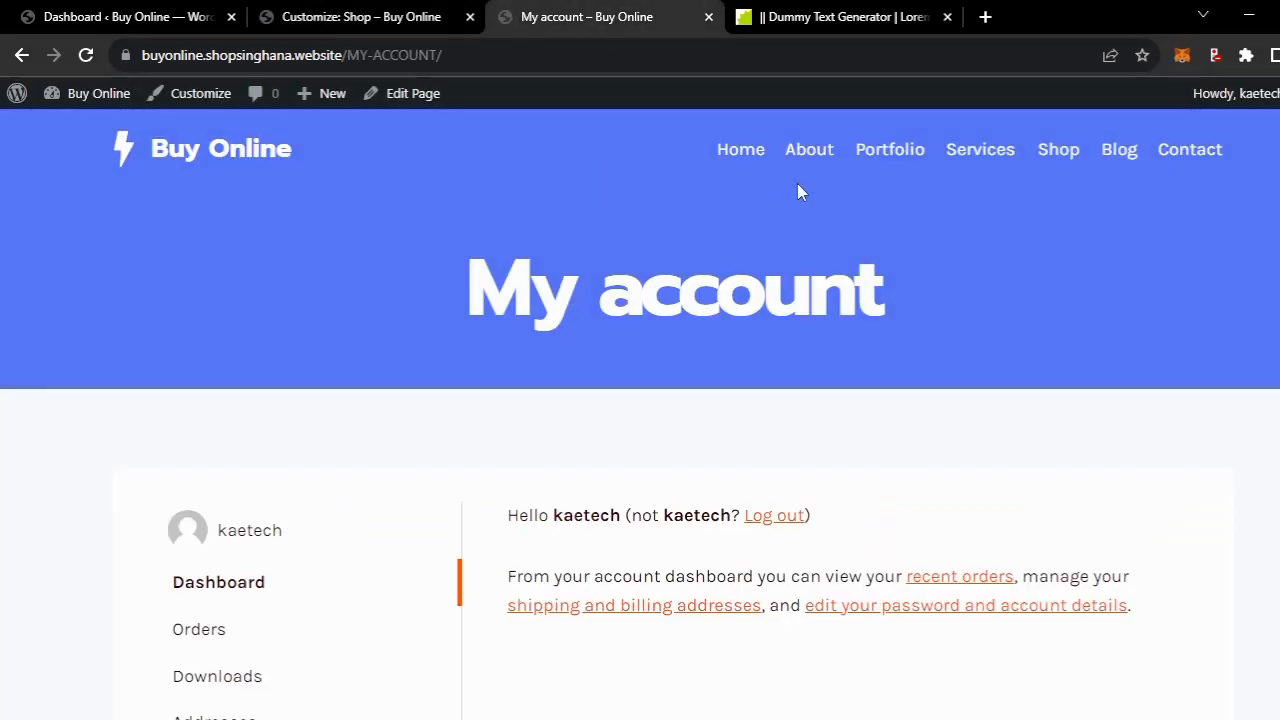
click(1056, 157)
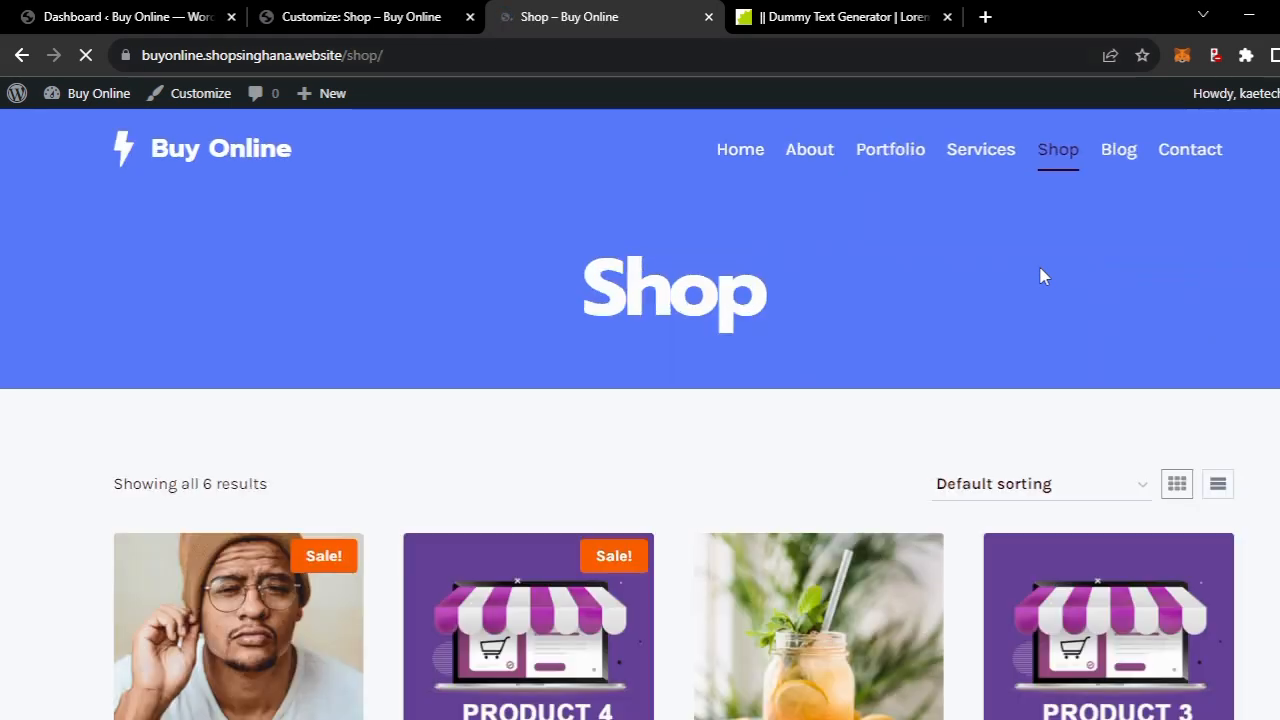
scroll(1043, 277, down, 5)
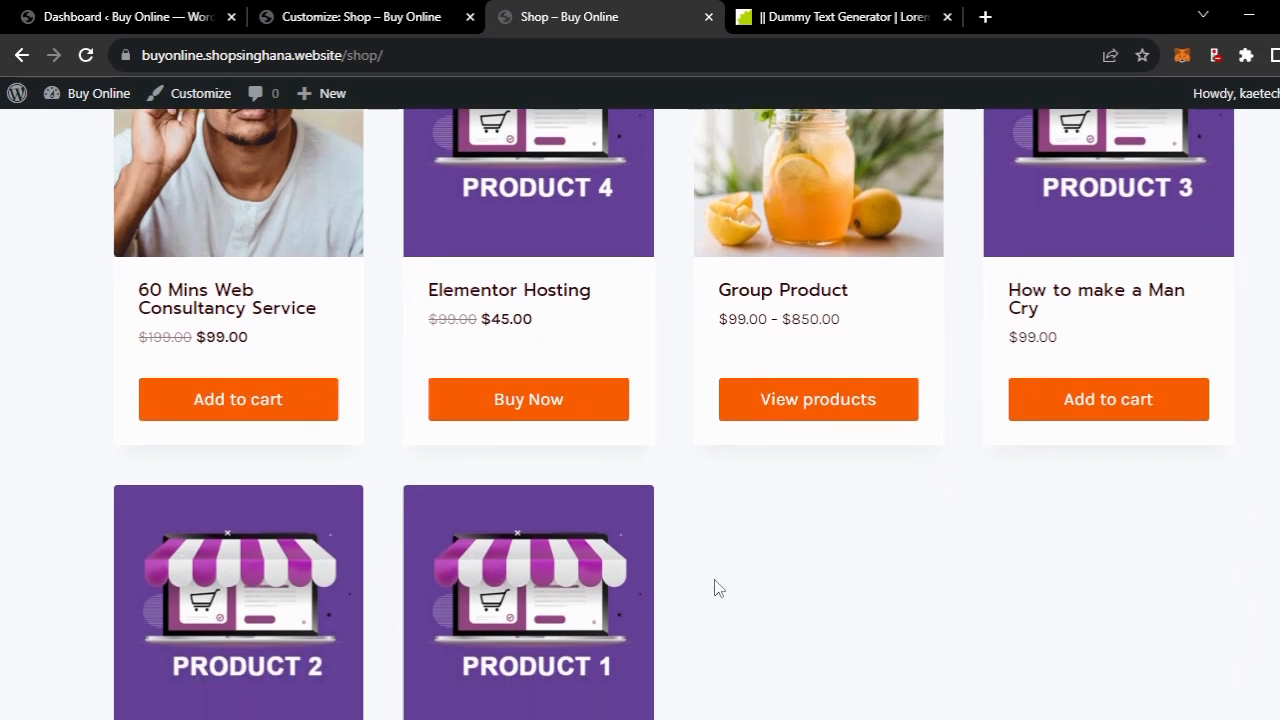
scroll(716, 588, down, 4)
scroll(716, 588, up, 1)
scroll(716, 588, up, 6)
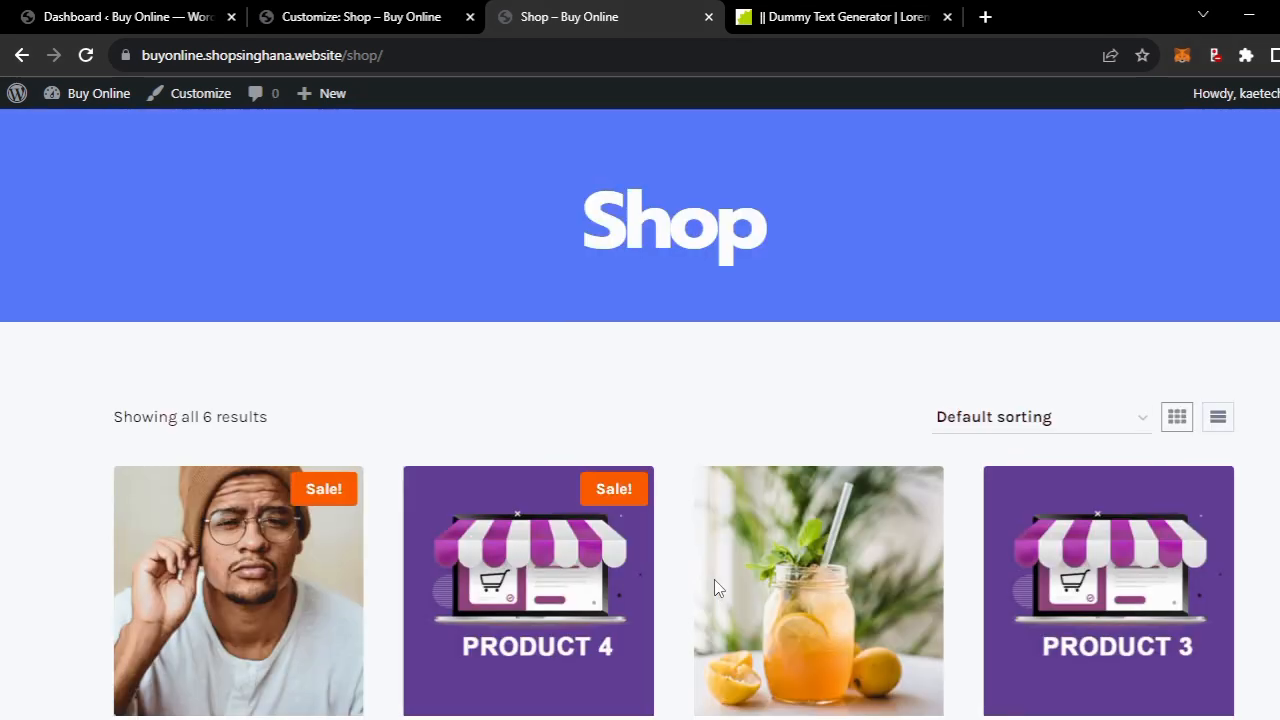
scroll(714, 580, up, 1)
scroll(714, 580, down, 3)
scroll(714, 588, down, 3)
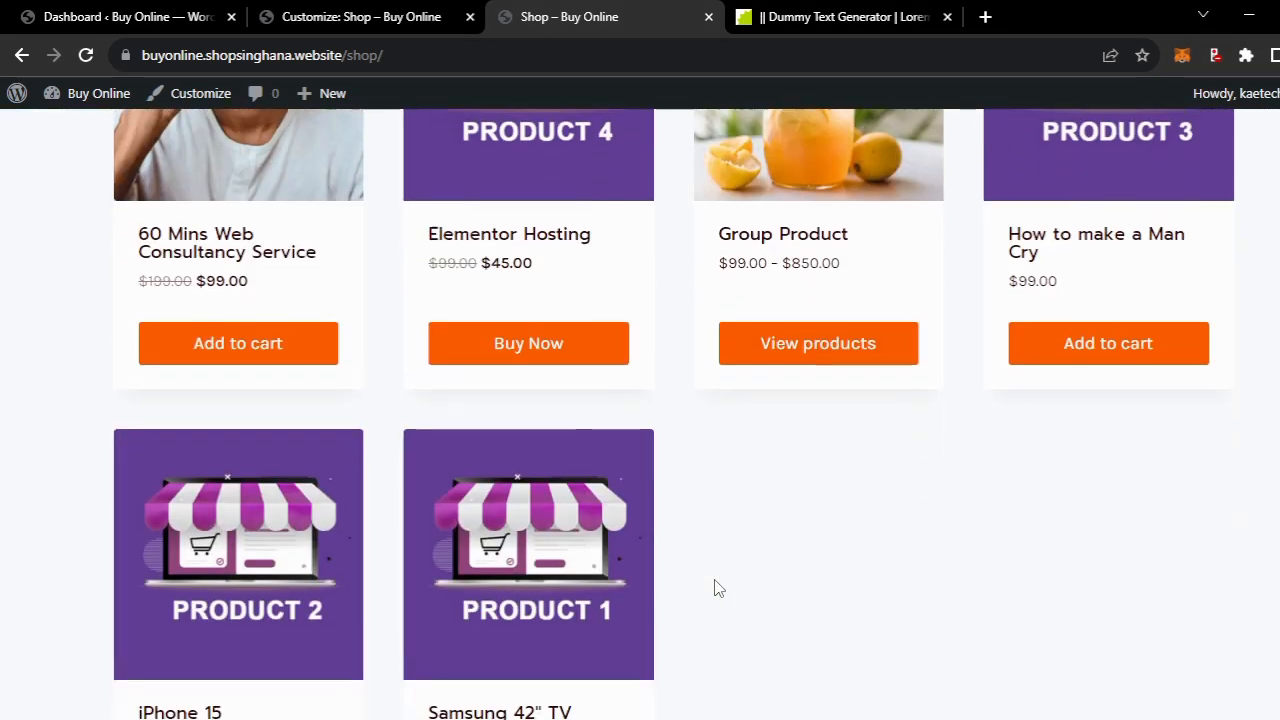
scroll(714, 588, up, 6)
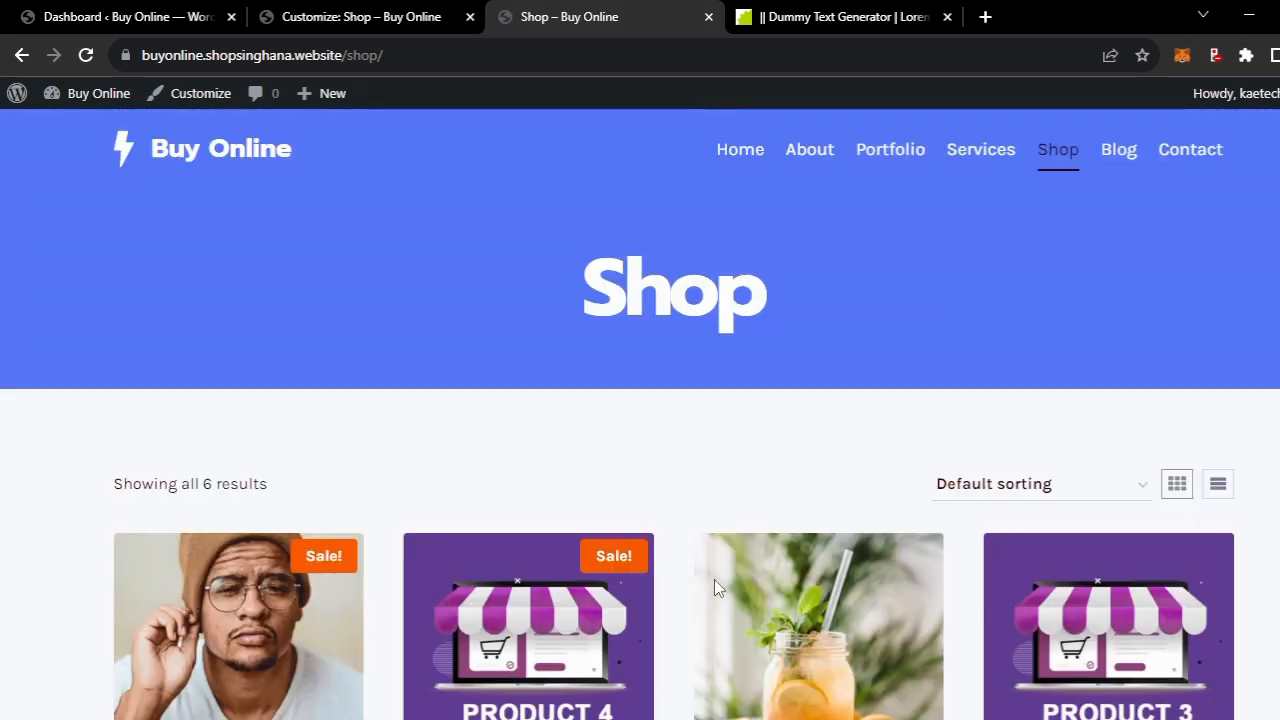
scroll(669, 571, down, 3)
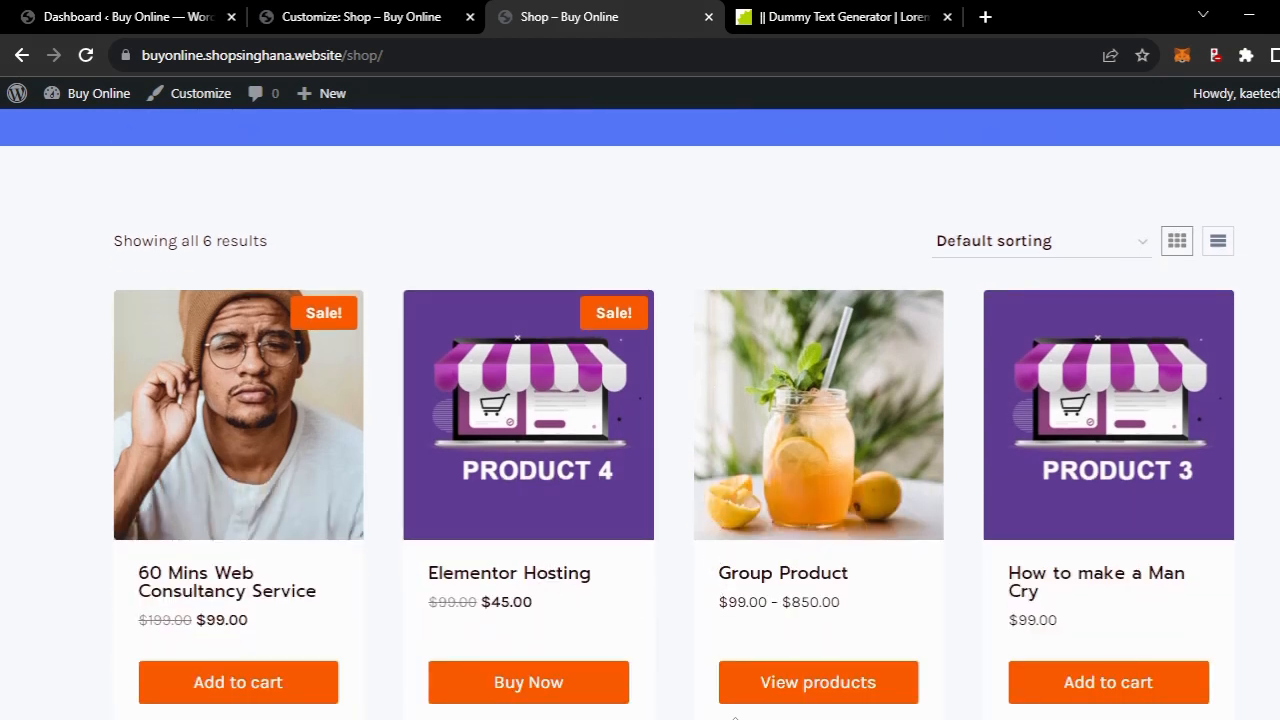
scroll(723, 600, down, 3)
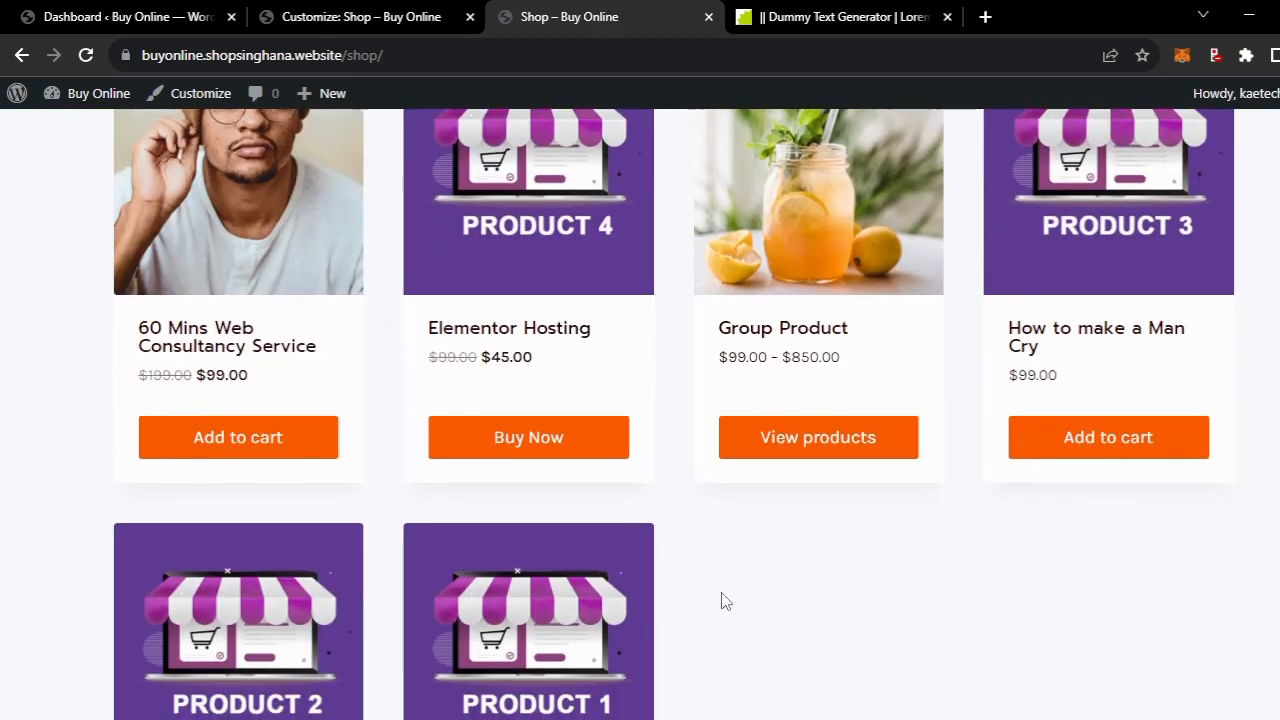
- Open the Samsung 42" TV product page and examine its details, trust badges, payment logos and description
scroll(724, 600, down, 3)
click(536, 604)
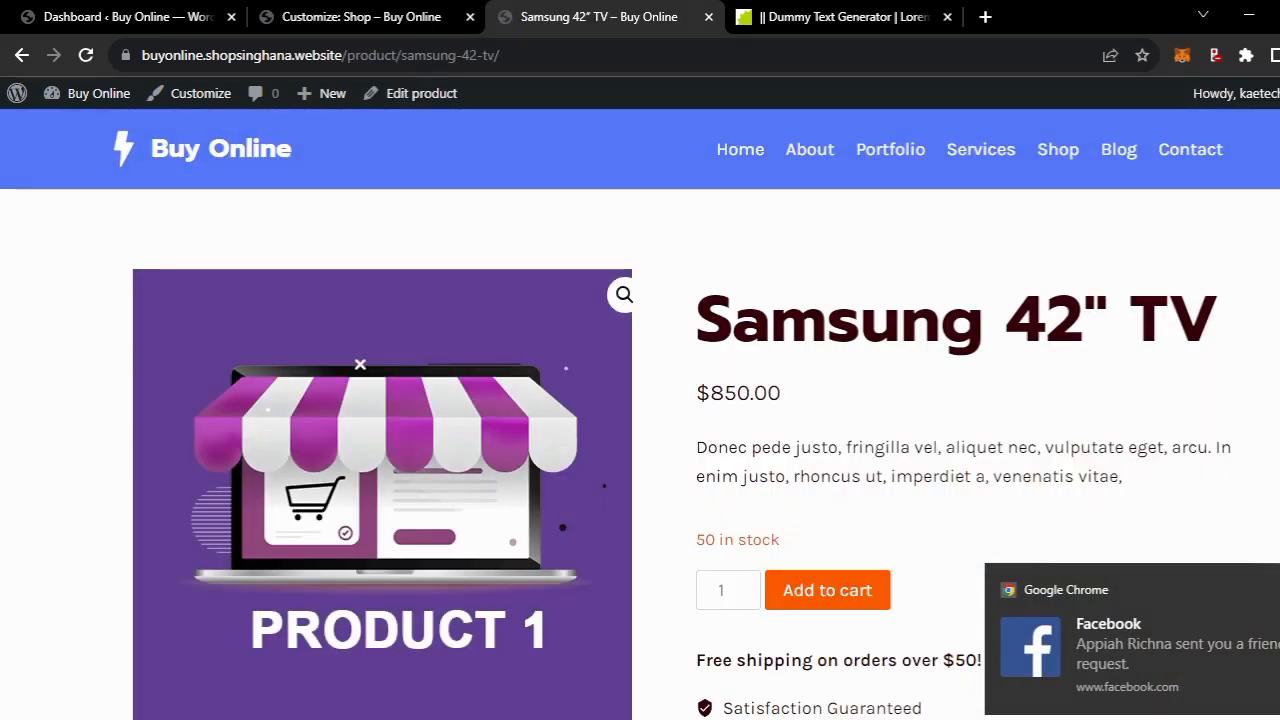
scroll(1127, 531, down, 5)
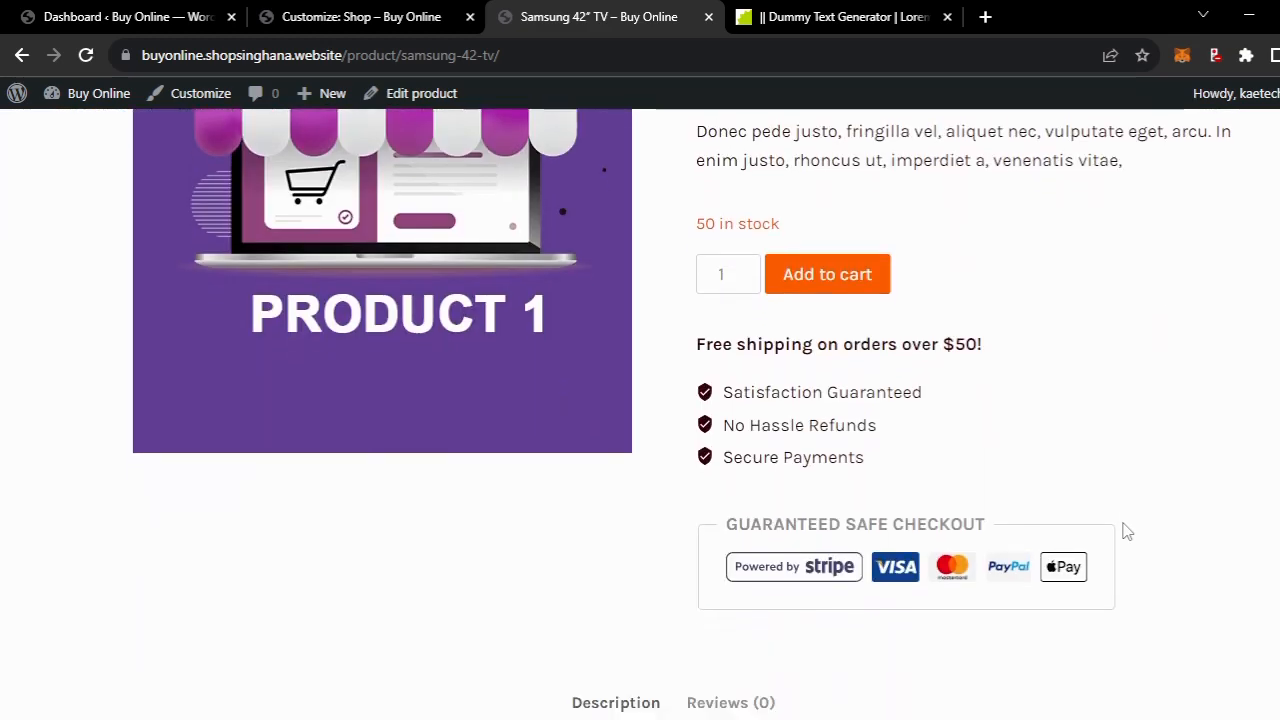
scroll(1127, 531, down, 3)
scroll(1127, 531, up, 3)
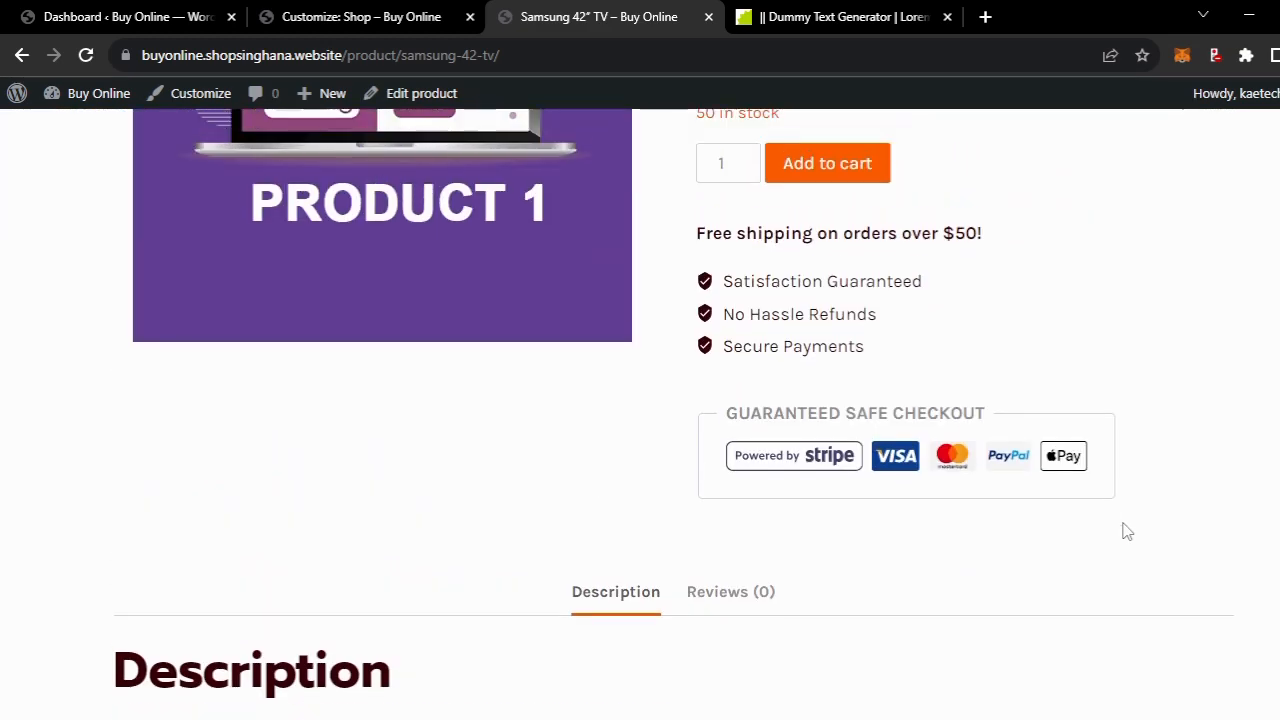
scroll(1127, 531, down, 1)
scroll(1127, 531, down, 5)
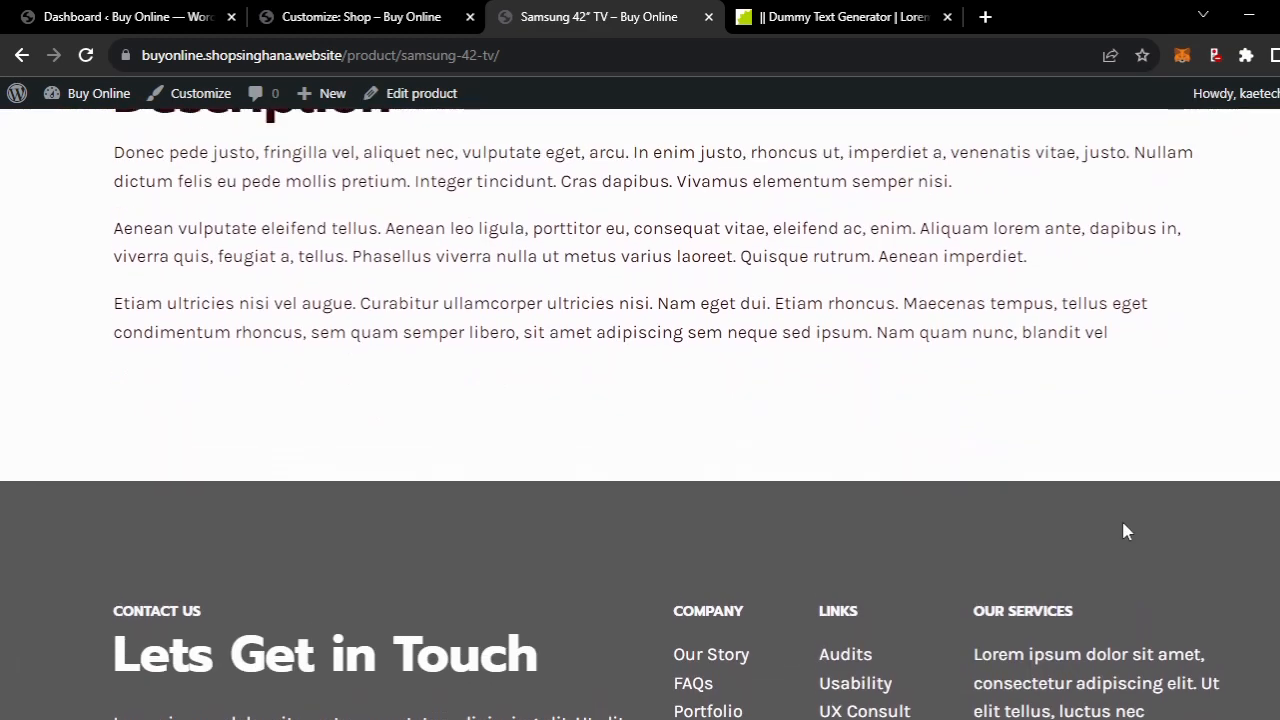
scroll(1127, 531, up, 8)
scroll(1127, 531, up, 2)
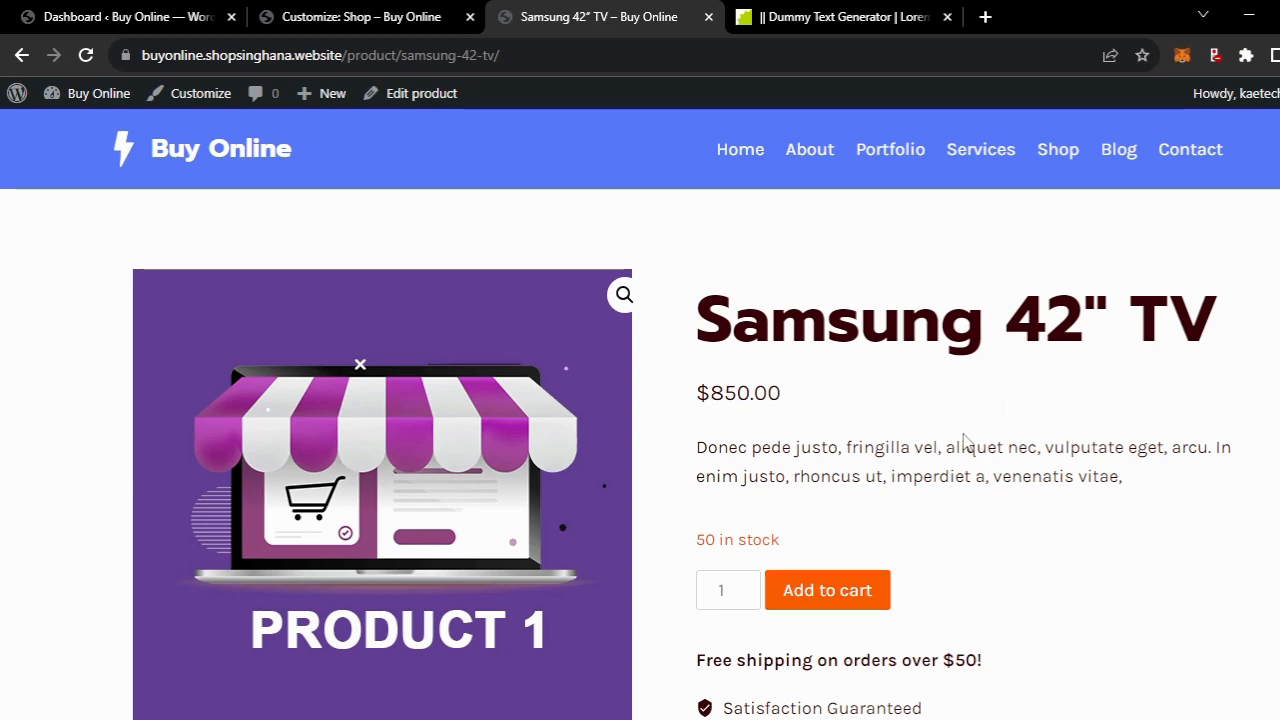
scroll(1063, 531, down, 3)
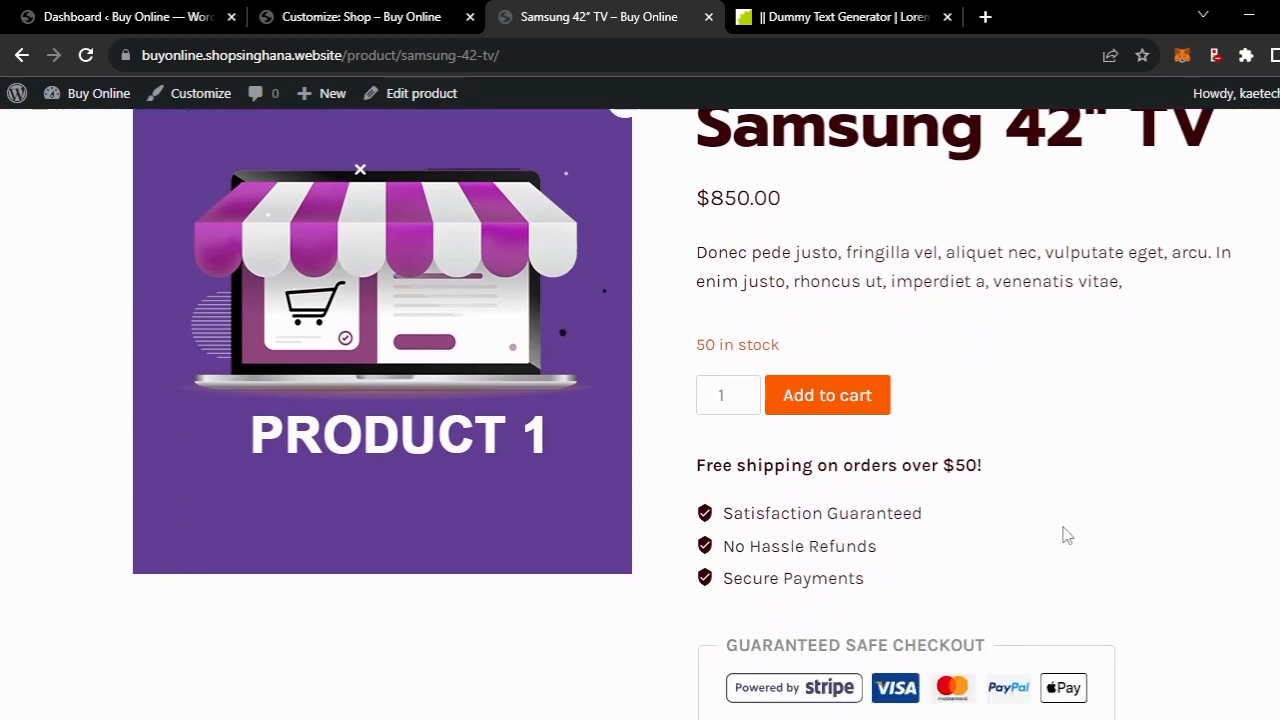
scroll(1063, 535, down, 2)
scroll(1063, 535, up, 5)
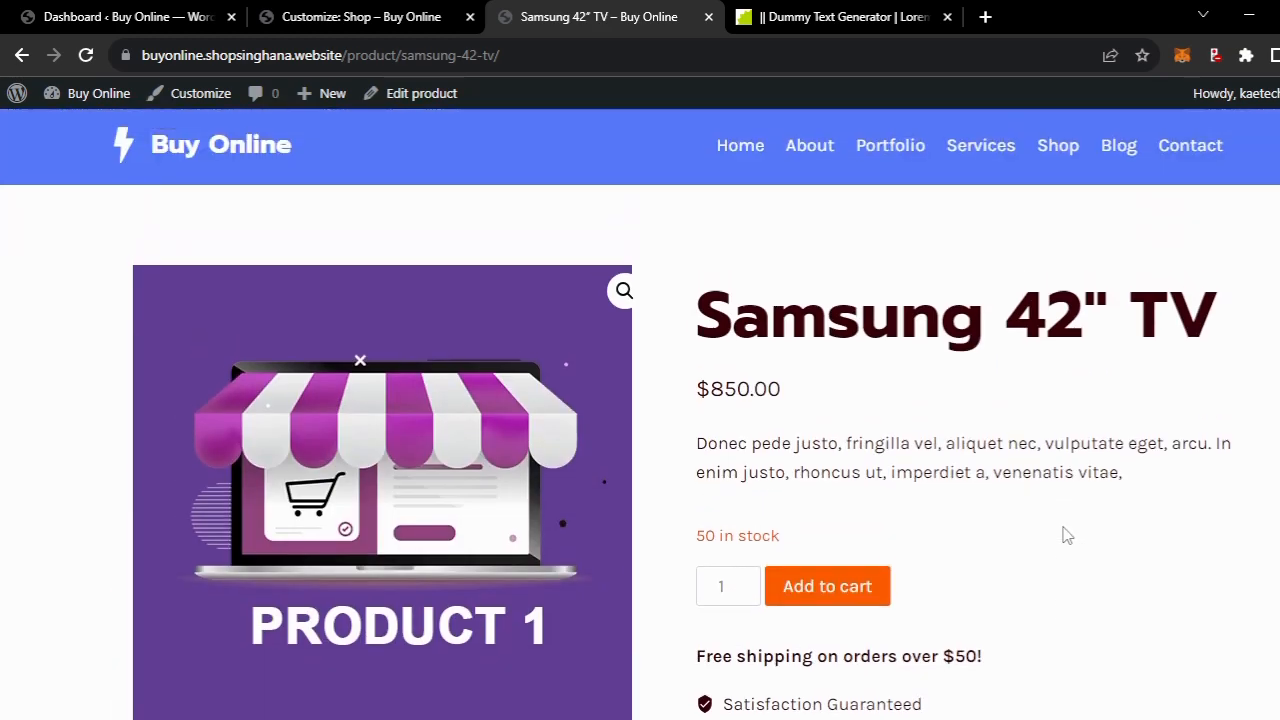